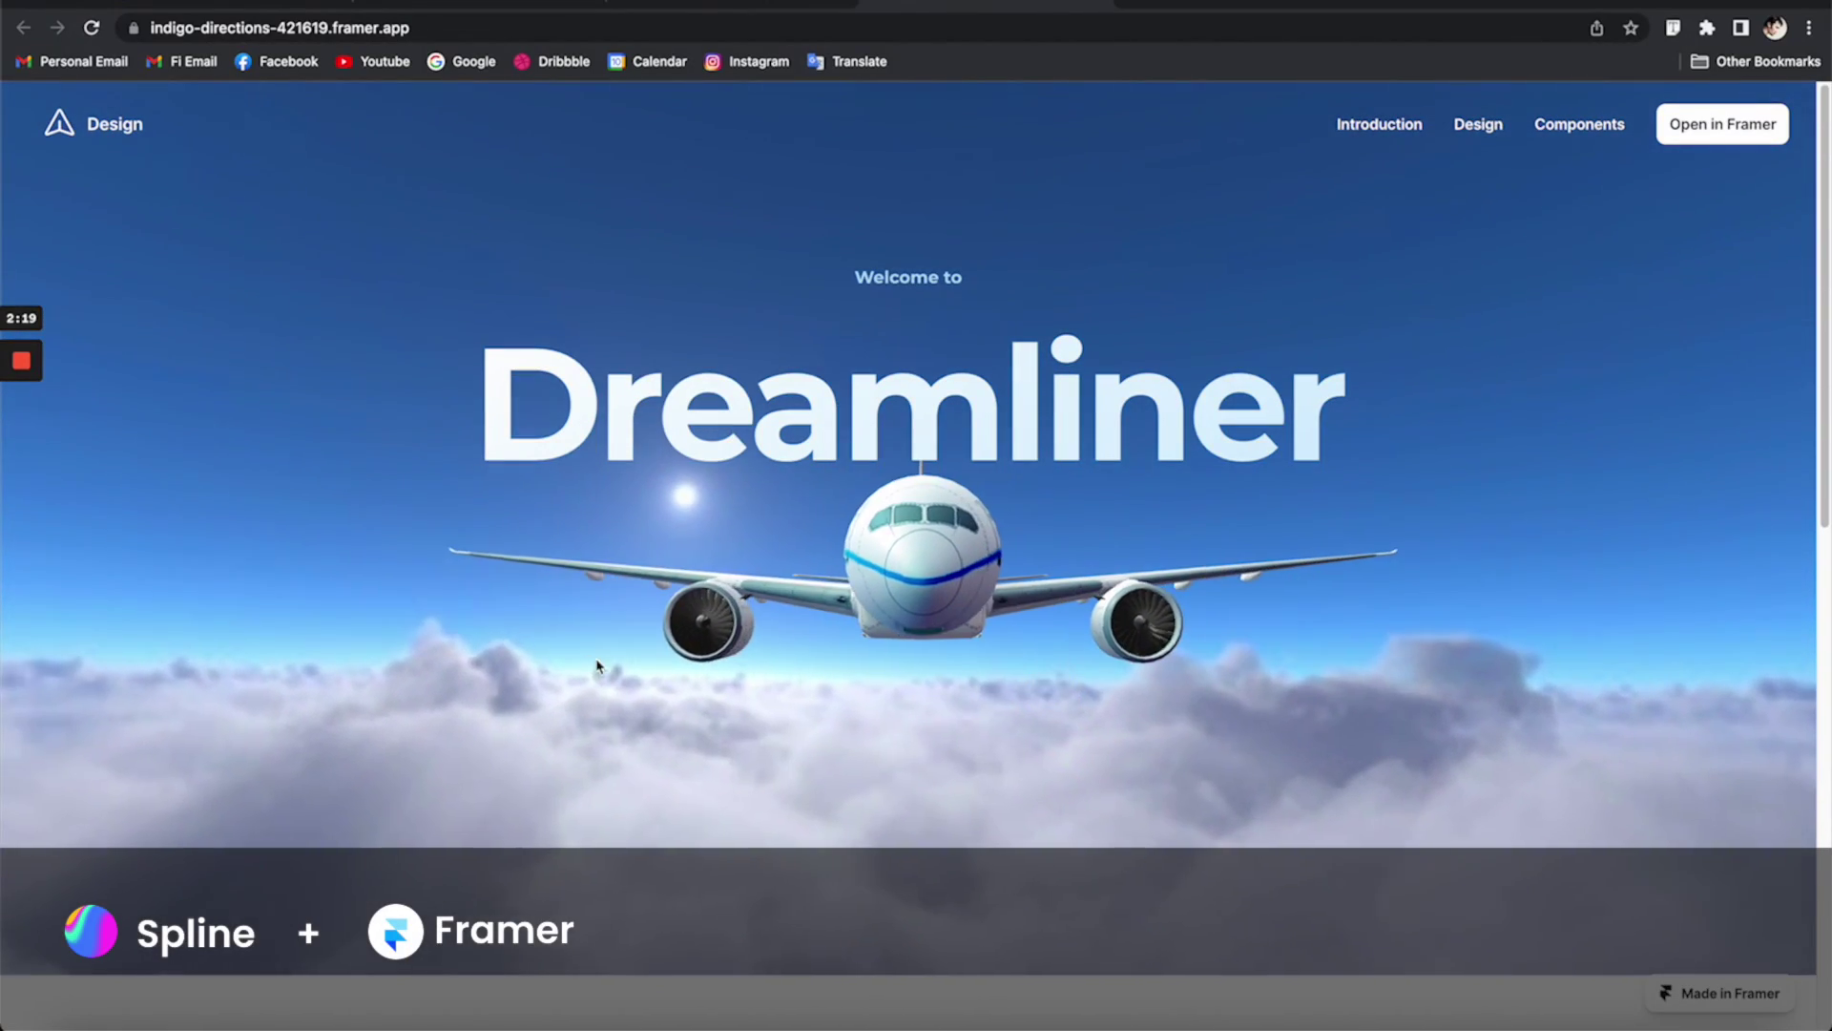
Step: Scroll the published Dreamliner site down to the Components section and back up
scroll(1027, 668, "down", 1)
scroll(1027, 657, "down", 8)
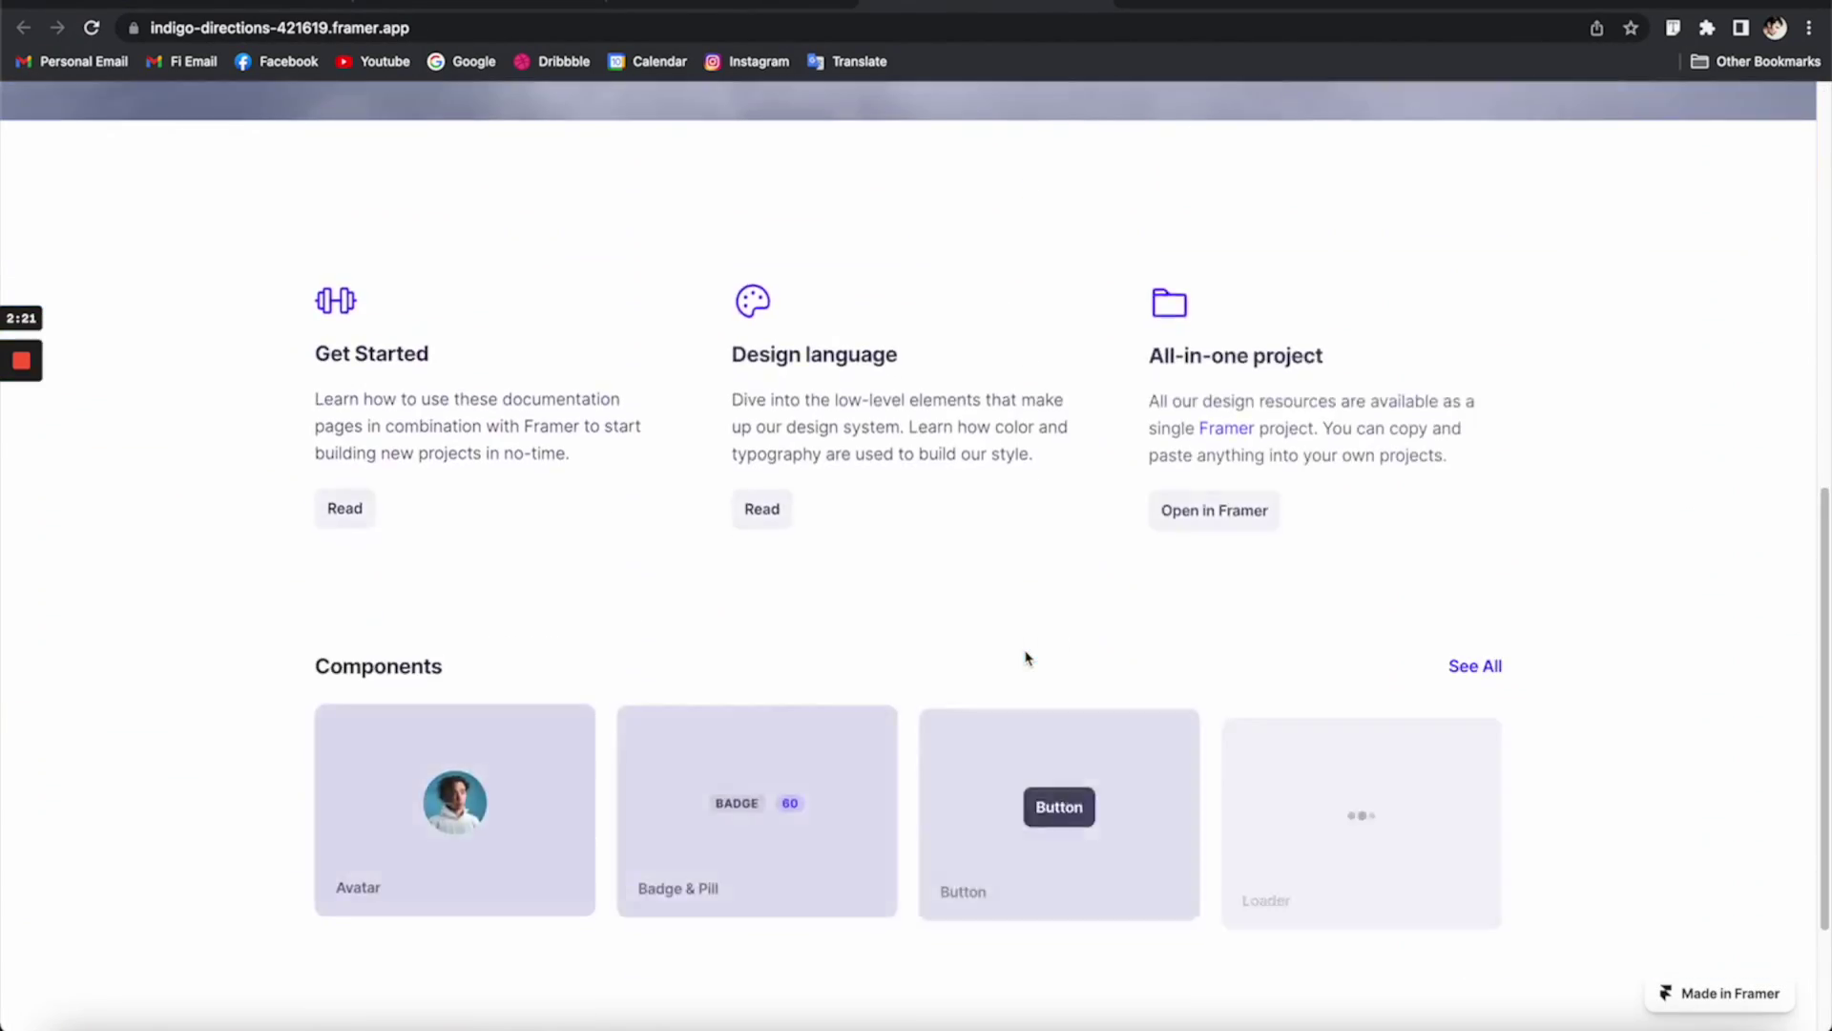
scroll(1026, 657, "up", 9)
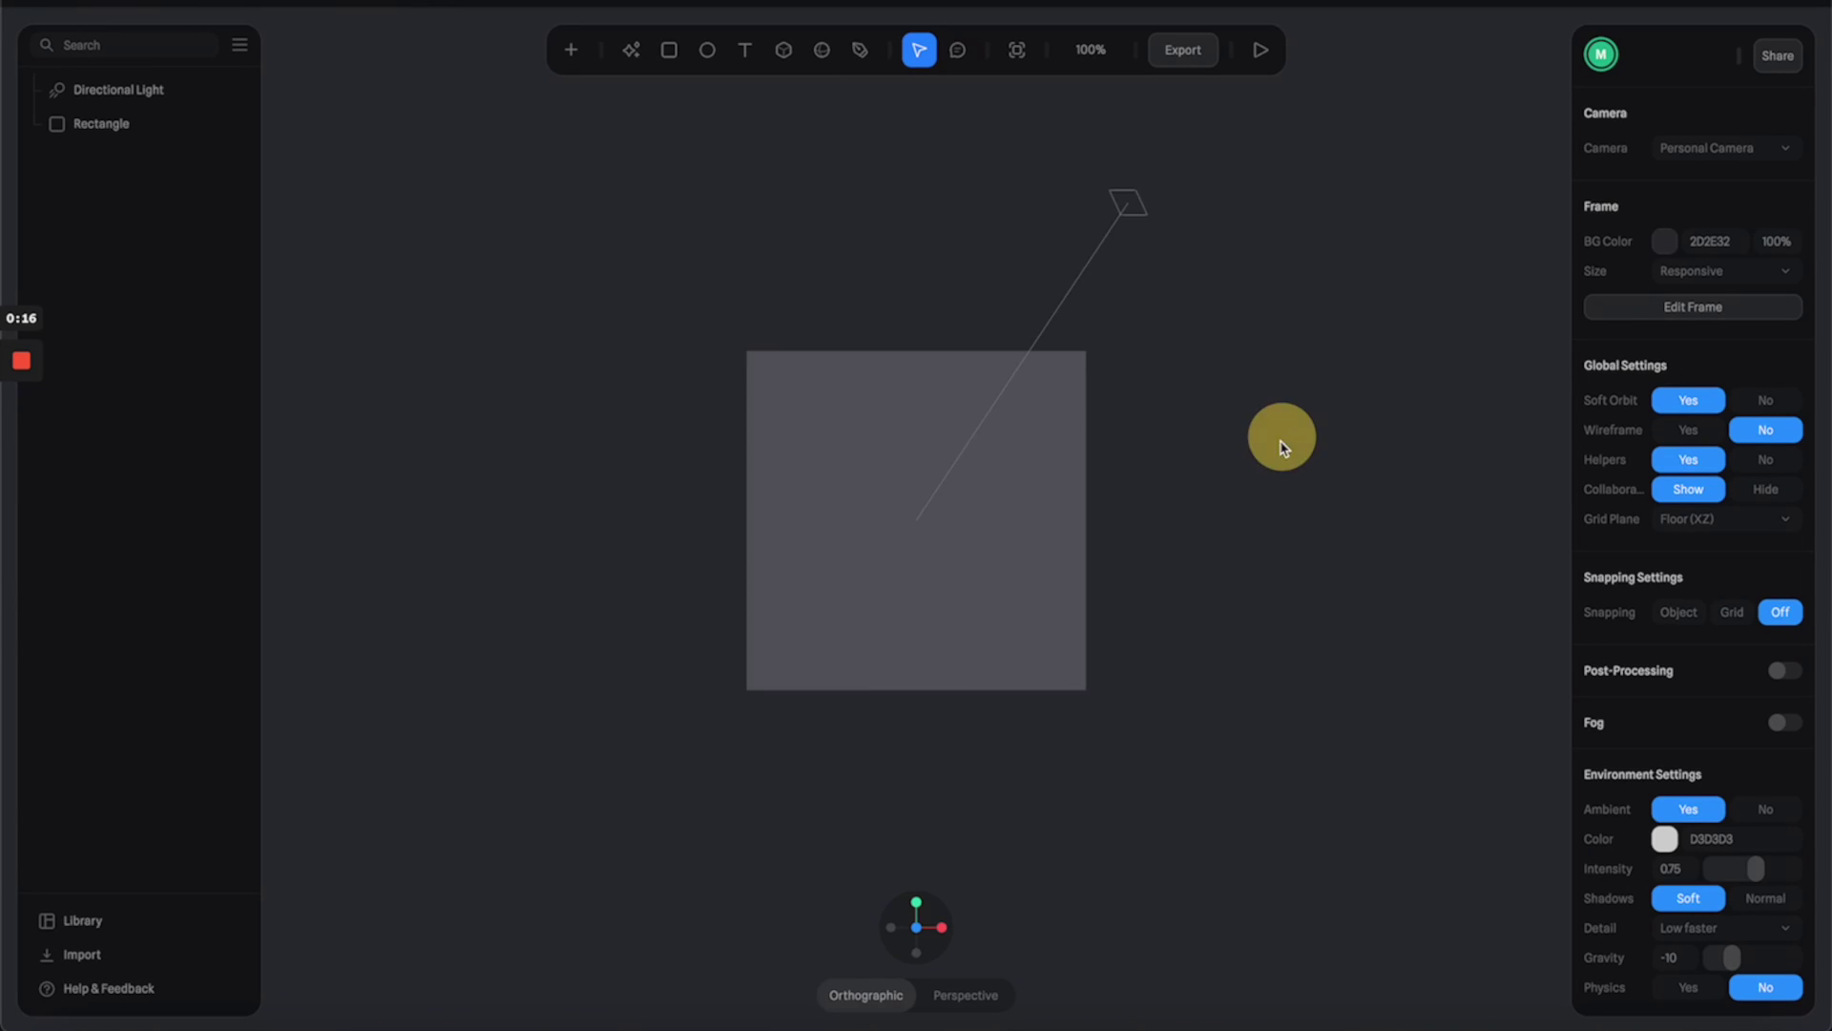
Step: Delete the default Rectangle, then add a Sphere and scale it to 772.4 on each axis
left_click(904, 535)
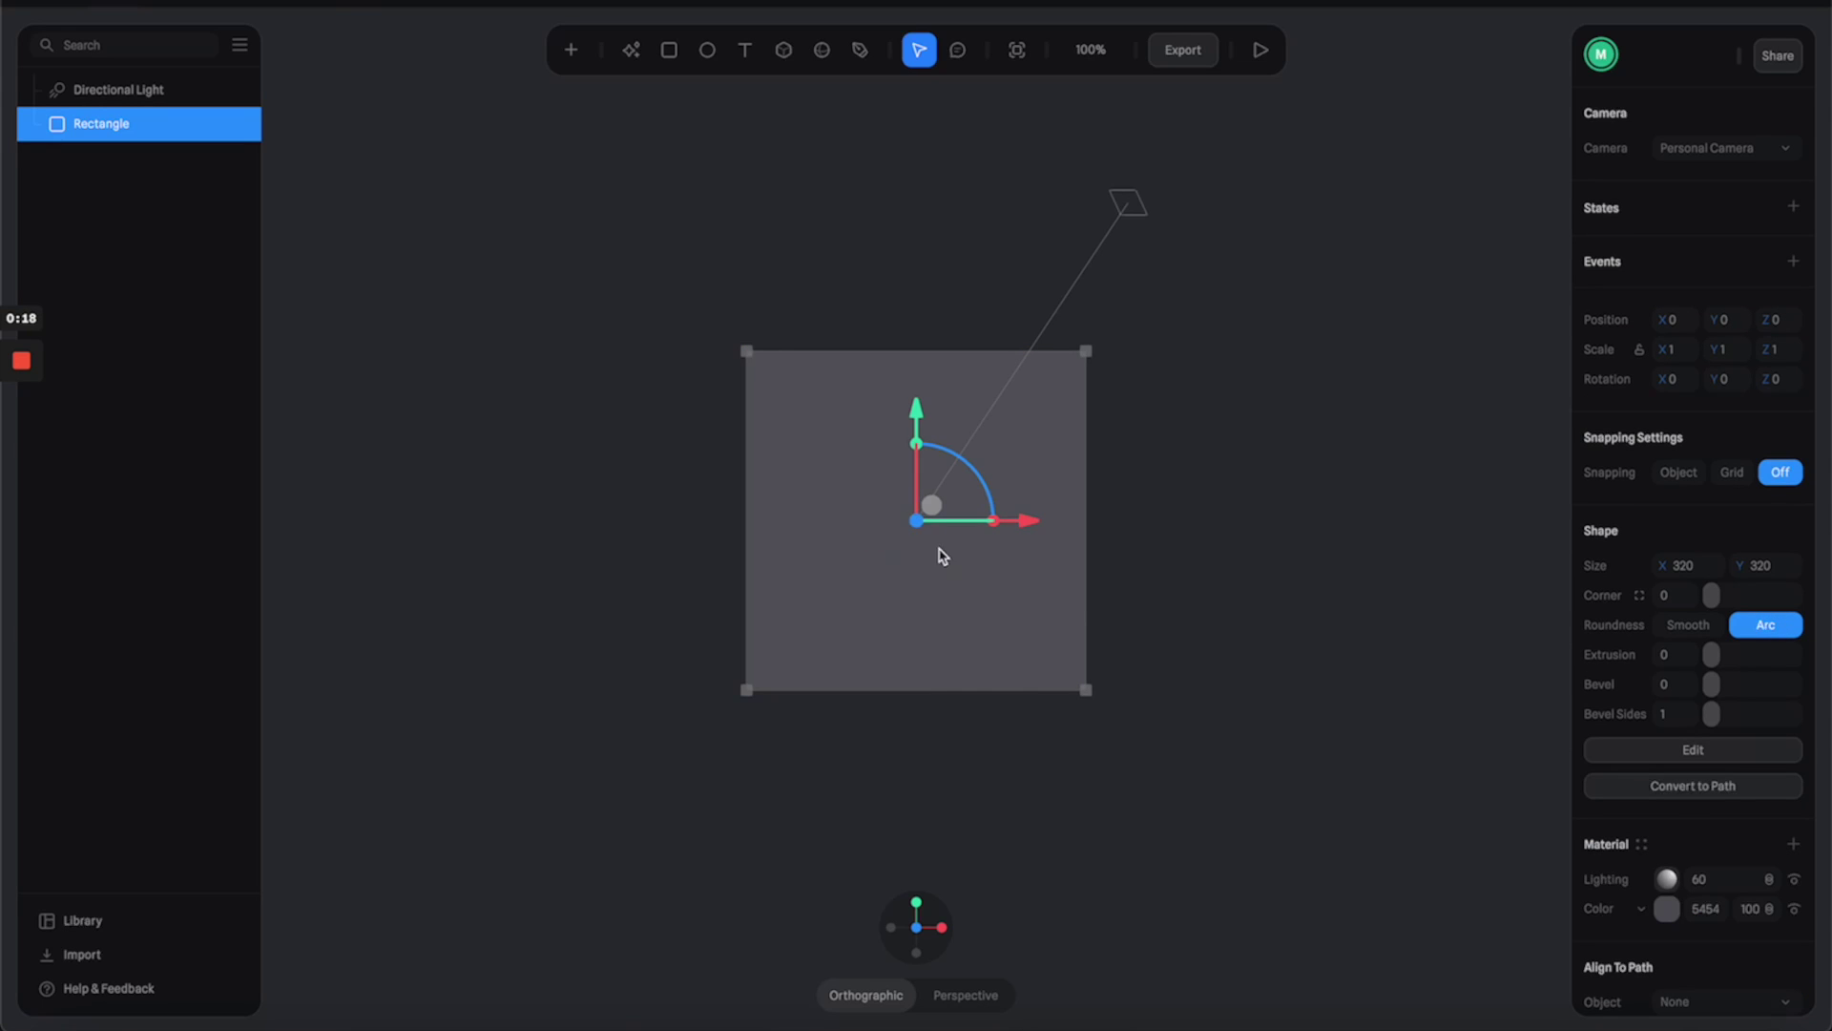
key("Delete")
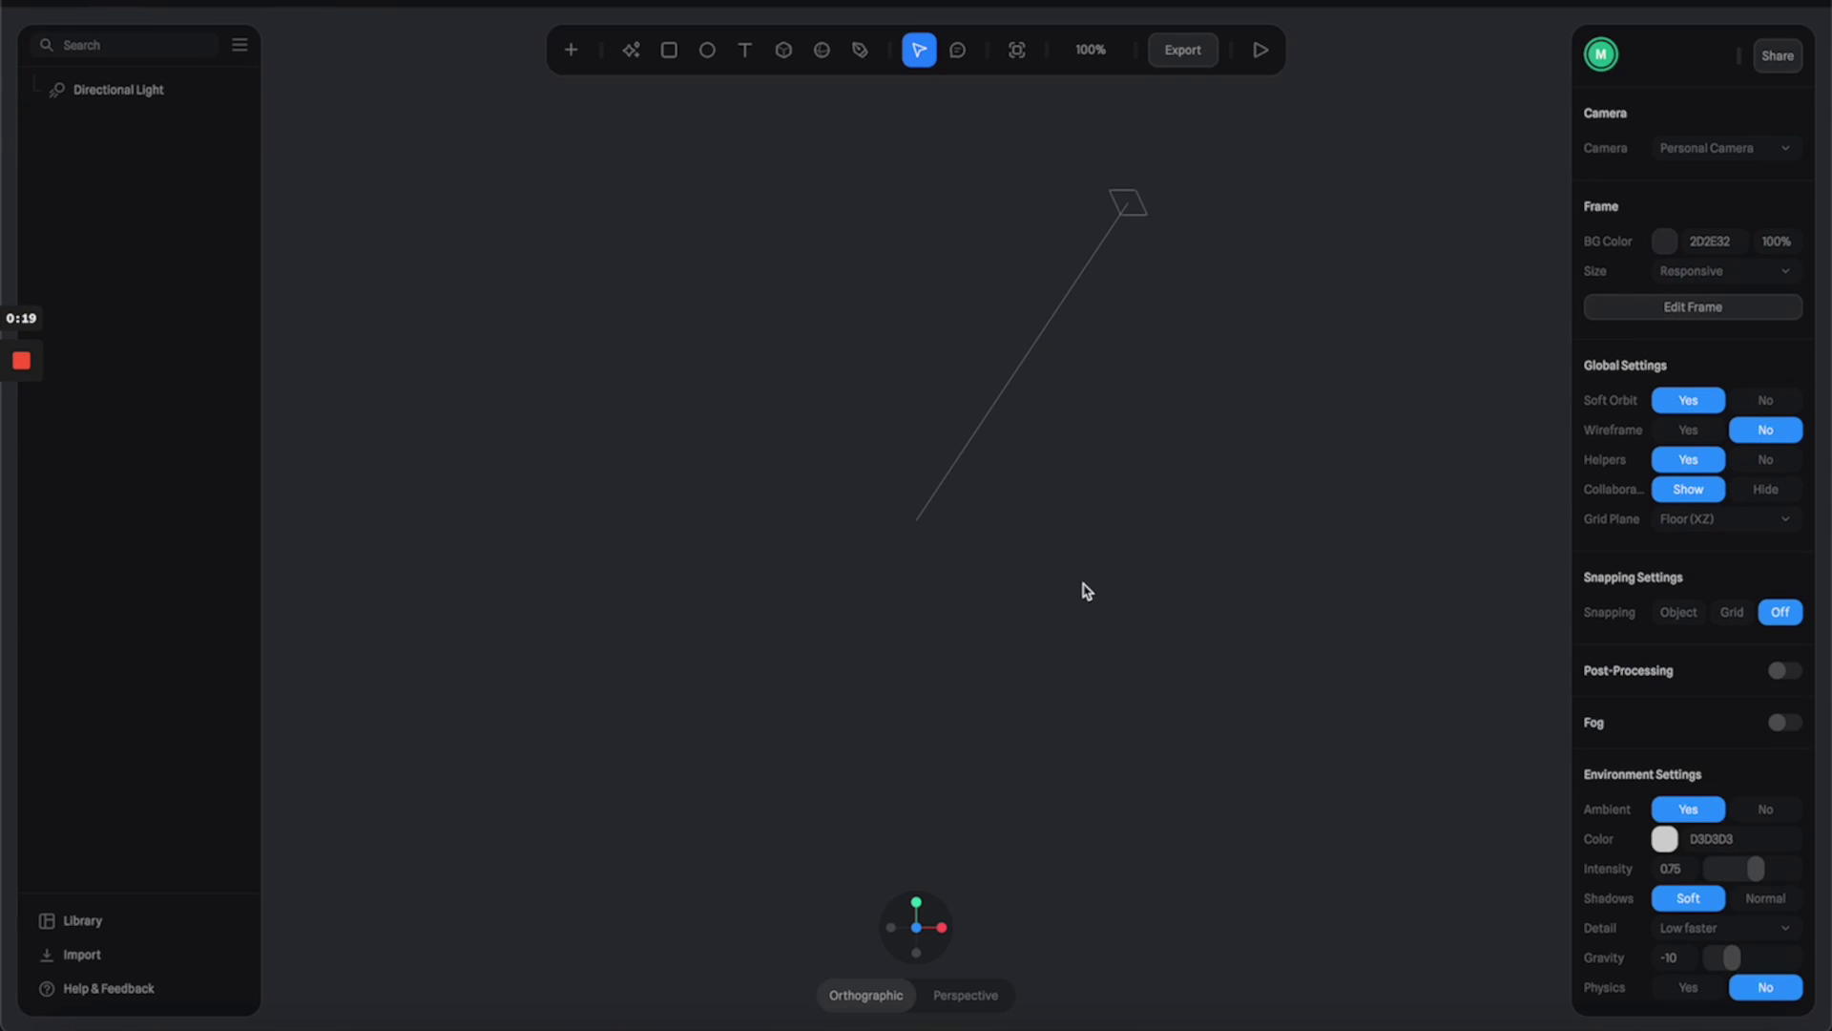
left_click(570, 54)
scroll(654, 472, "down", 1)
left_click(649, 482)
left_click(919, 526)
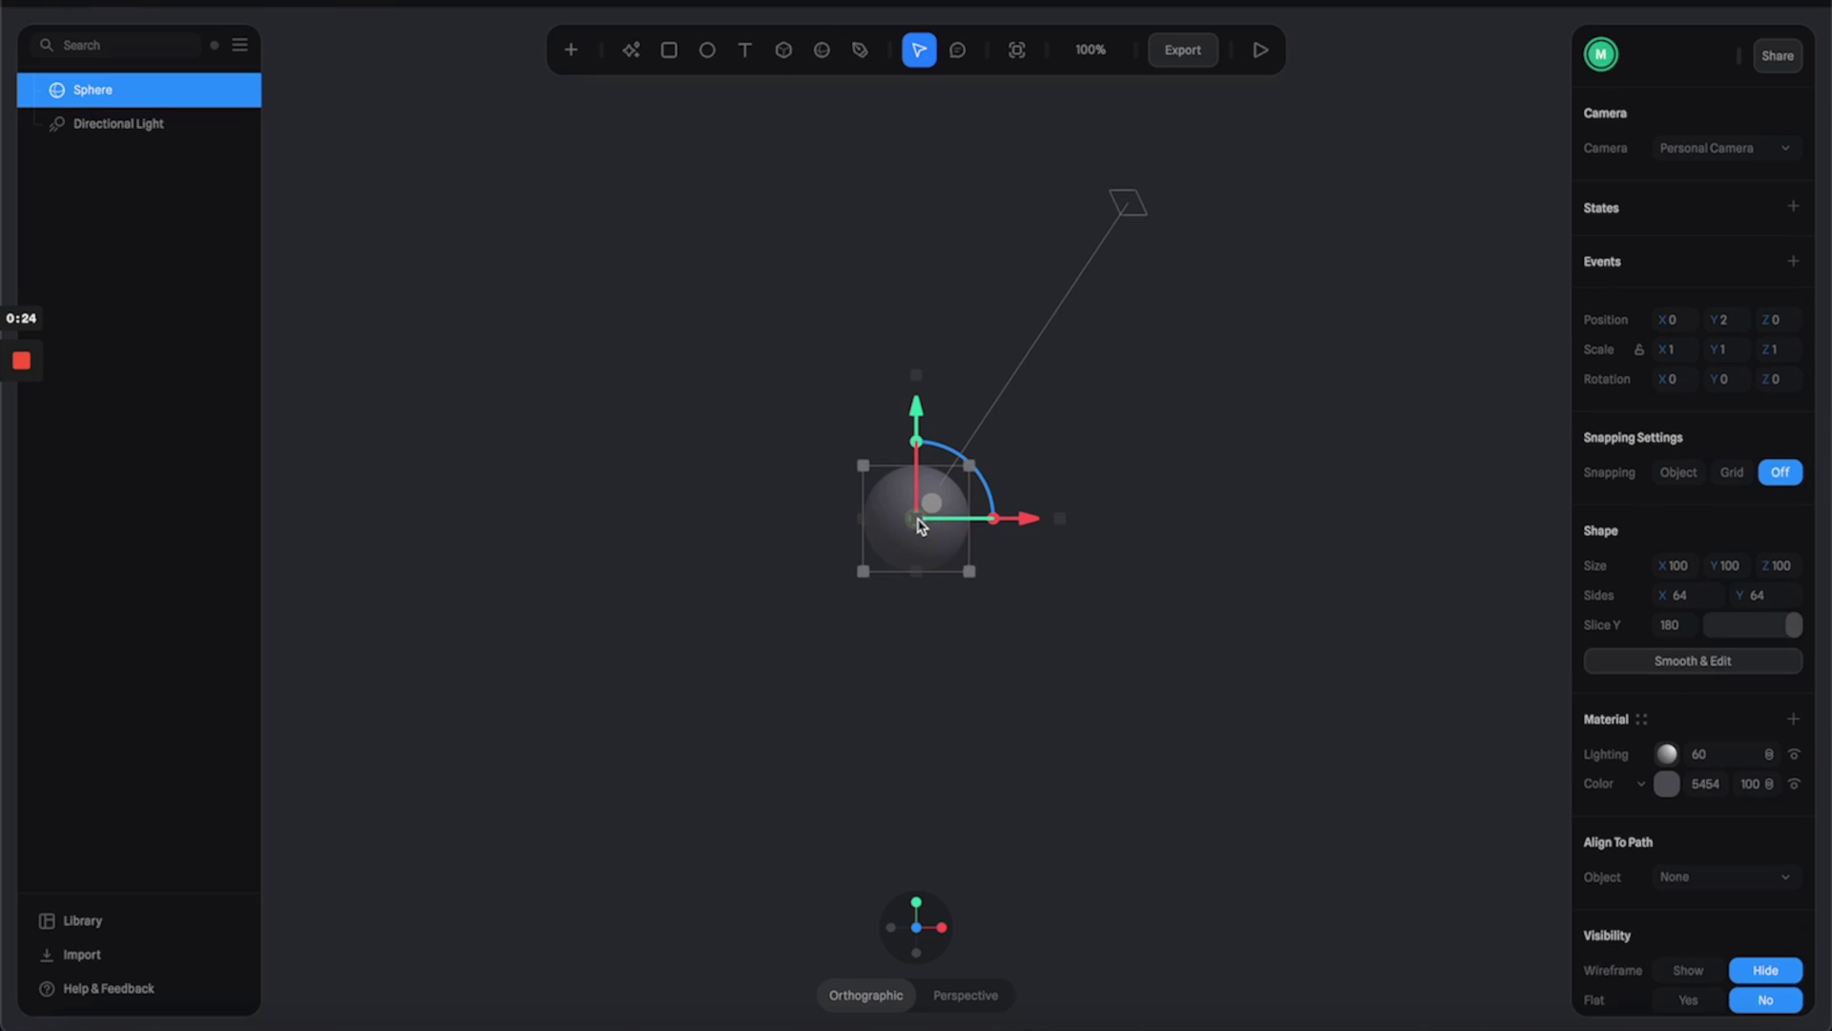
left_click_drag(970, 471, 1325, 208)
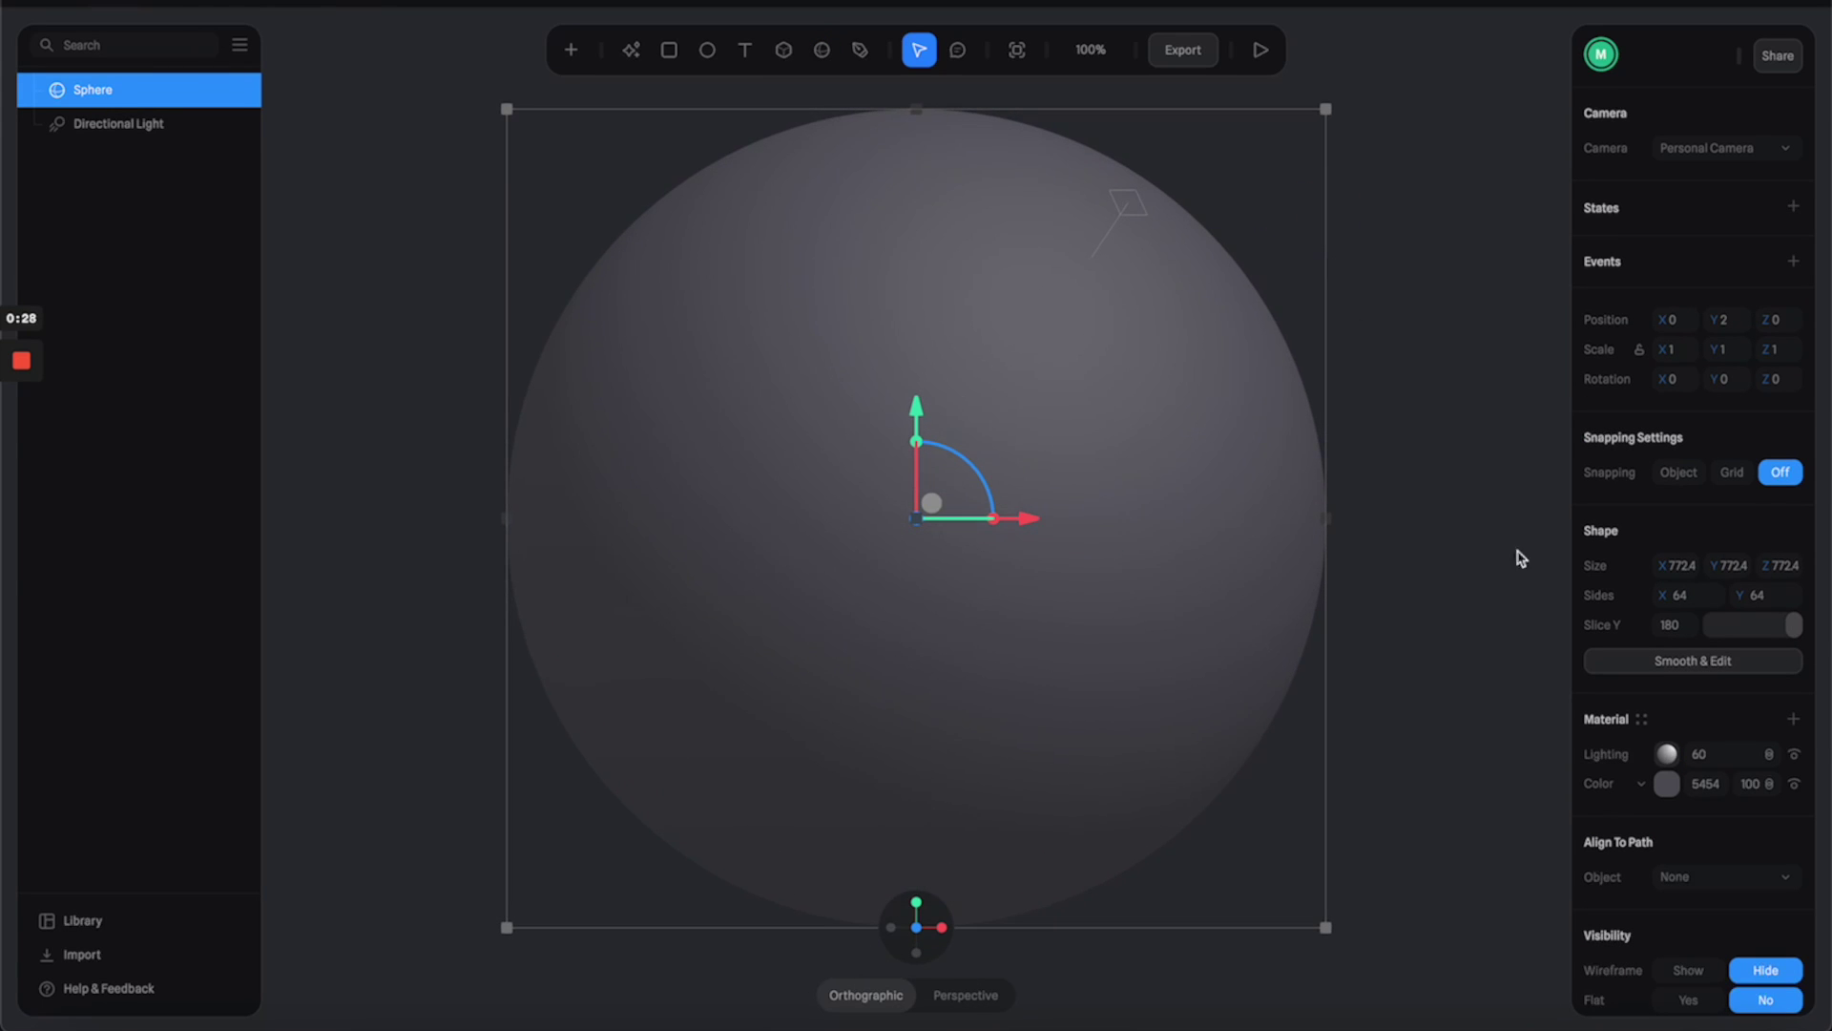
scroll(1670, 630, "down", 3)
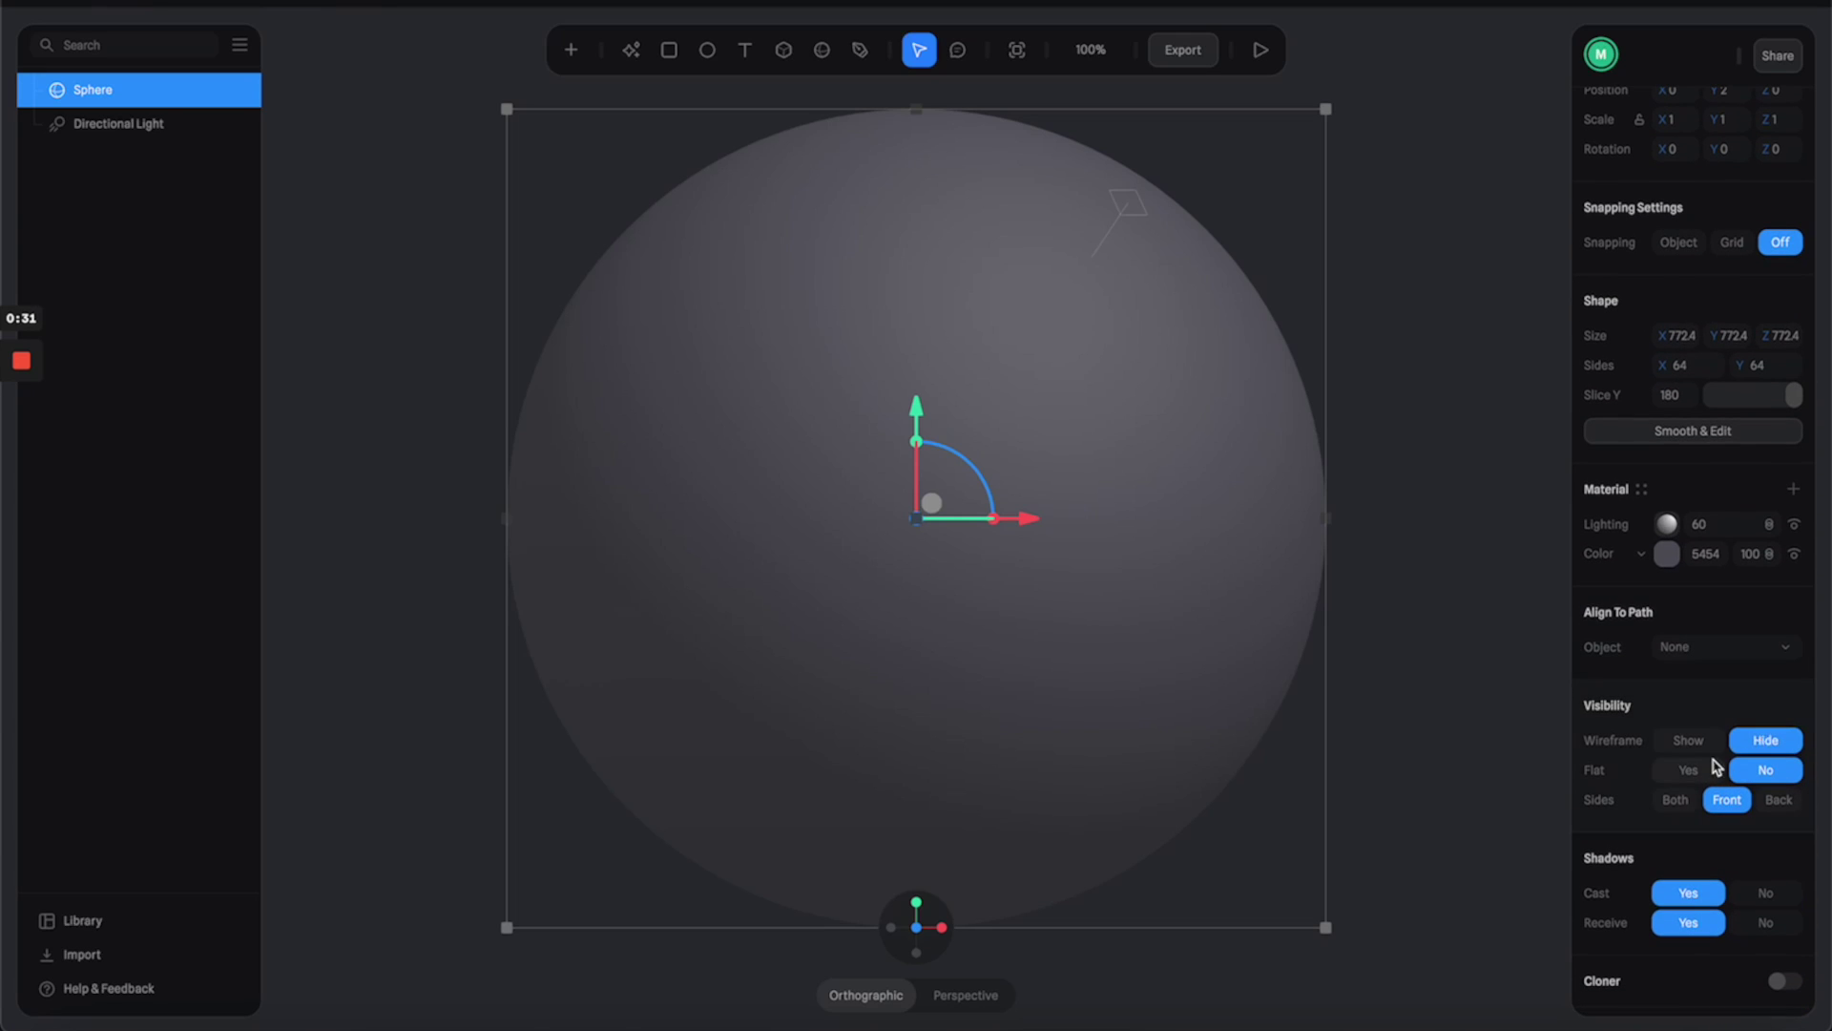
left_click(1639, 560)
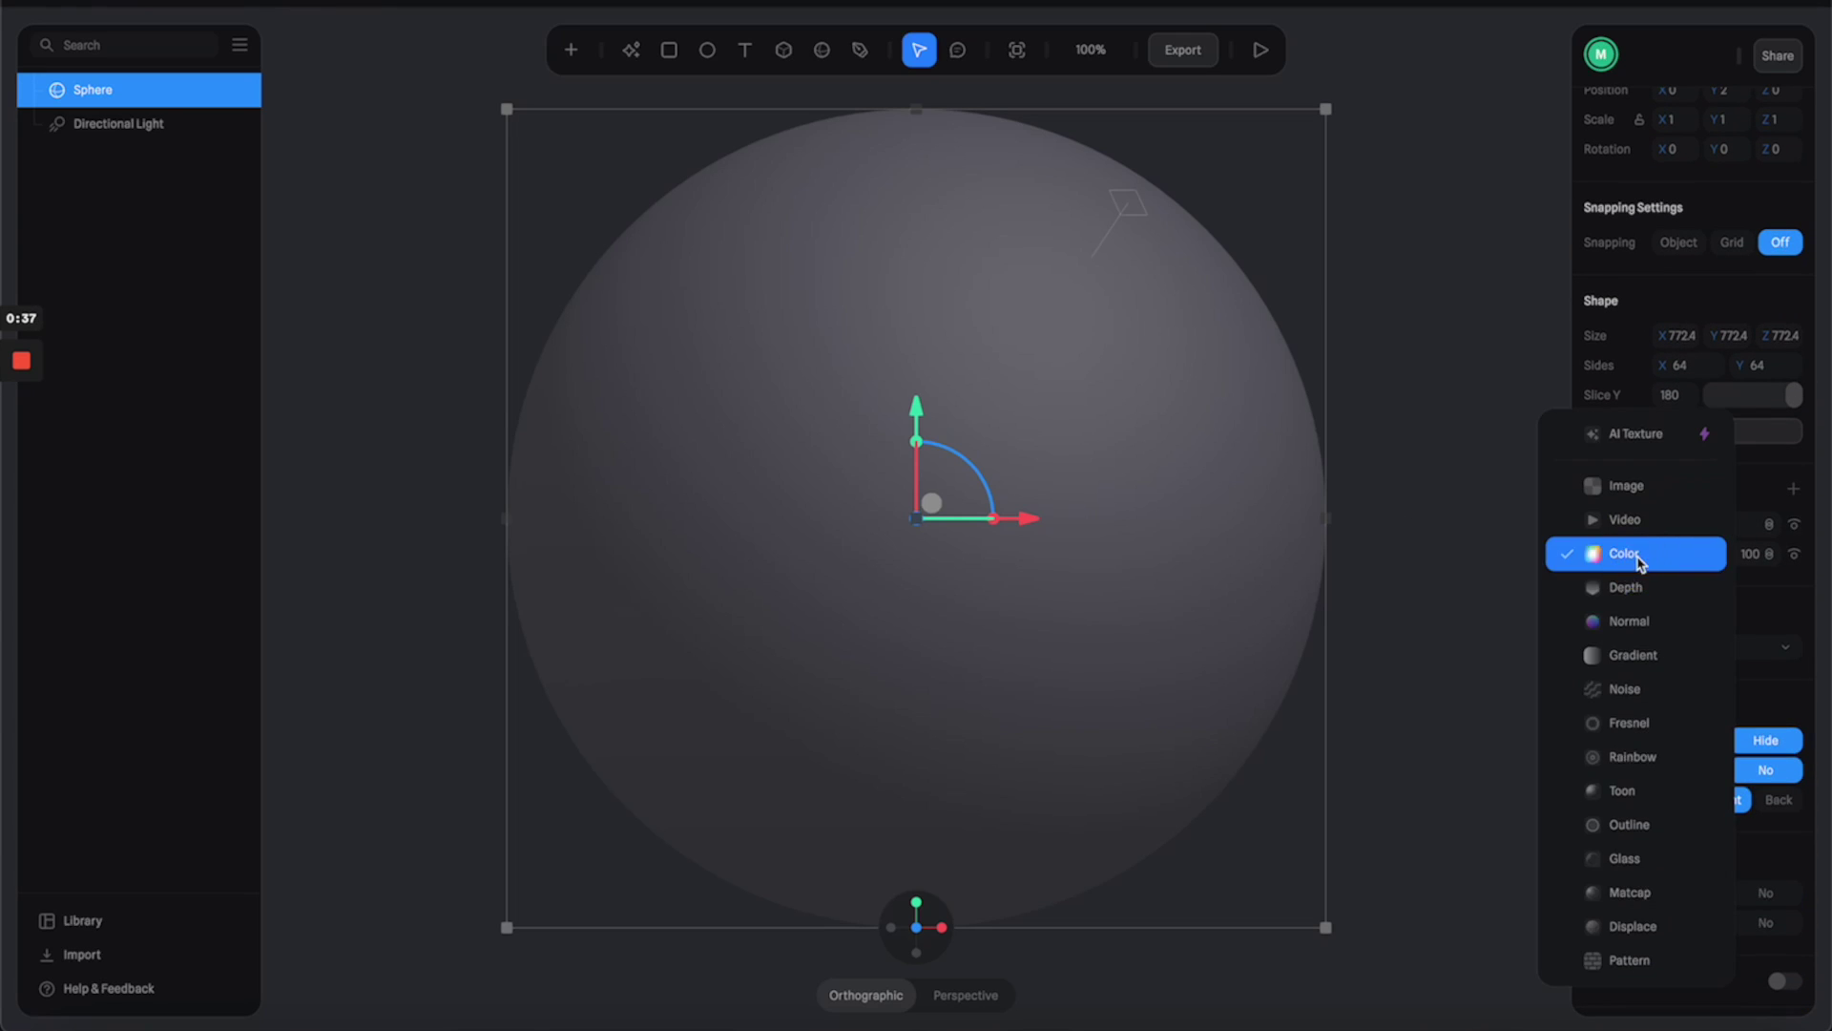
Step: Turn the sphere's colour layer into an Image layer with the sky-and-clouds JPEG, rotated to Y -38.5
left_click(1643, 489)
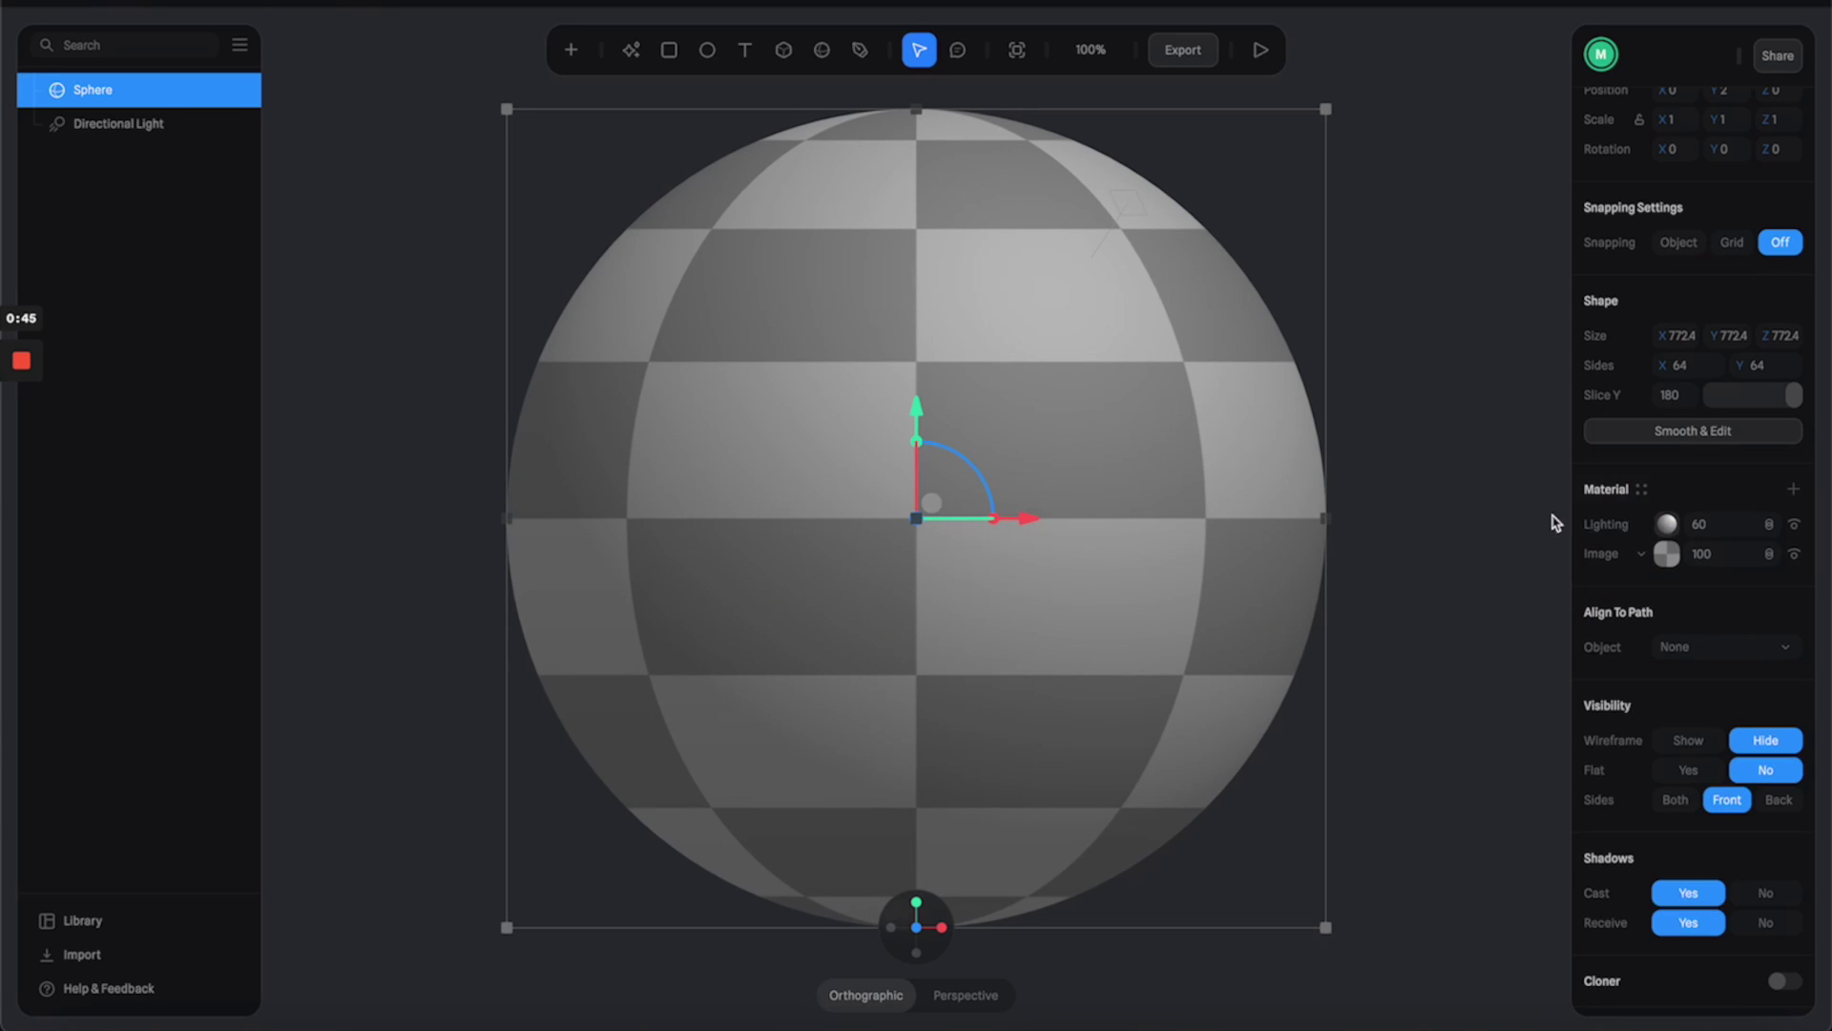
left_click(1665, 555)
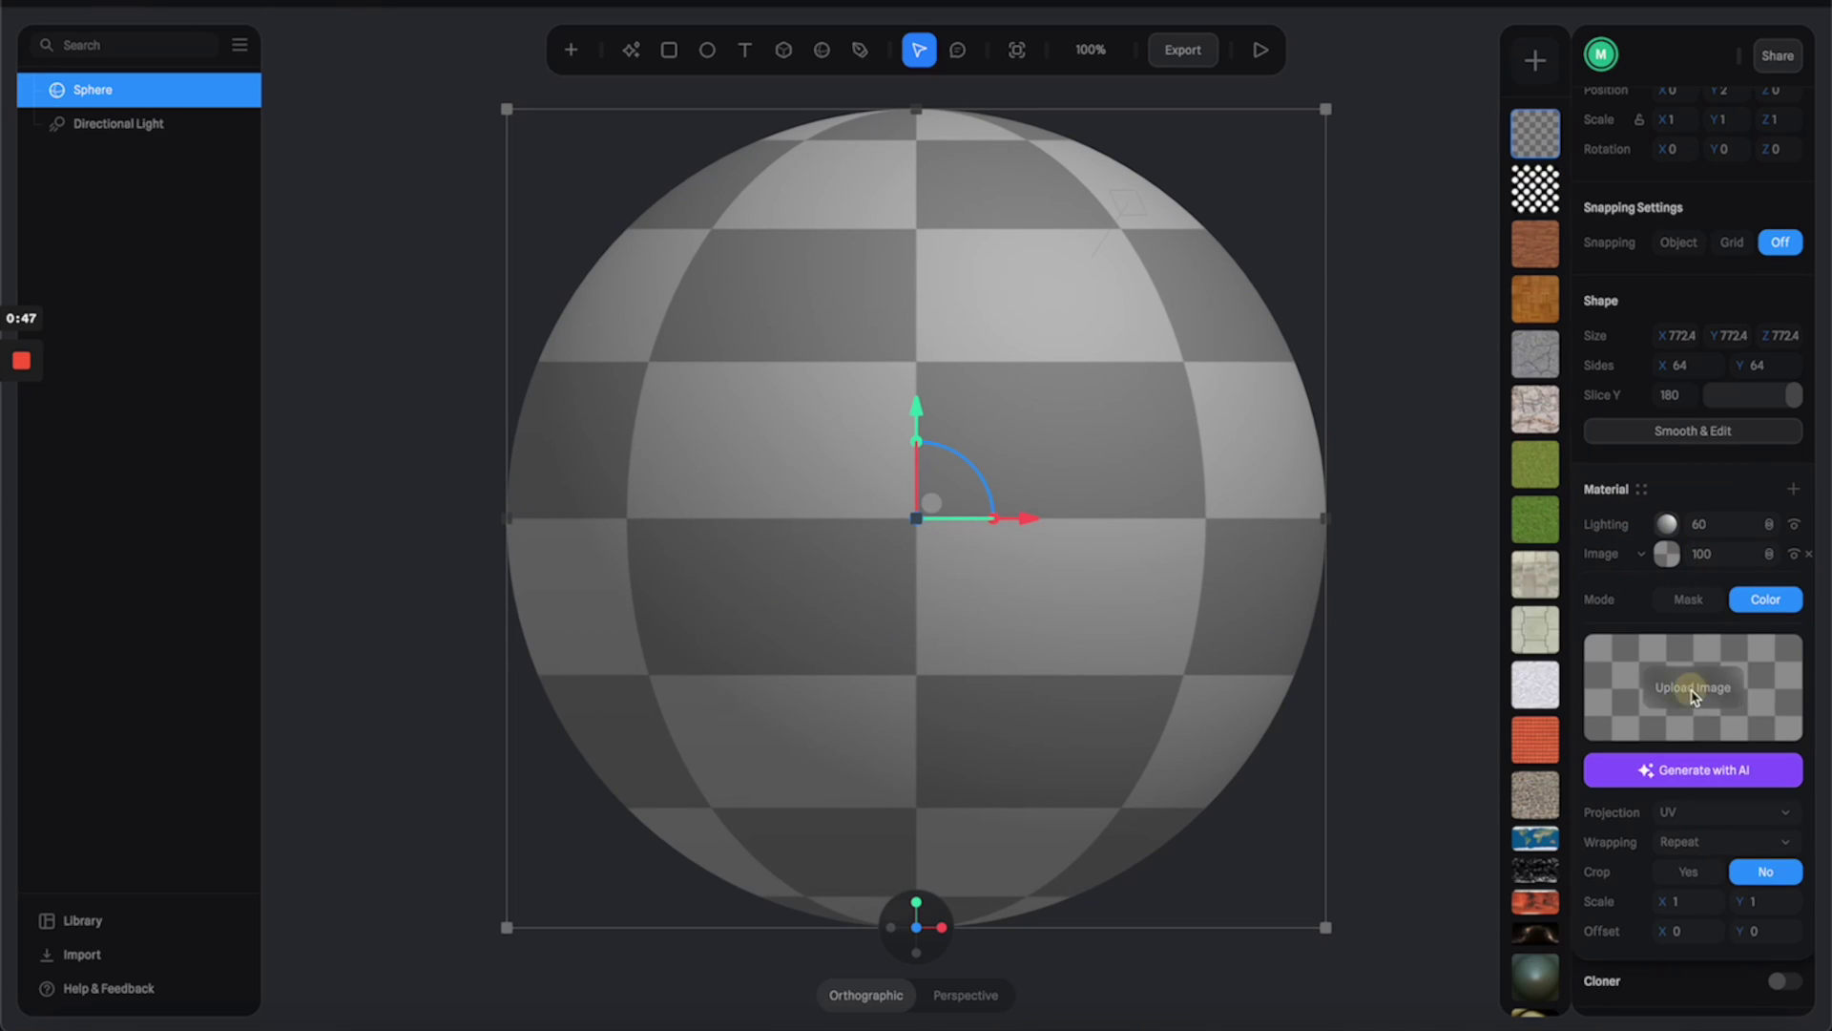
left_click(1691, 687)
left_click(818, 563)
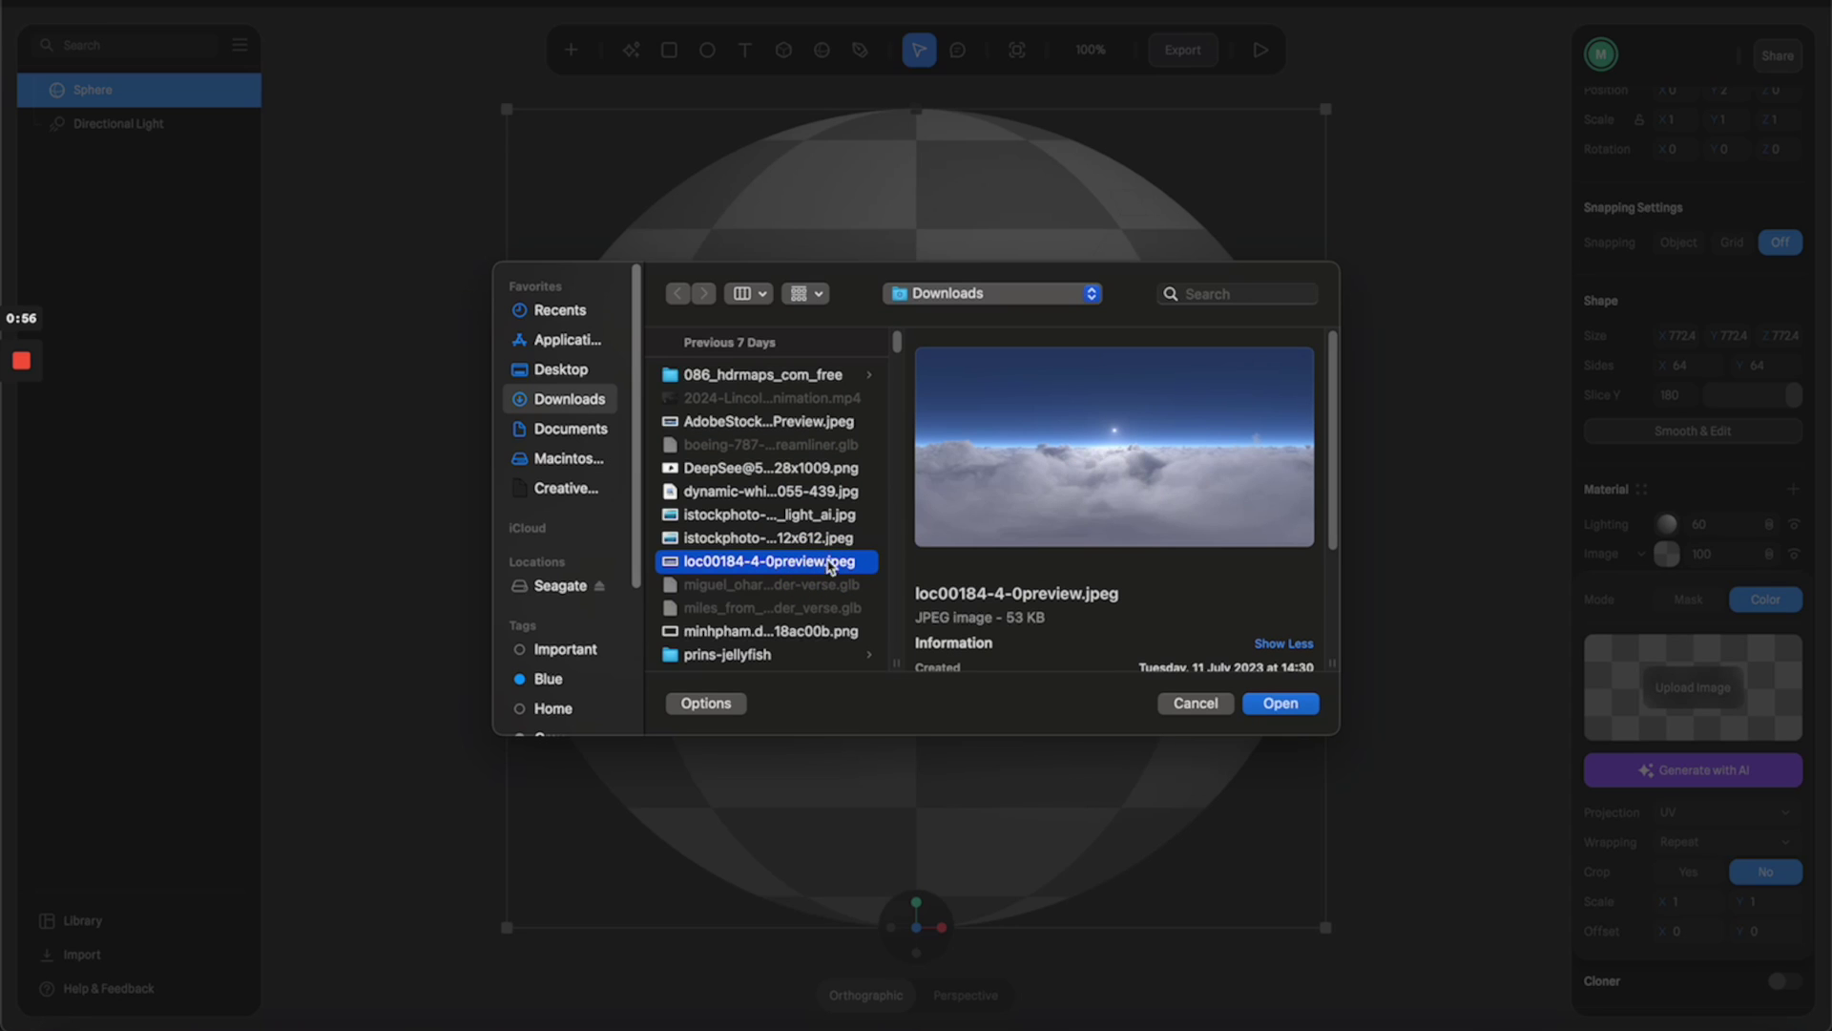
left_click(1298, 704)
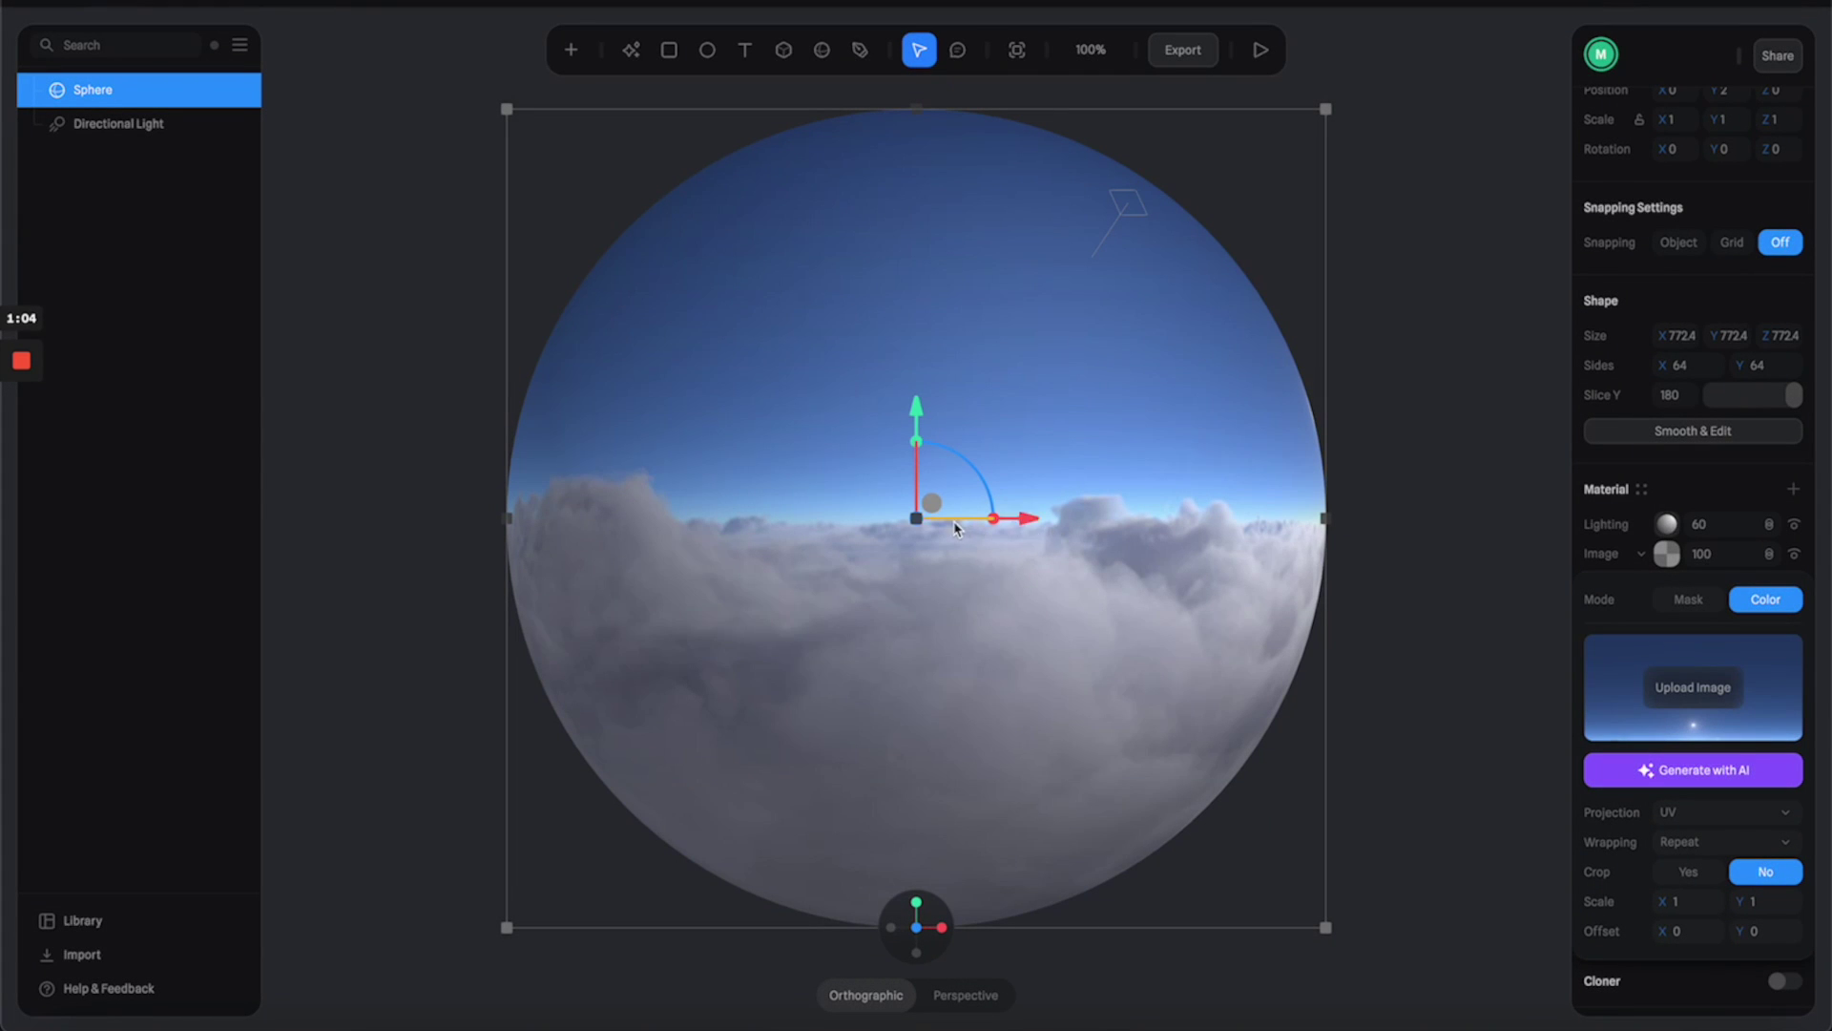
left_click_drag(955, 527, 919, 537)
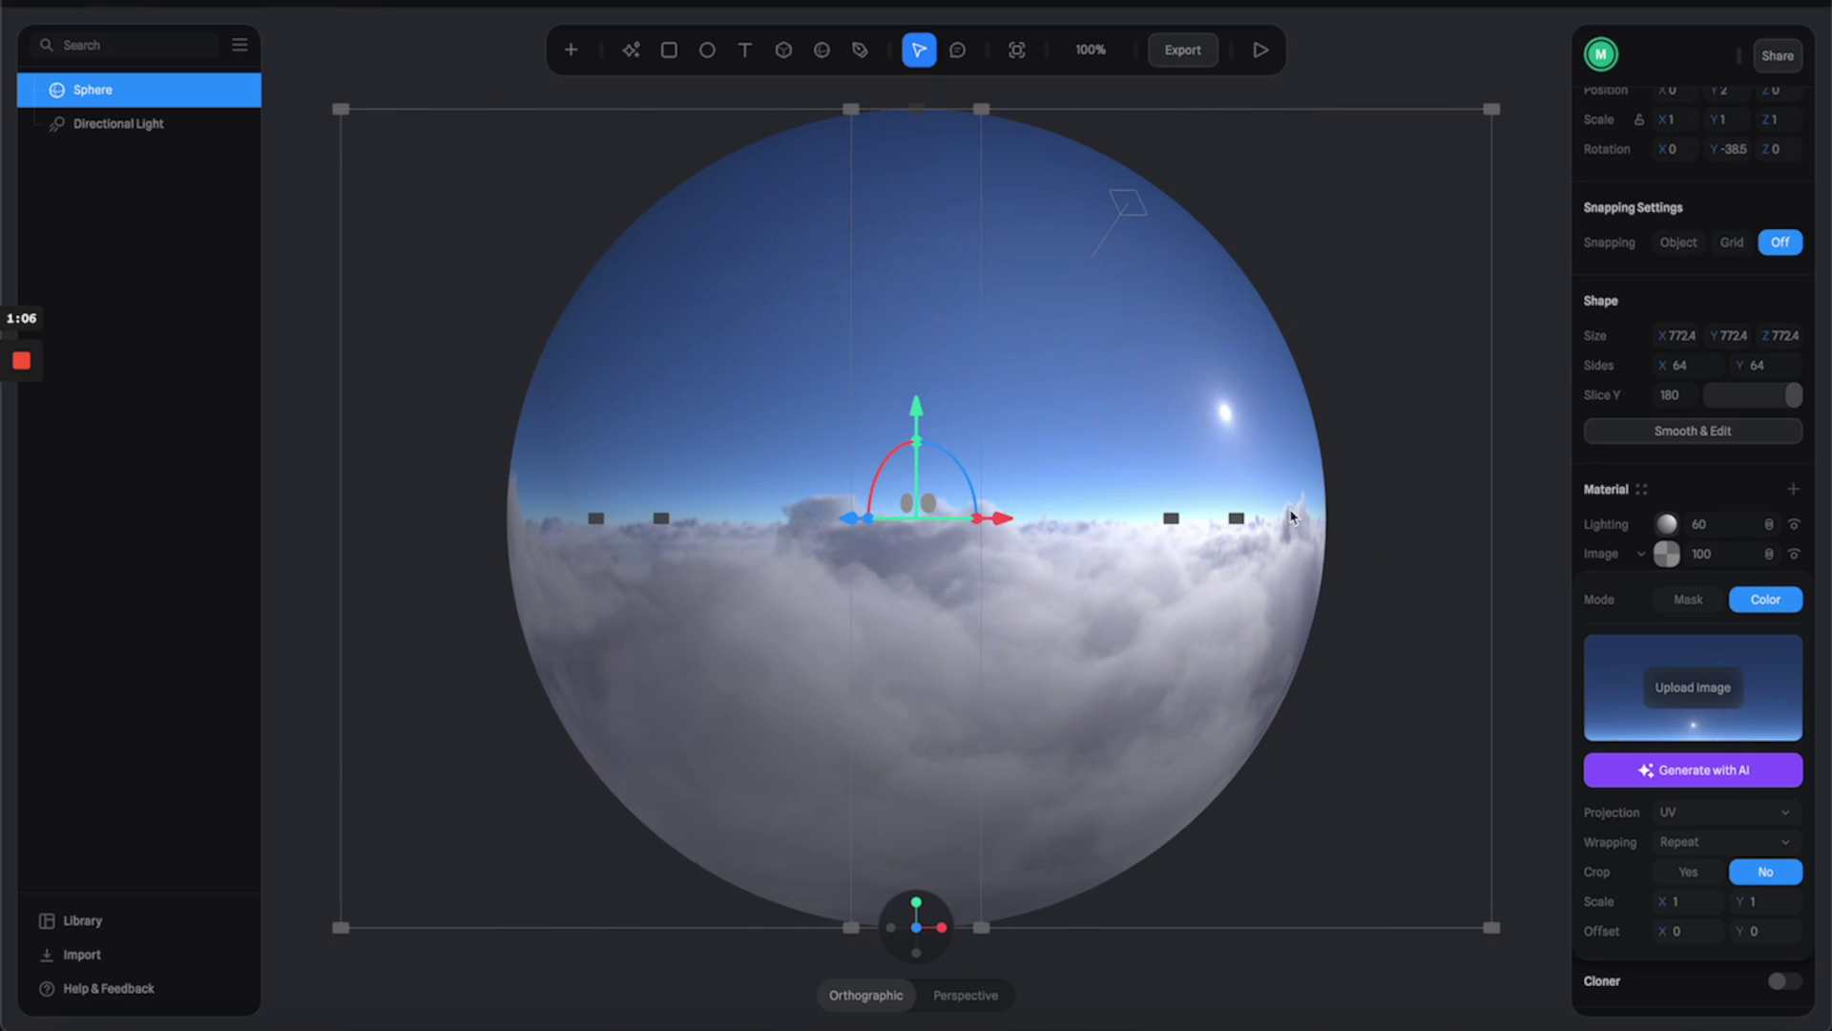
left_click_drag(1403, 425, 1341, 449)
Step: Set the sphere's Sides to Back and hide its Lighting layer so the sky shows inside
left_click(1004, 548)
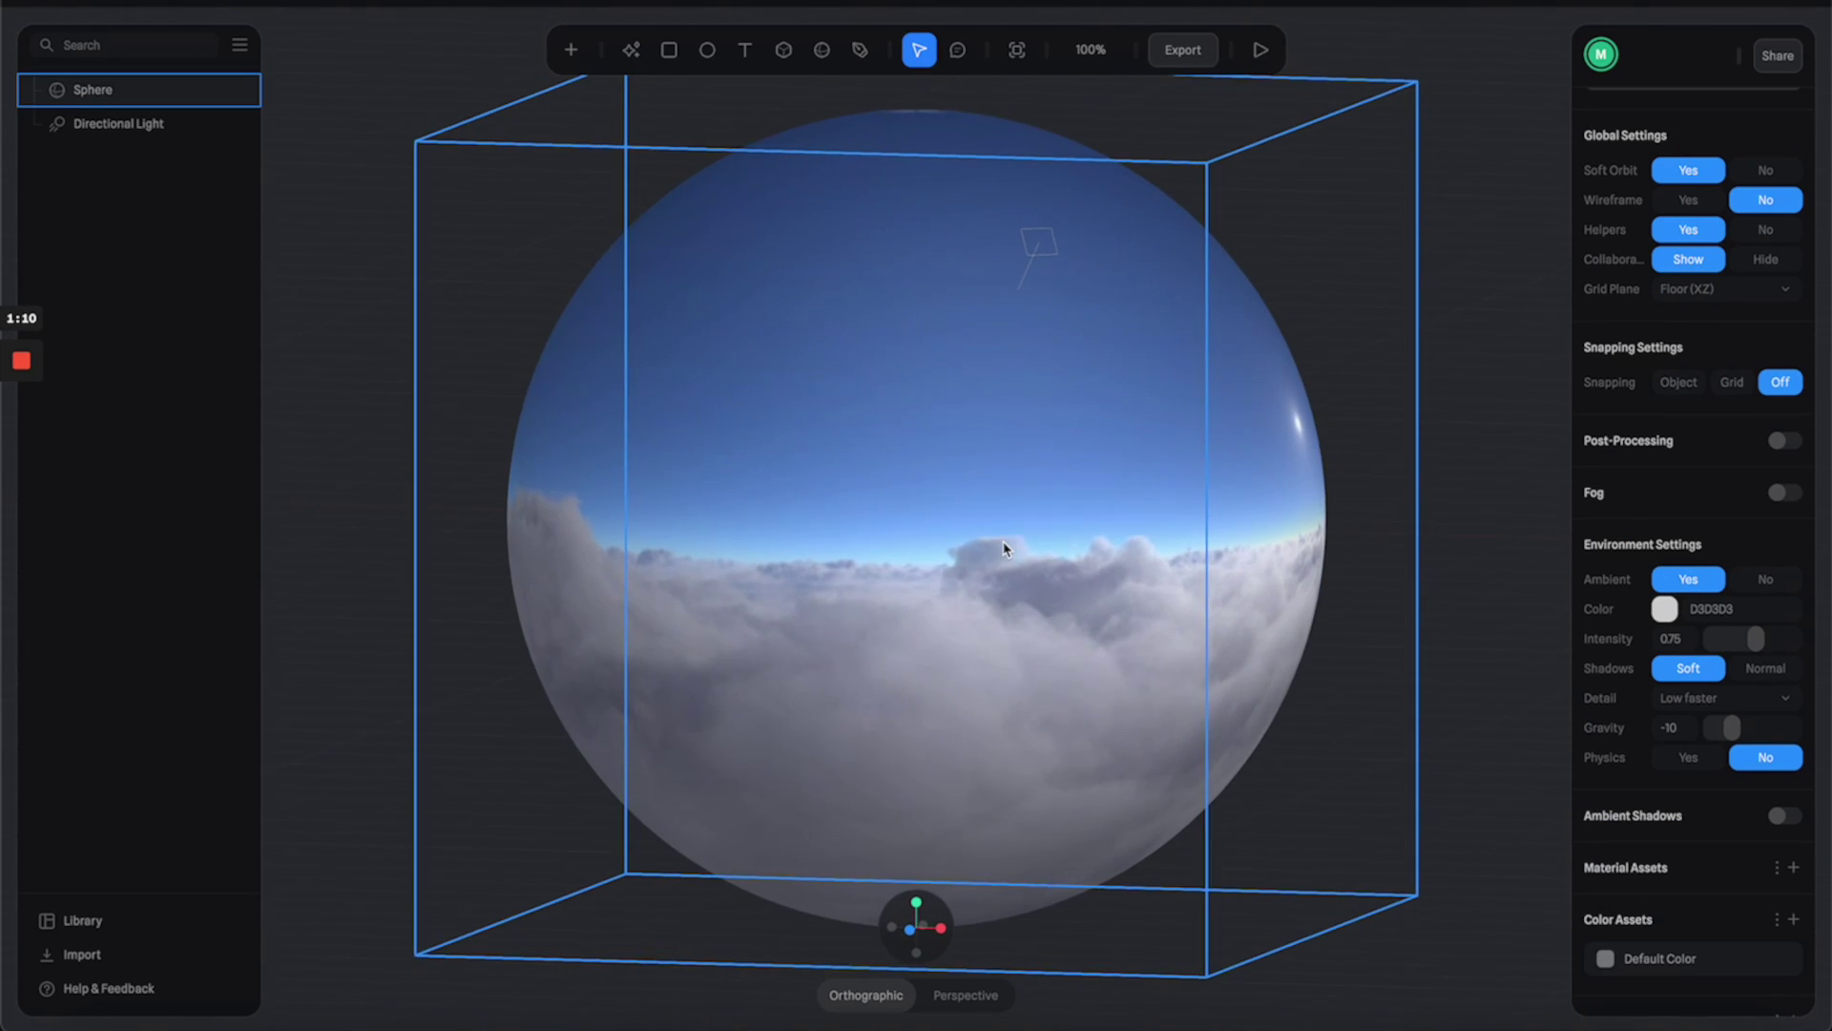
left_click(1003, 548)
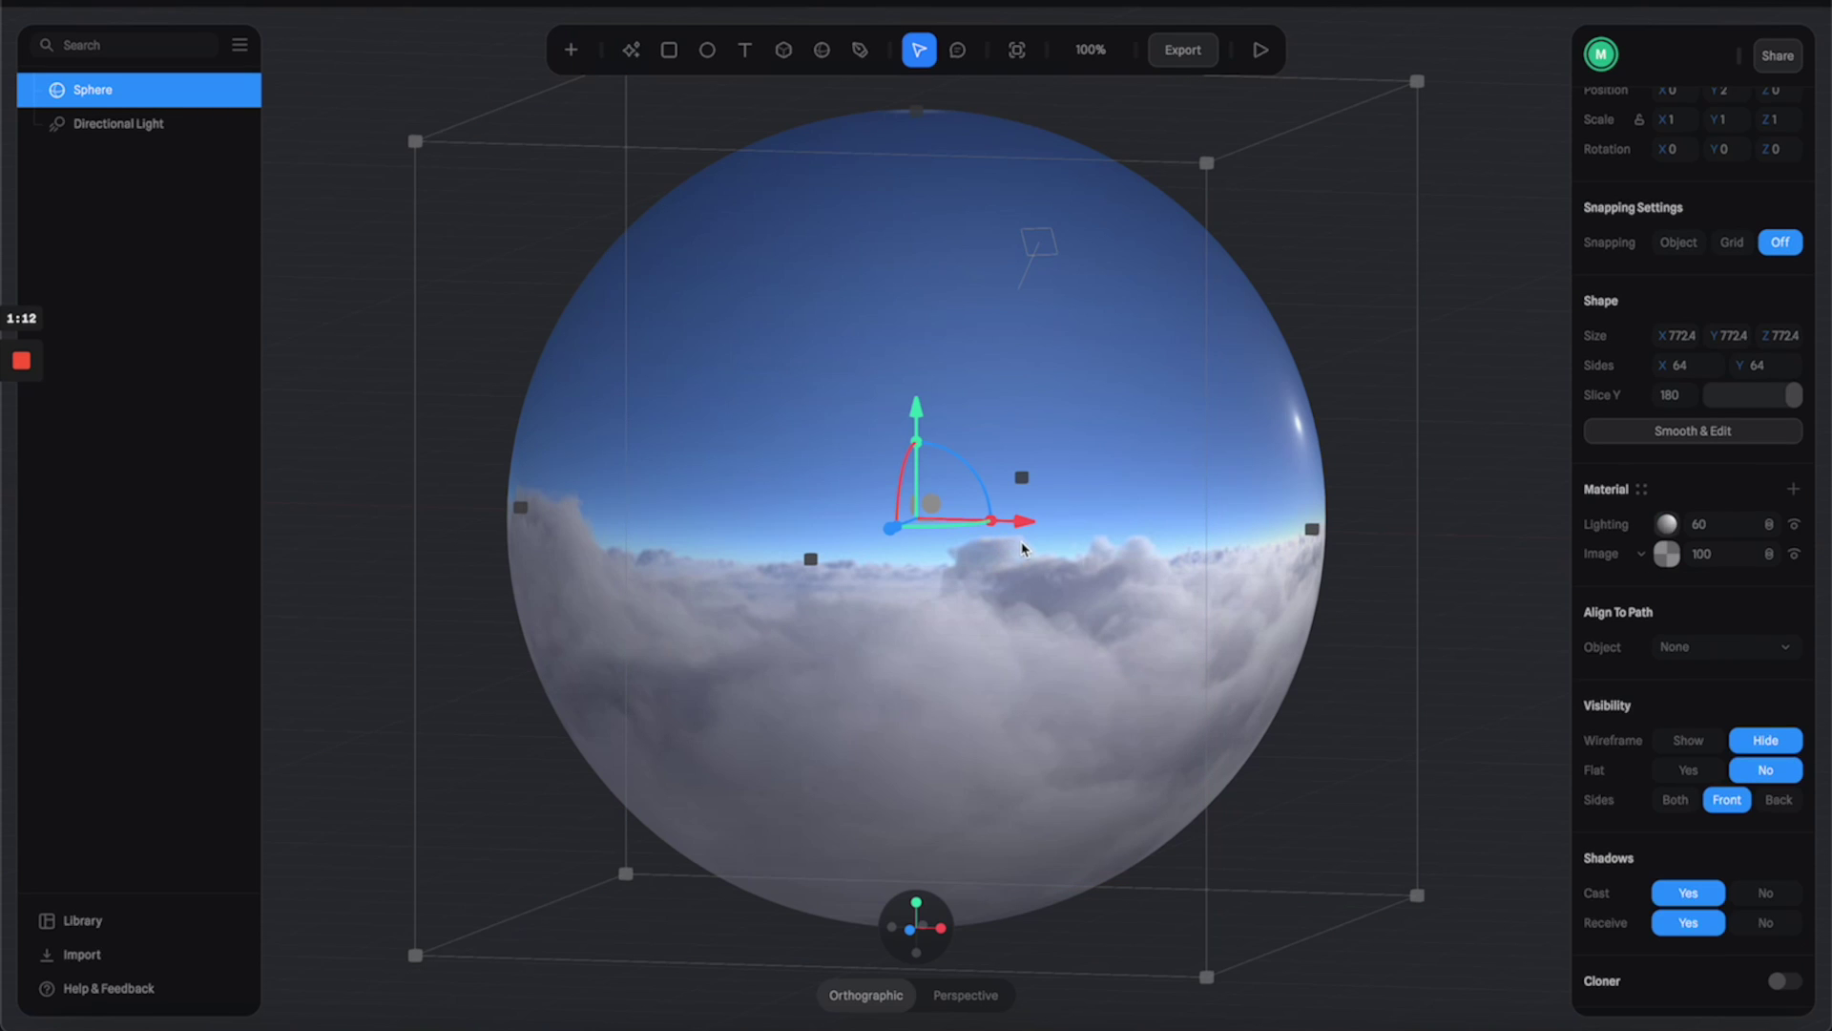
left_click(1779, 802)
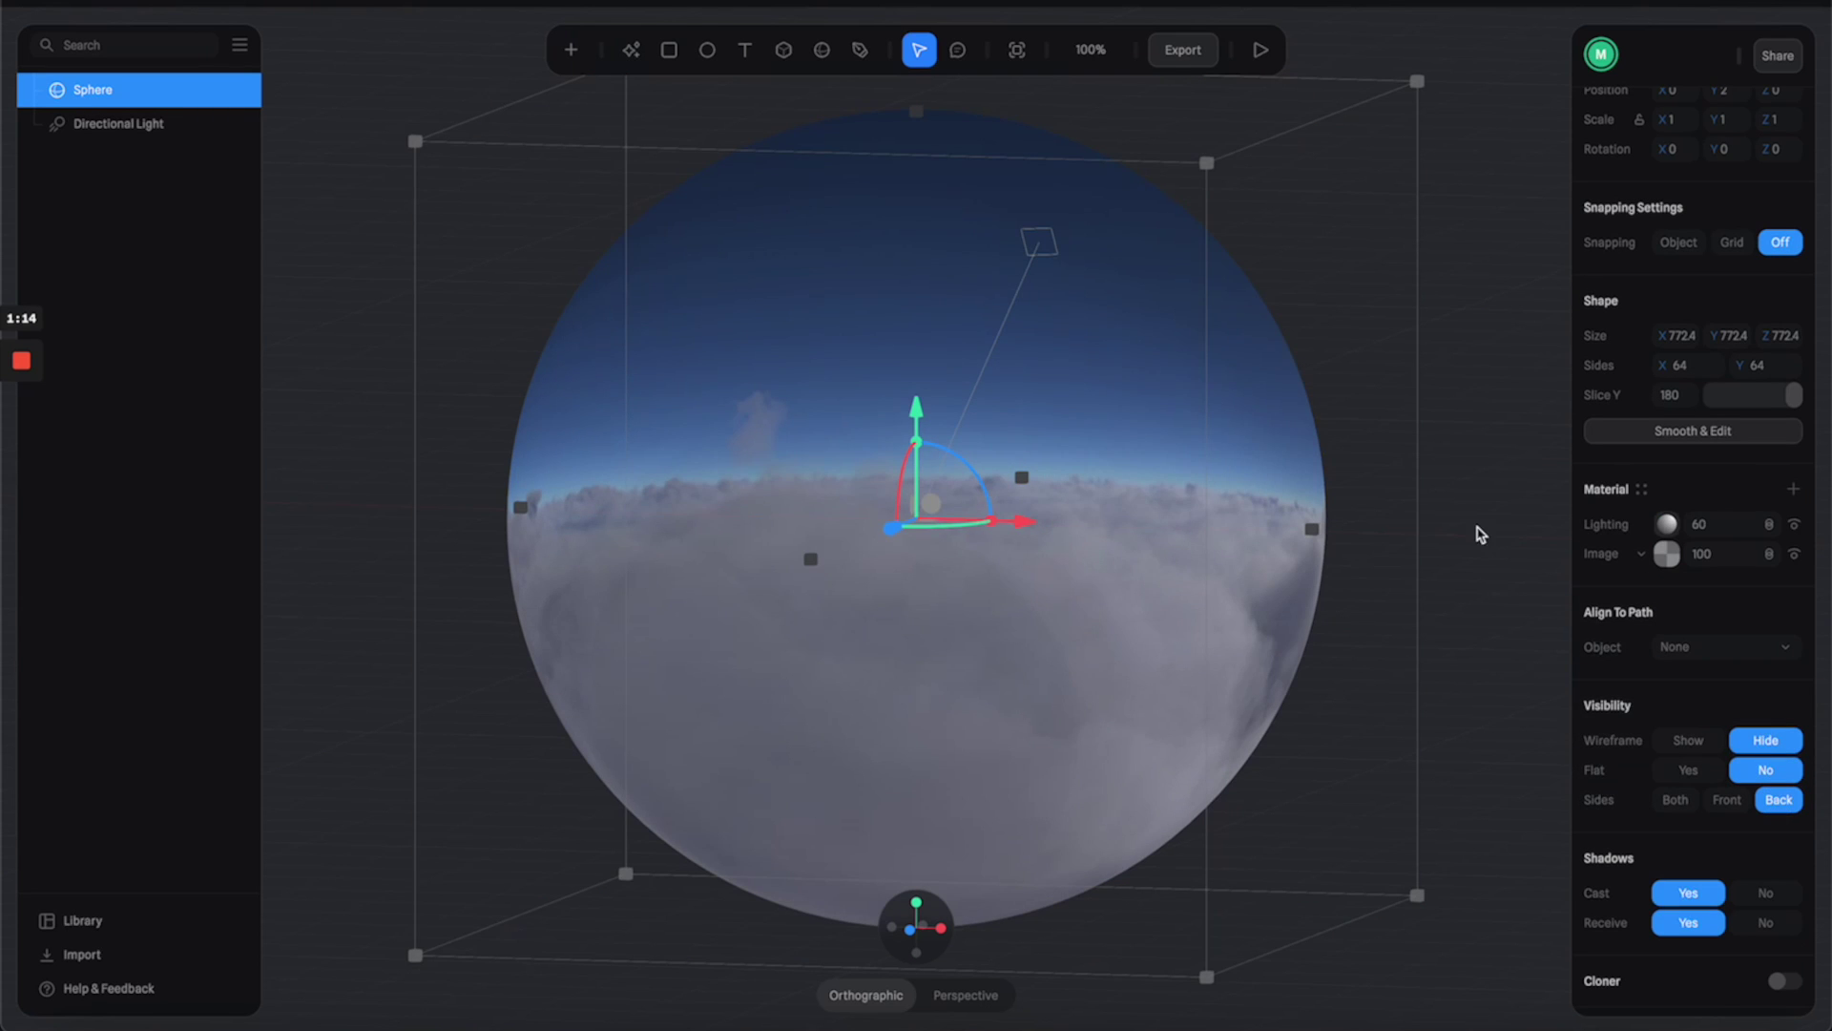
left_click_drag(1478, 533, 1416, 532)
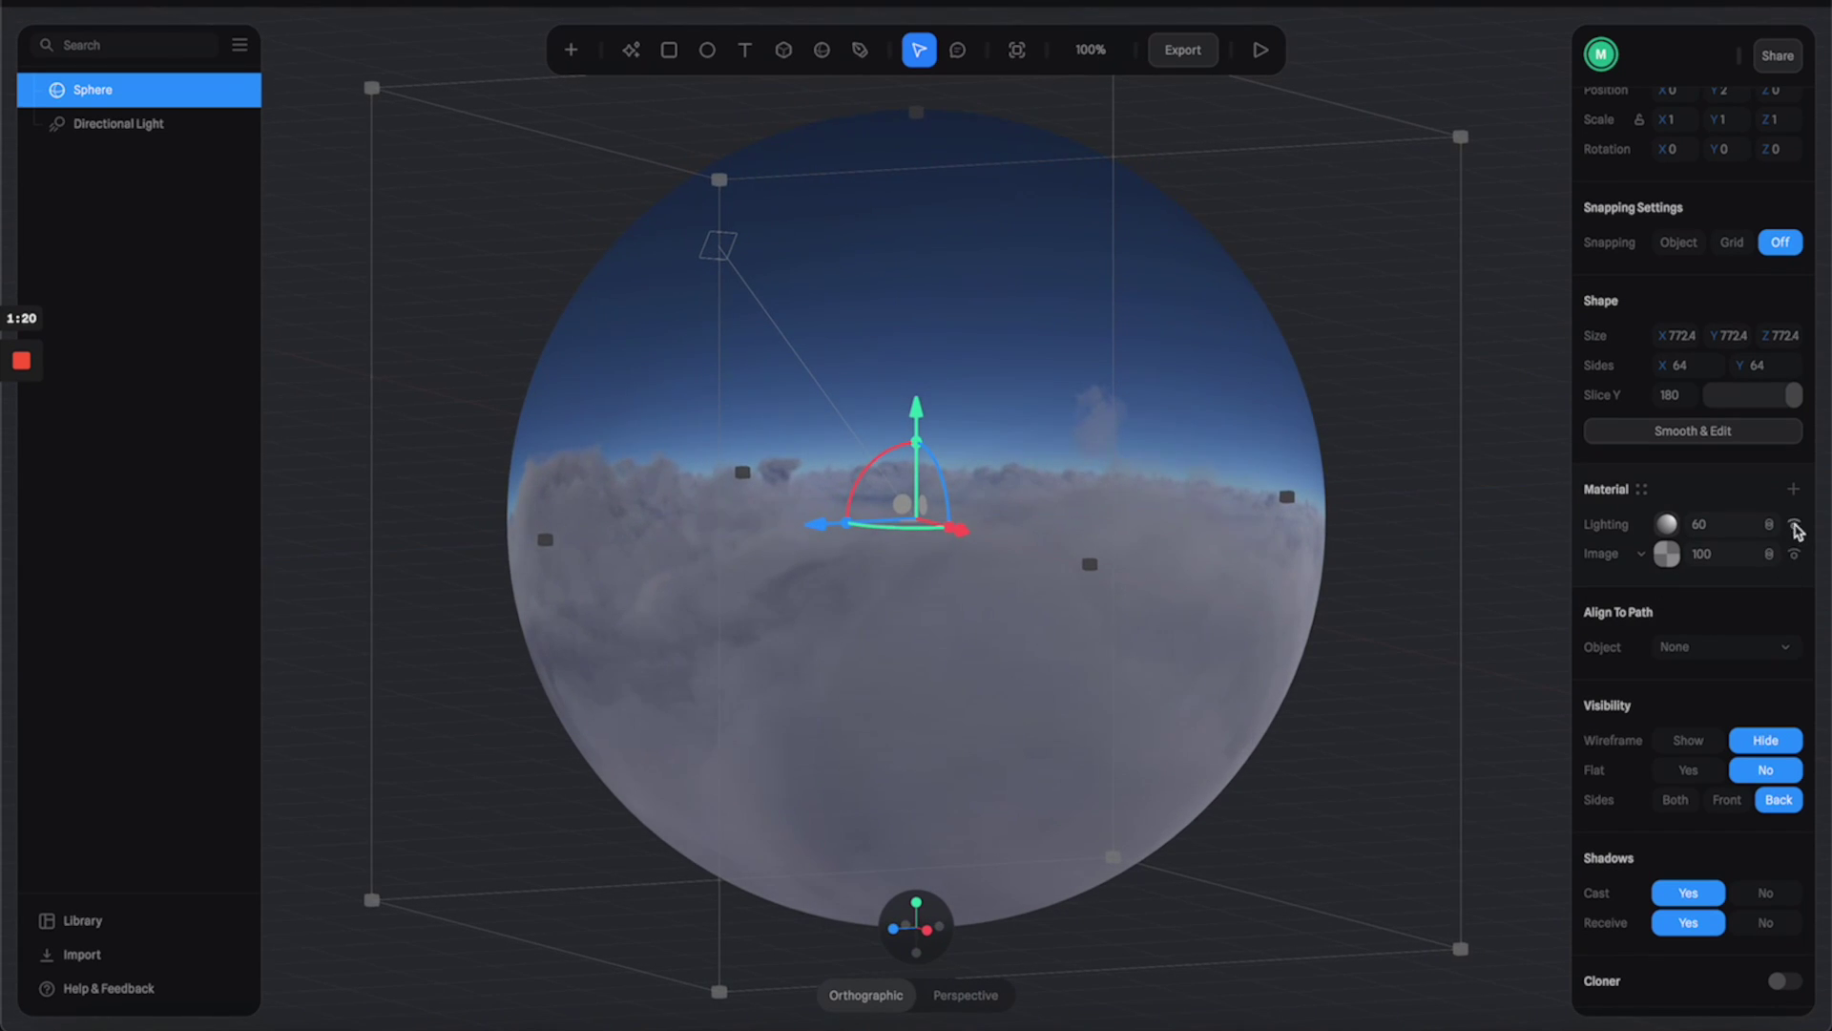
left_click(1795, 527)
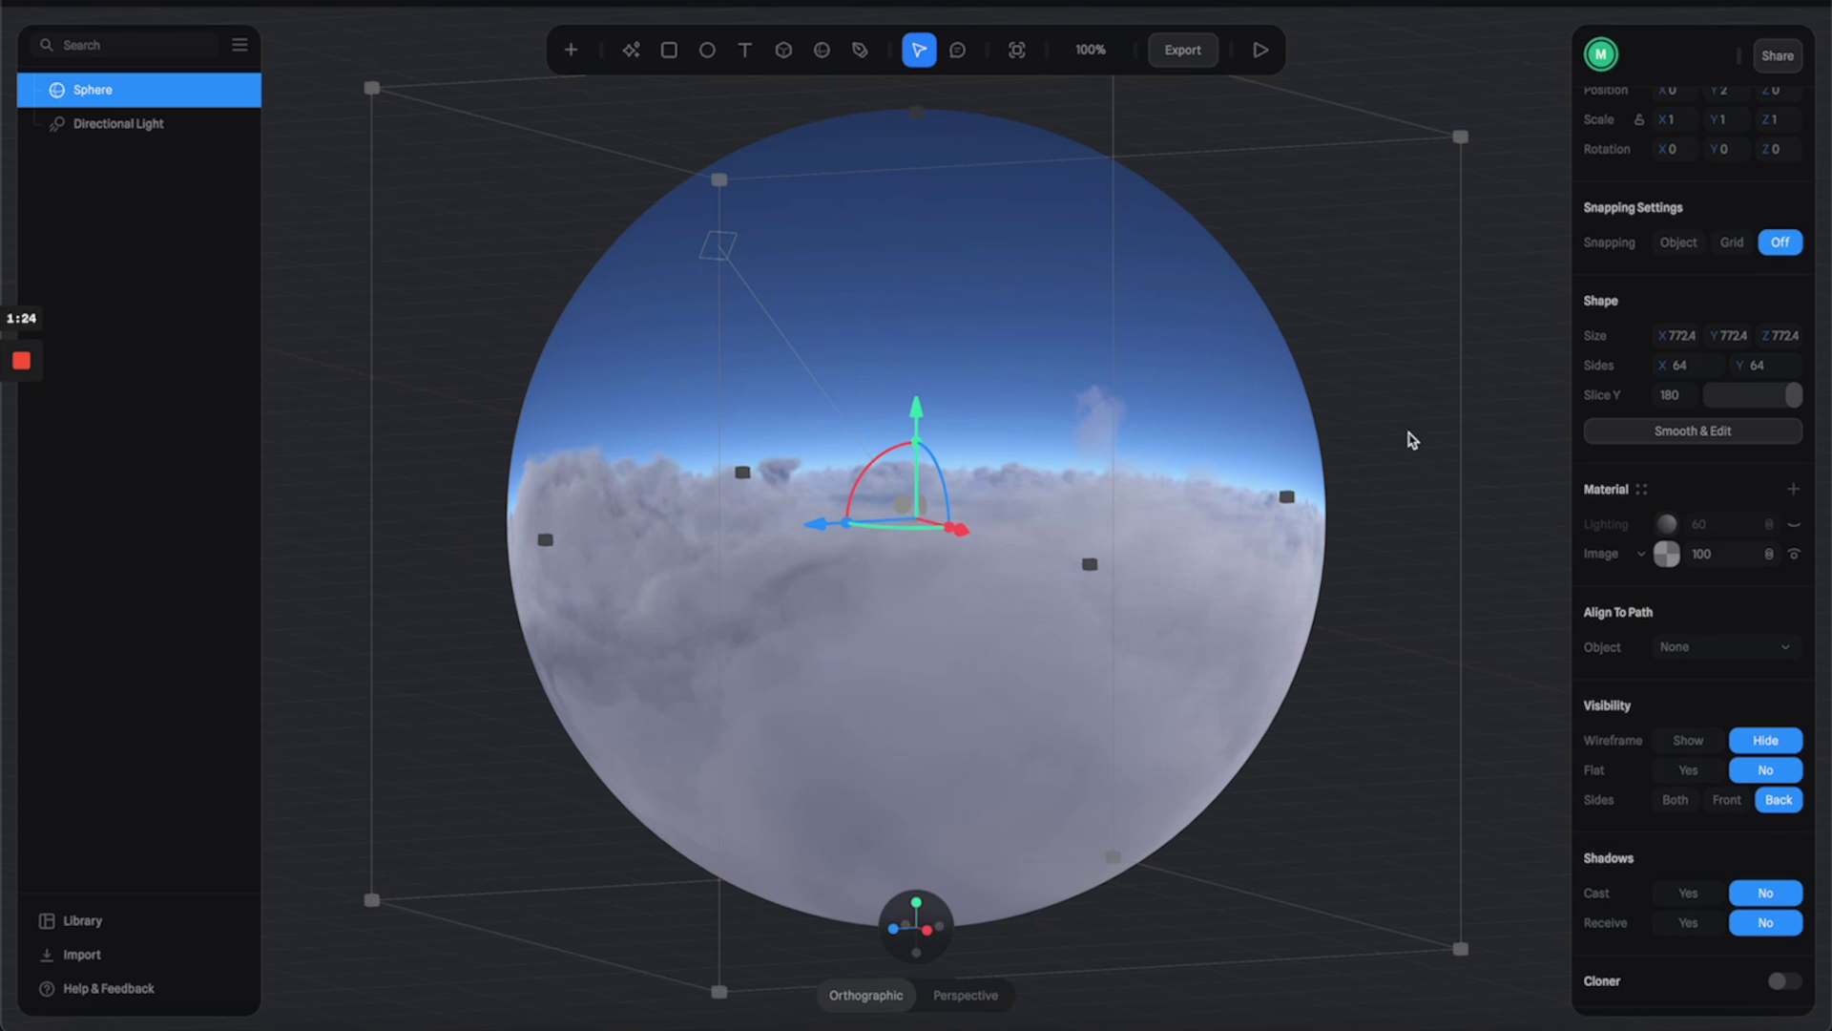
left_click(1410, 439)
mouse_move(1474, 560)
left_mouse_down()
mouse_move(1514, 544)
mouse_move(1423, 548)
mouse_move(1458, 542)
mouse_move(1455, 563)
left_mouse_up()
Step: Search Sketchfab for 'boeing 787', filtered to downloadable models
left_click(251, 1023)
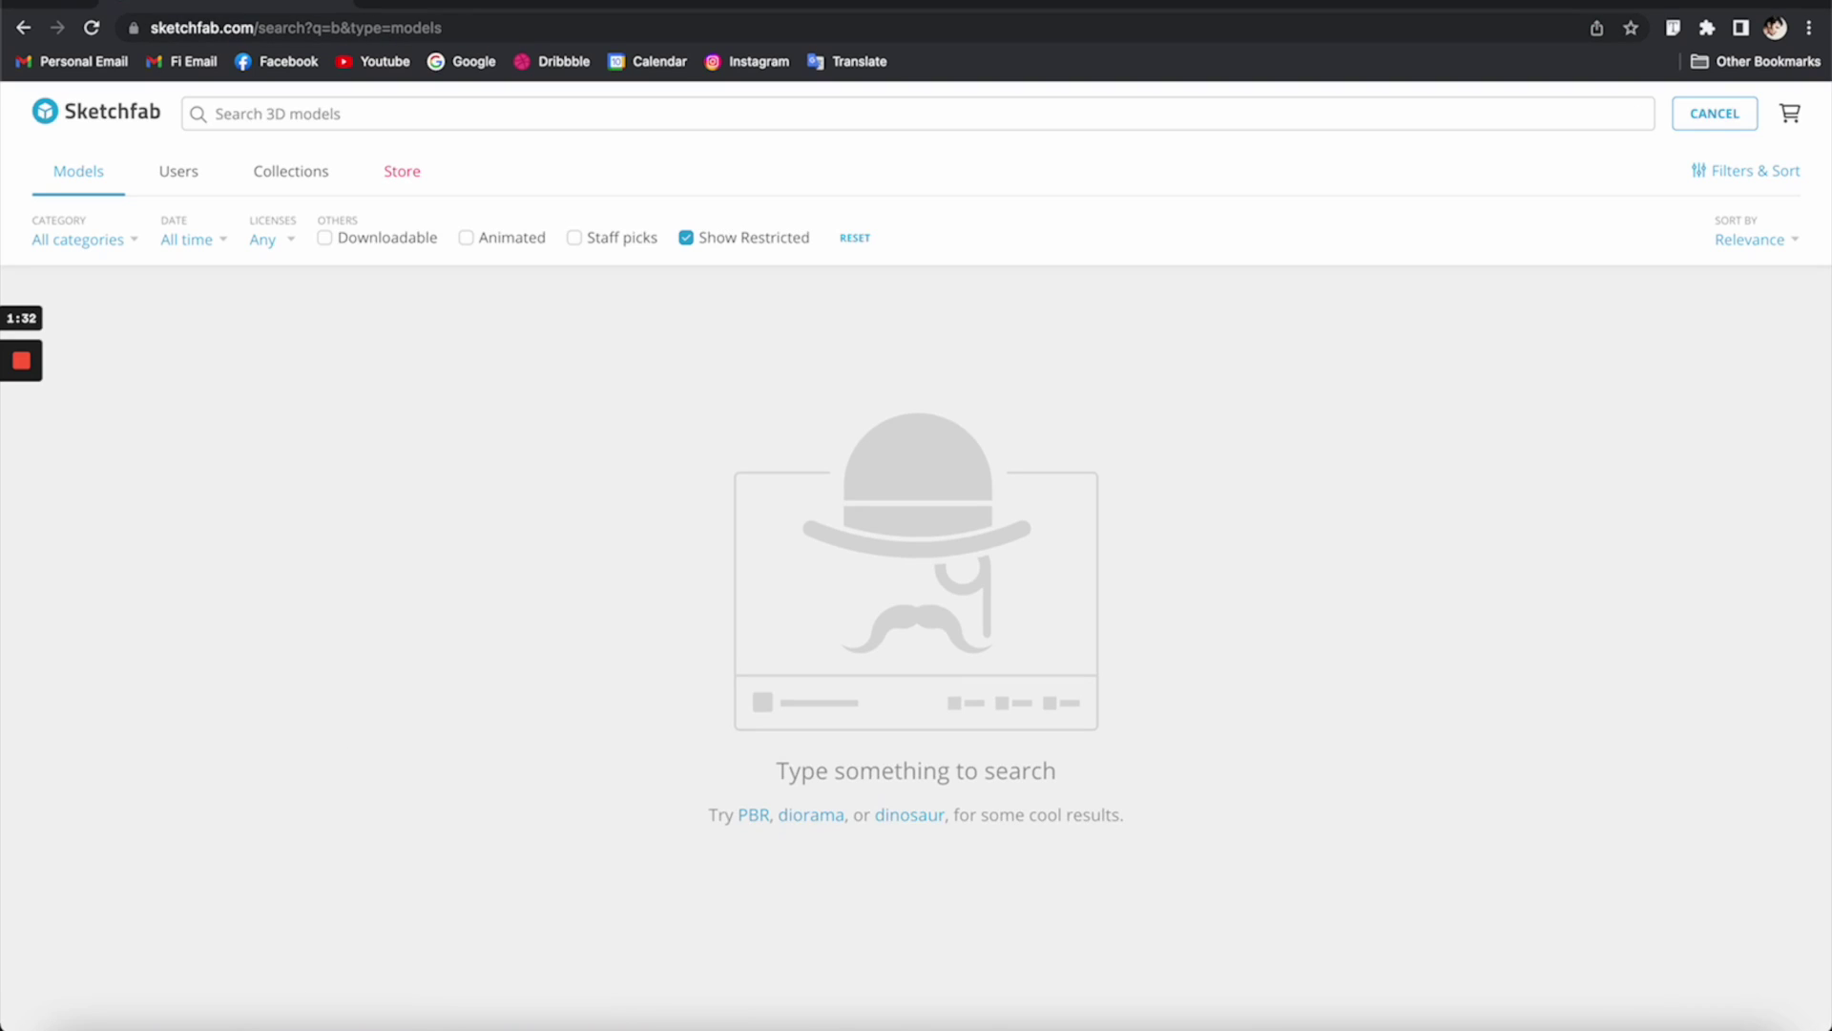
left_click(148, 112)
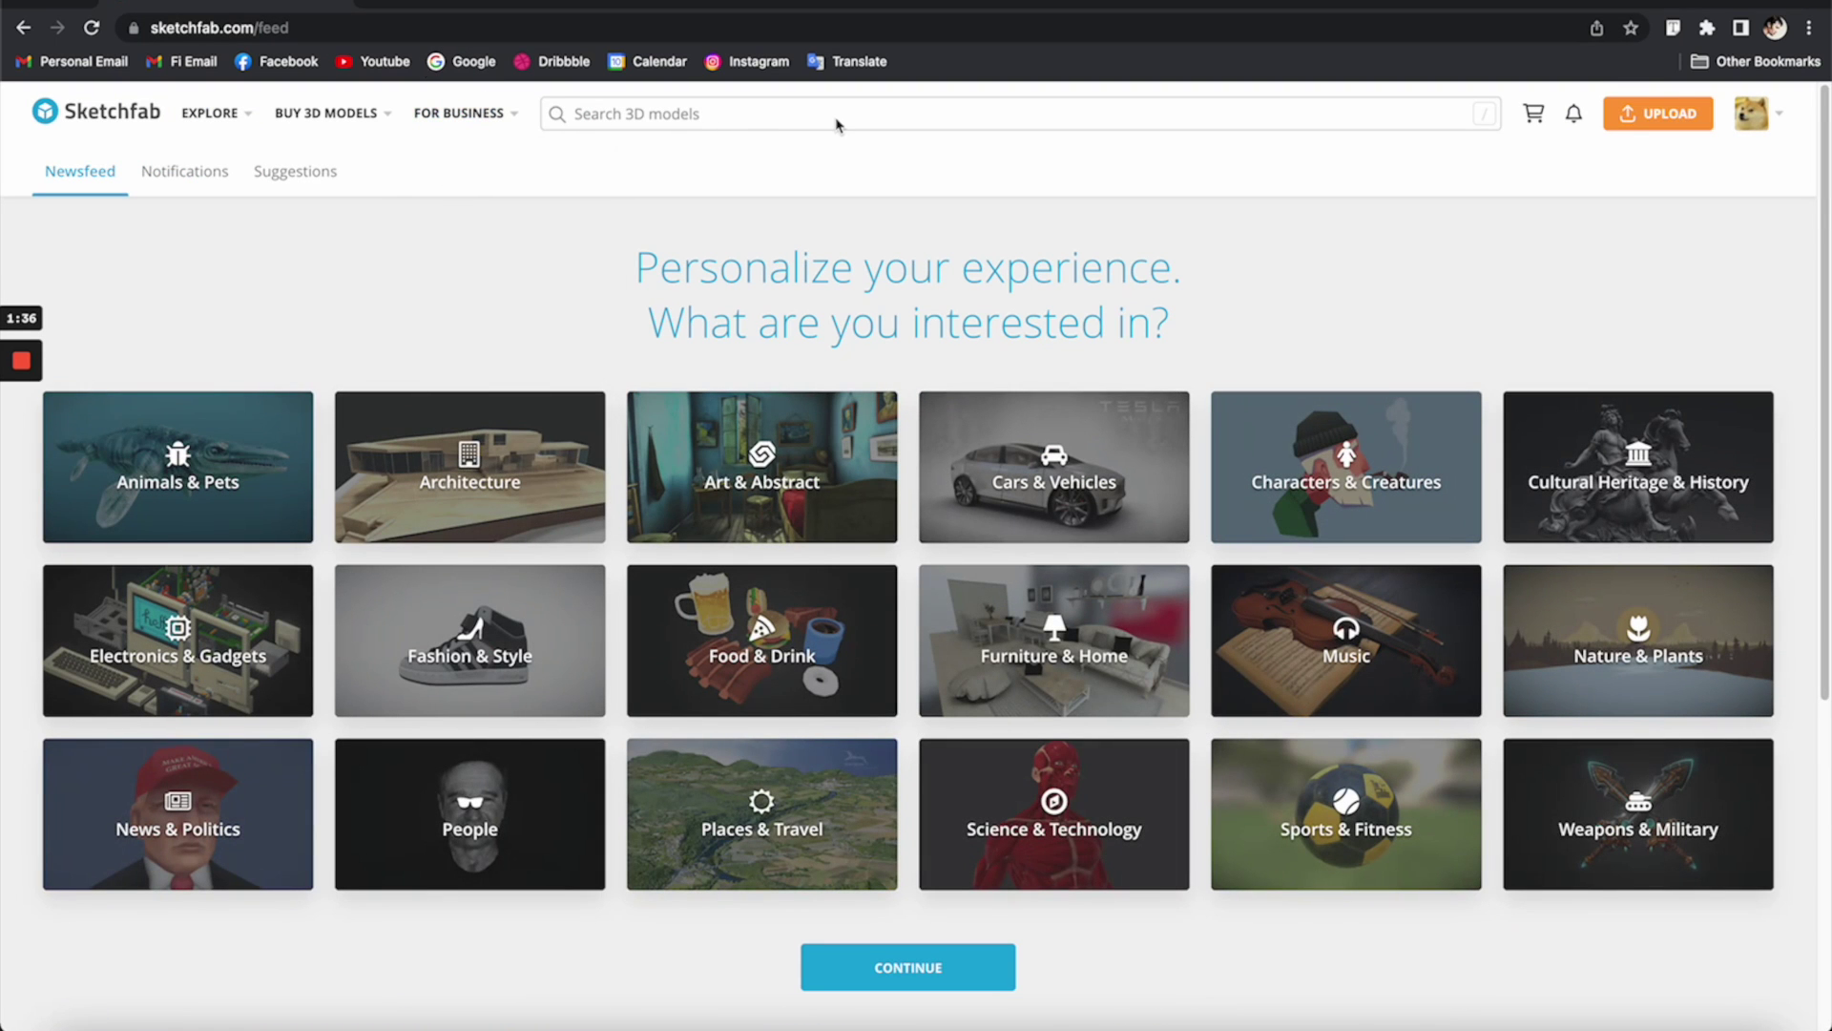
left_click(835, 122)
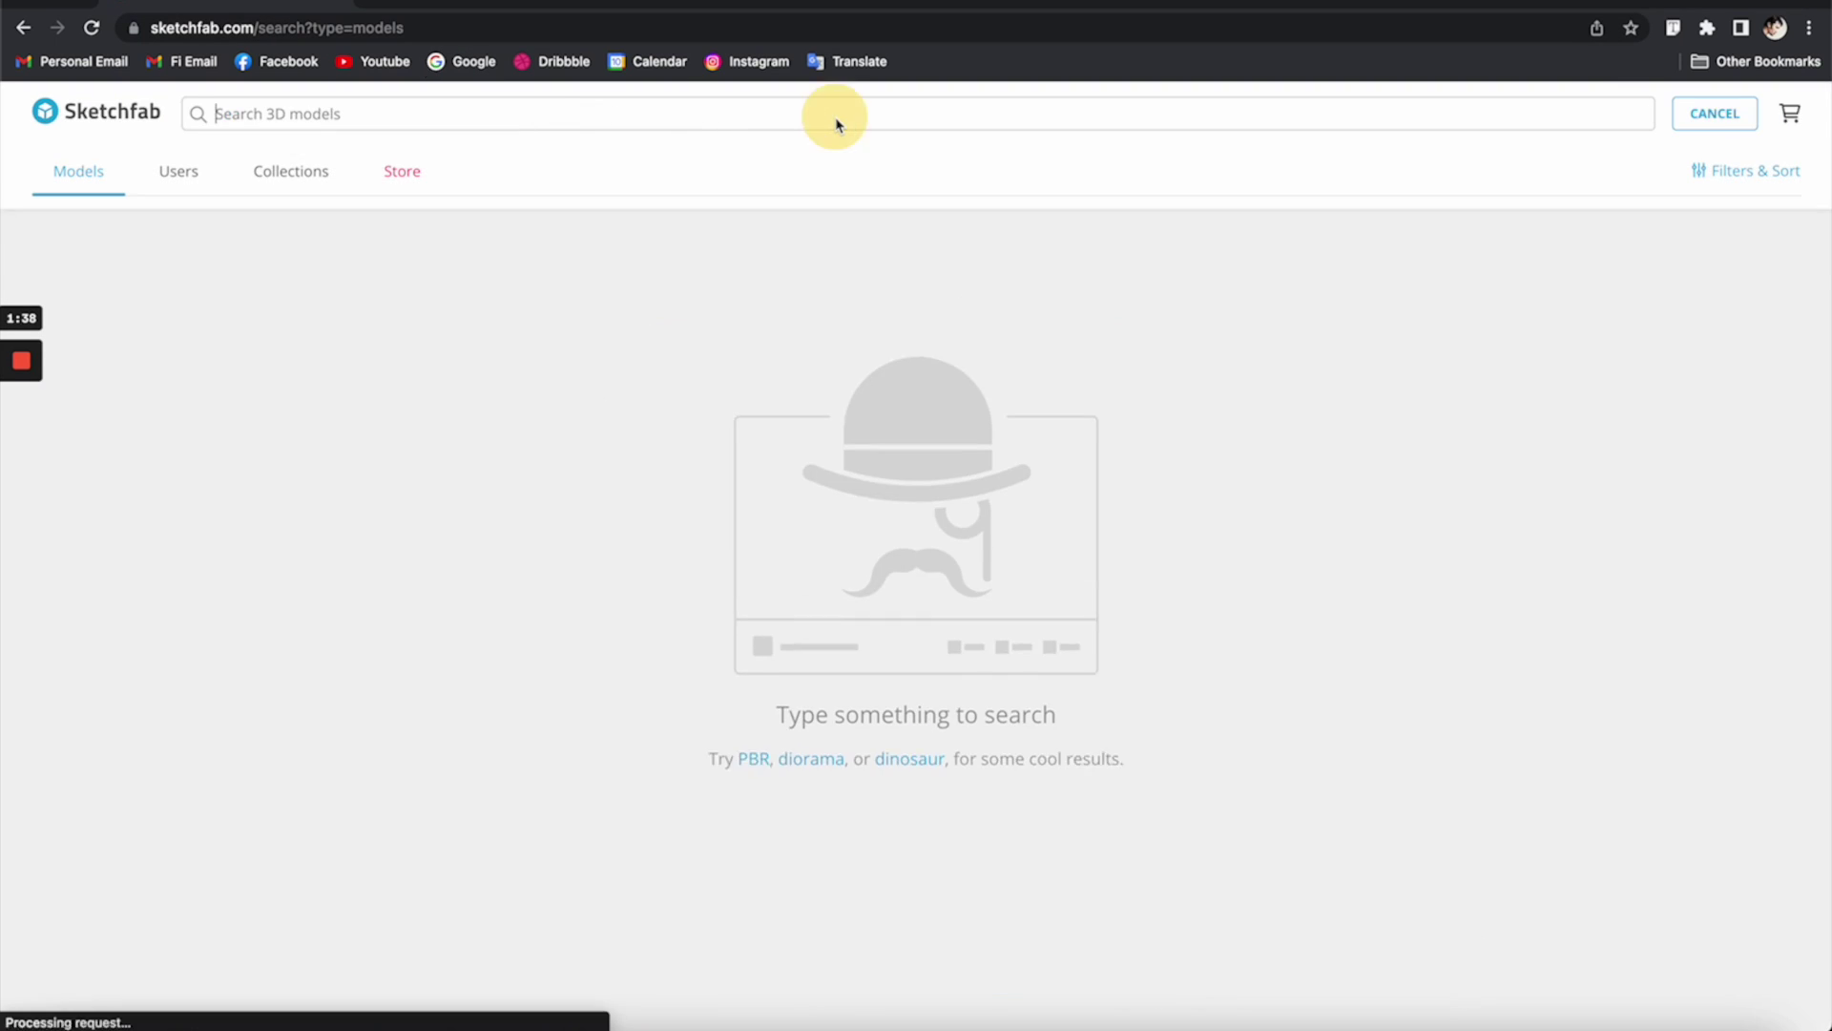
type("boeing")
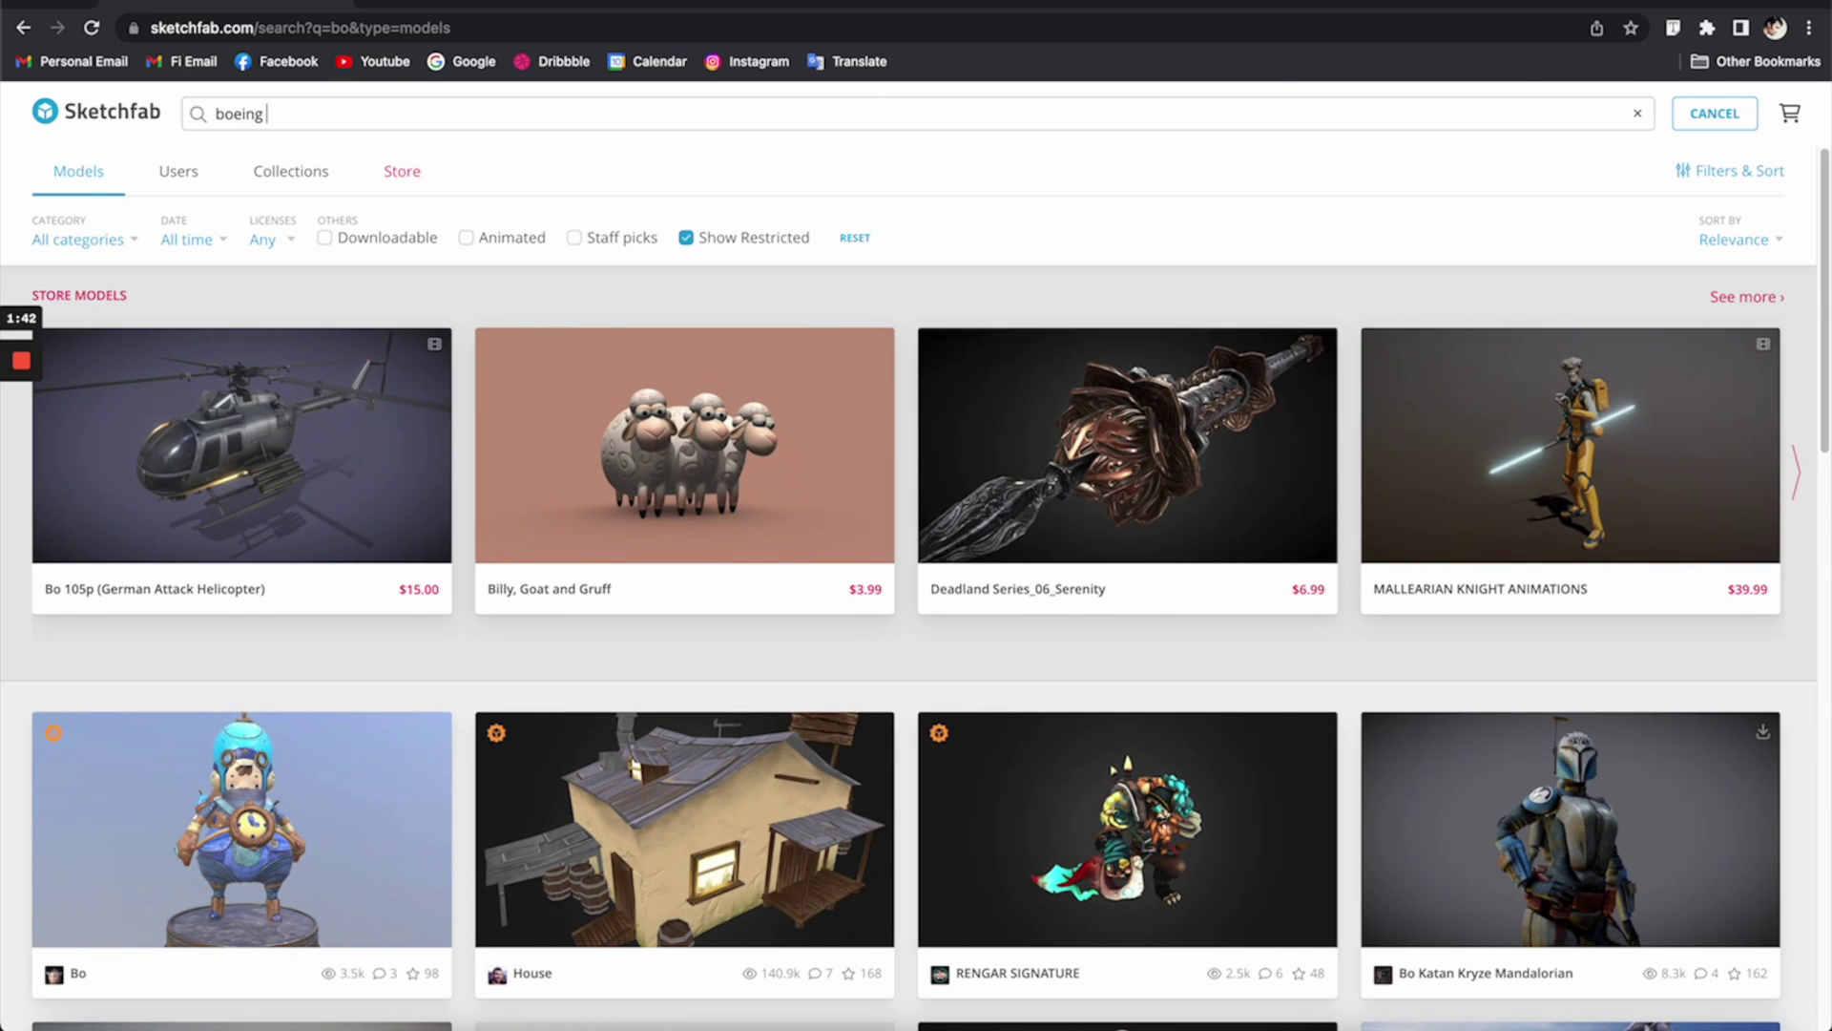
type(" 787")
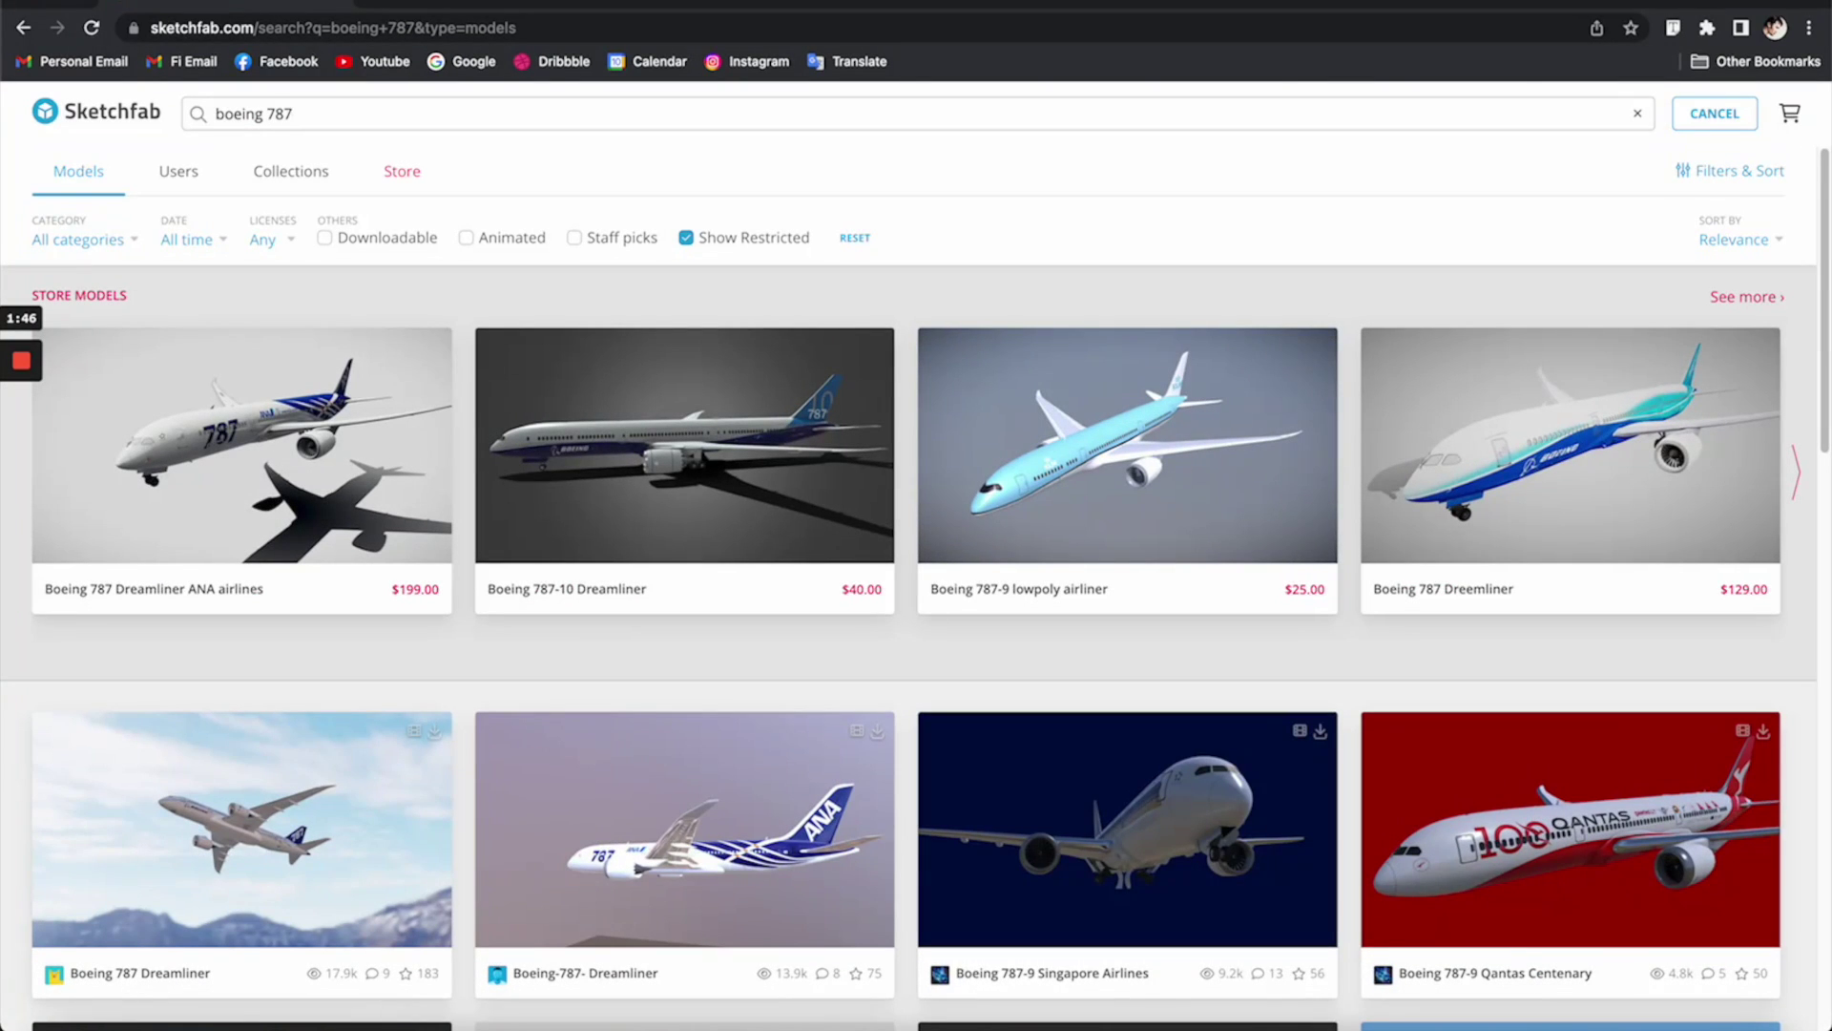
left_click(334, 240)
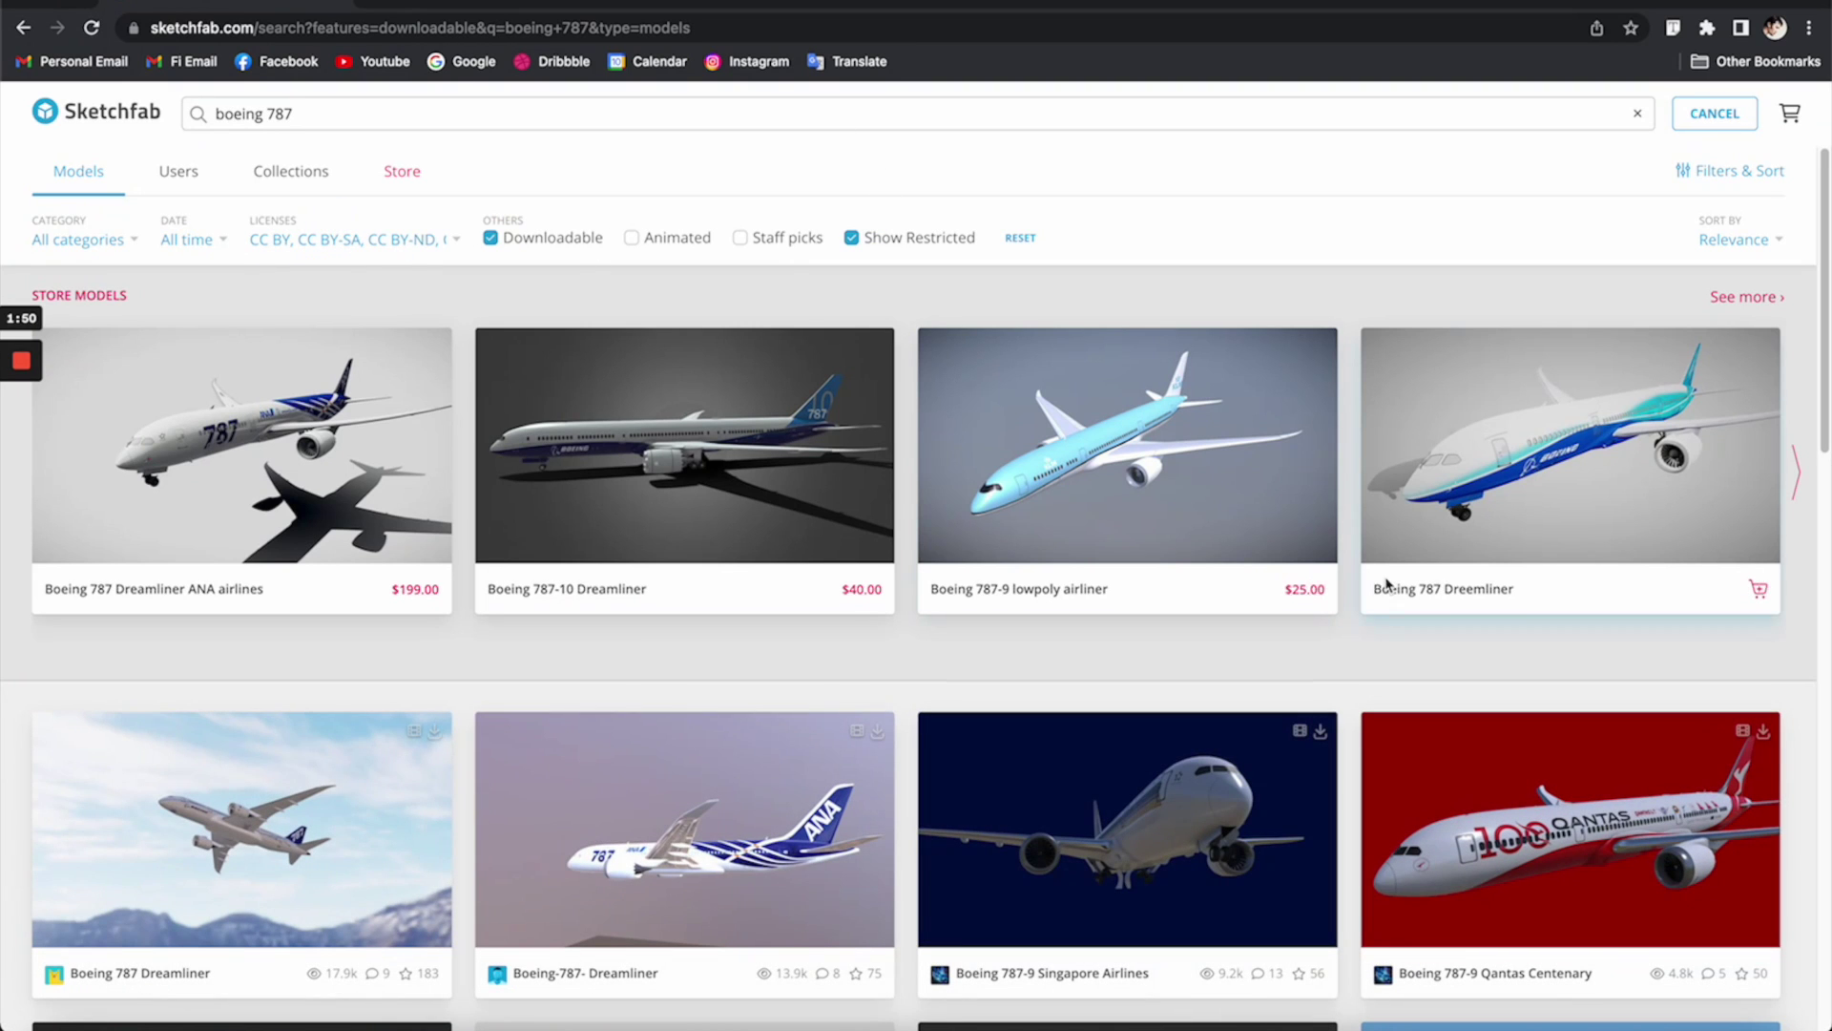
scroll(1364, 649, "down", 1)
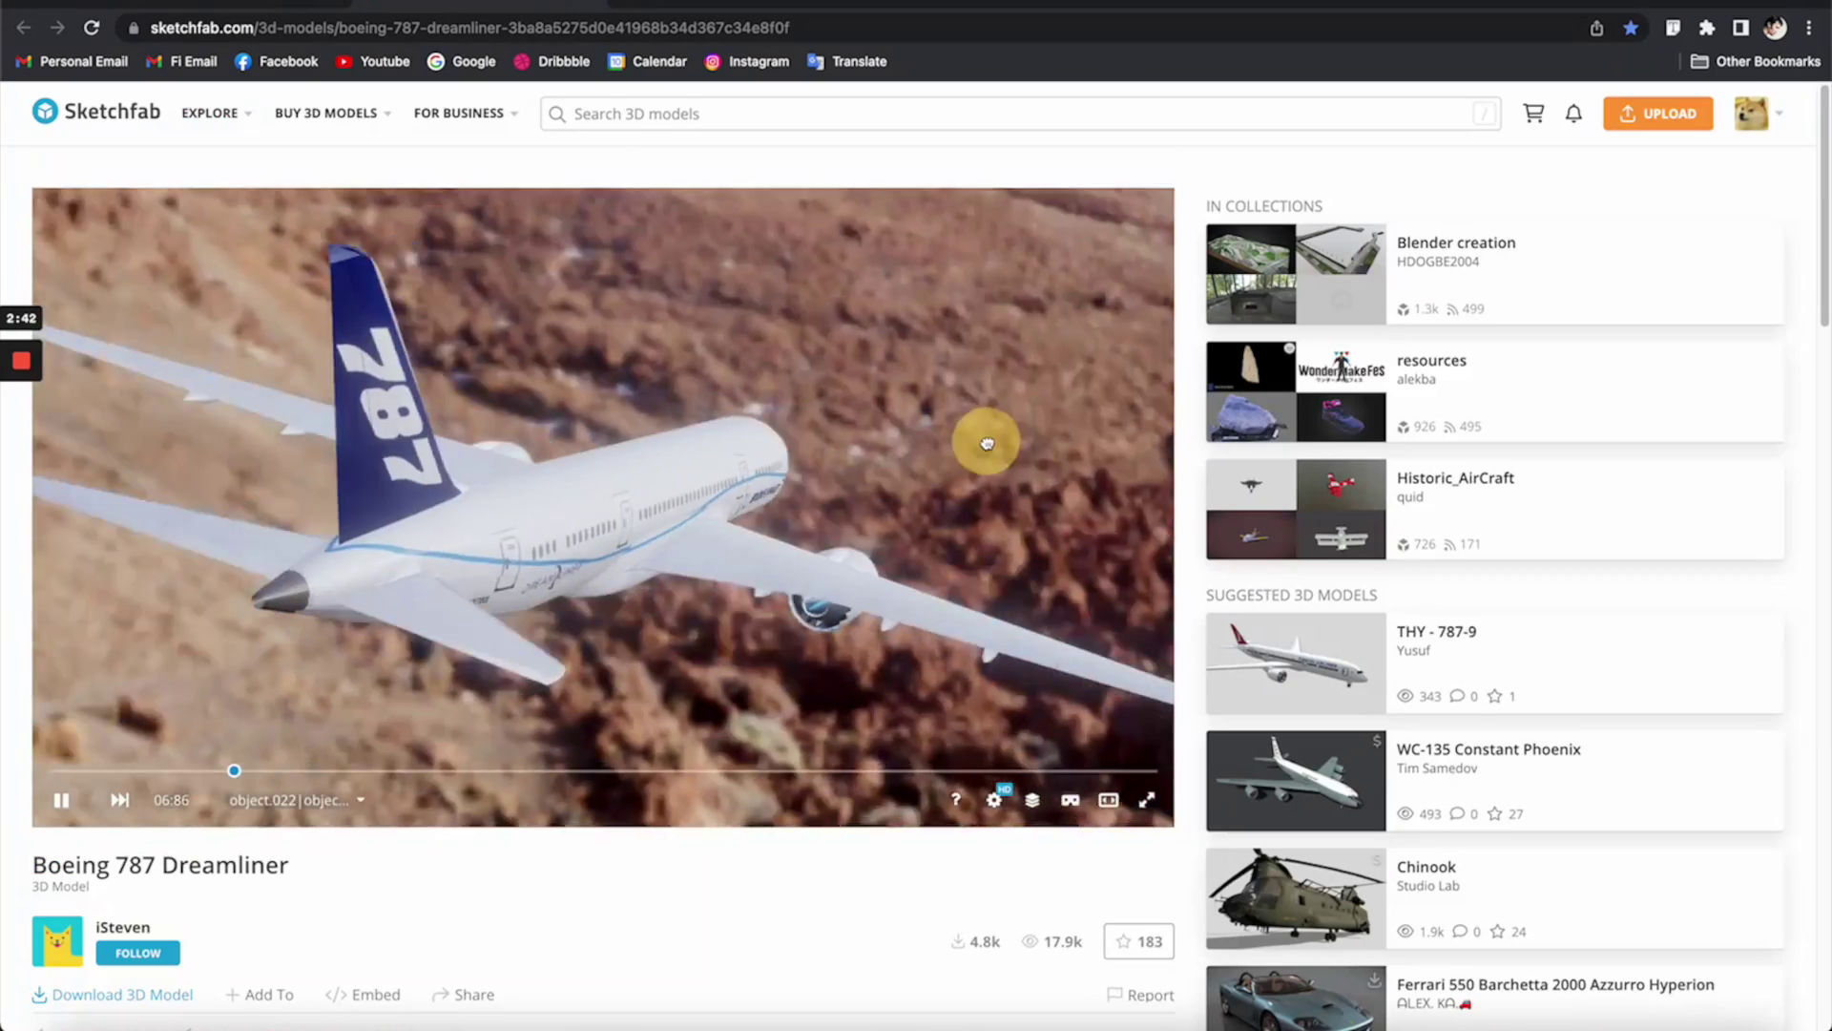
Step: Download the Boeing 787 Dreamliner model as GLB with 2k textures
mouse_move(981, 438)
left_mouse_down()
mouse_move(655, 462)
mouse_move(507, 498)
mouse_move(810, 450)
mouse_move(817, 470)
left_mouse_up()
scroll(799, 864, "down", 3)
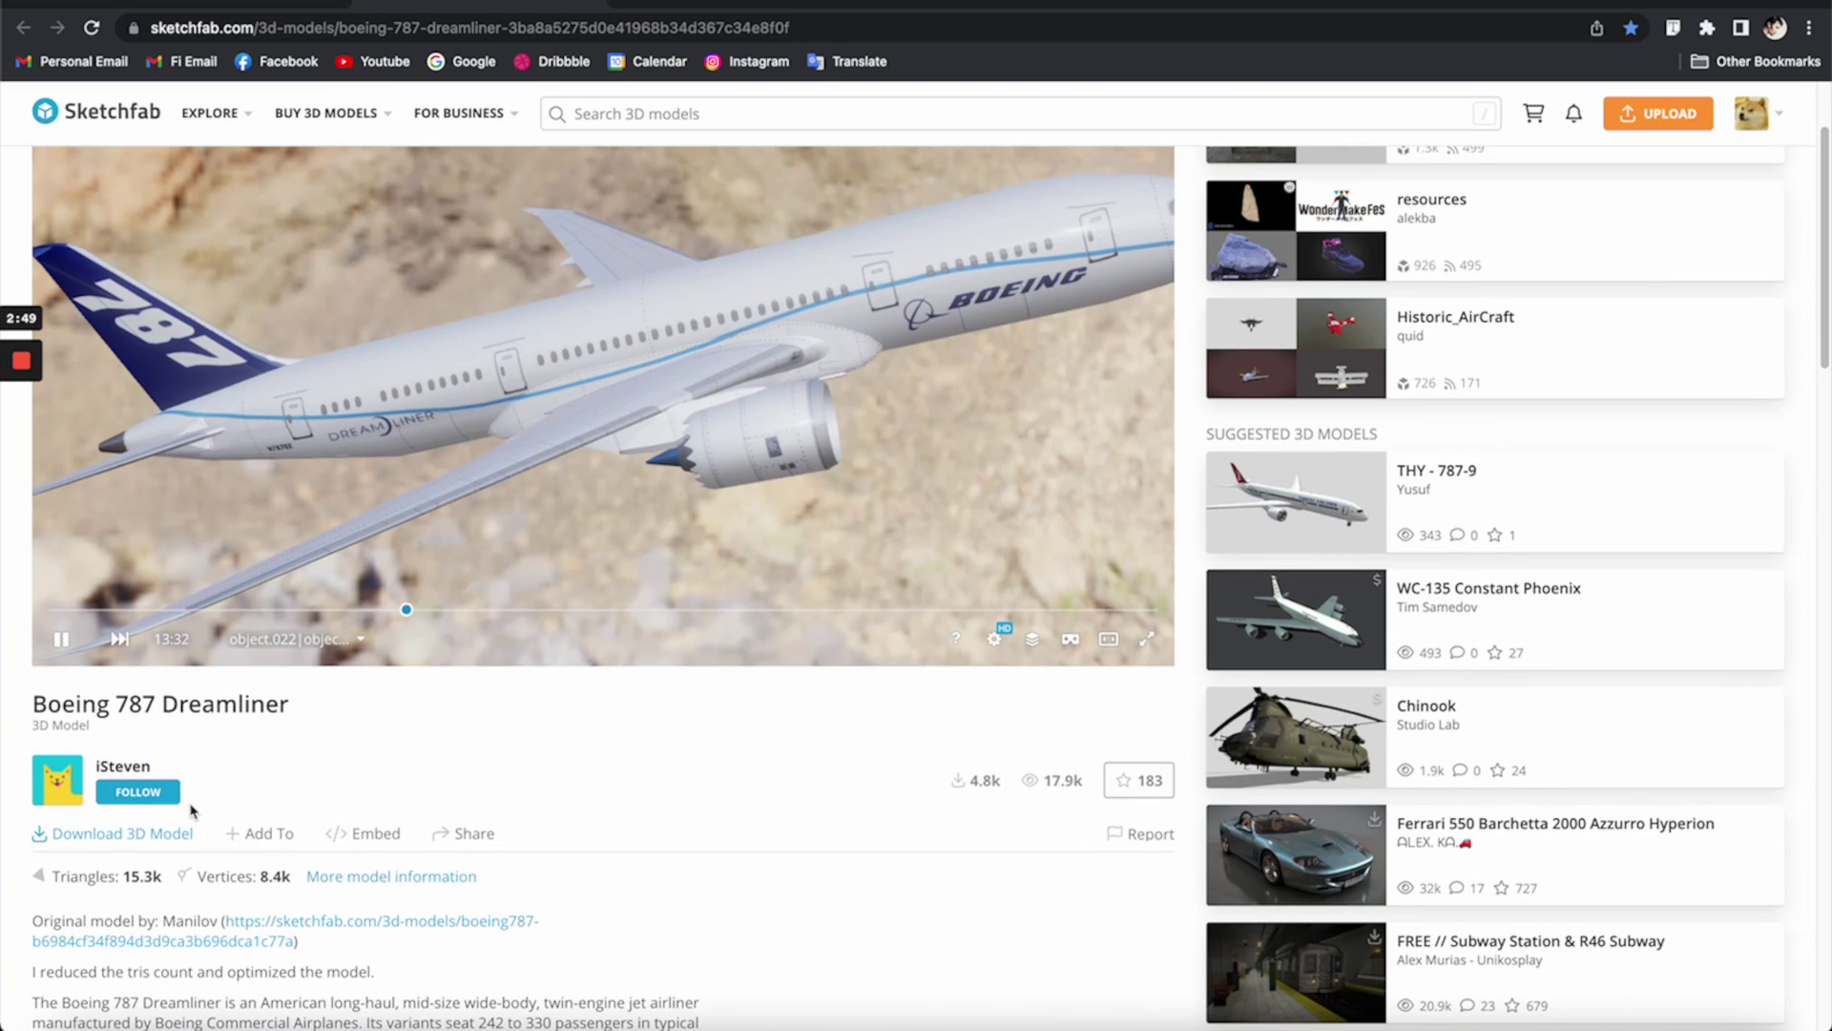
left_click(143, 837)
scroll(841, 825, "down", 1)
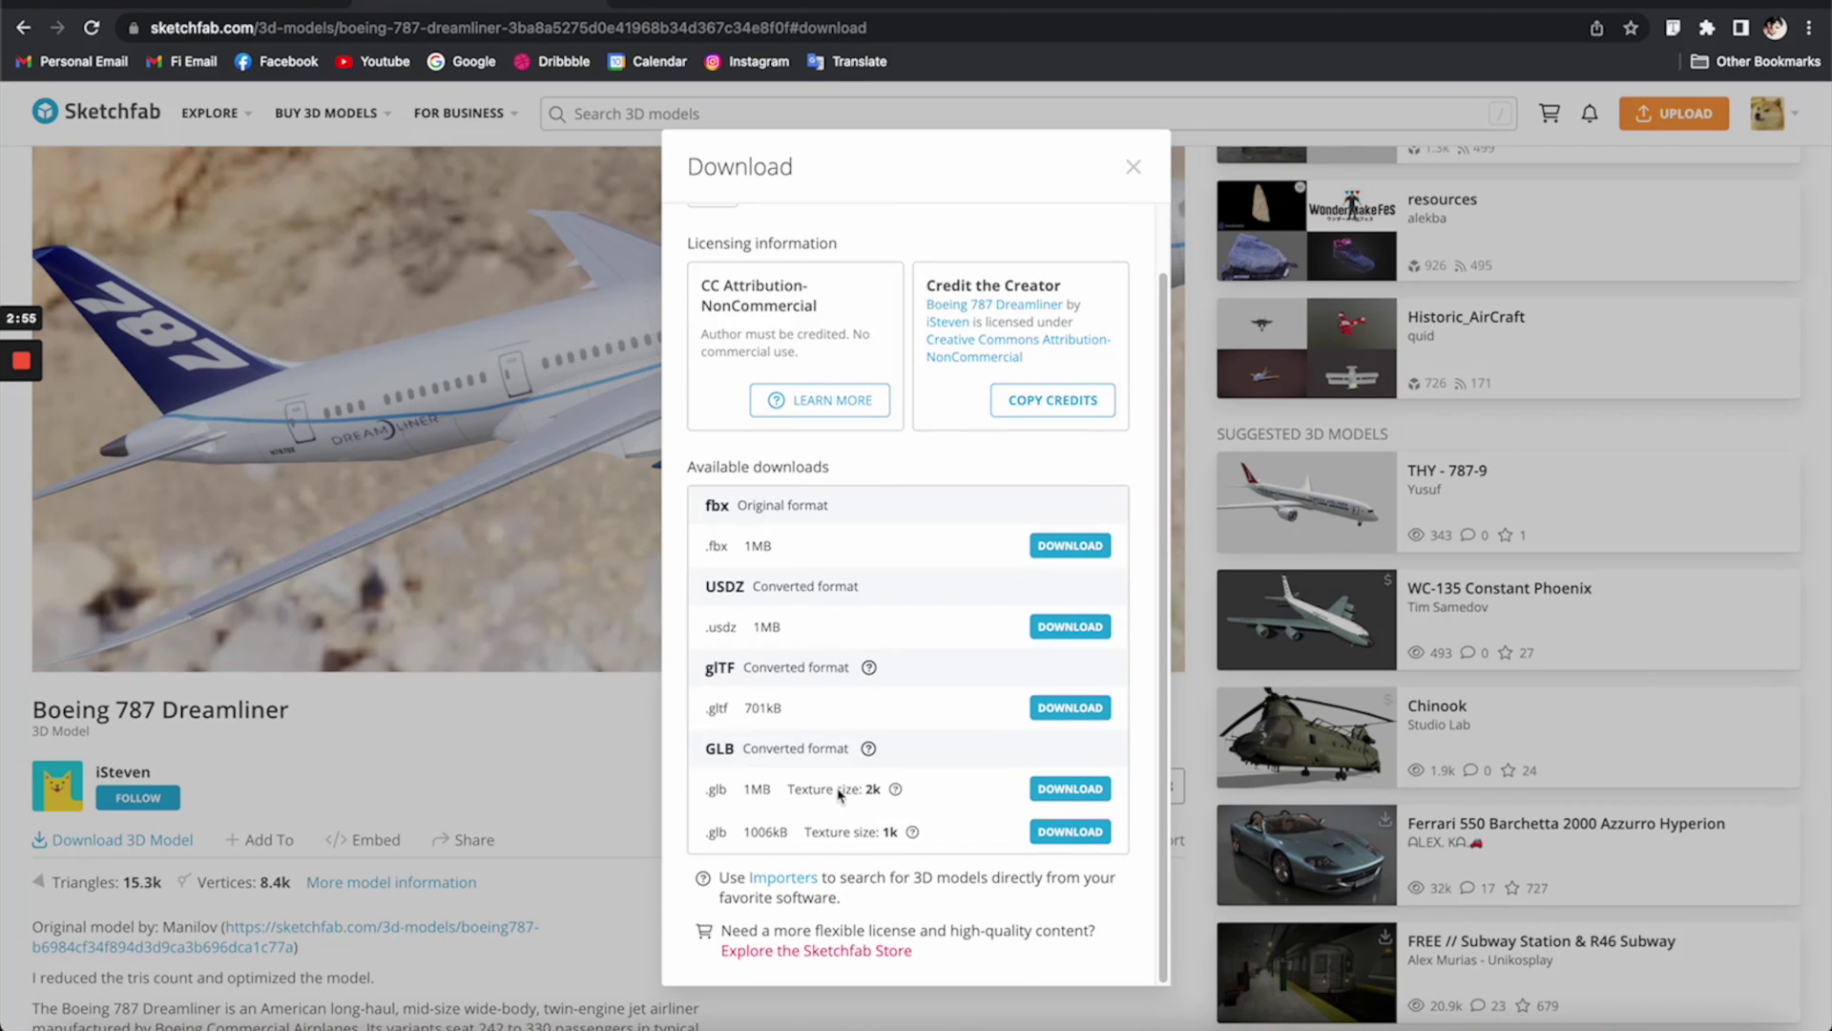
left_click(1077, 793)
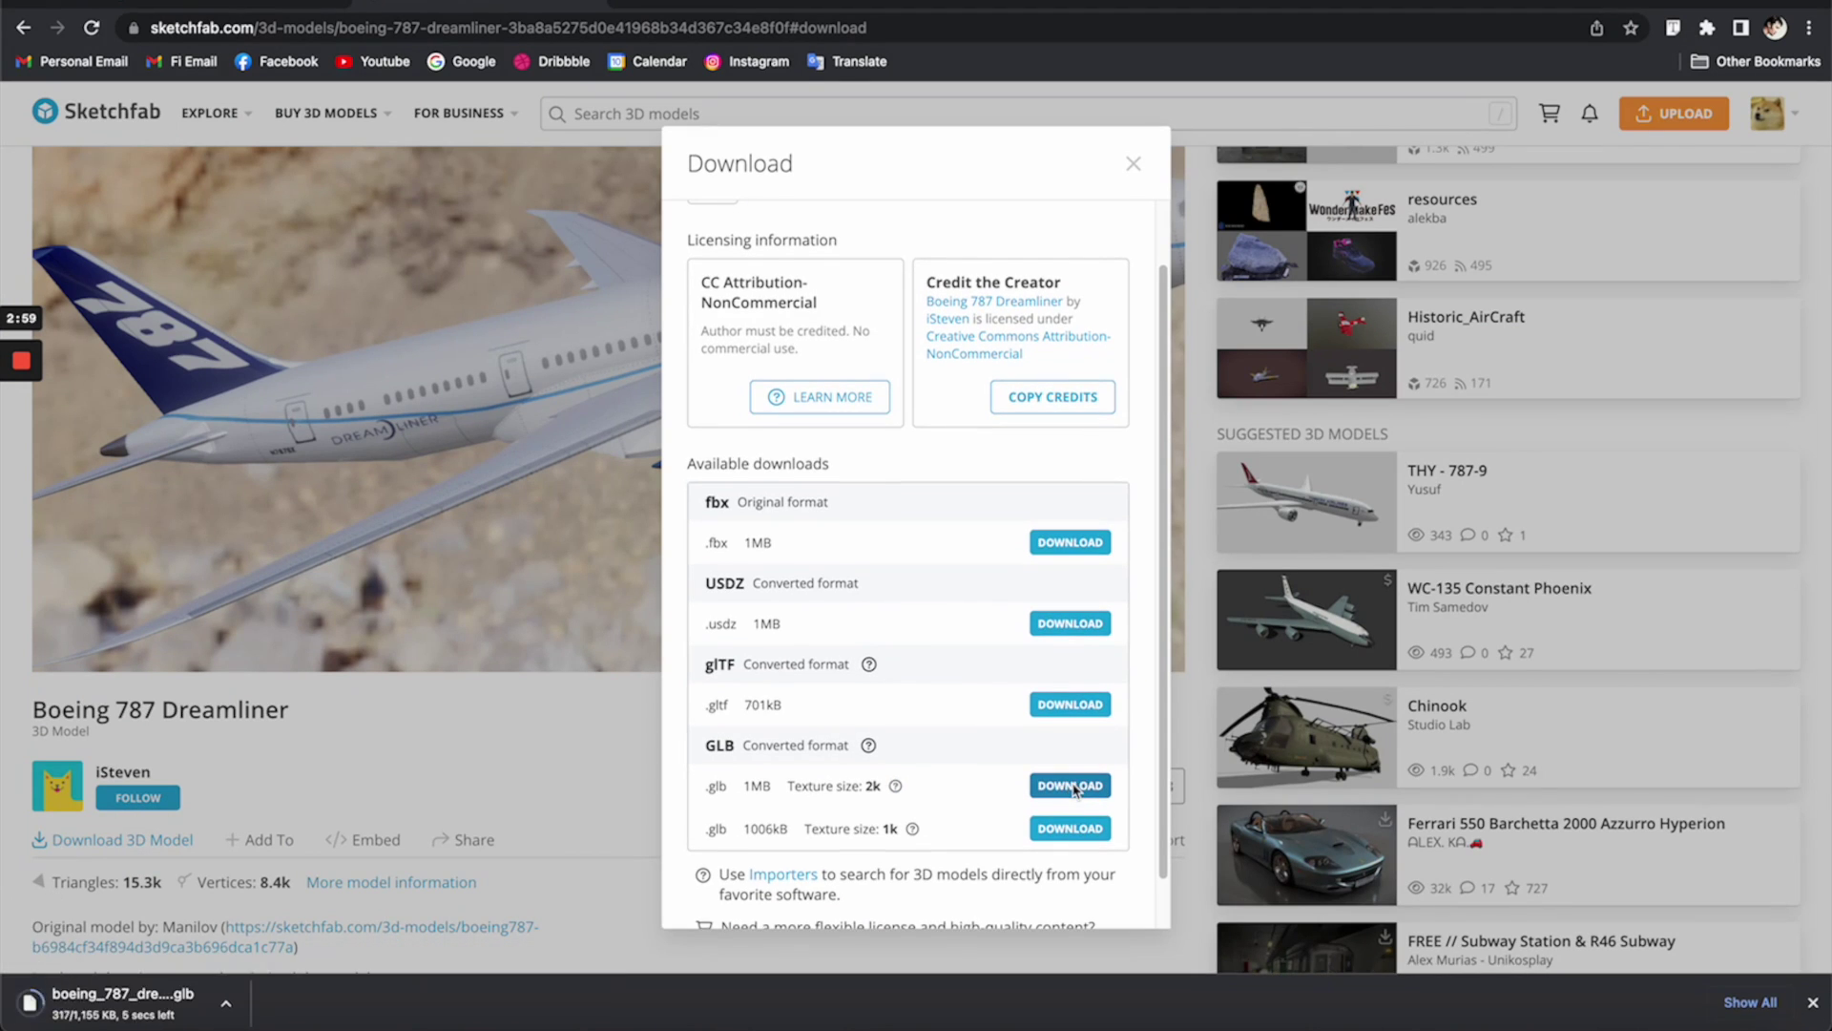
left_click(15, 661)
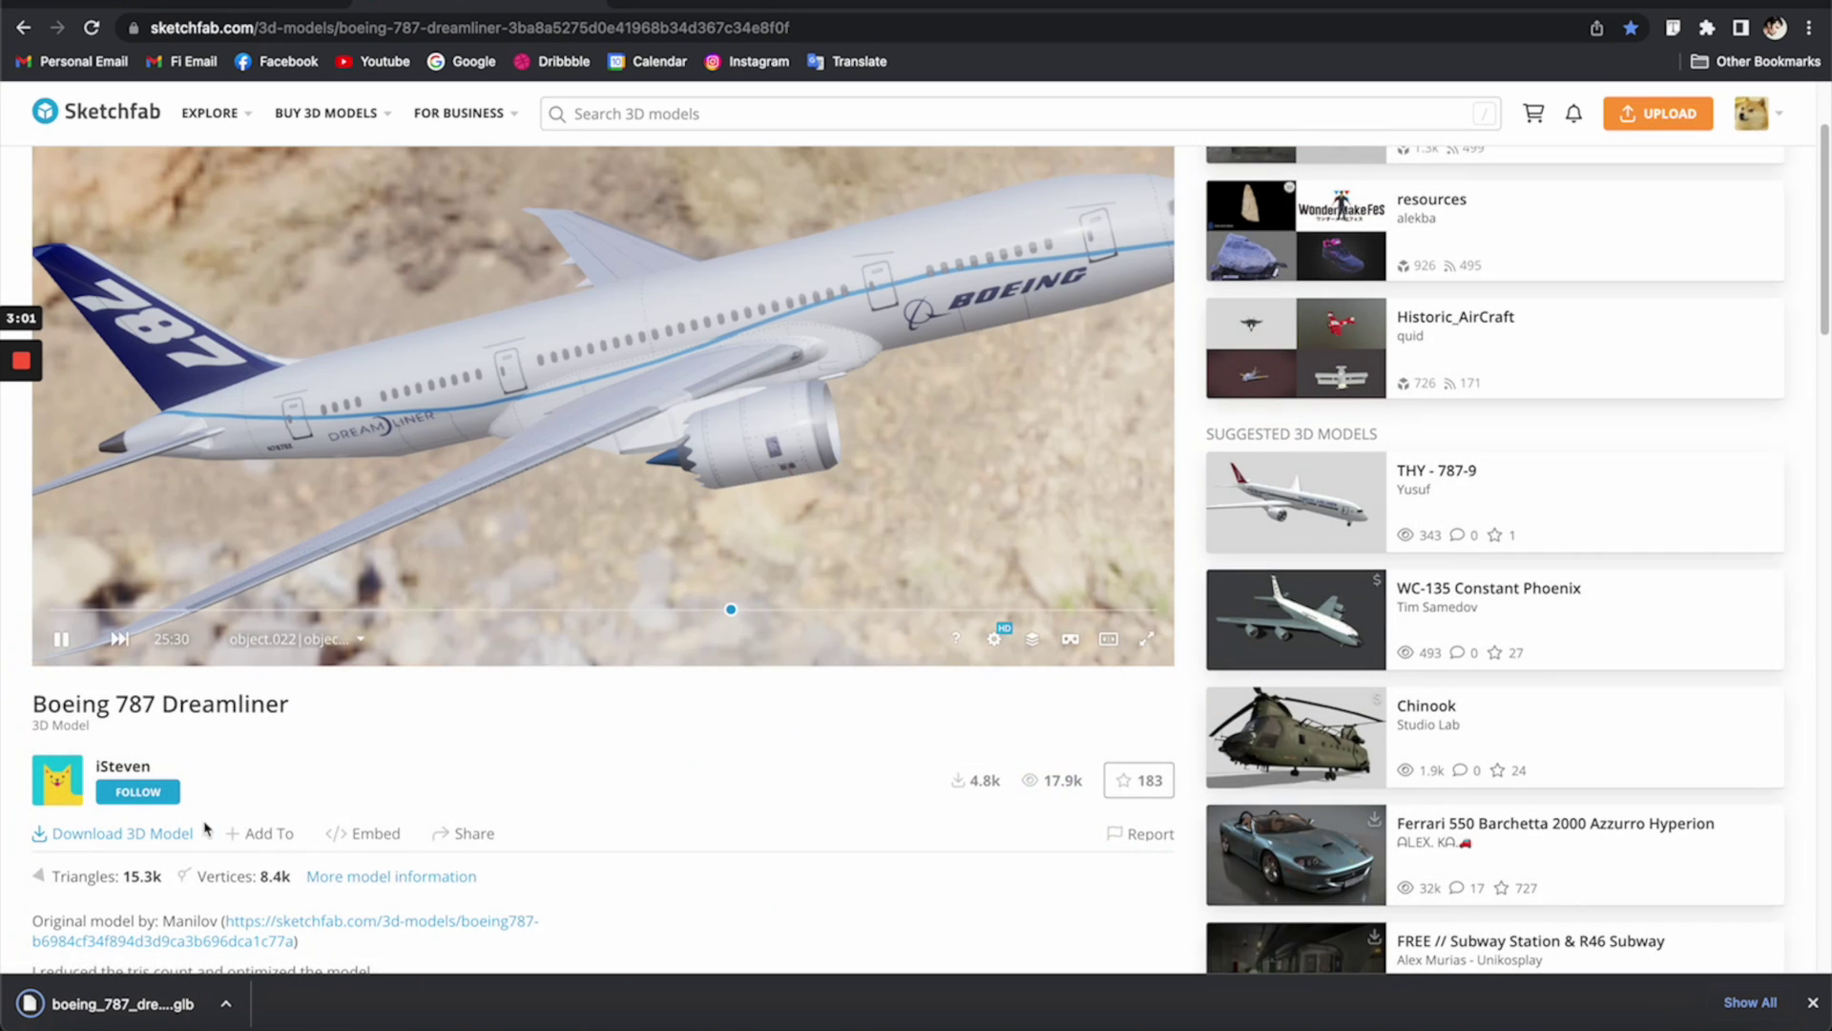
Step: Reveal the downloaded GLB in Finder, then raise the 787 in the sky sphere and turn it nose-on
left_click(233, 1009)
left_click(272, 973)
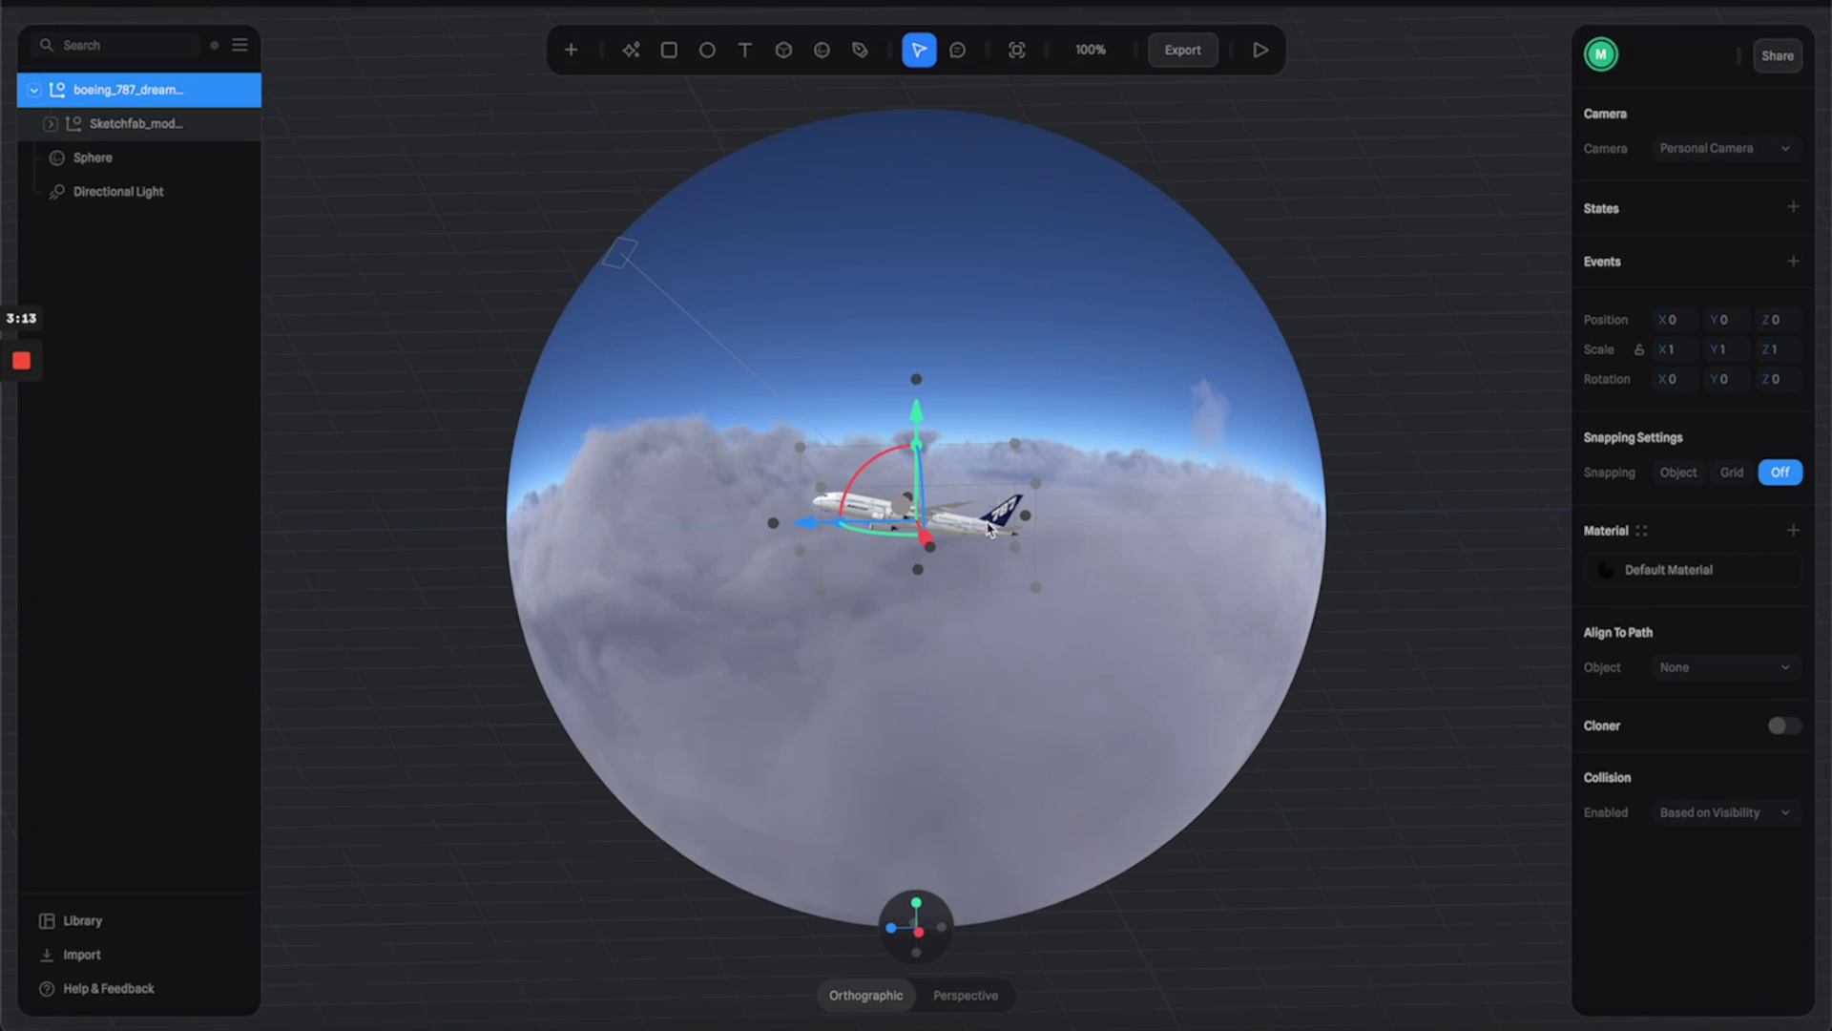
left_click_drag(921, 429, 916, 396)
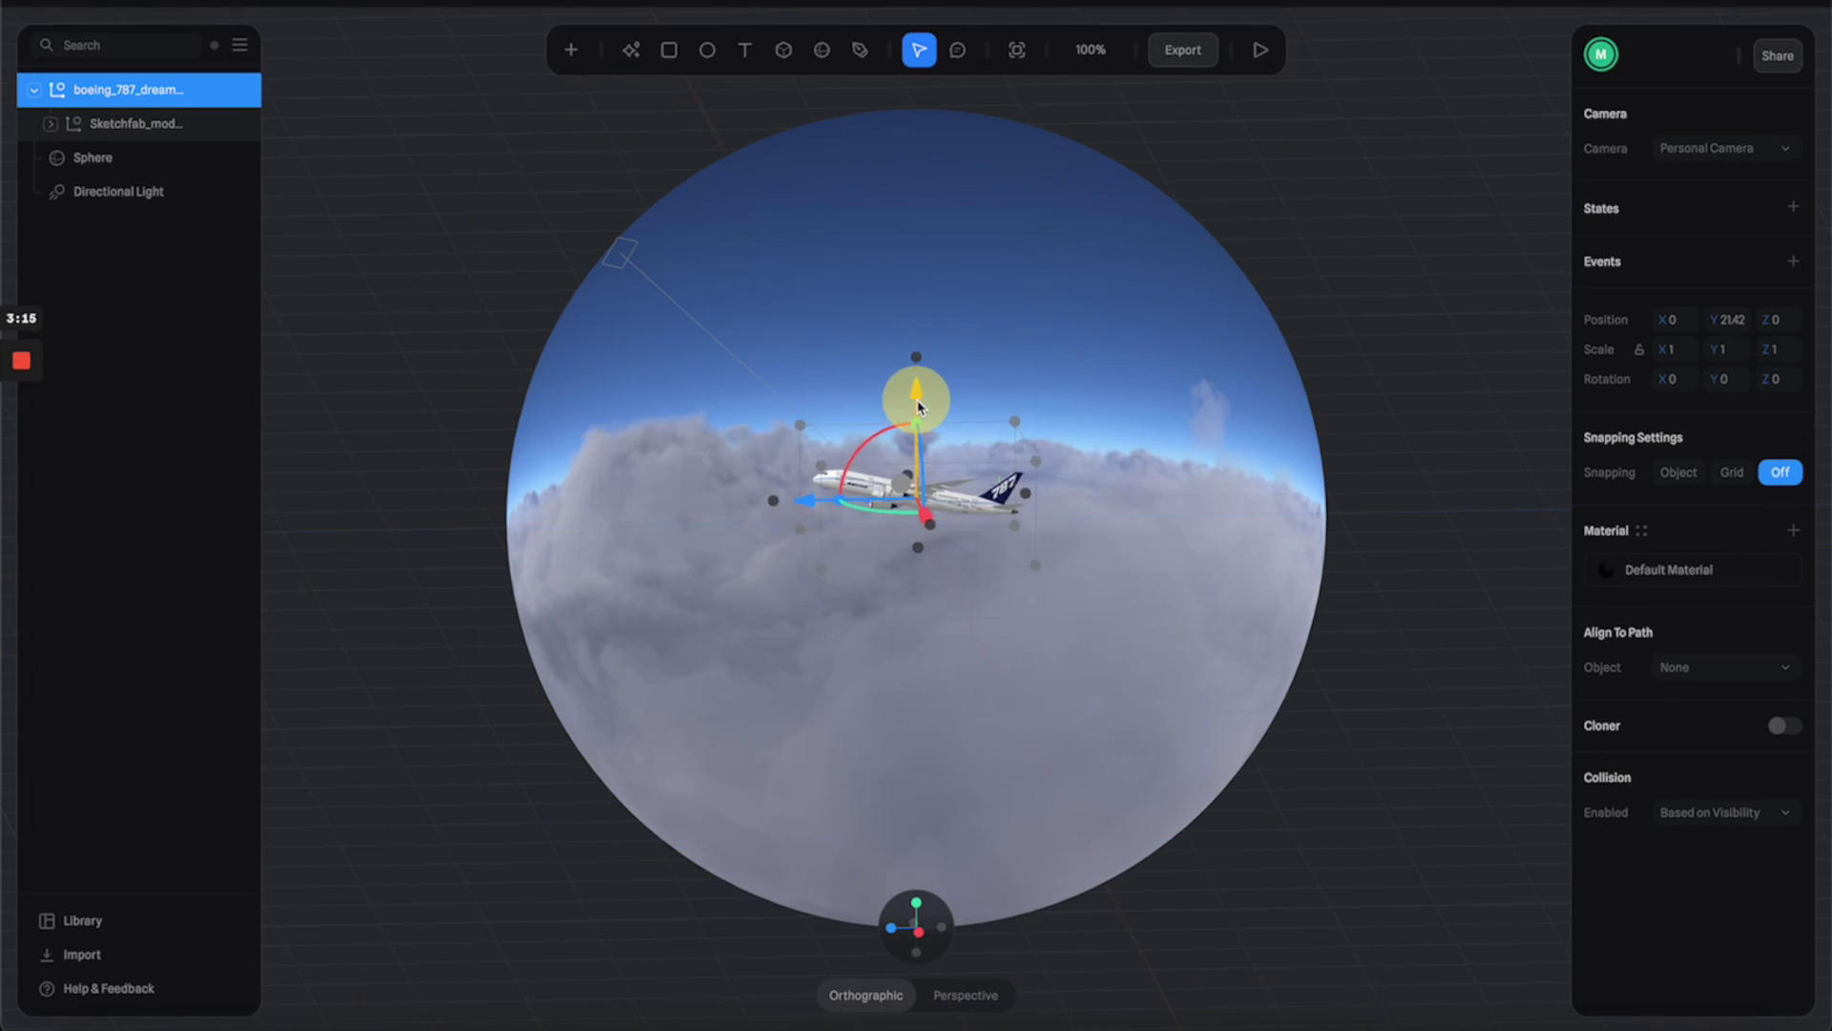
left_click_drag(1145, 458, 1235, 515)
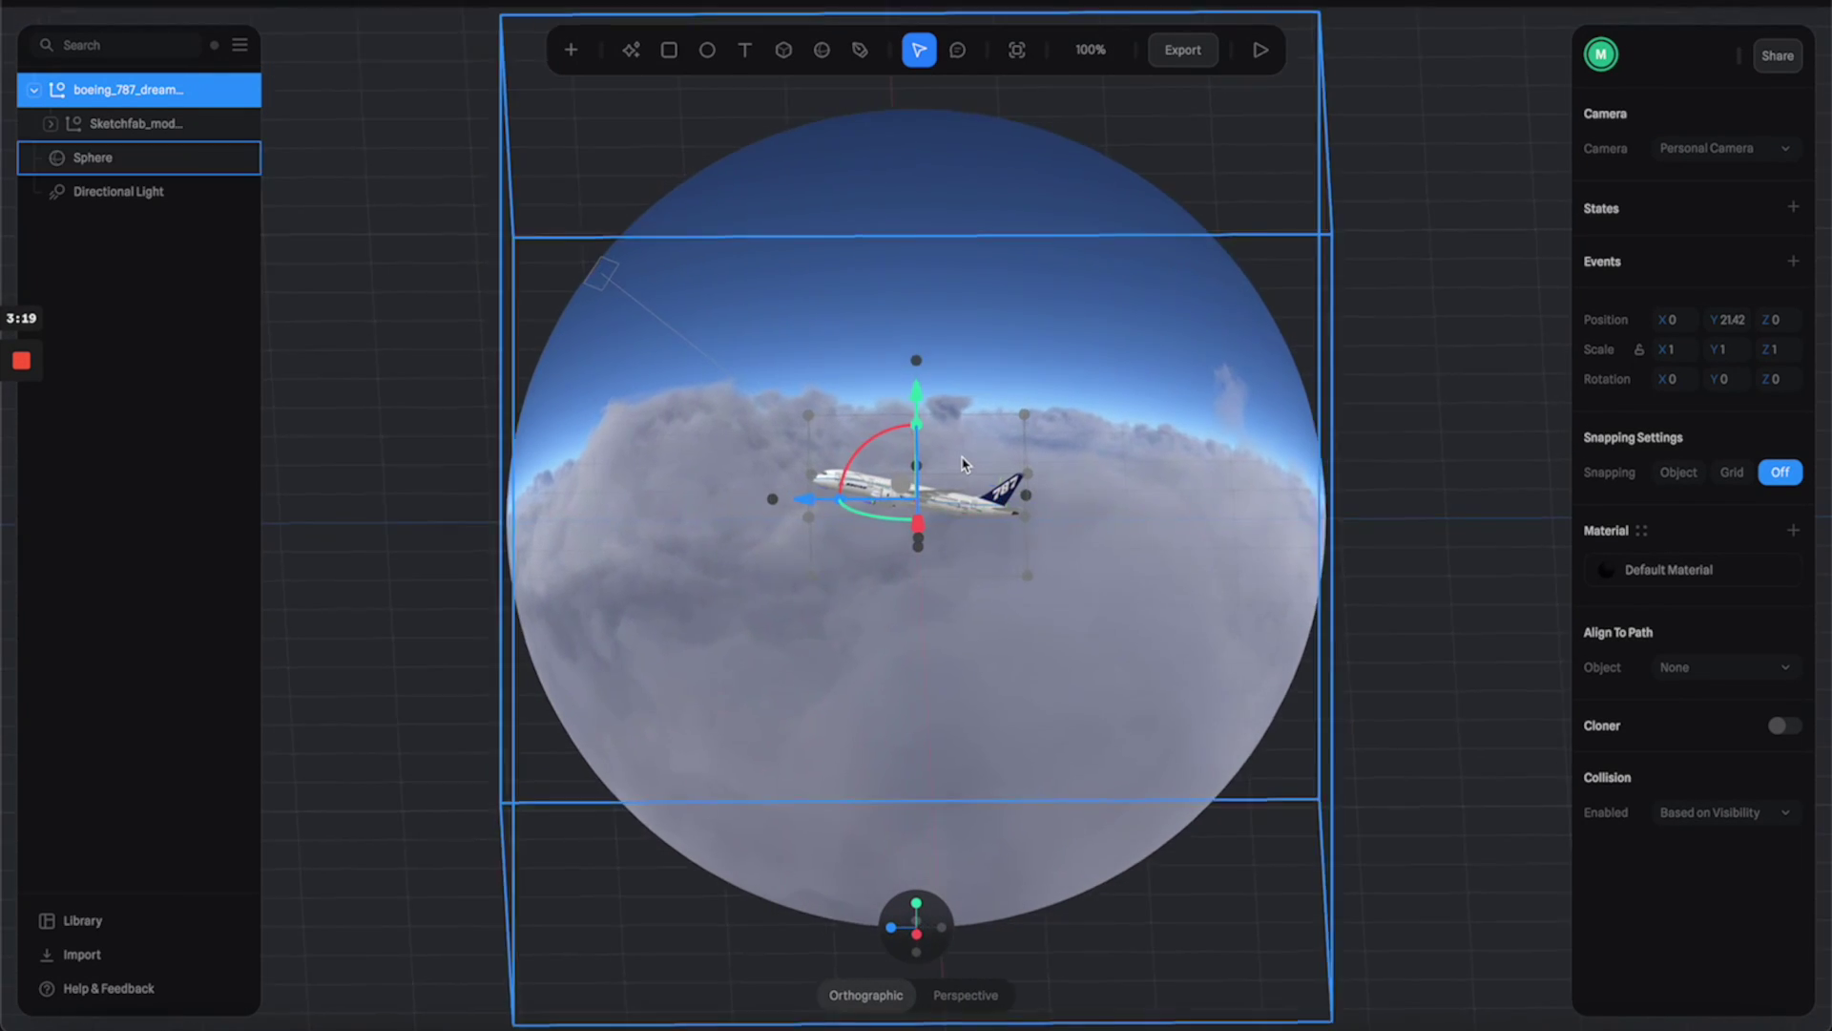
scroll(1050, 449, "up", 10)
scroll(1007, 419, "down", 11)
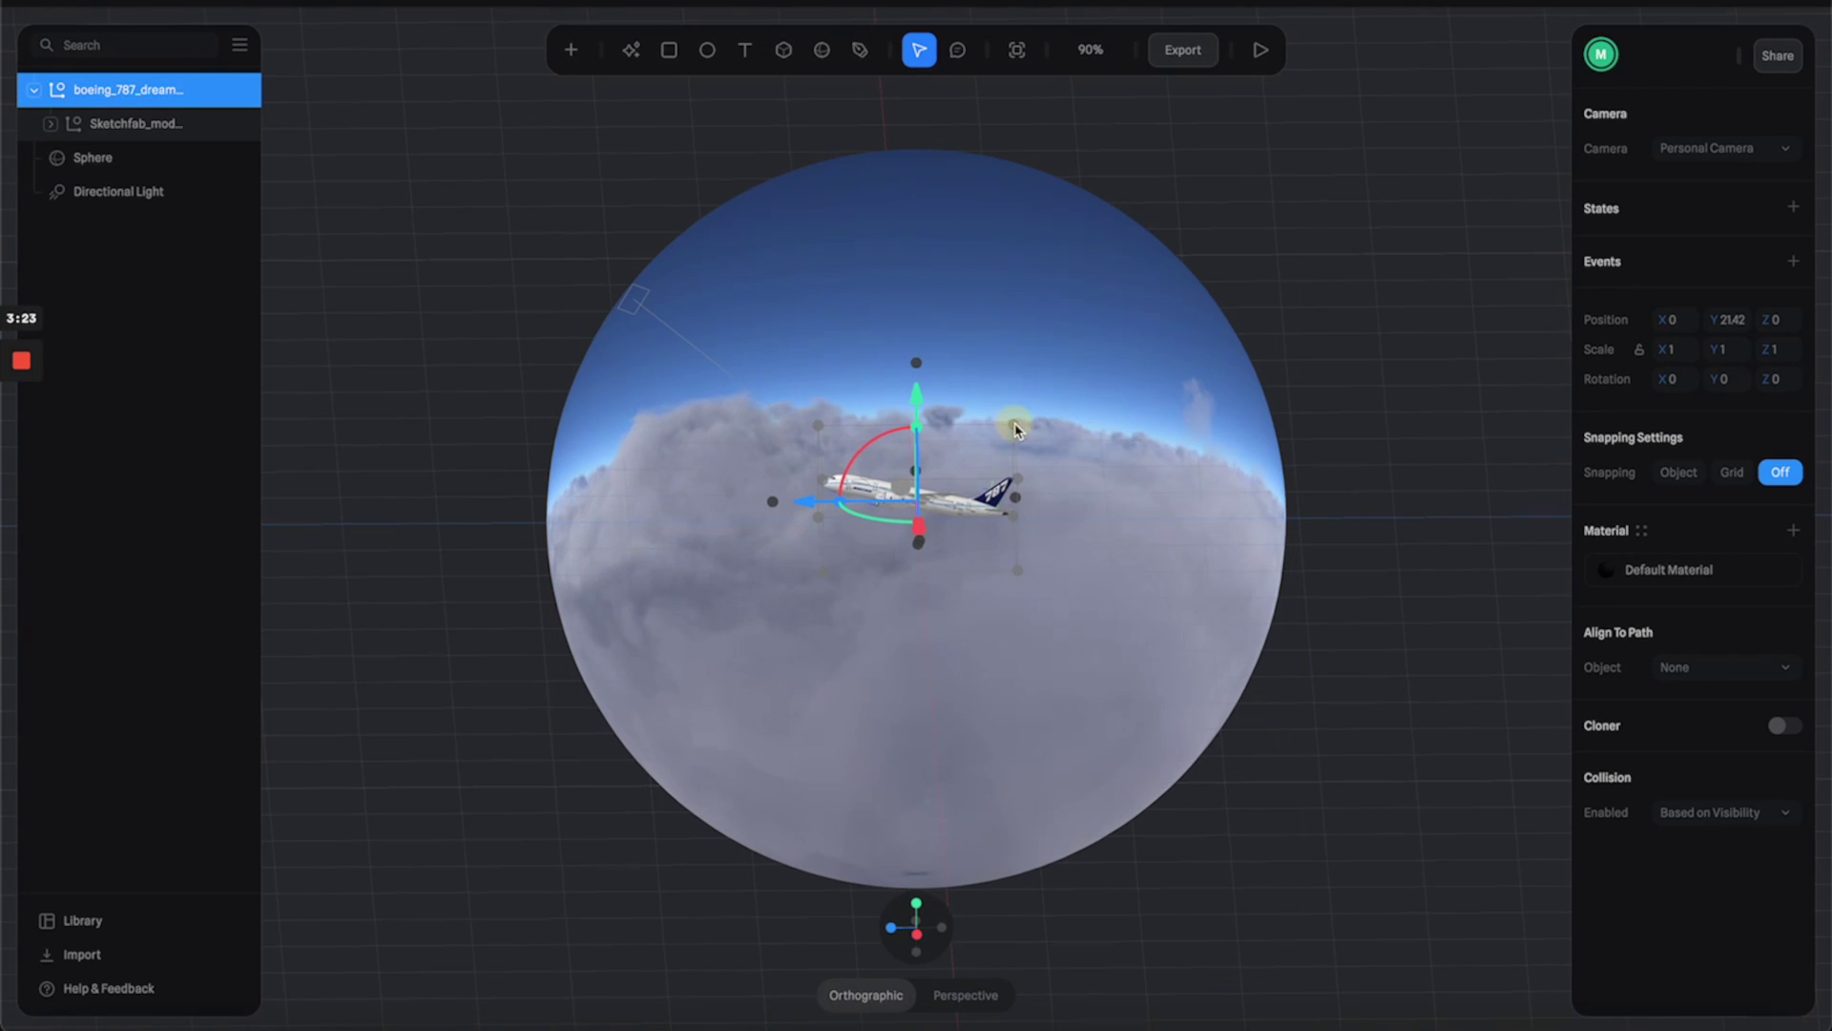
scroll(1042, 409, "up", 5)
left_click_drag(1022, 642, 936, 642)
scroll(1079, 431, "down", 5)
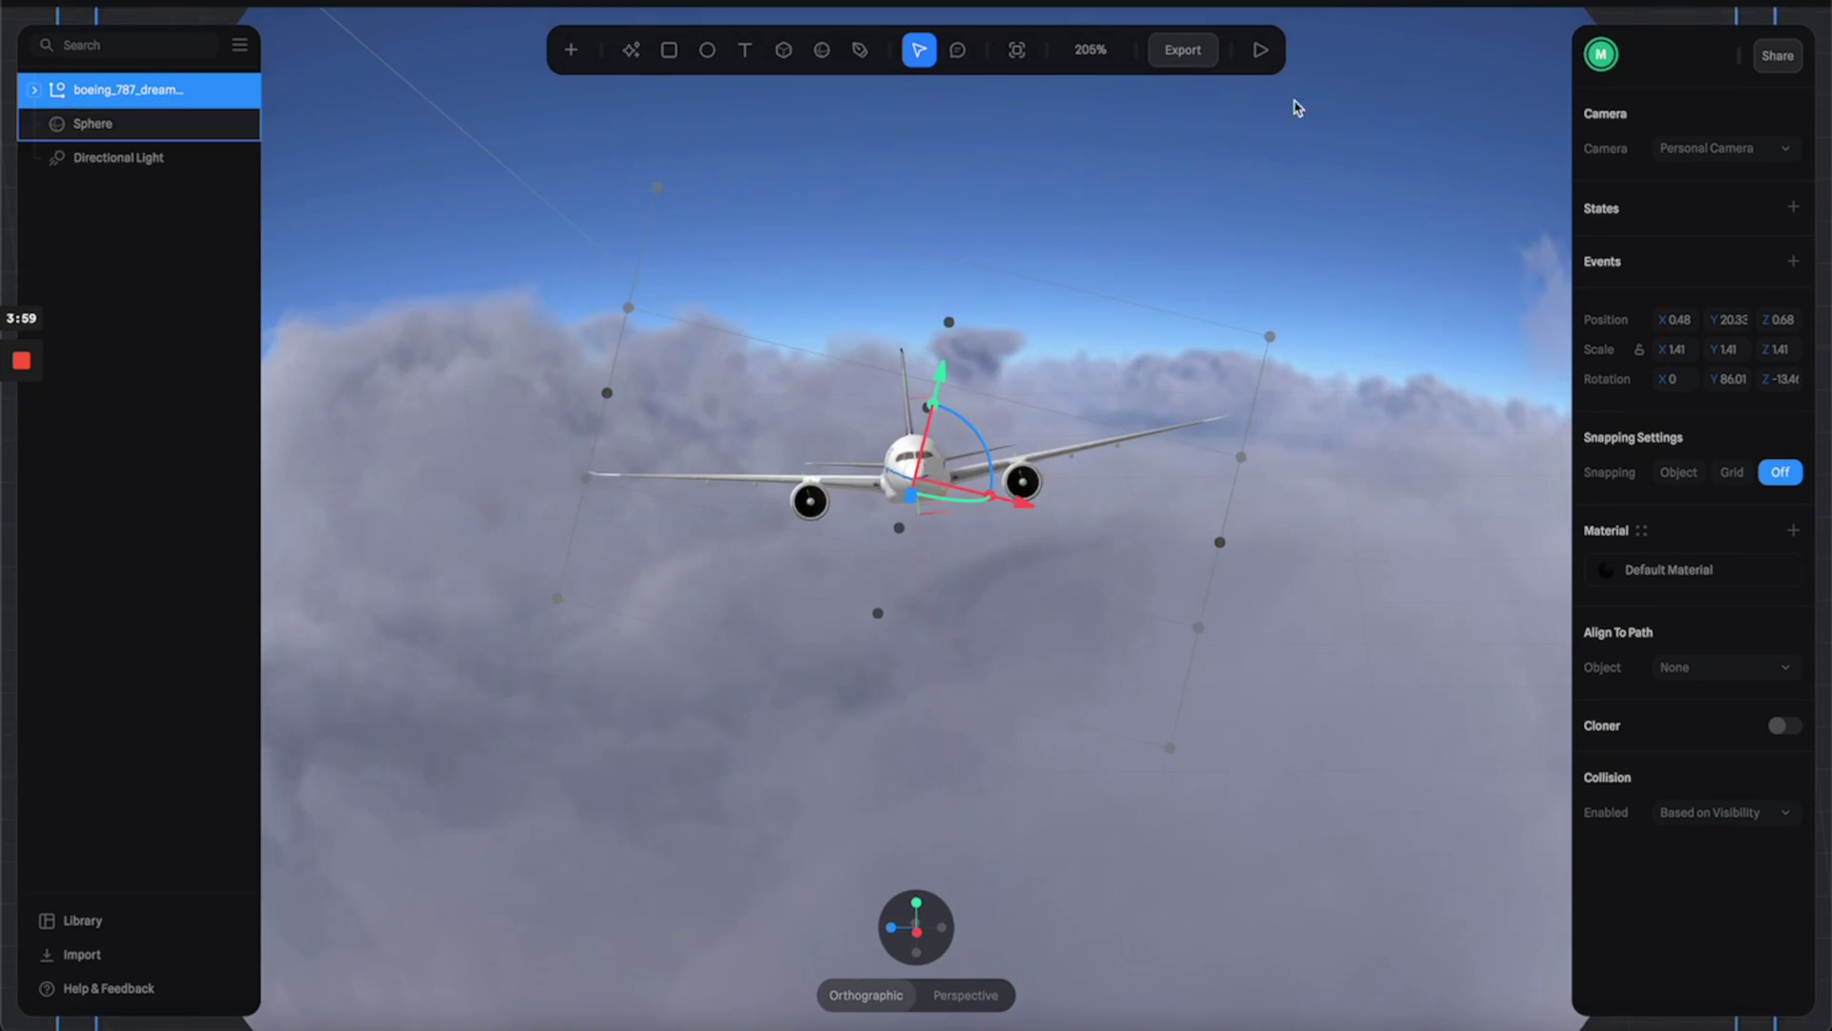
Step: Switch to perspective, move the Directional Light up-left and rotate the sphere to reposition the sun
left_click(1149, 389)
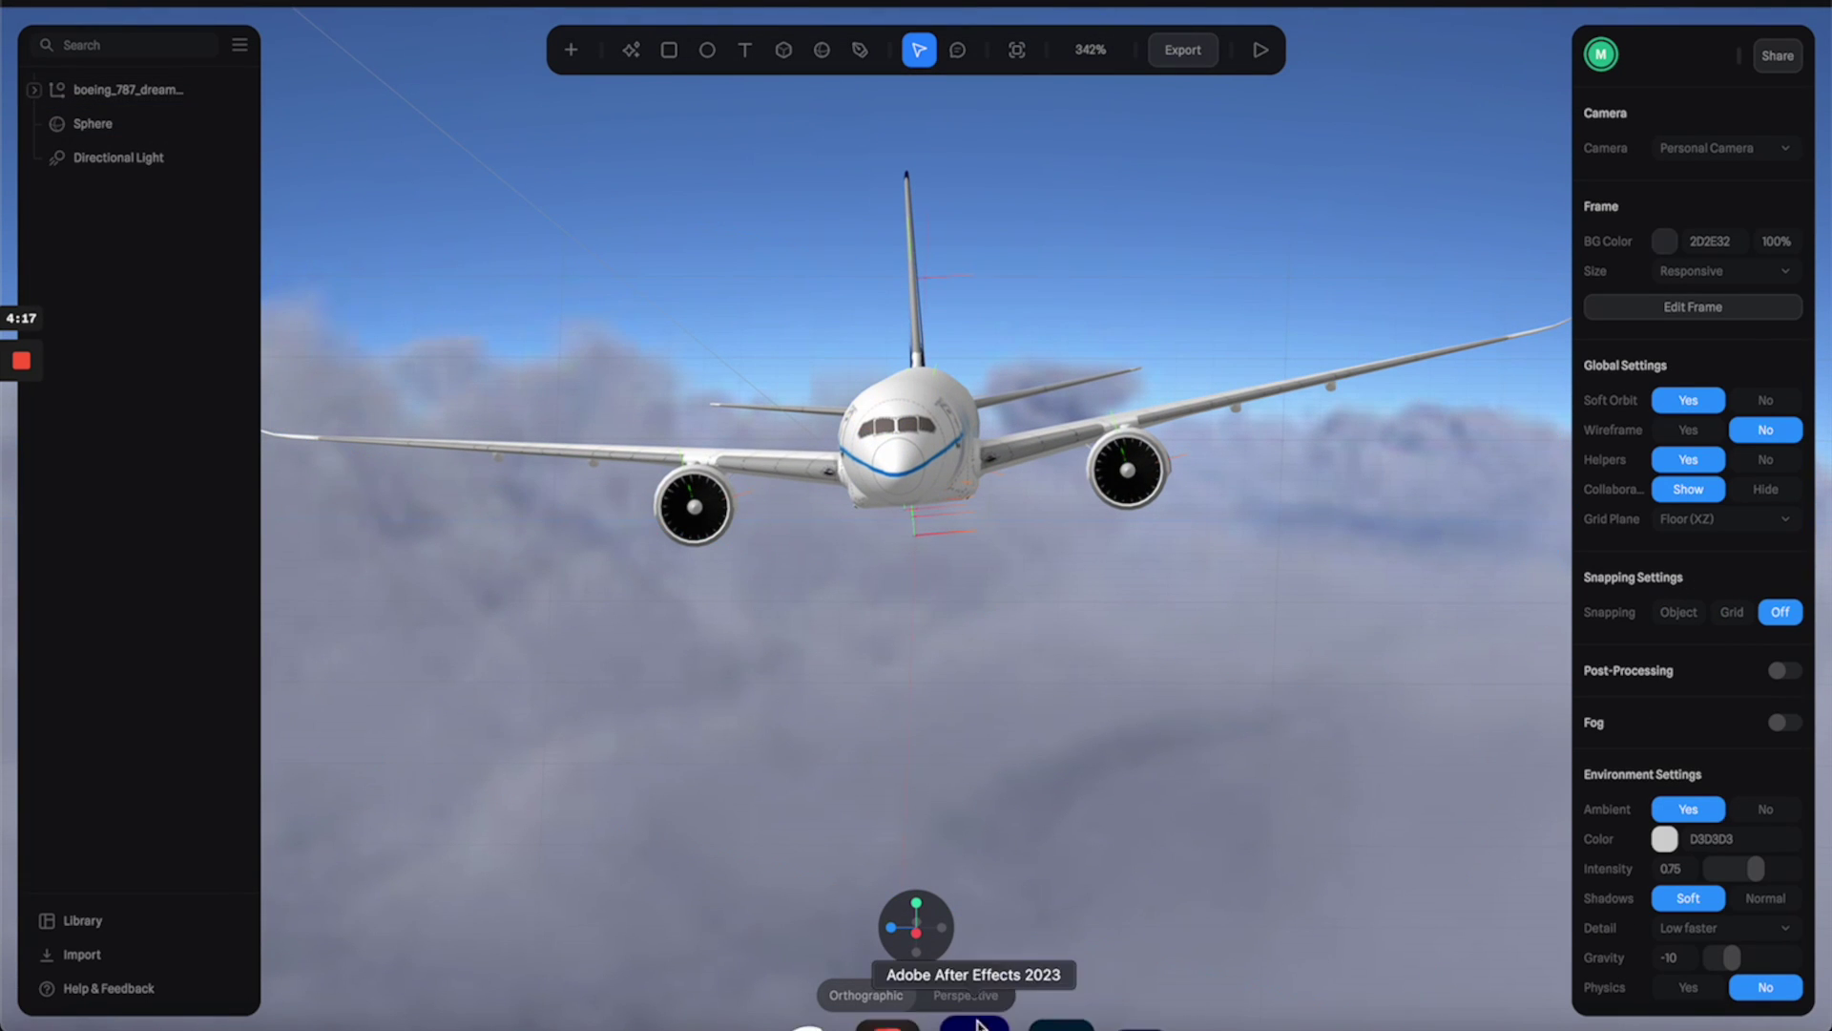
left_click(978, 1000)
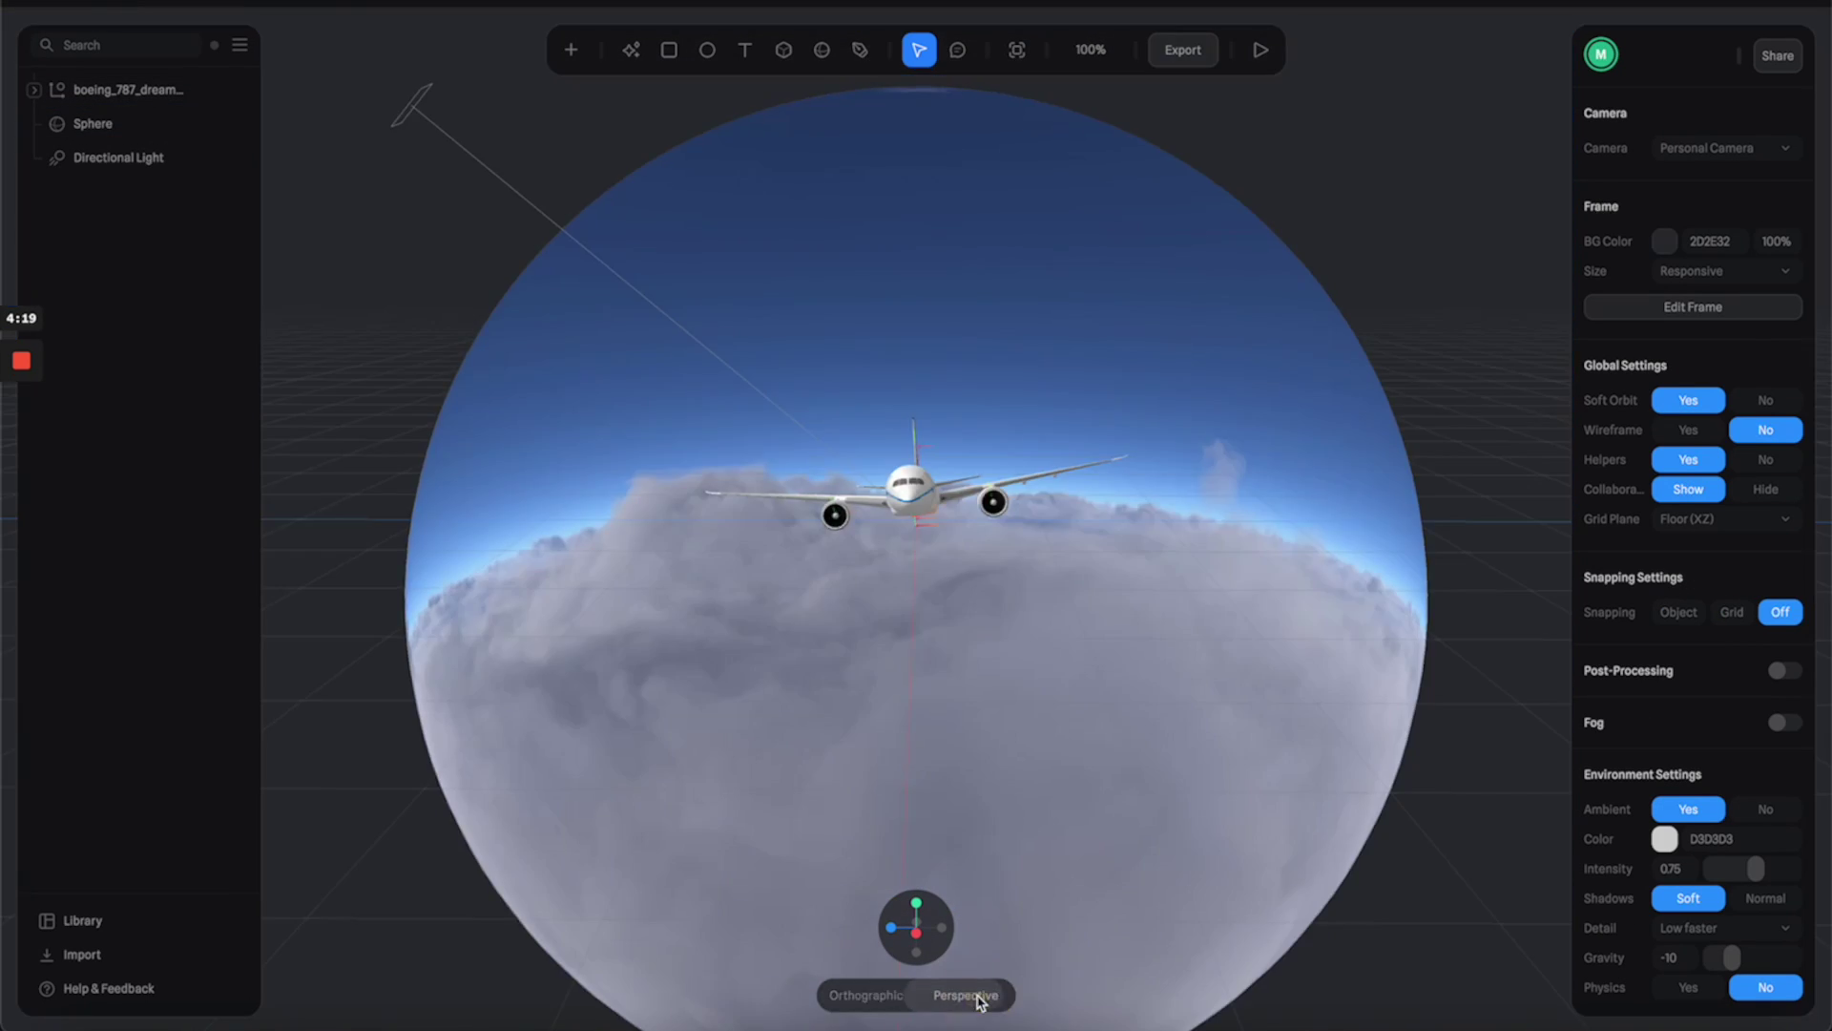
left_click(950, 377)
mouse_move(950, 377)
left_mouse_down()
mouse_move(907, 359)
mouse_move(757, 376)
mouse_move(962, 370)
mouse_move(859, 363)
mouse_move(934, 372)
mouse_move(982, 327)
mouse_move(925, 360)
mouse_move(937, 382)
mouse_move(941, 363)
left_mouse_up()
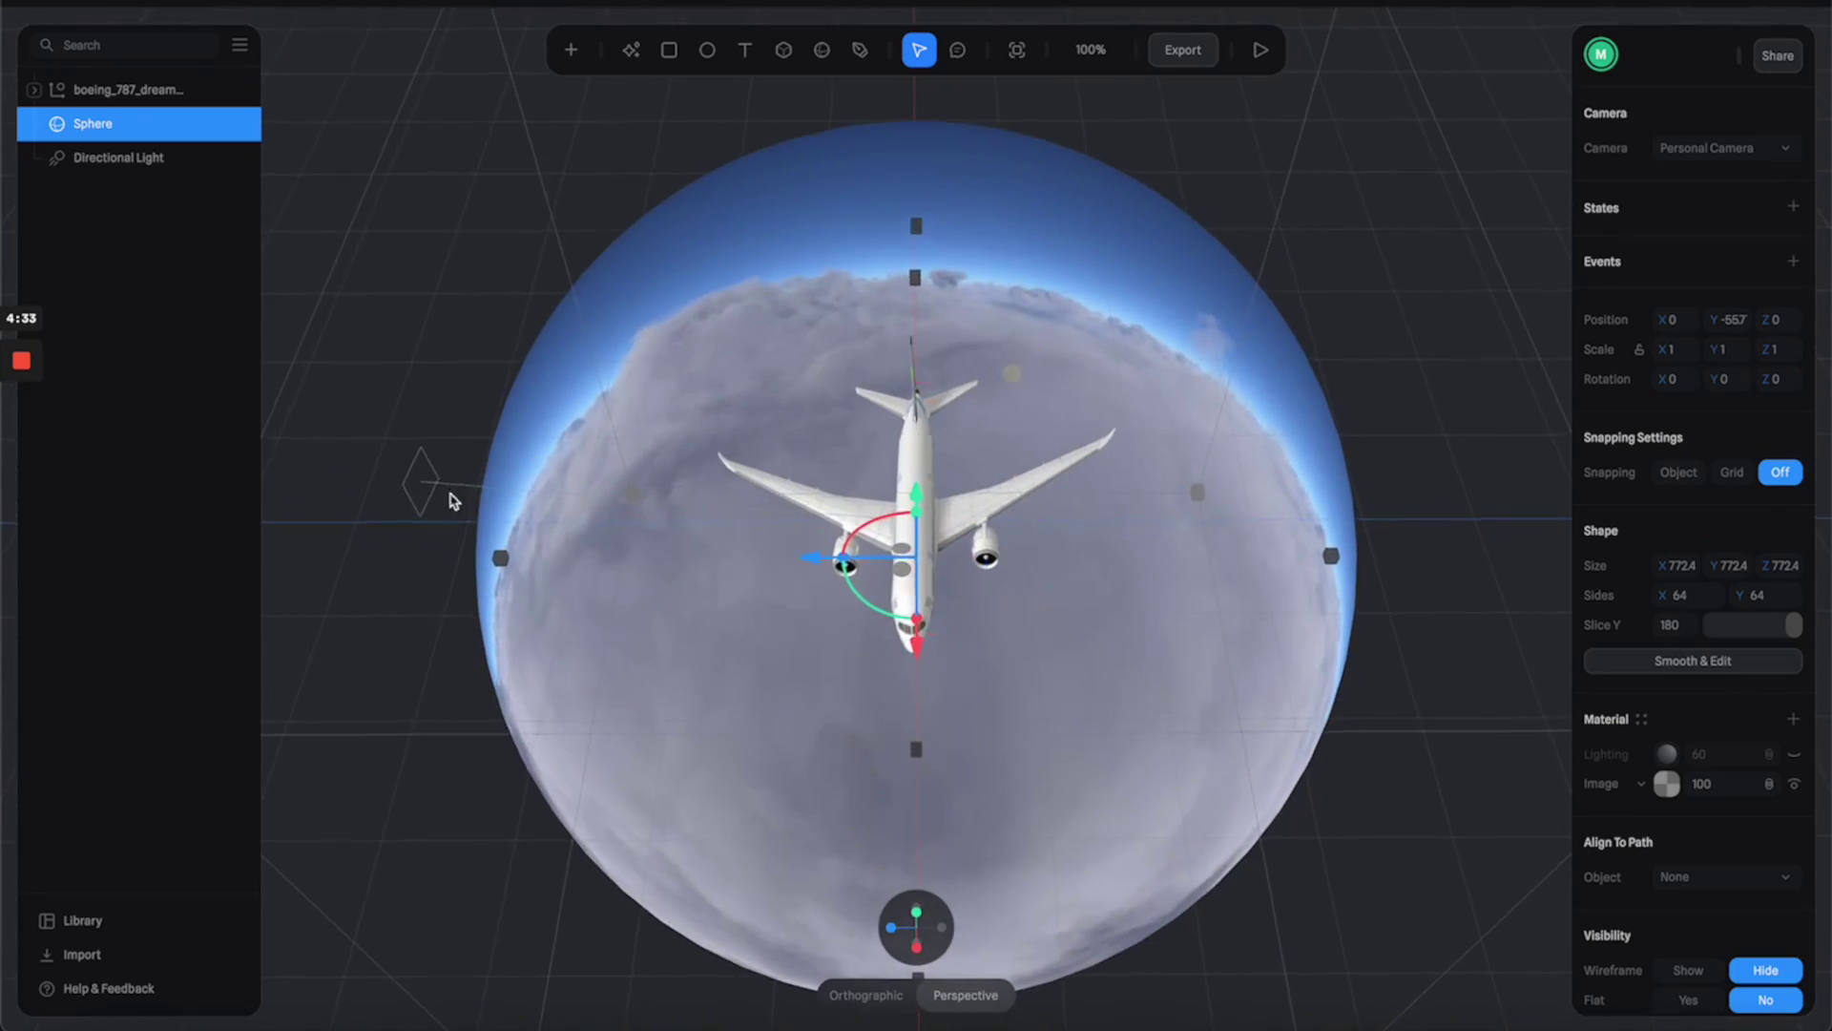
left_click(420, 482)
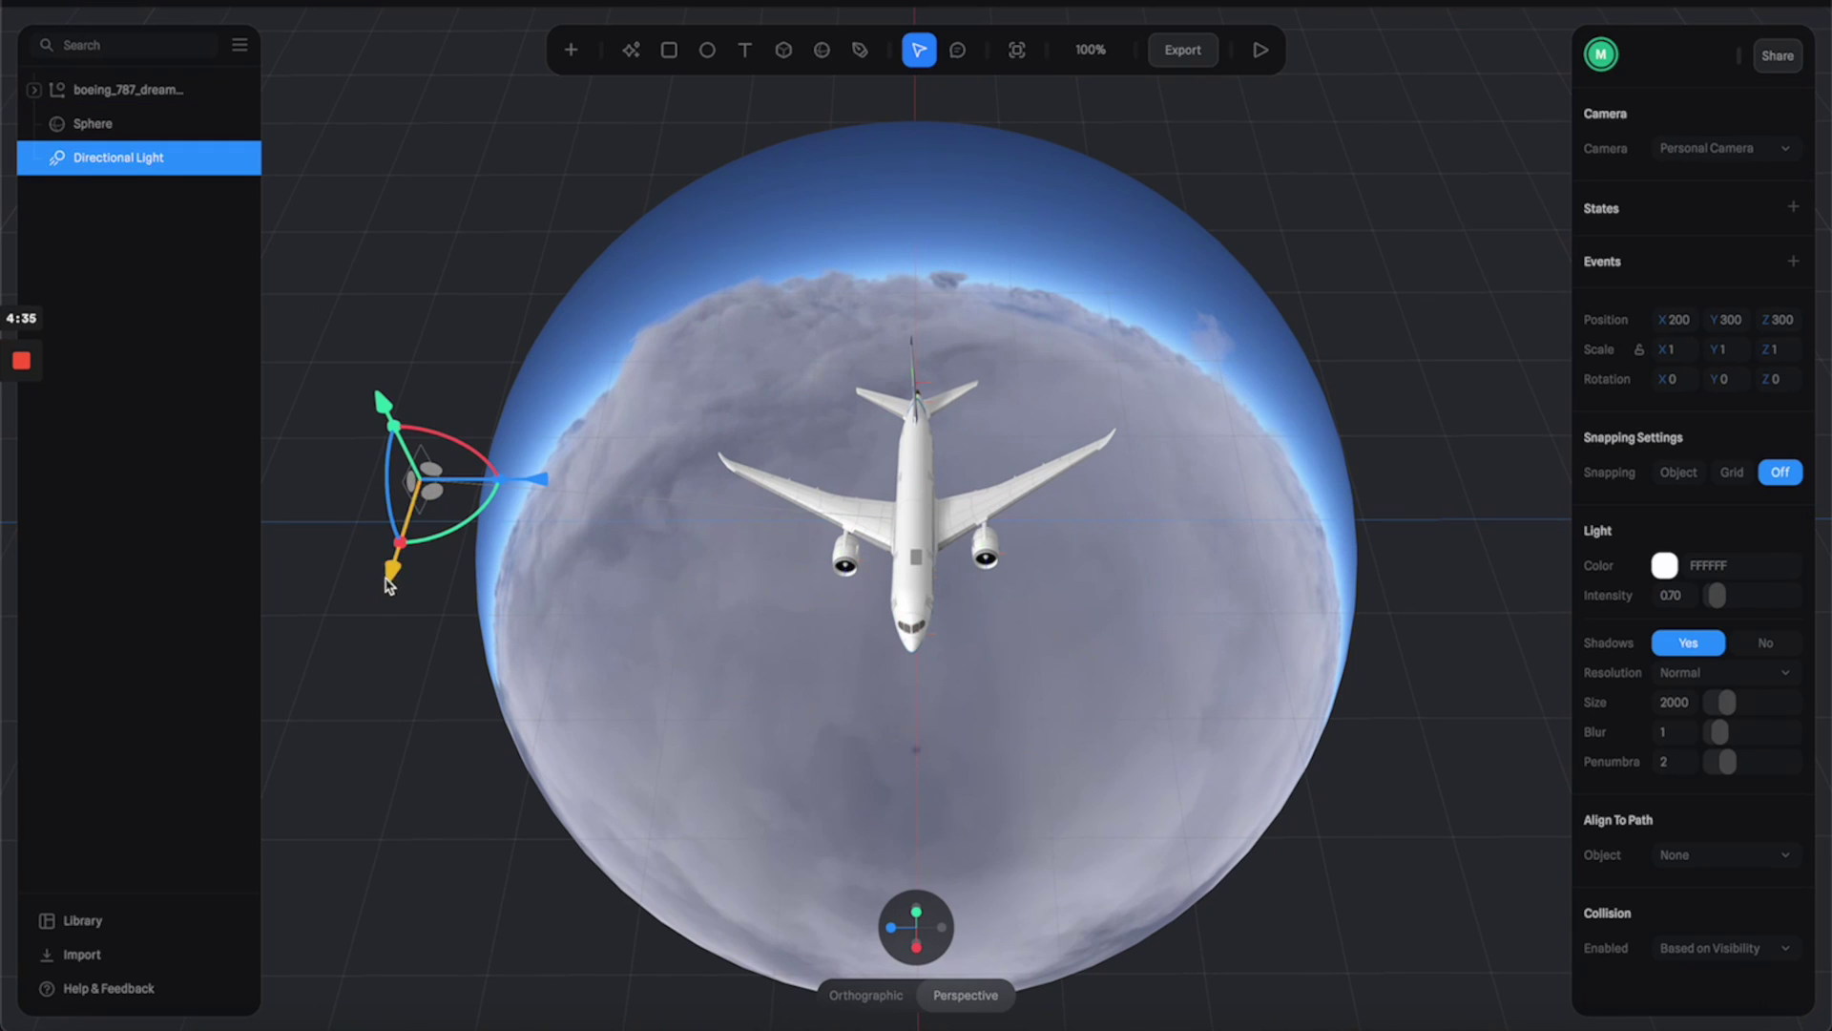
left_click_drag(389, 584, 618, 234)
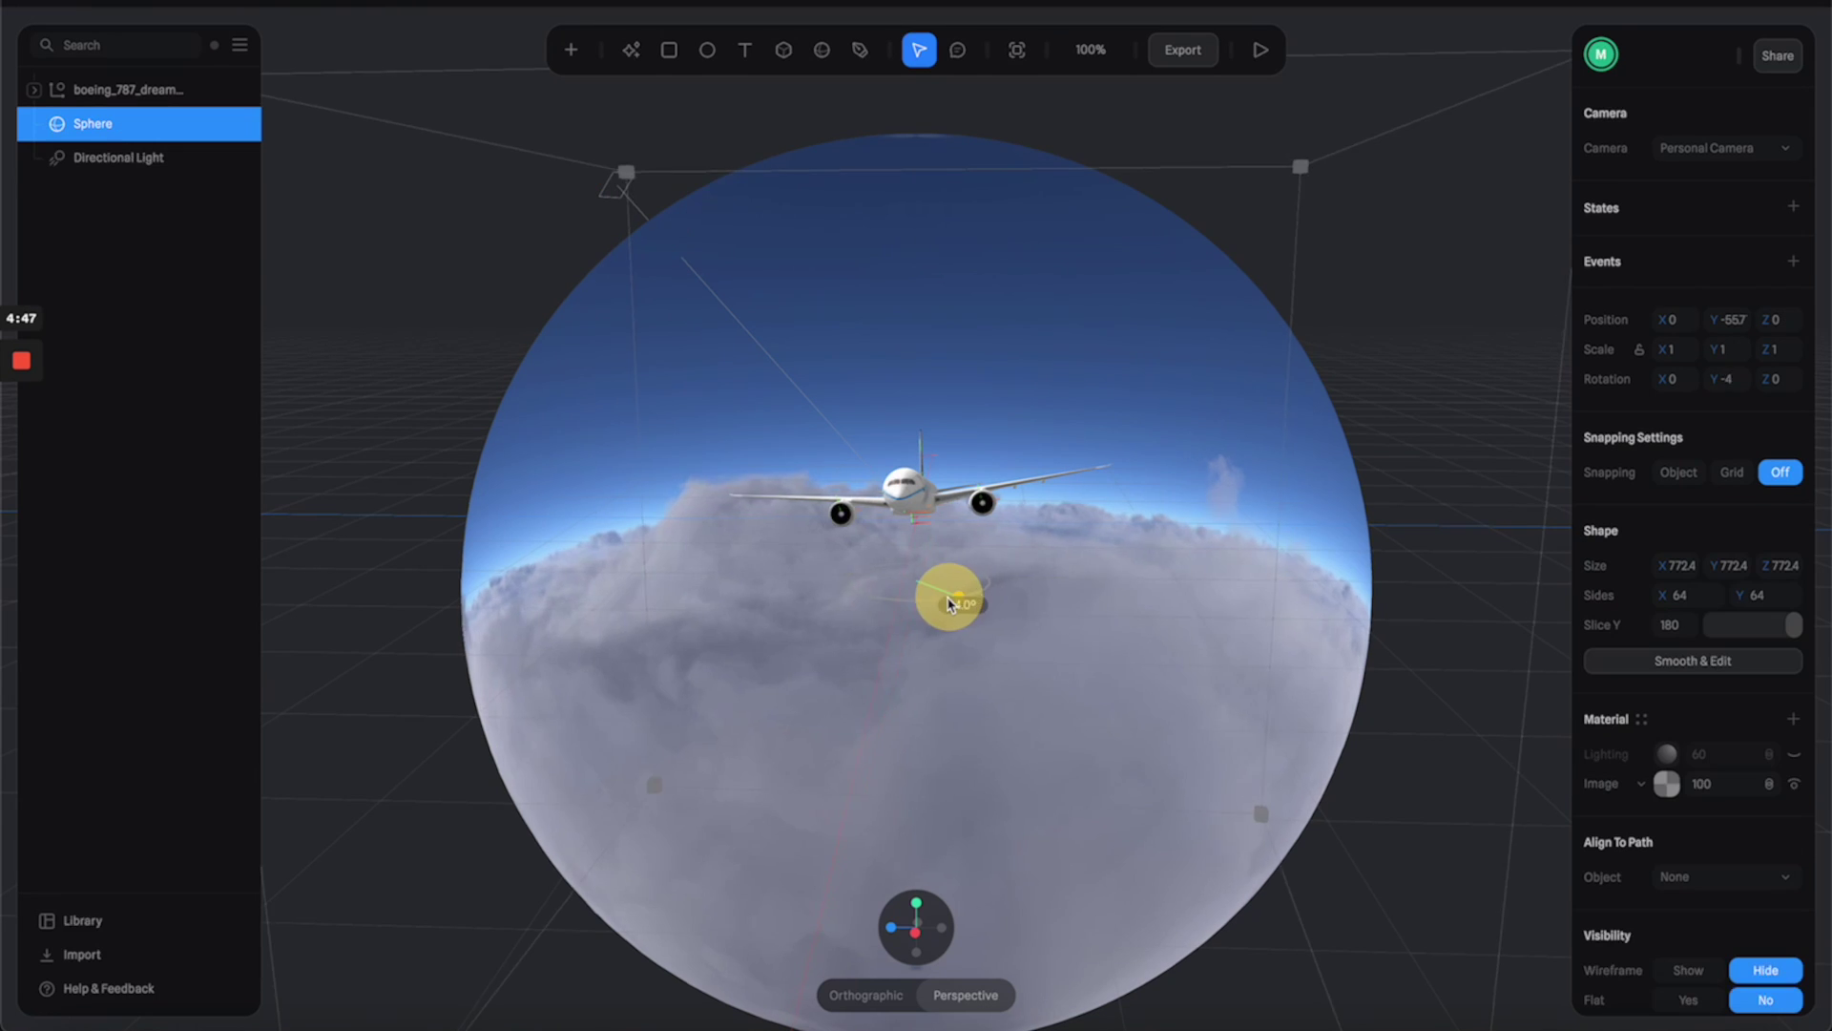
left_click_drag(949, 598, 908, 601)
Step: Play the scene and orbit around the plane in the preview
scroll(982, 381, "up", 5)
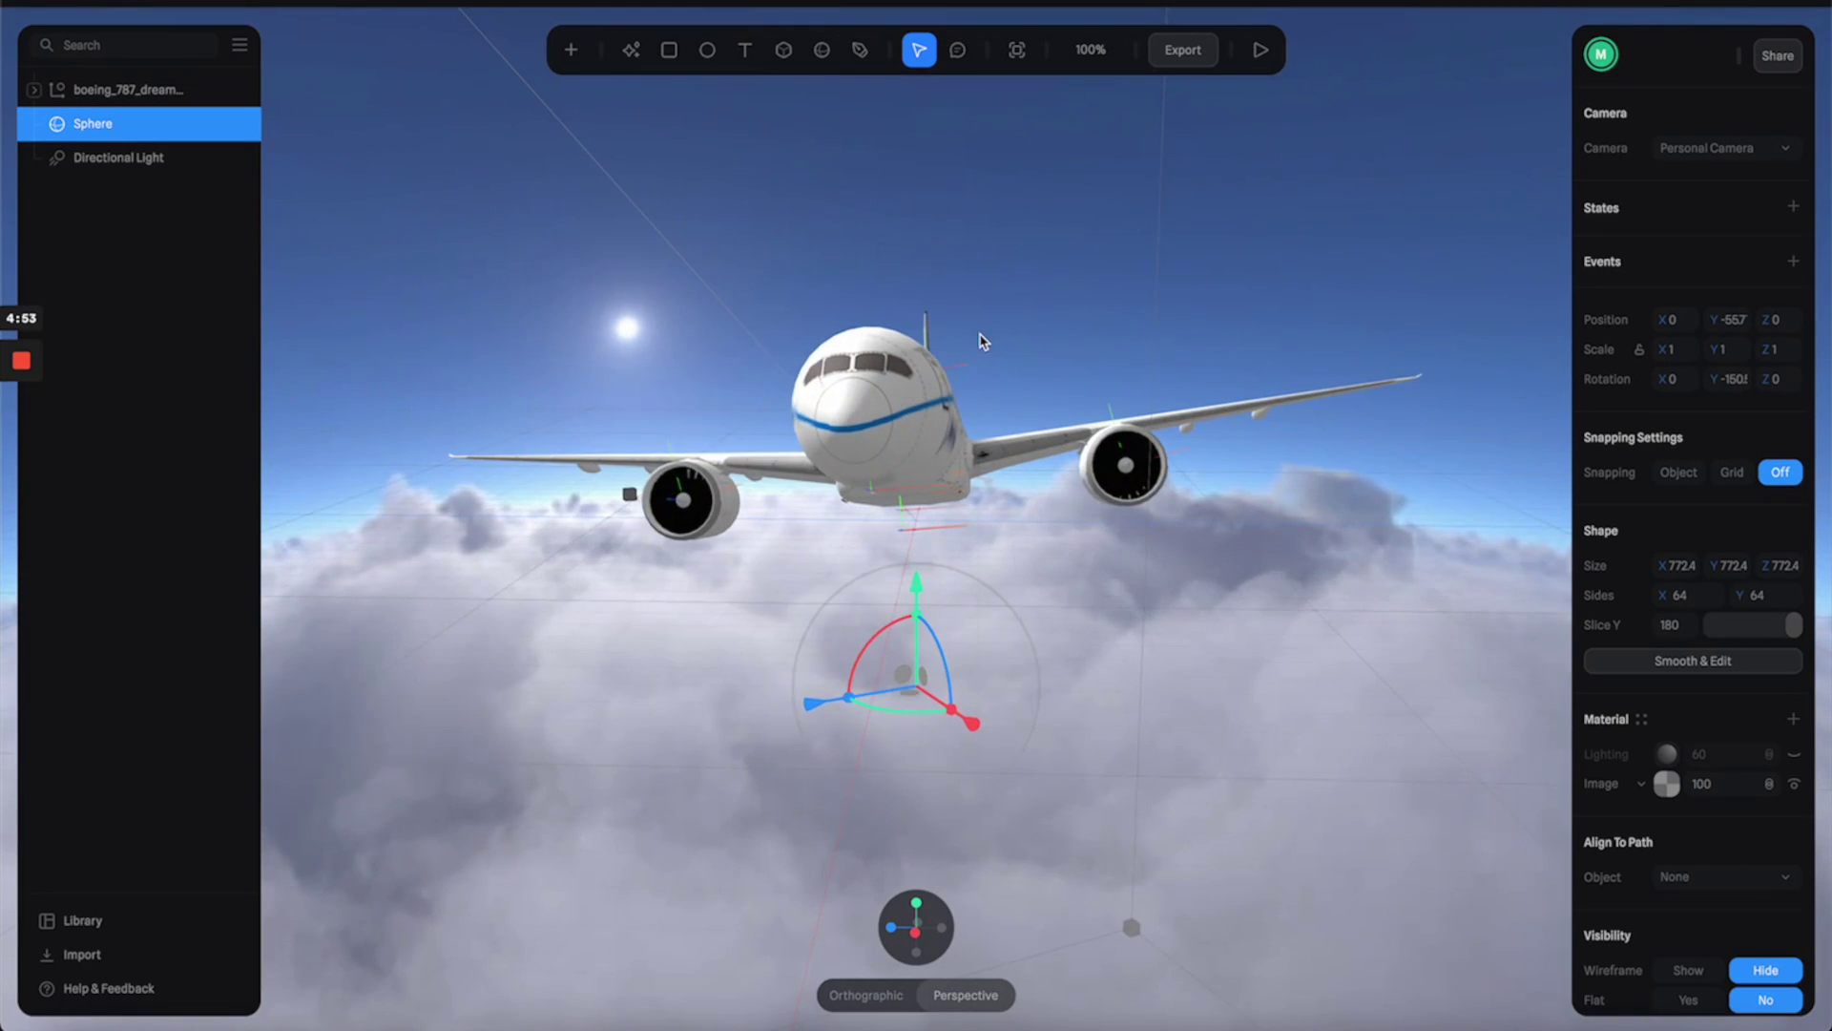
scroll(982, 341, "up", 3)
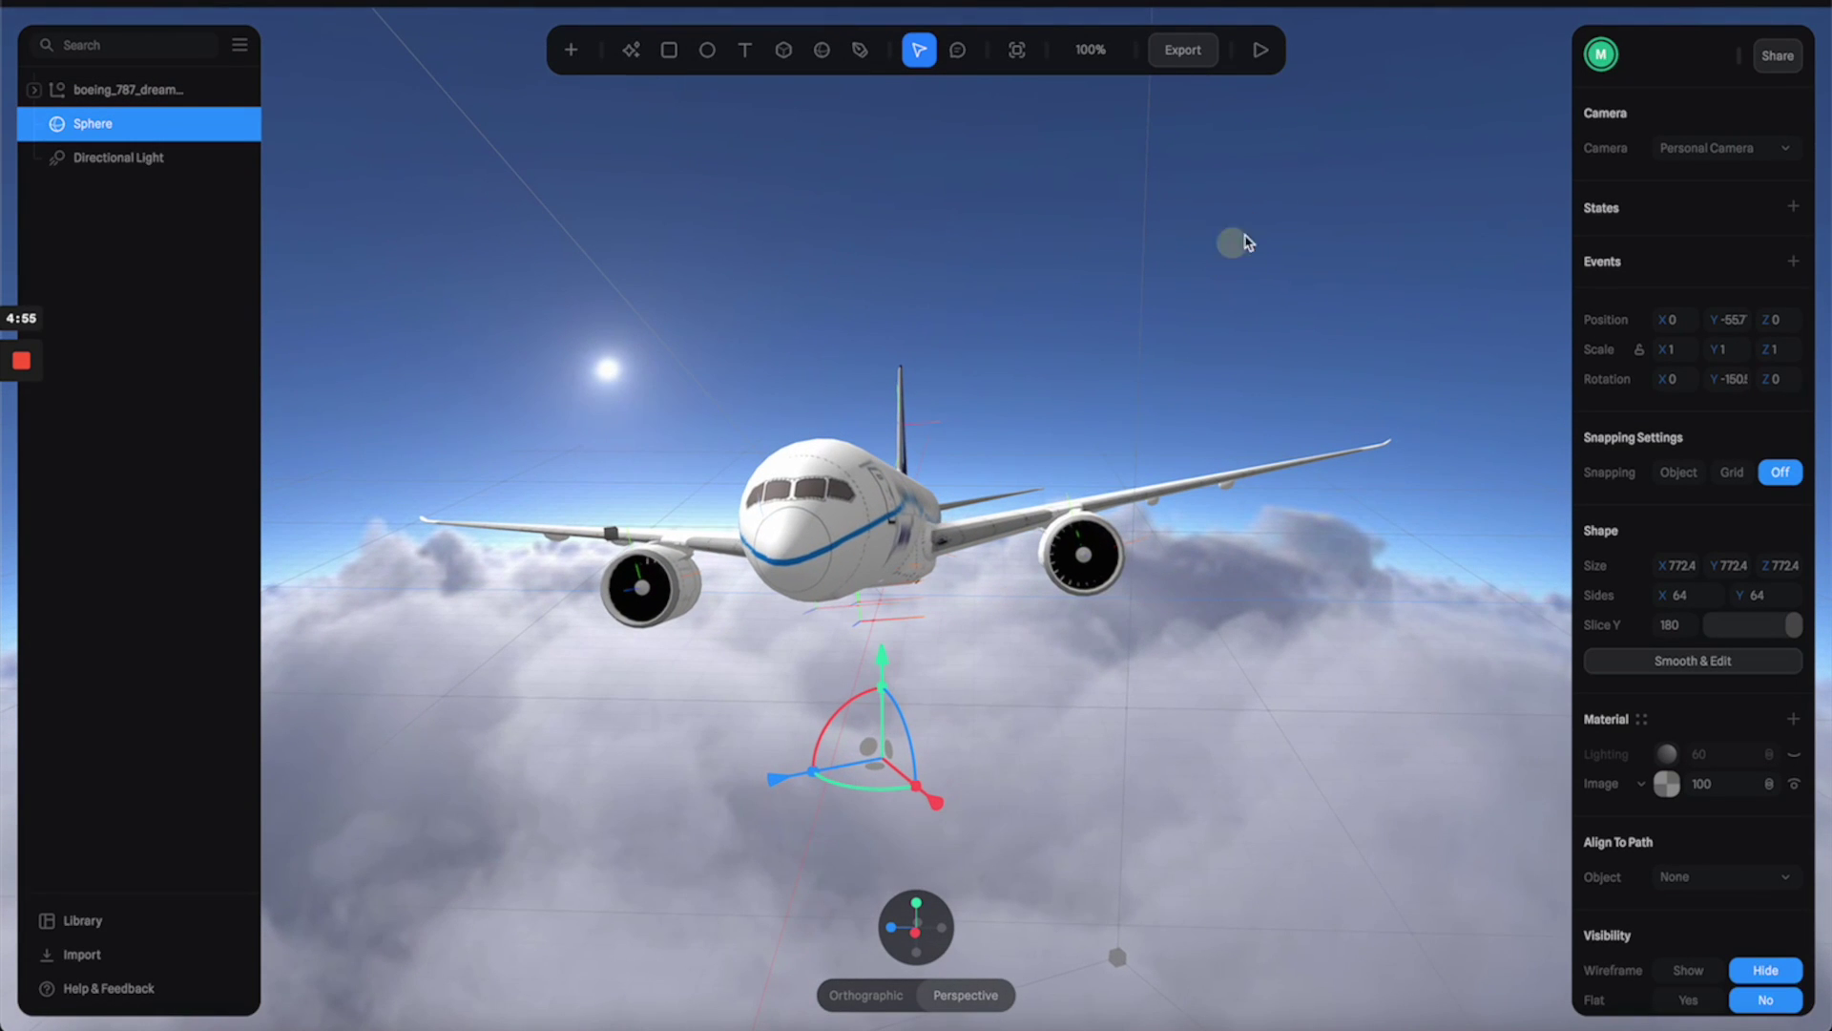
left_click(1261, 50)
left_click_drag(878, 449, 1075, 233)
Step: Change the fuselage's Color layer to the teal Matcap with a blend mode and 50 opacity
left_click(995, 51)
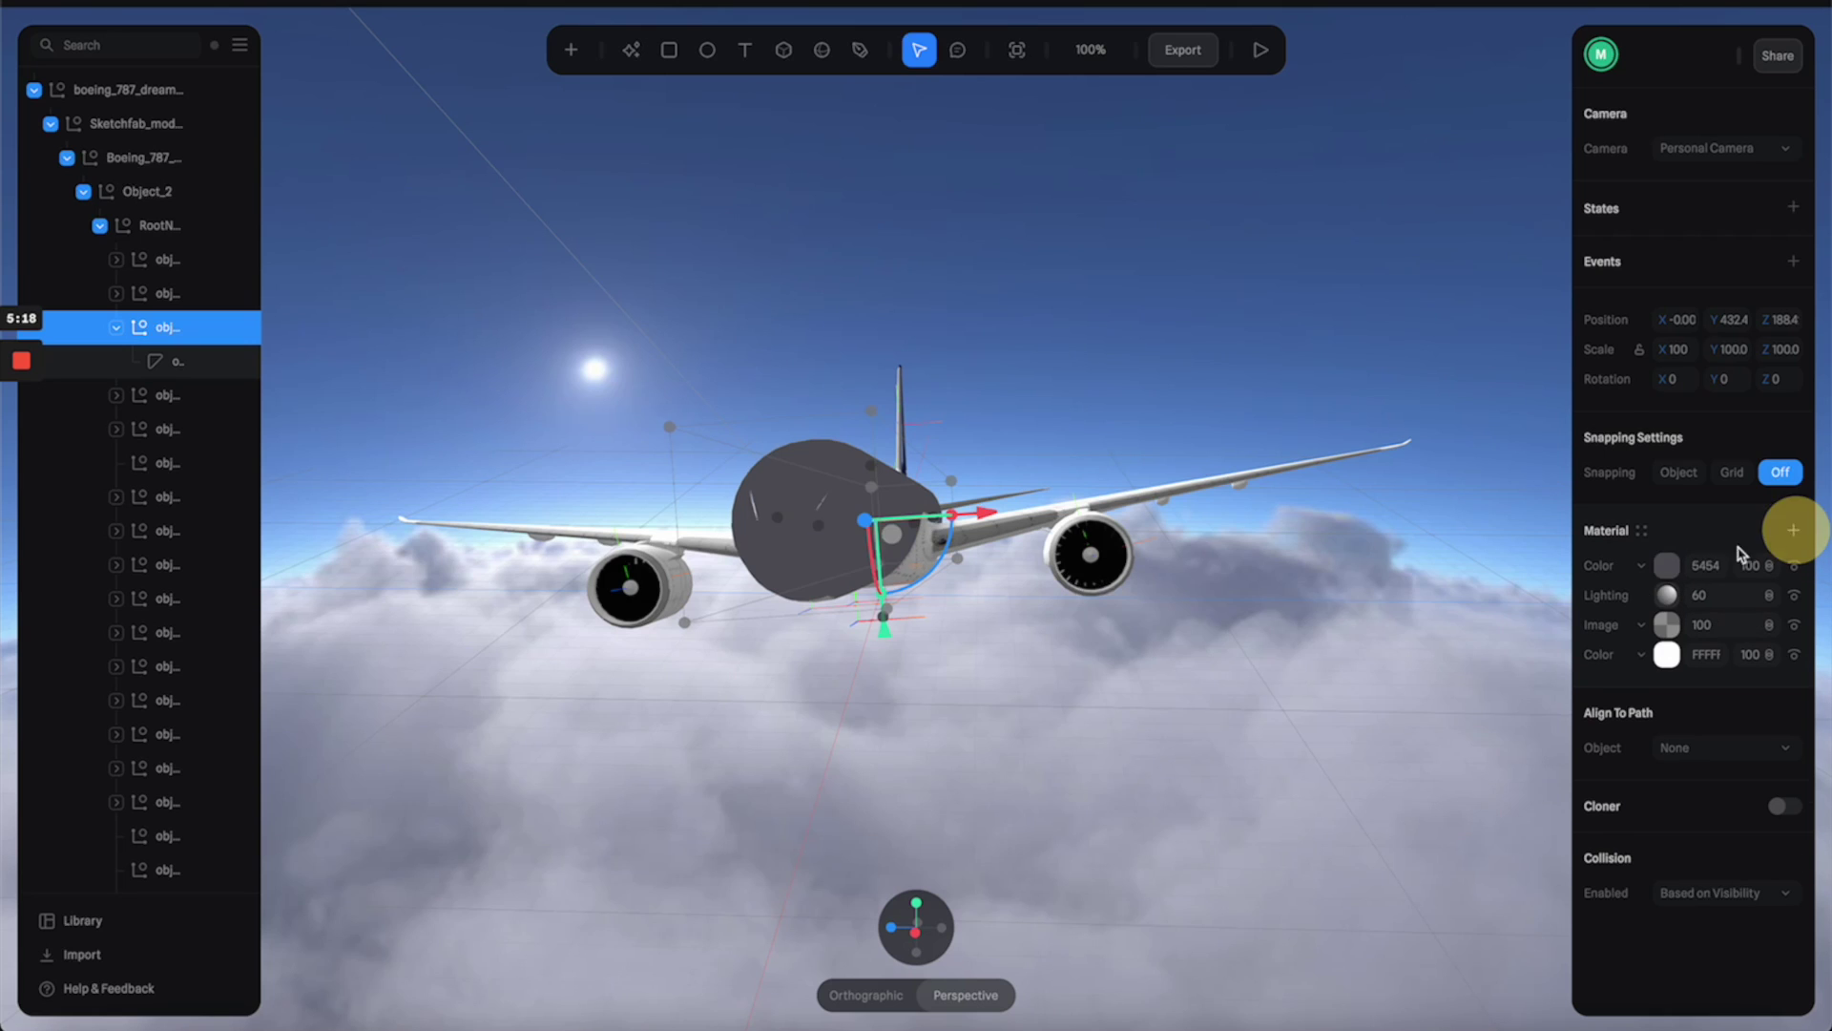
left_click(1641, 565)
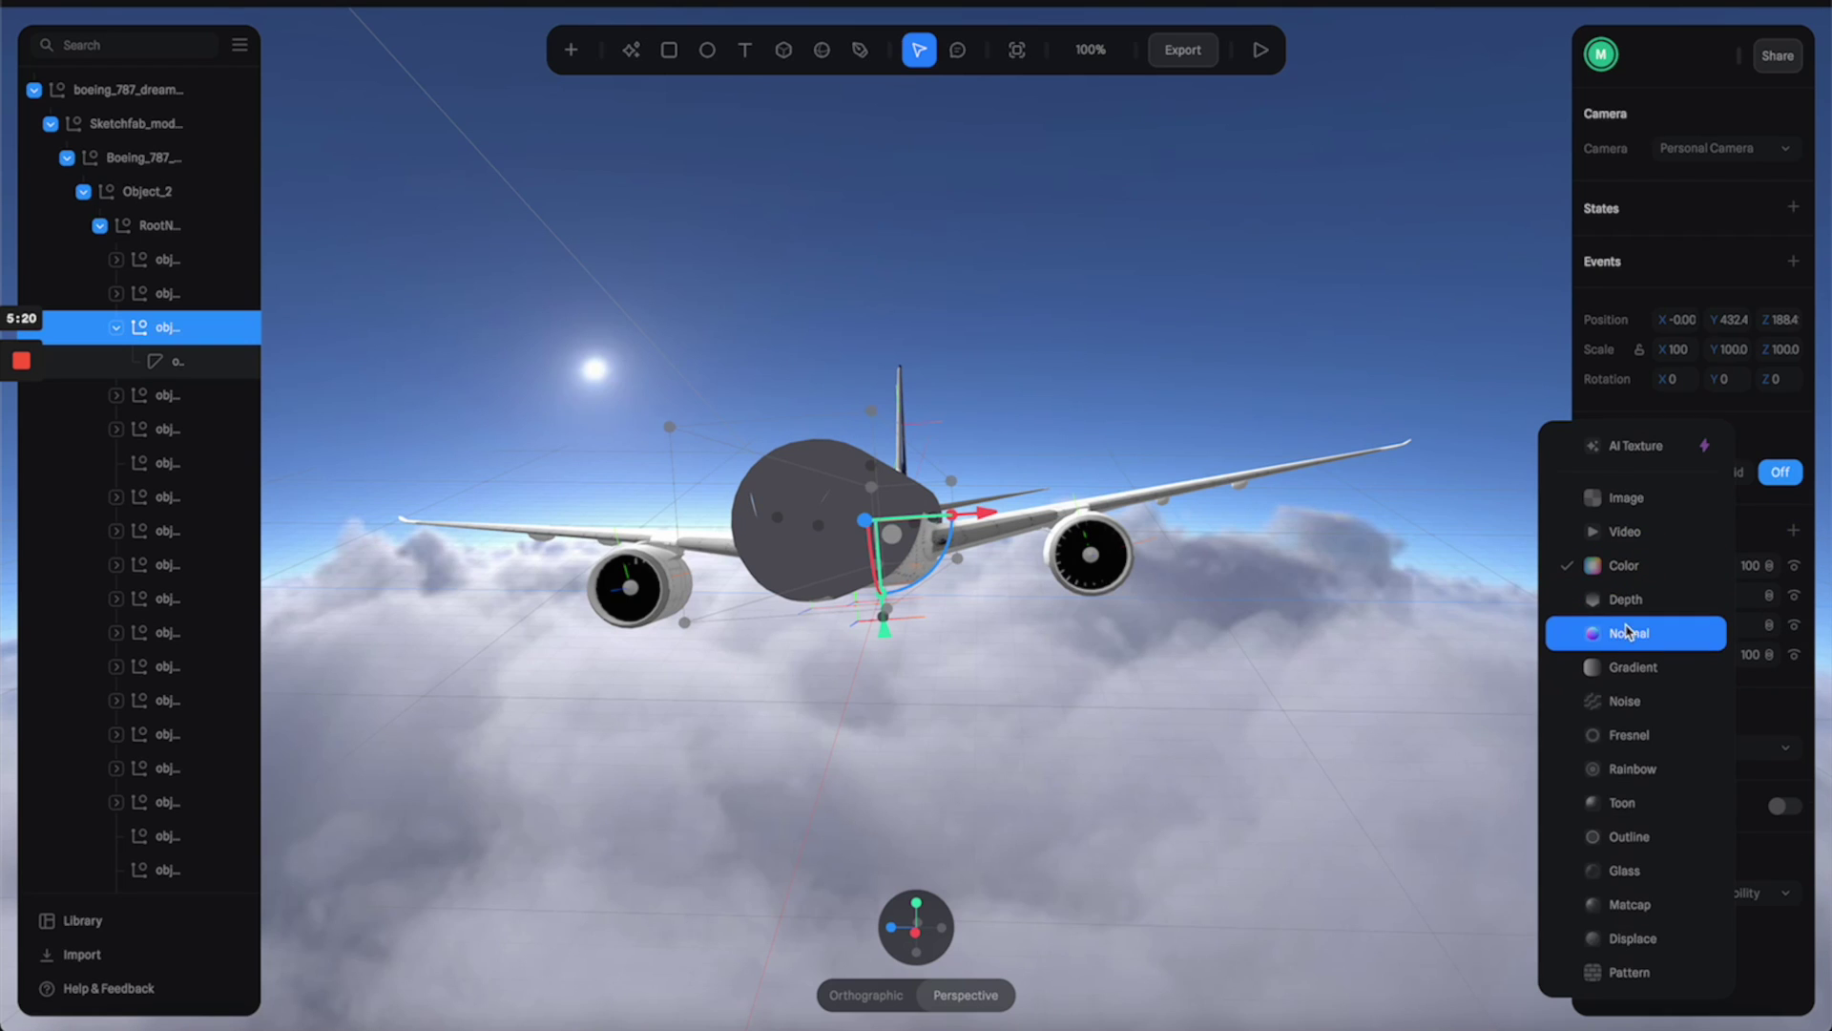
left_click(1658, 906)
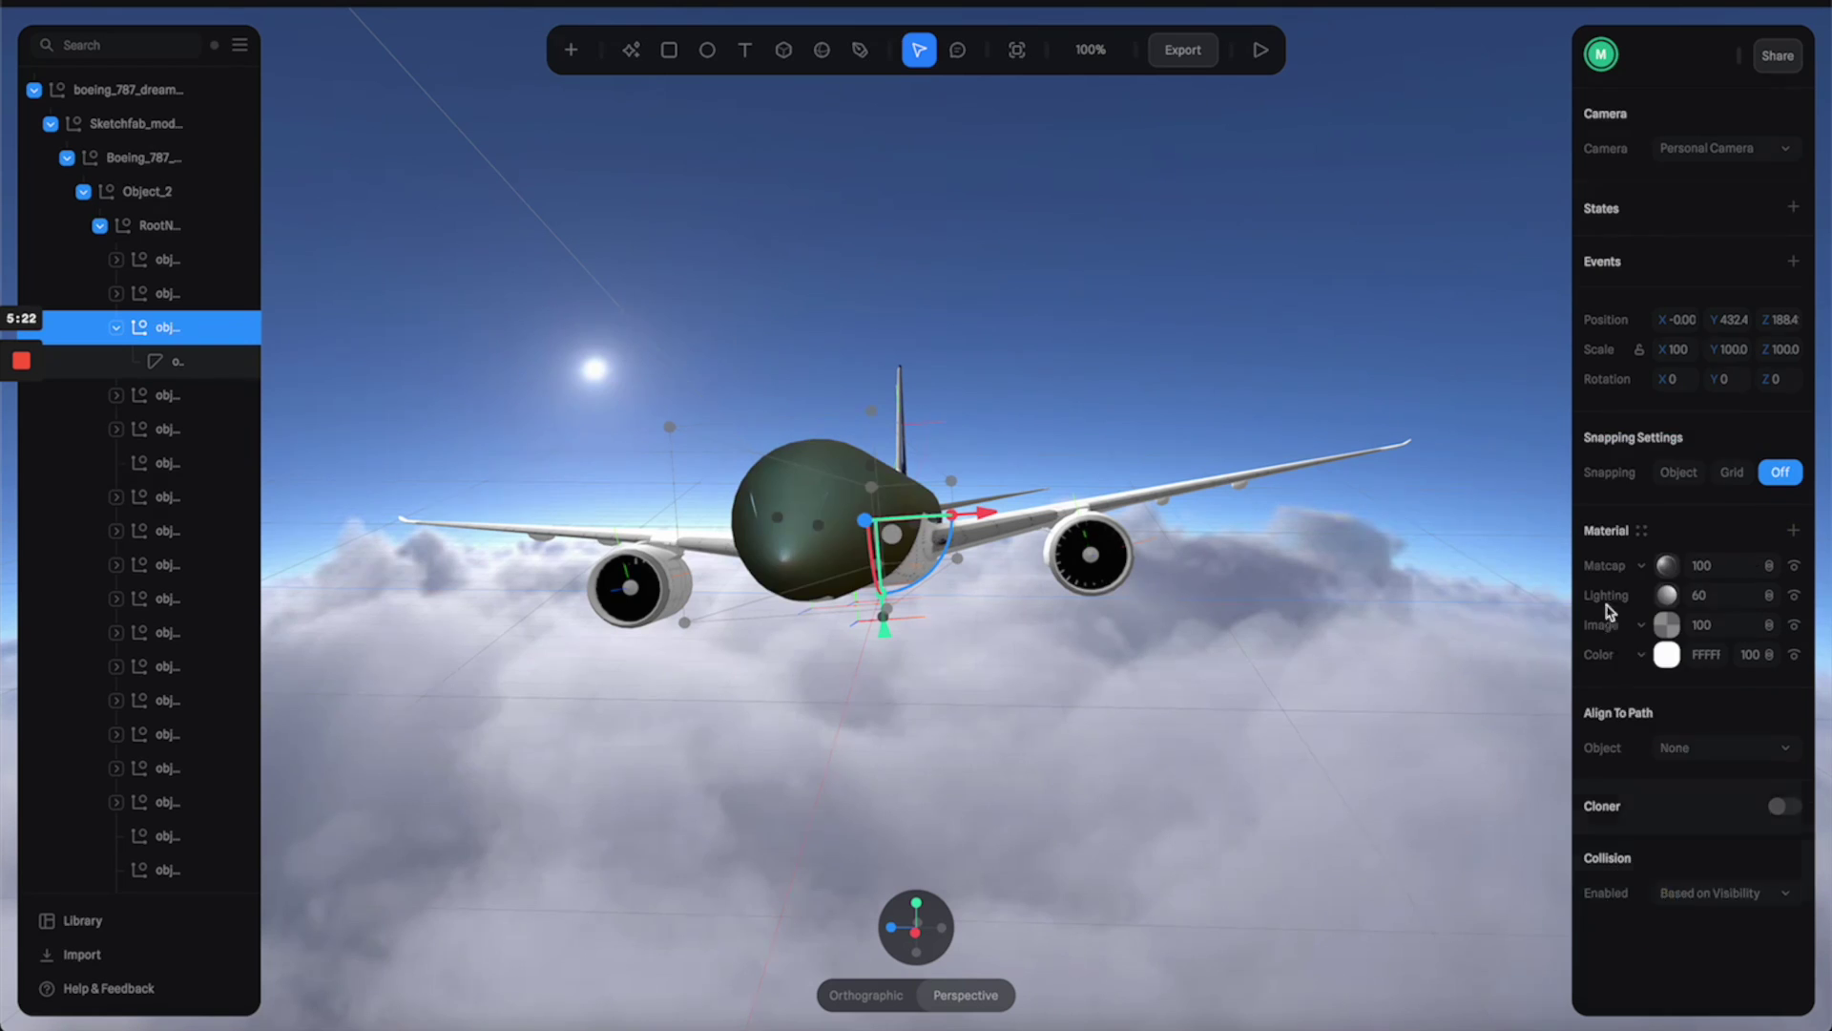
left_click(1666, 566)
scroll(1514, 725, "down", 10)
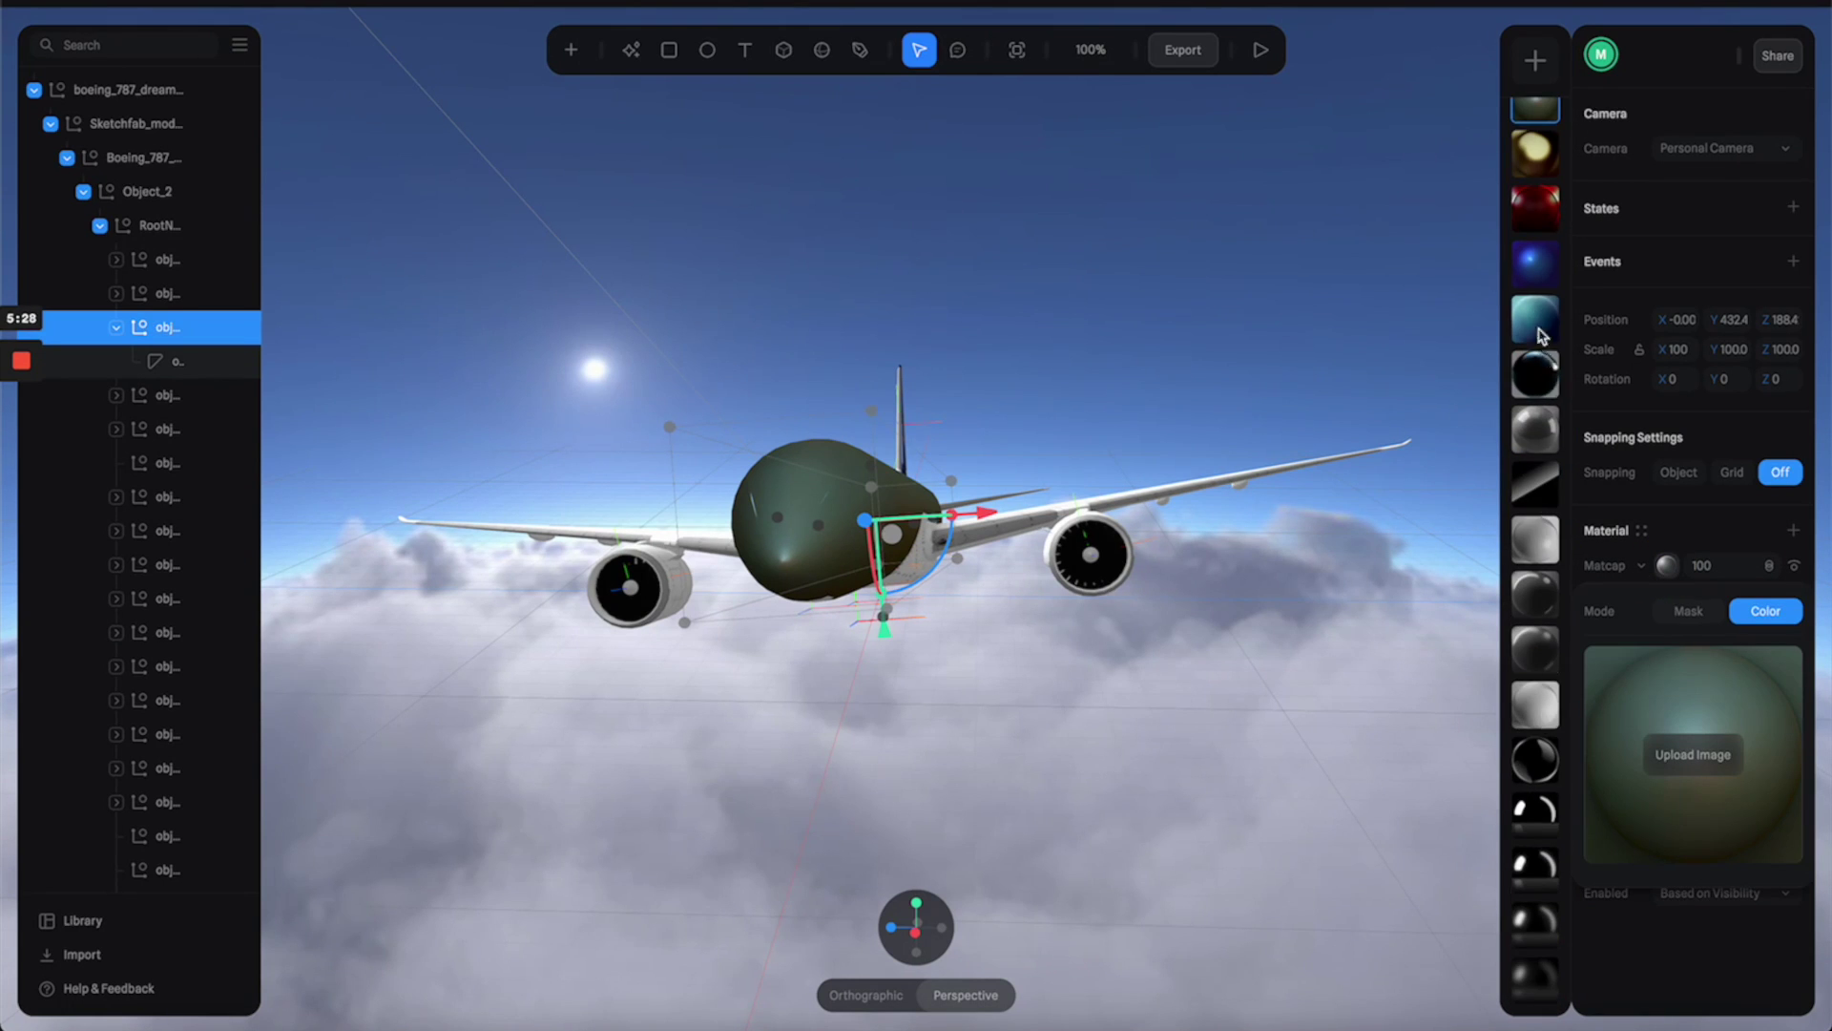
left_click(1536, 321)
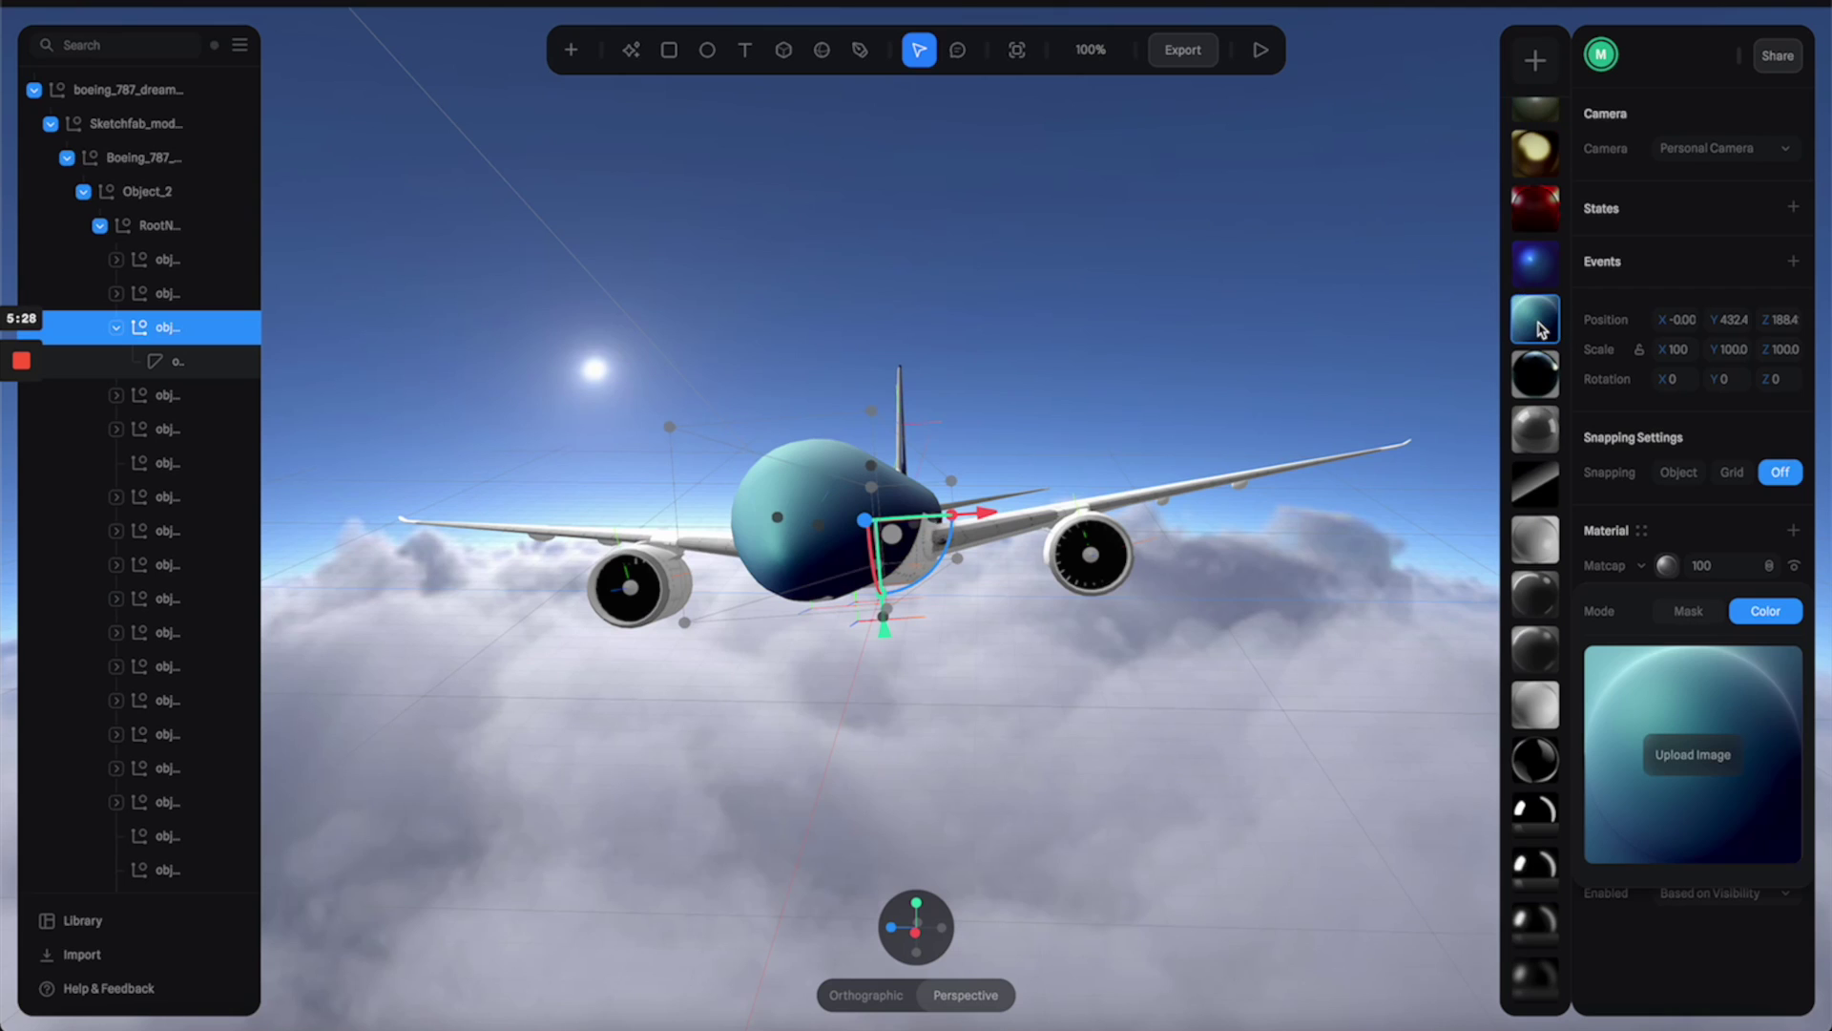
left_click(1770, 568)
left_click(1766, 650)
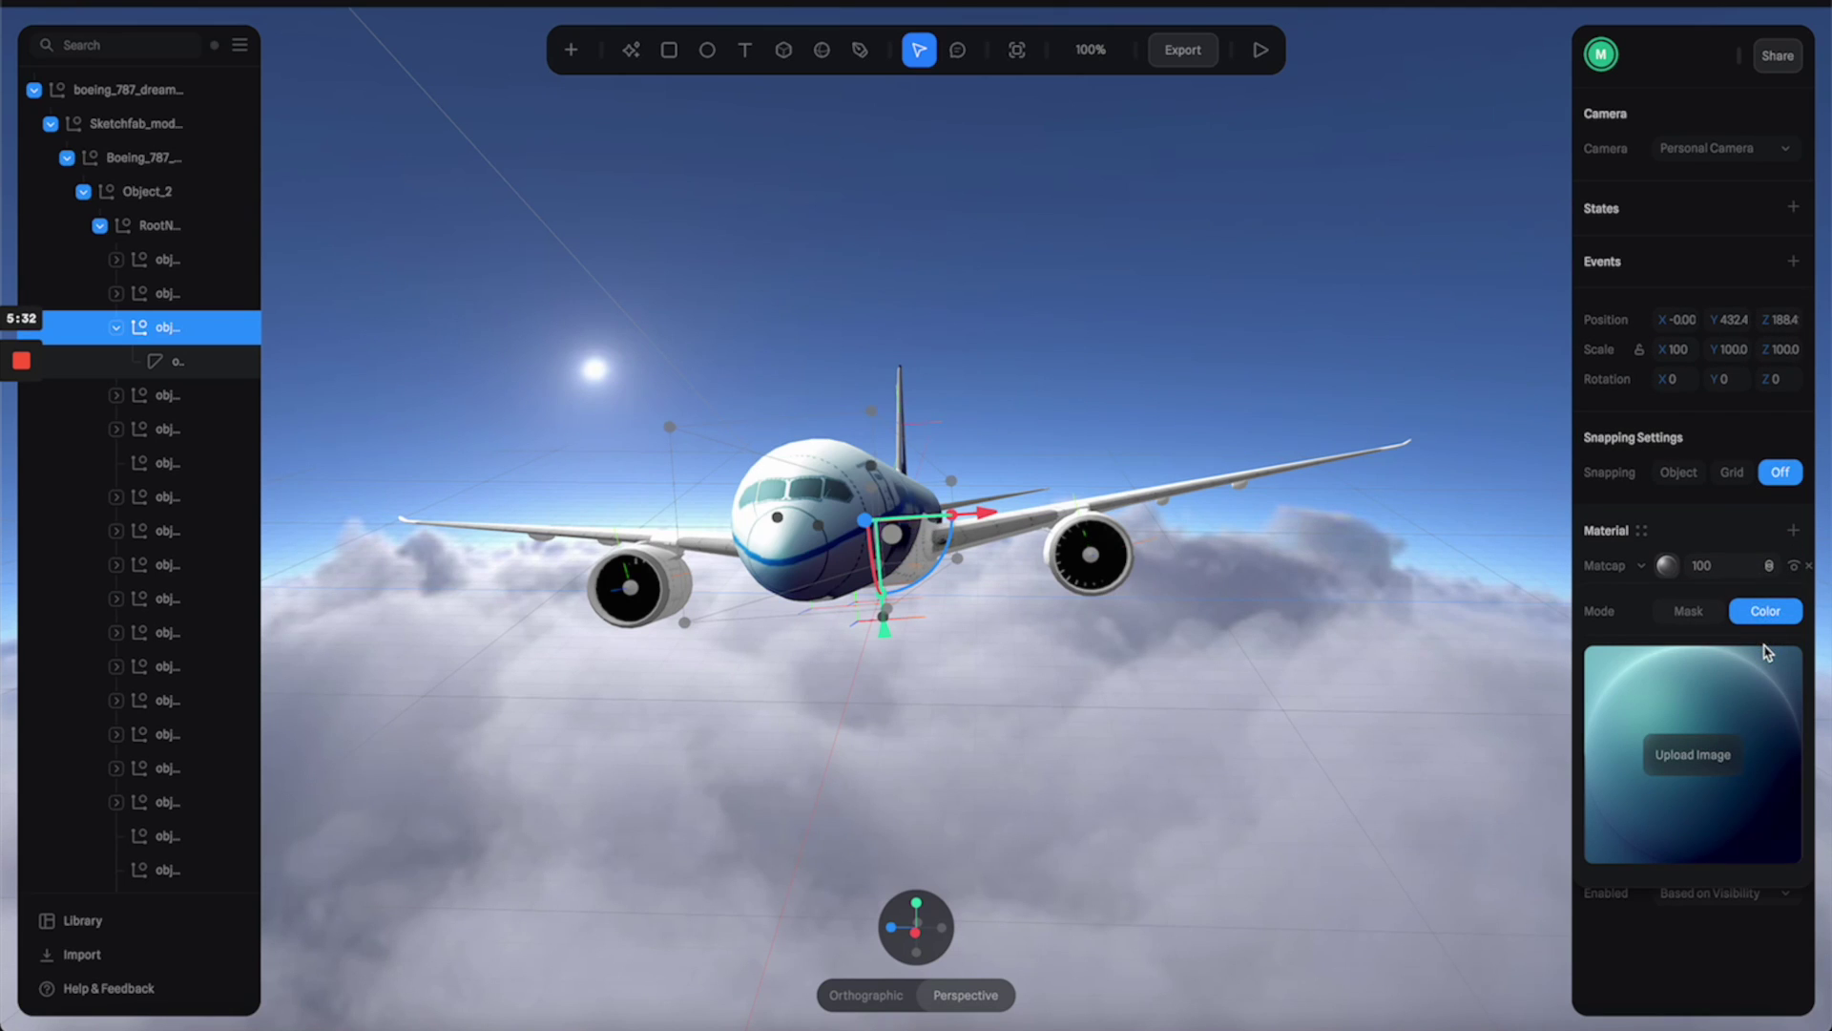
left_click(1737, 568)
type("50")
key("Return")
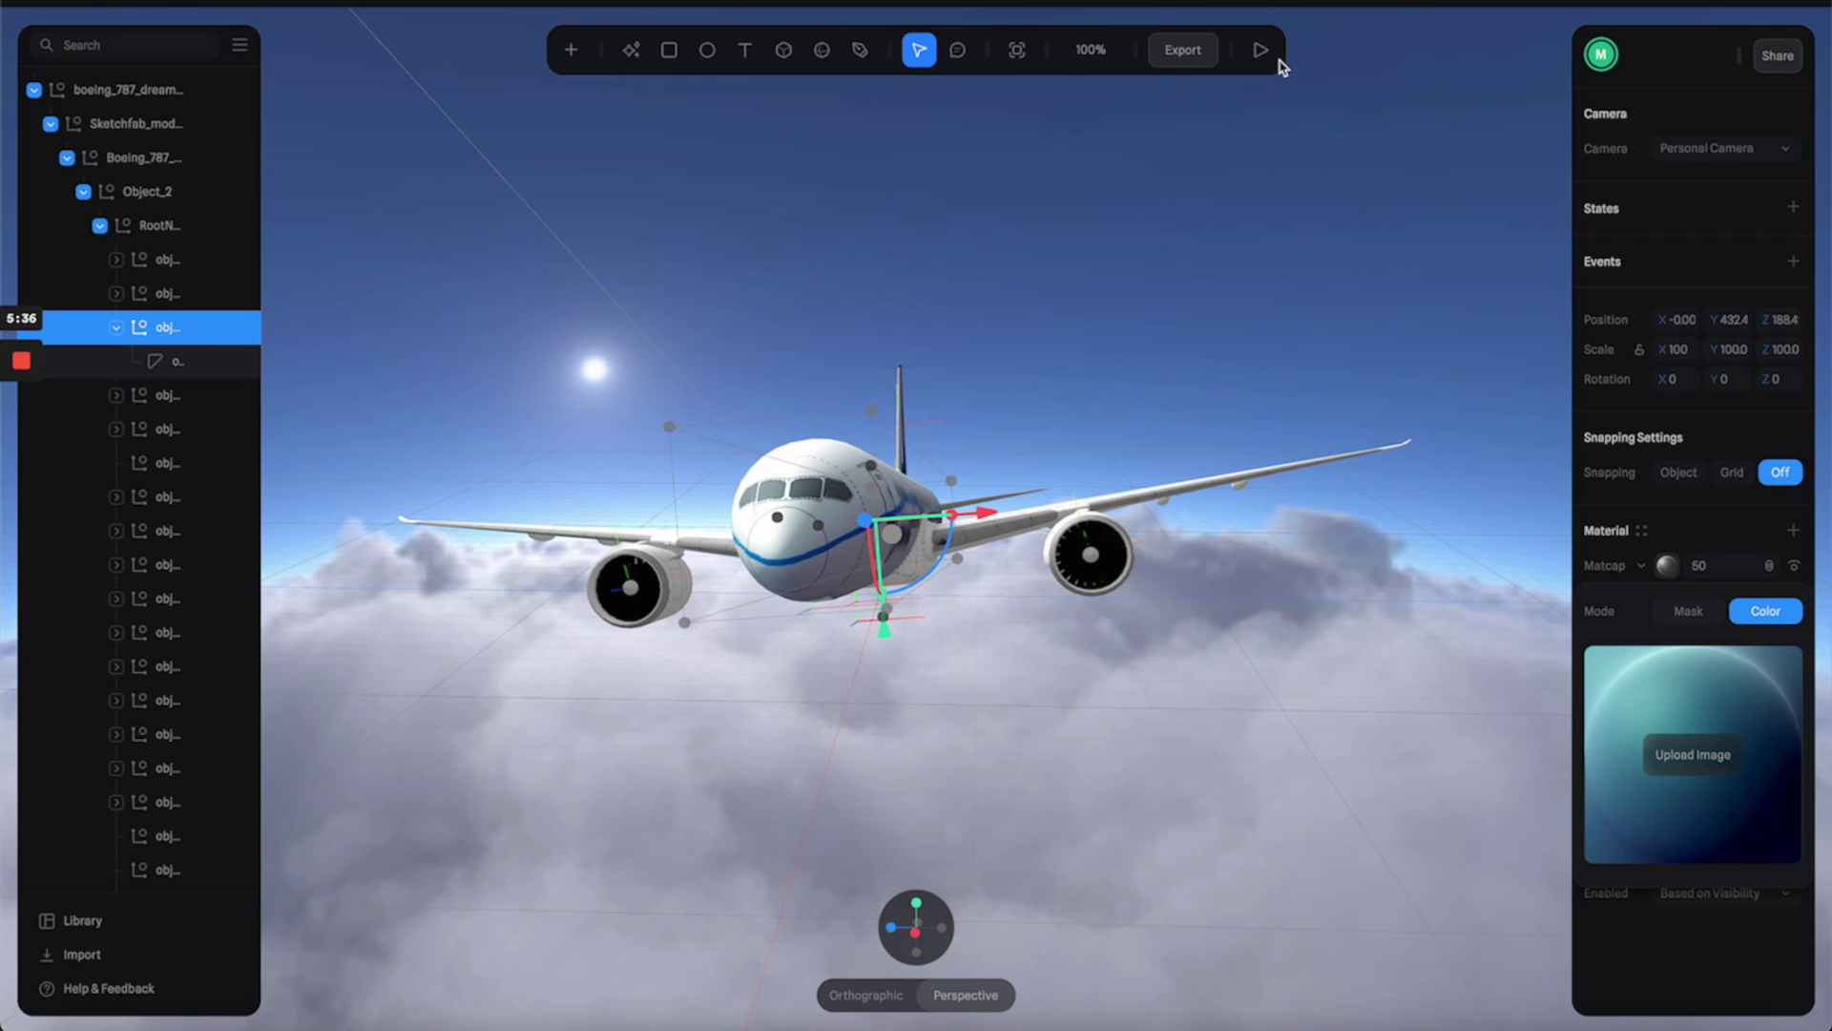
left_click_drag(1161, 249, 1214, 261)
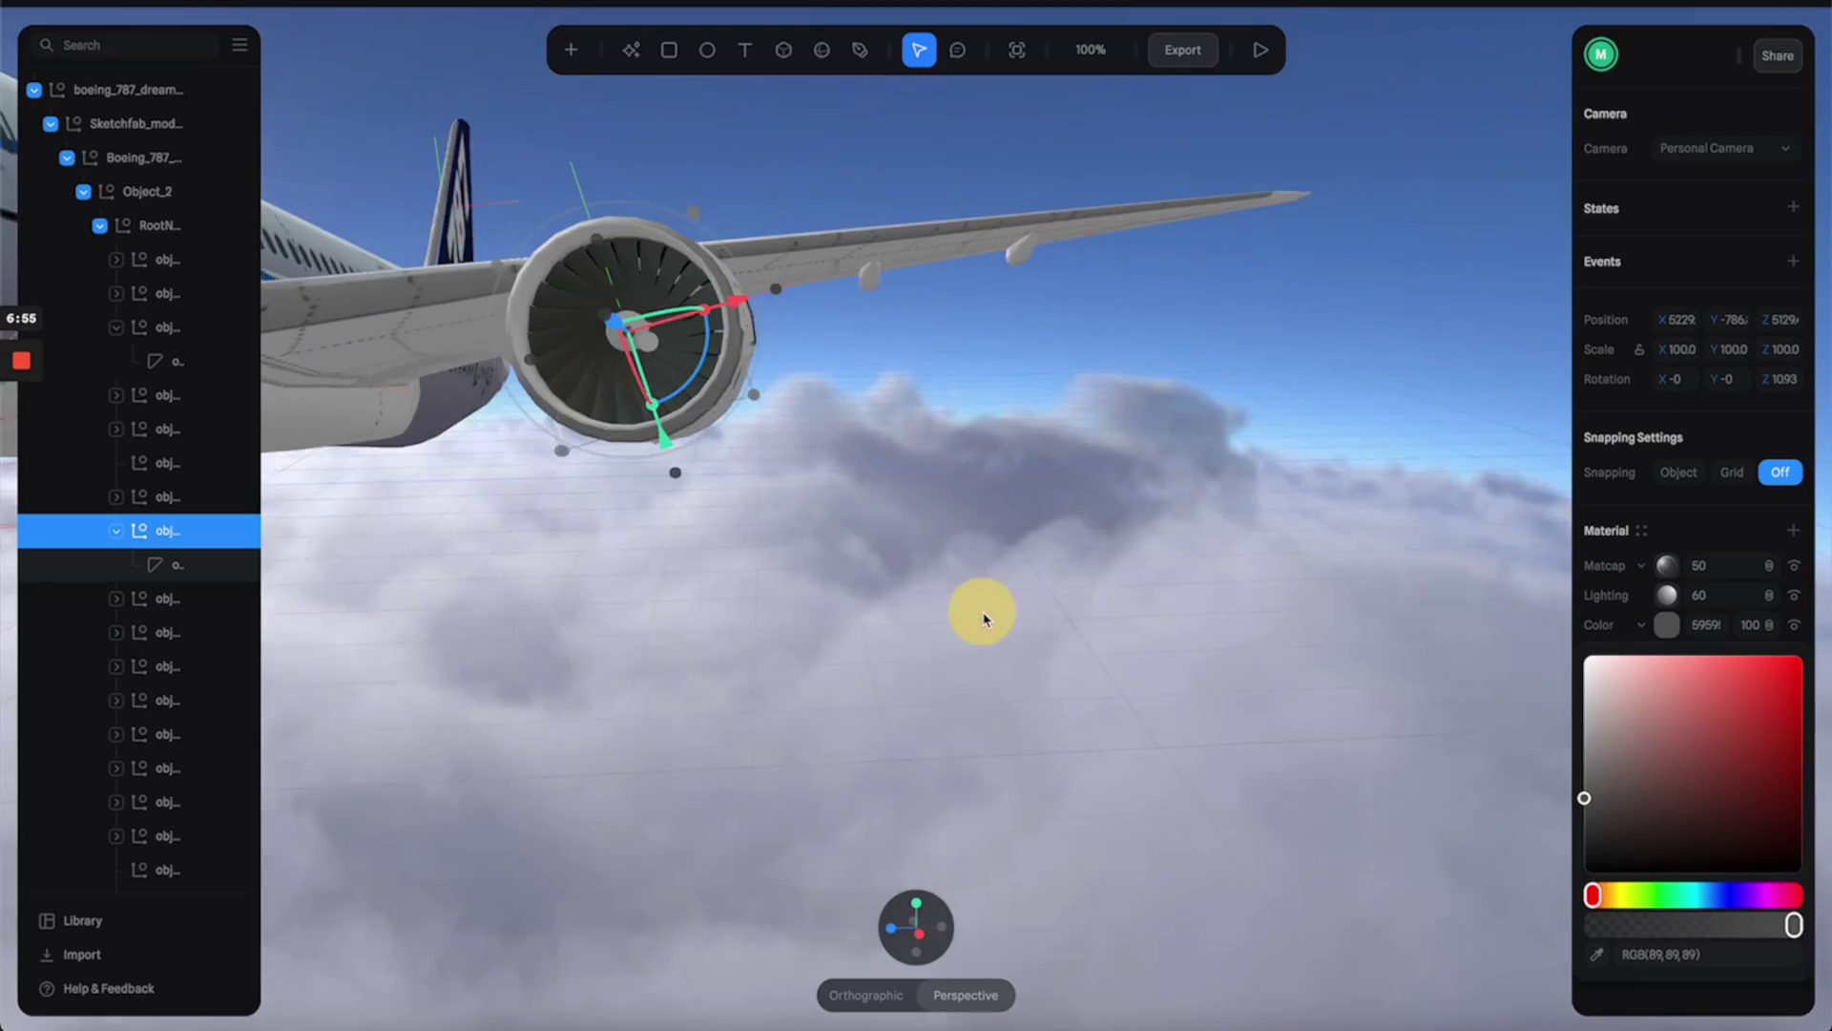
Step: Drill through the plane's hierarchy to select the engine part and add a second state
left_click_drag(983, 615, 977, 614)
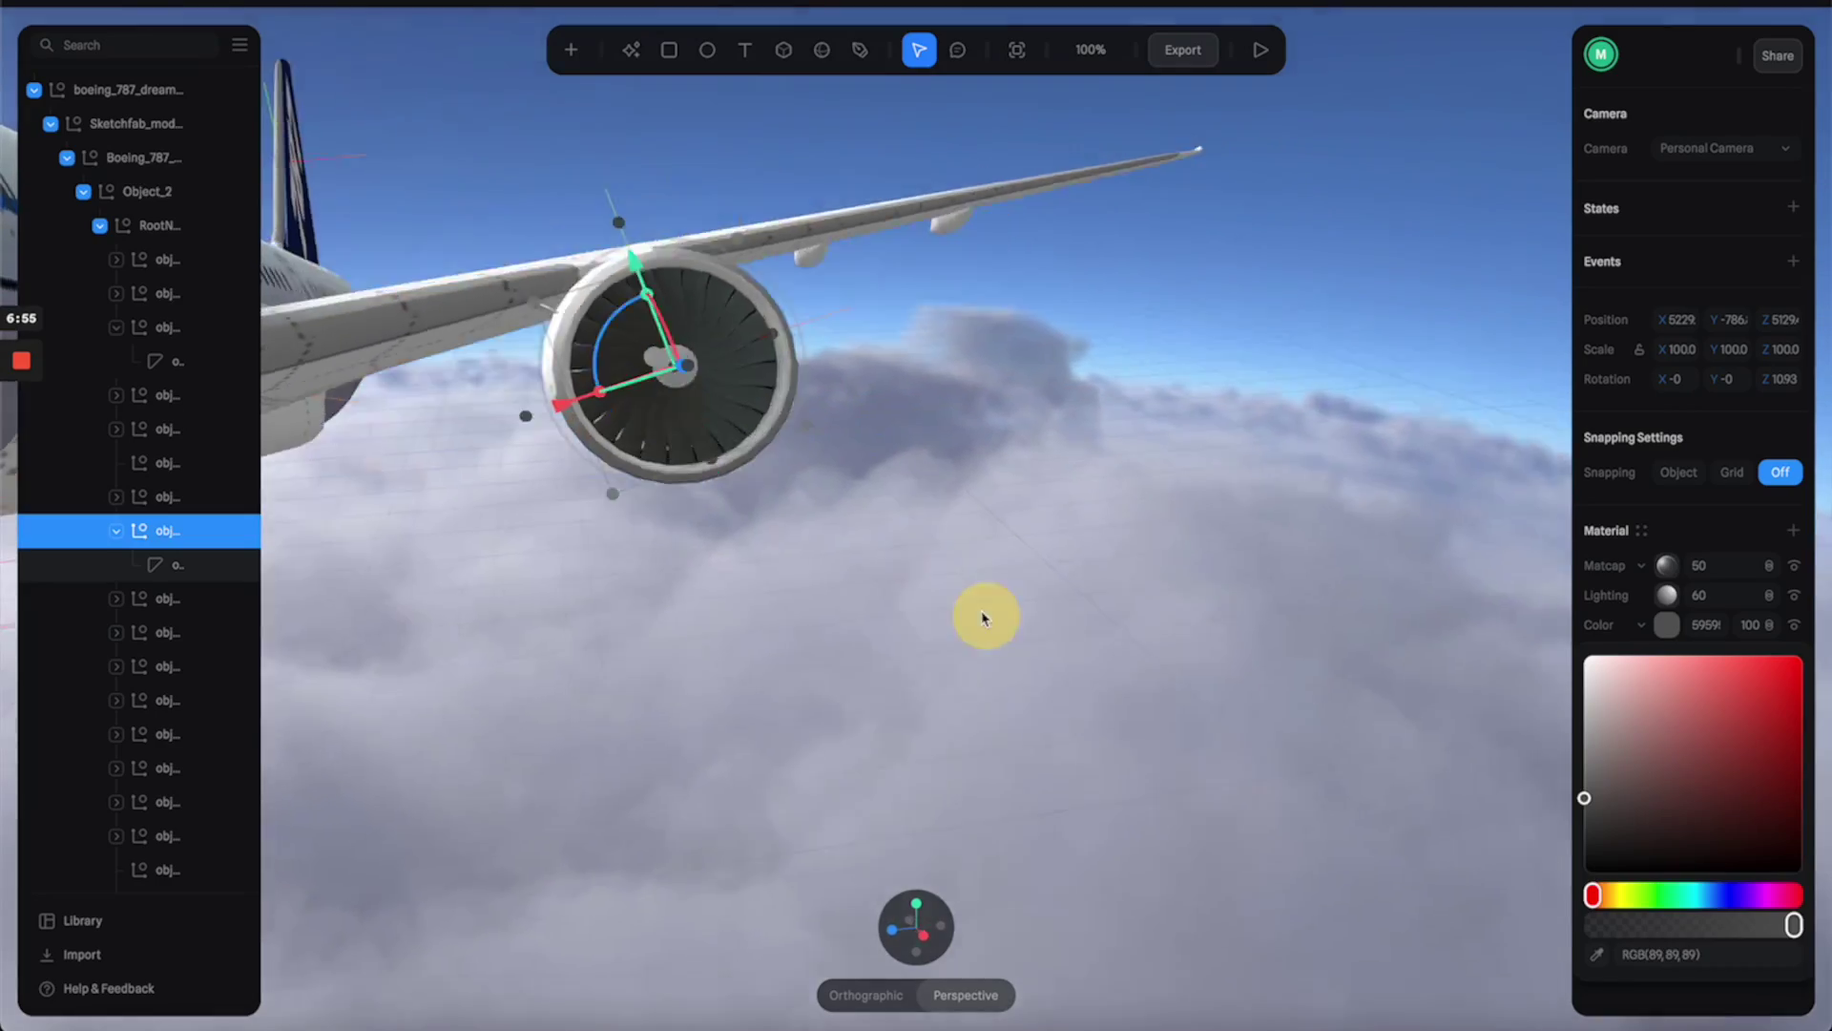
left_click(1251, 514)
left_click(747, 388)
left_click(750, 351)
left_click(754, 348)
left_click(754, 347)
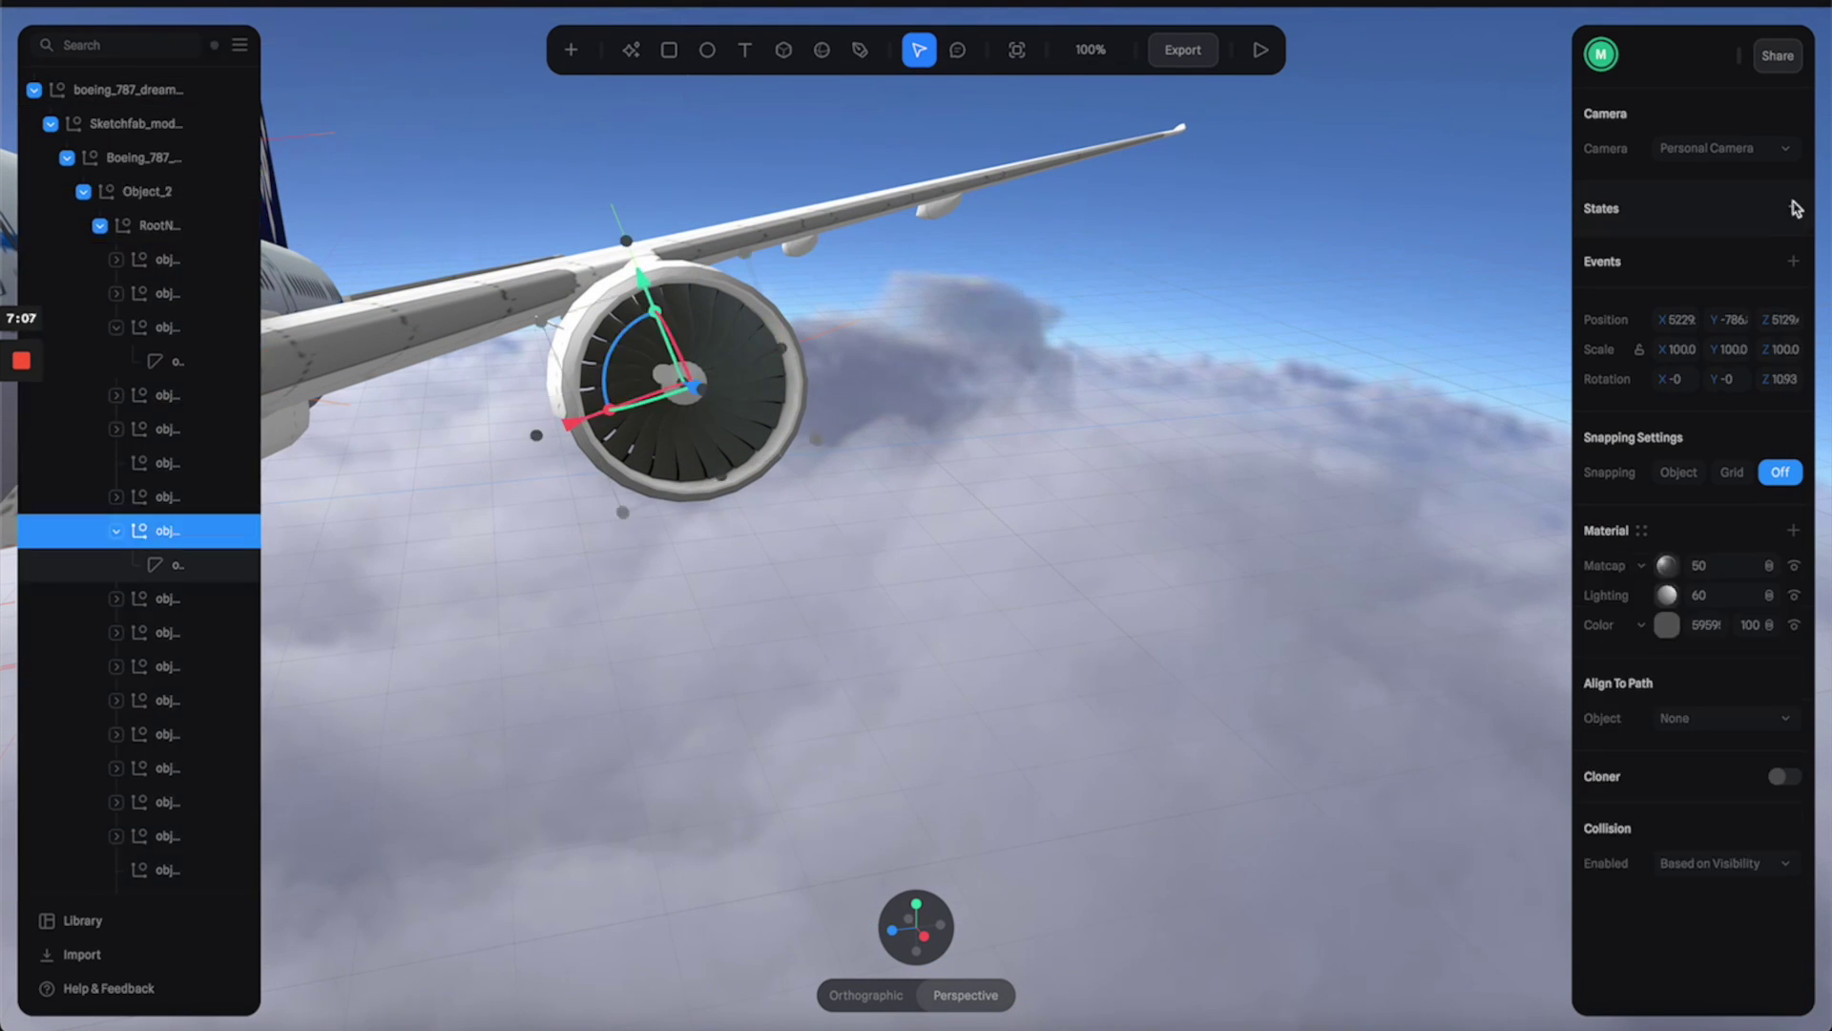
left_click(1793, 207)
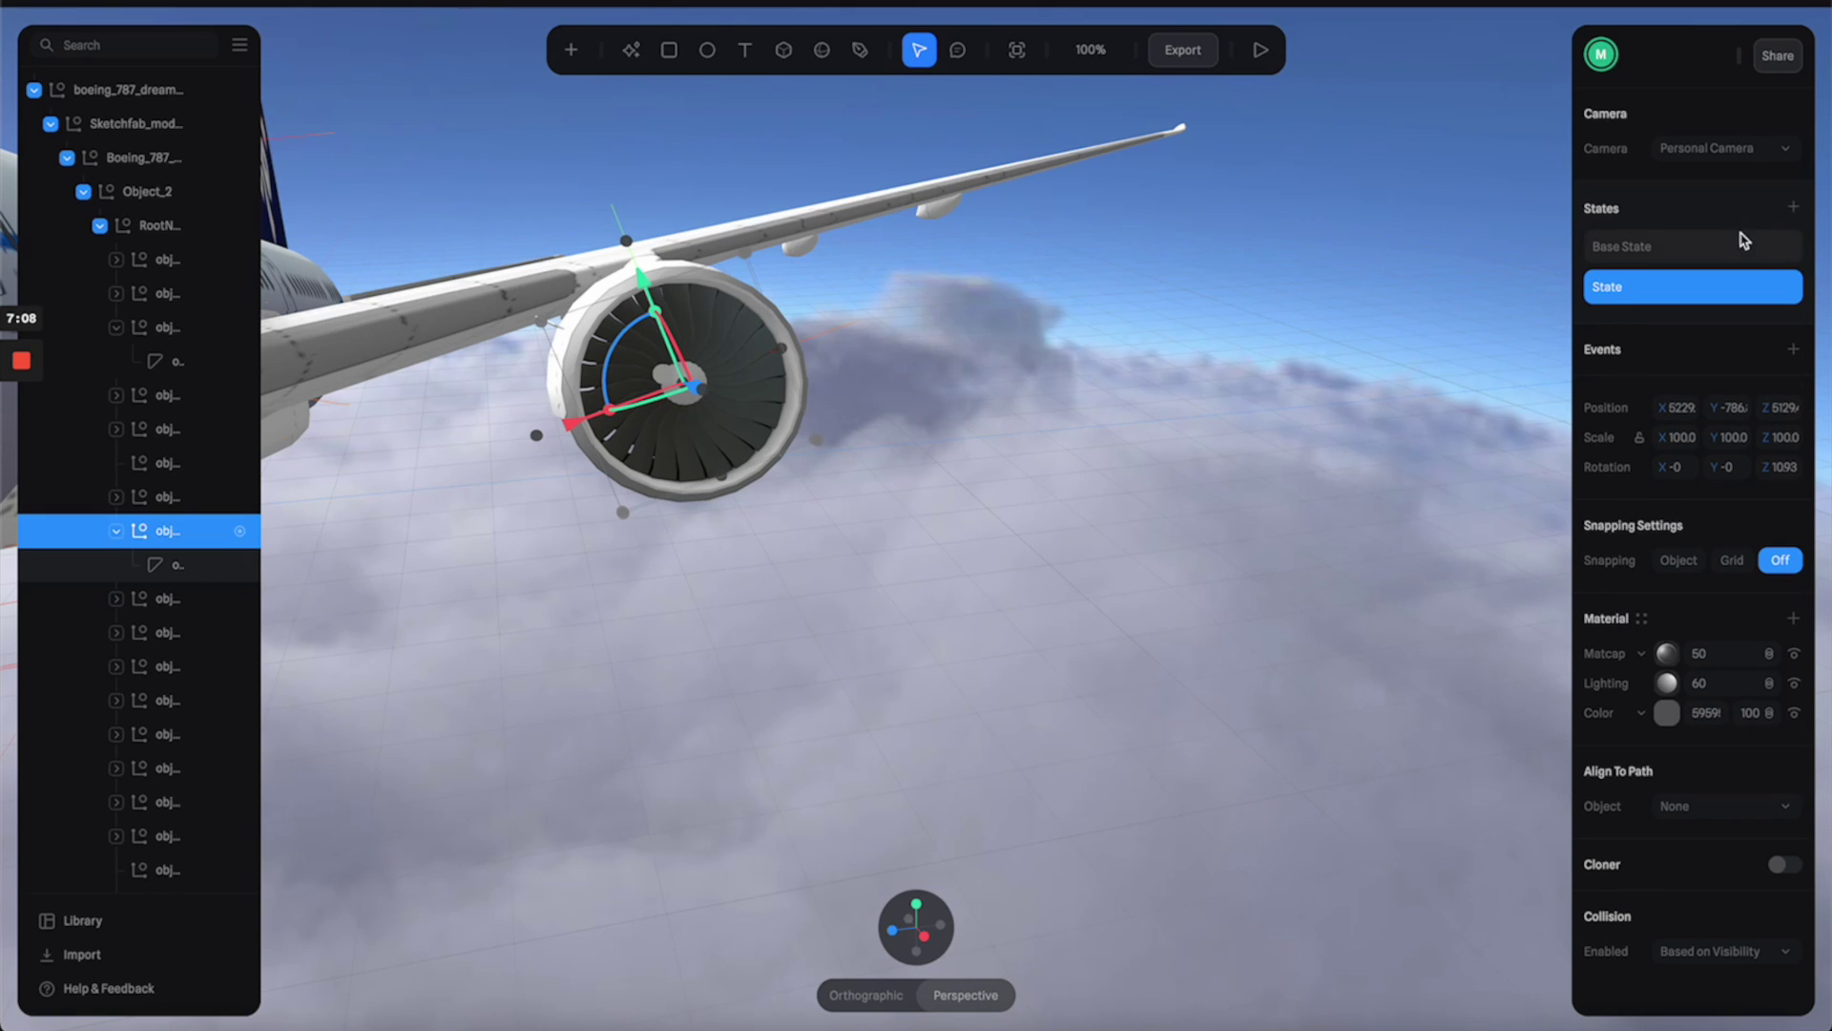
left_click(1743, 242)
left_click(1694, 290)
left_click(1692, 250)
left_click(1697, 291)
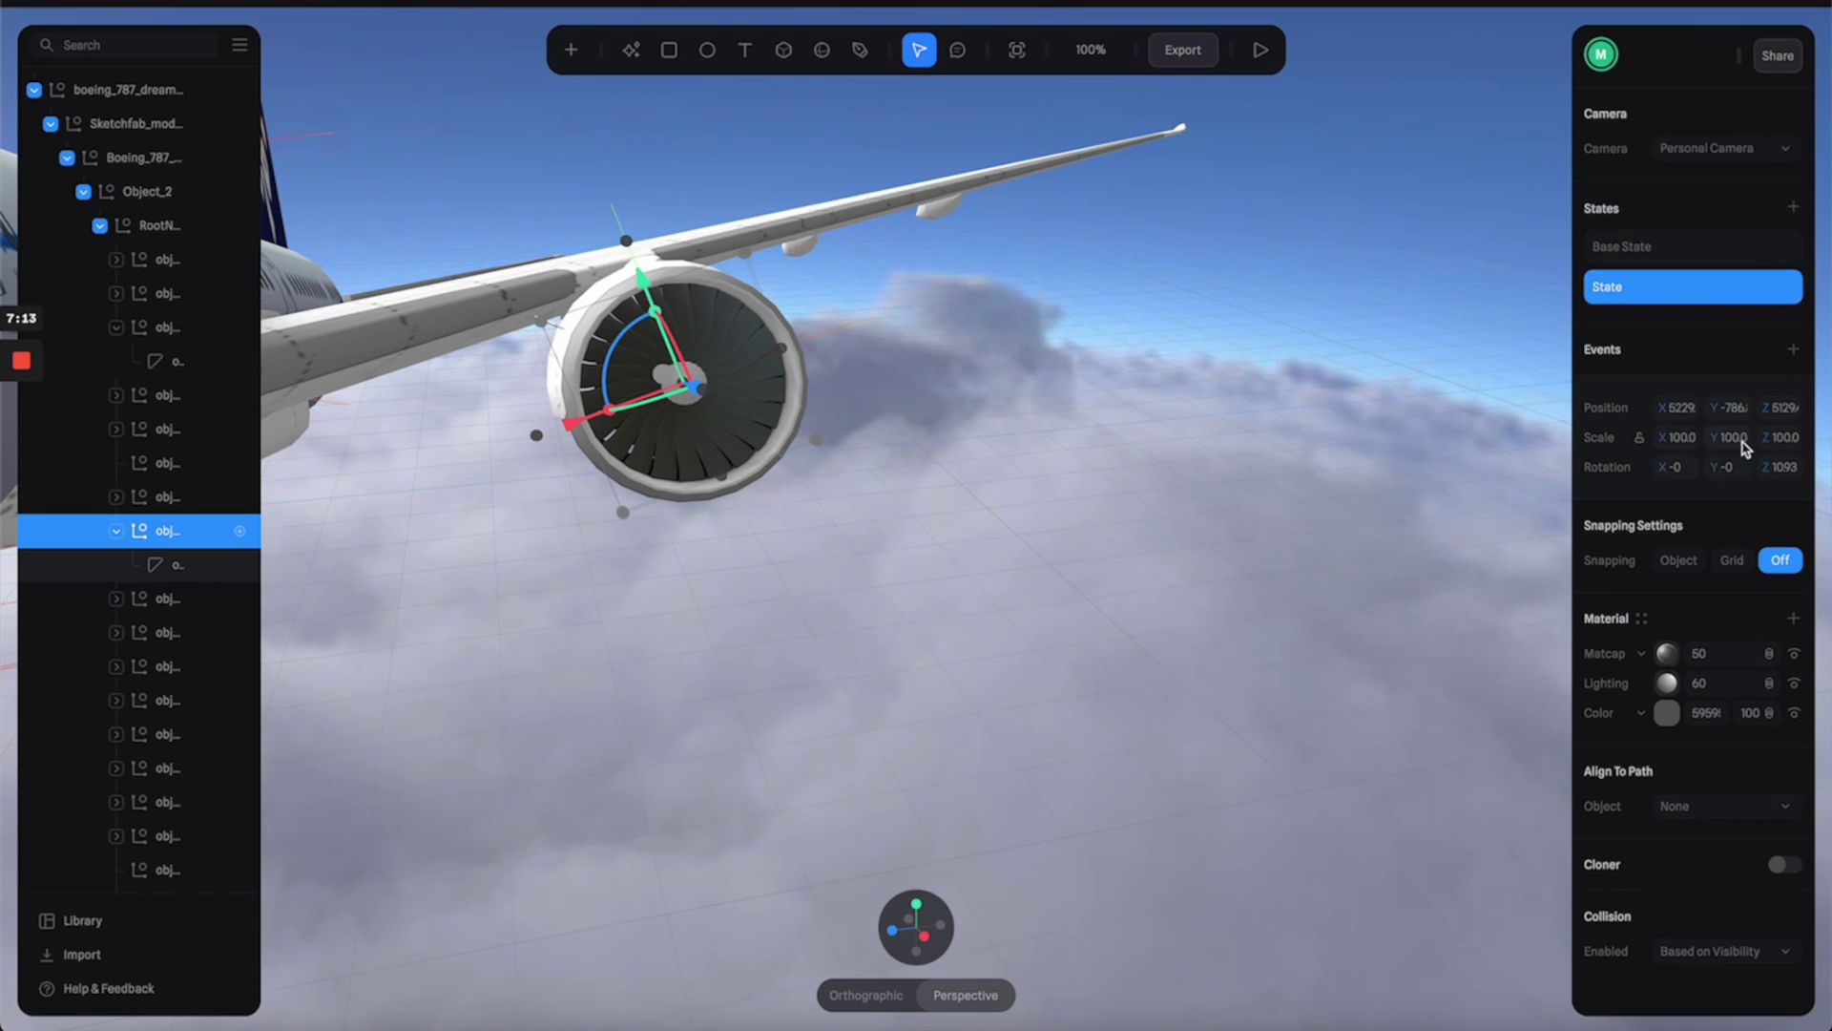
Step: Set Rotation Z to 0 in Base State and 360 in State, then add a Start event
left_click(1627, 247)
left_click(1781, 466)
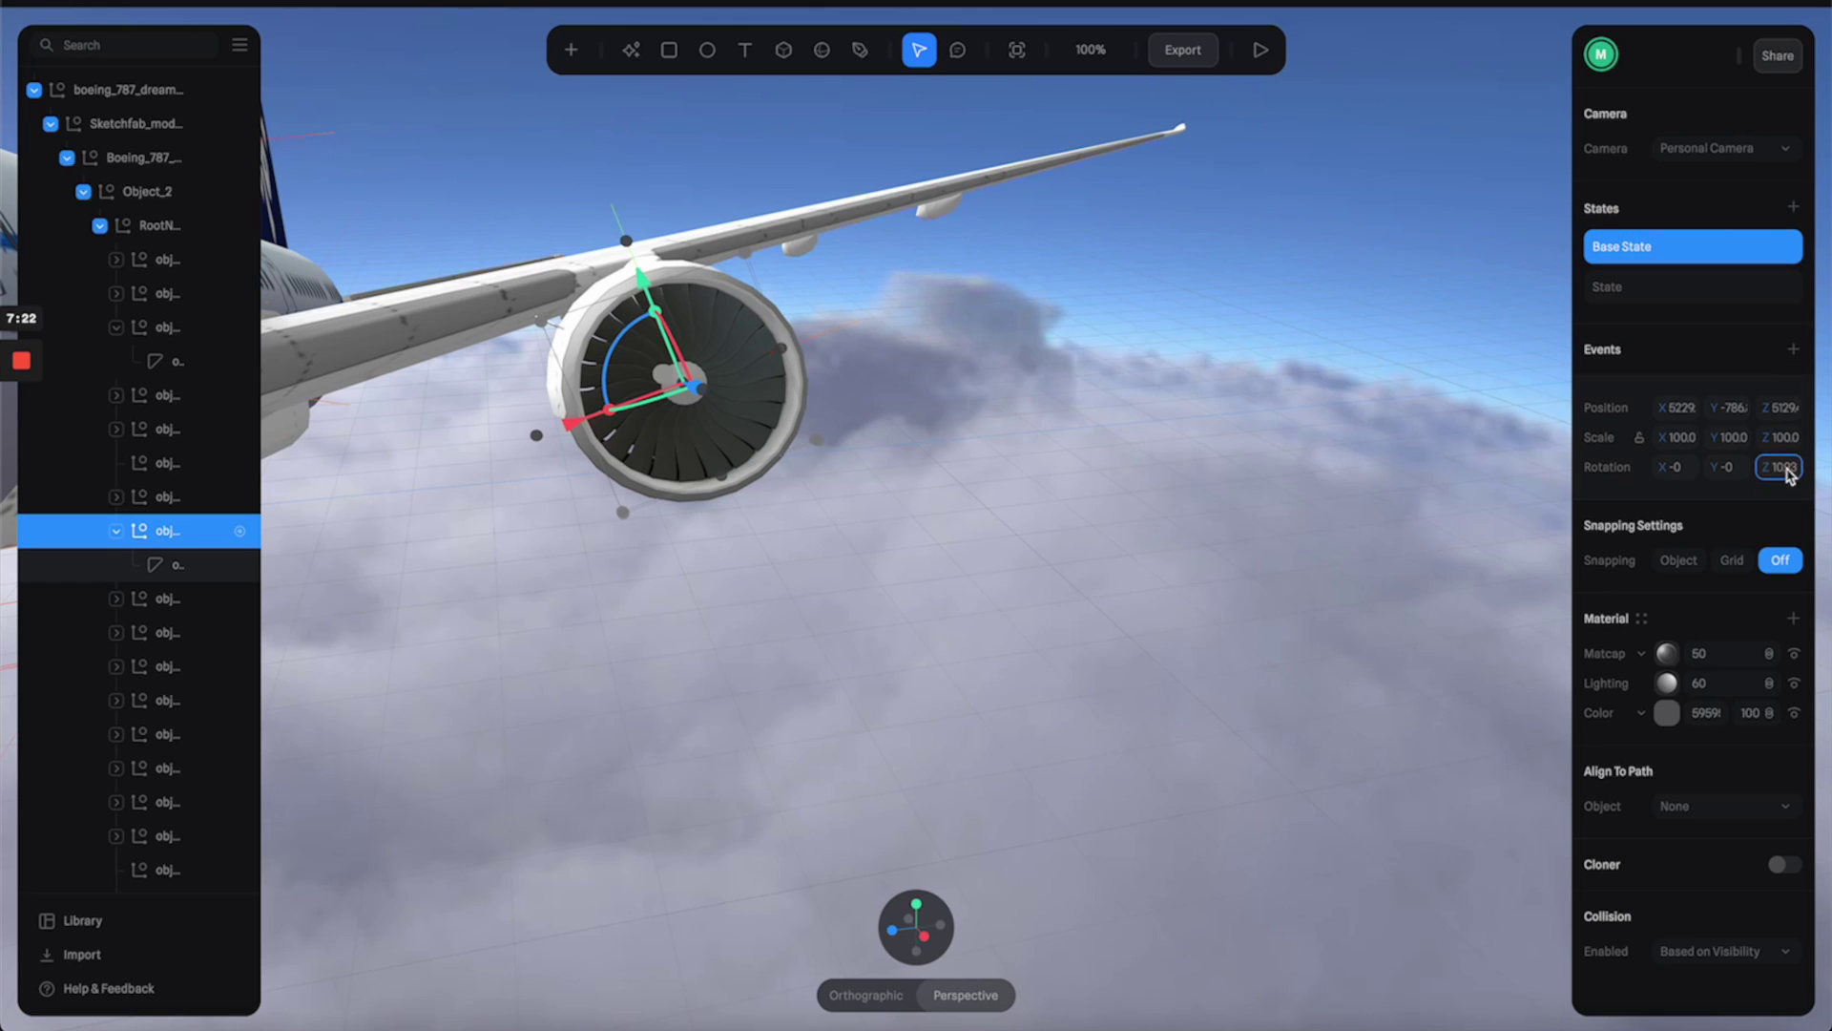
left_click(1783, 467)
type("0")
key("Return")
left_click(1652, 288)
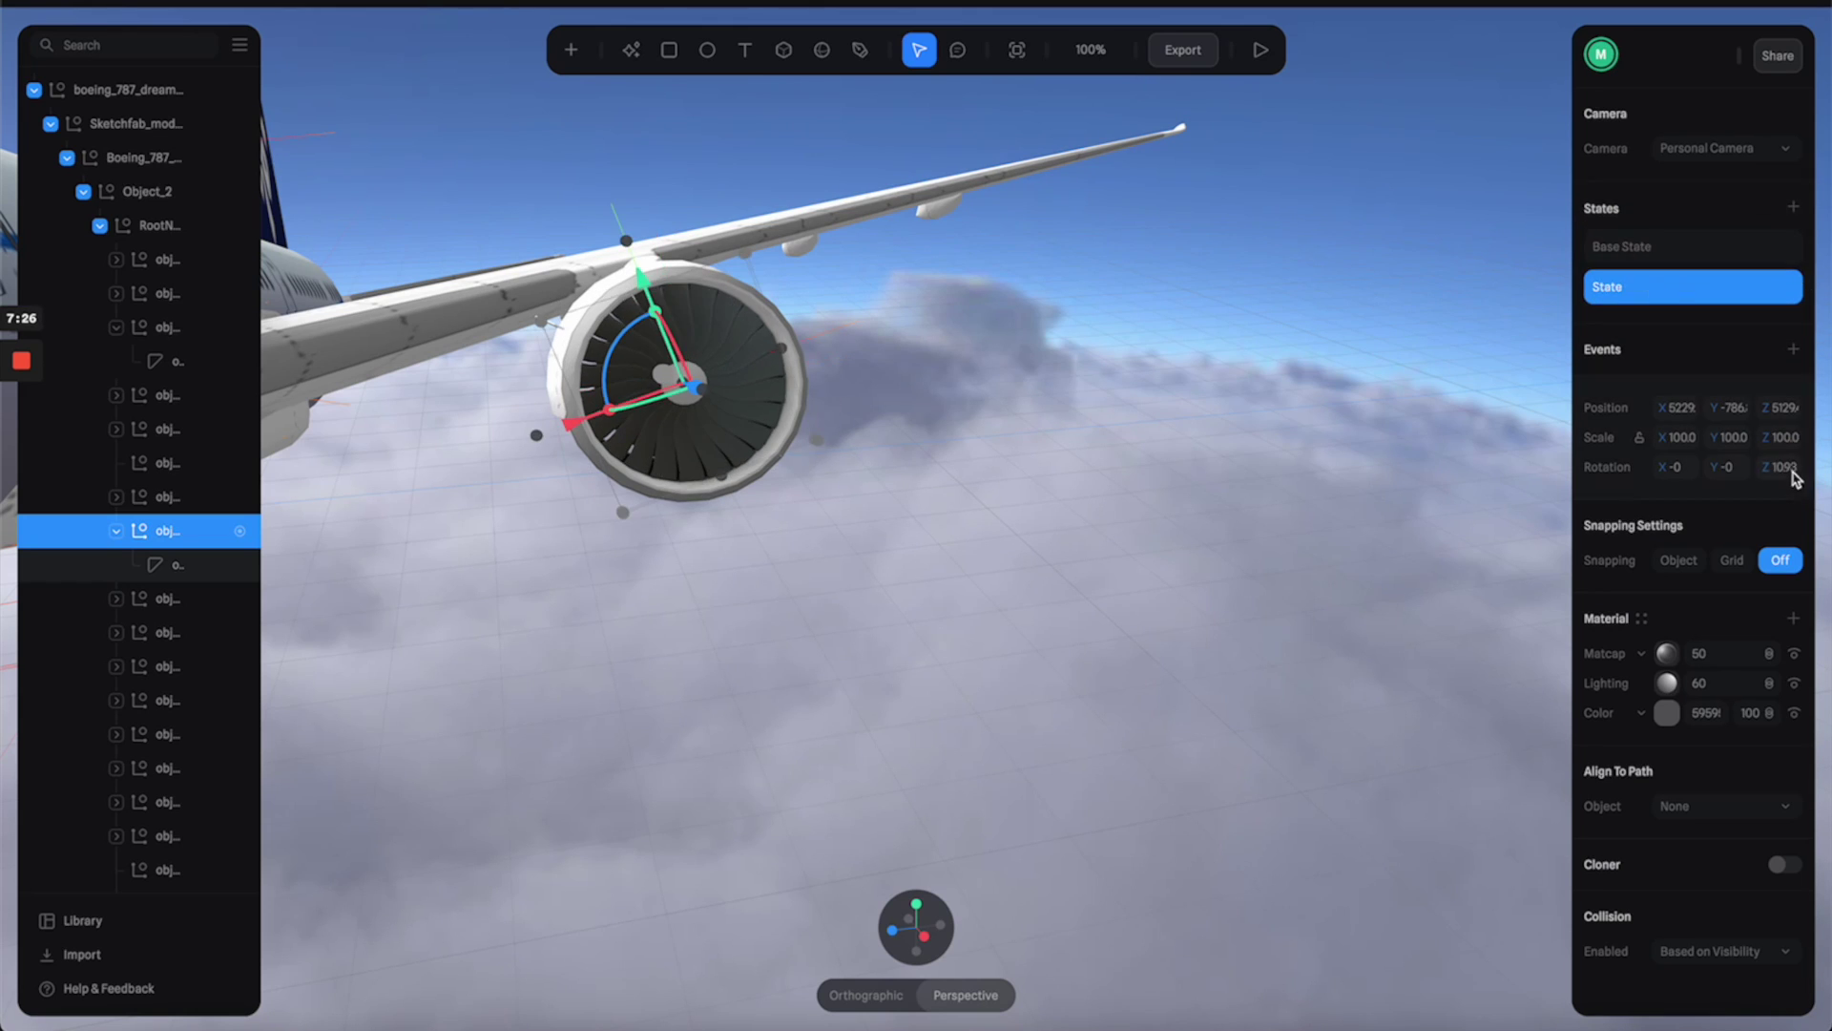
left_click(1792, 473)
type("360")
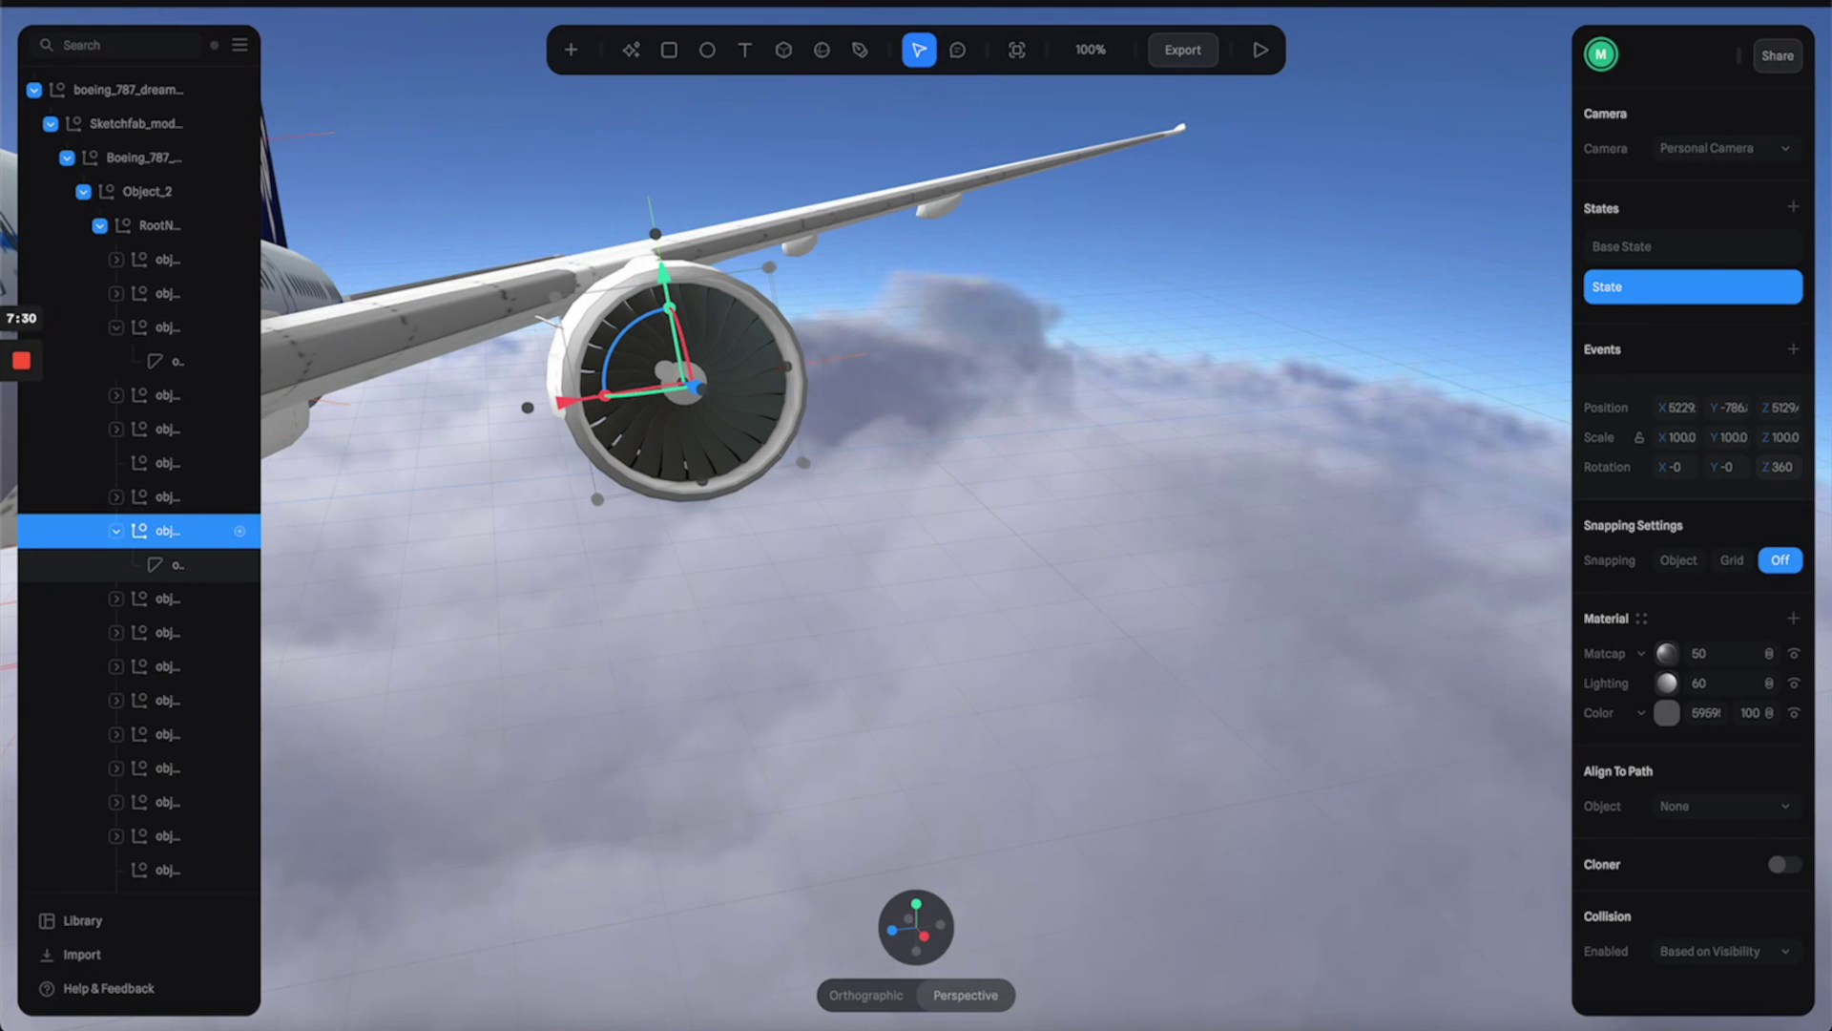
left_click(1685, 246)
left_click(1697, 277)
left_click(1793, 351)
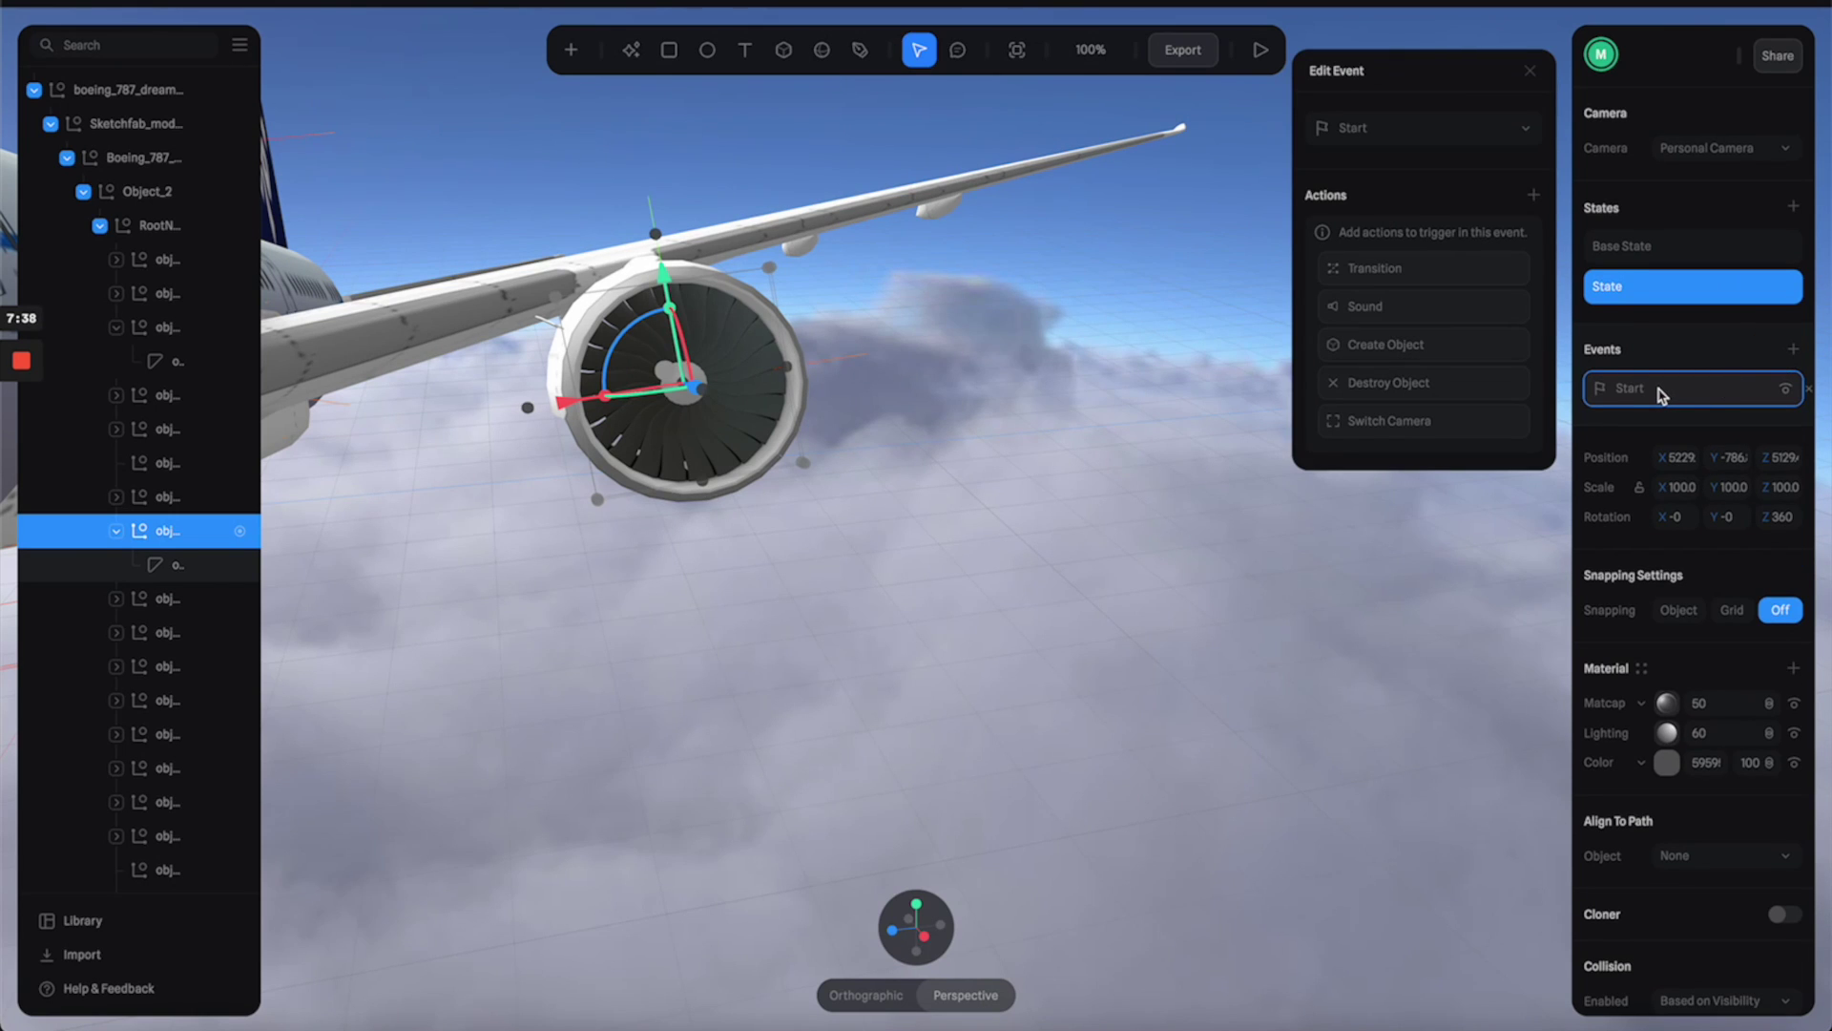
Step: Add a transition to the Start event going from Base State to State
left_click(1459, 277)
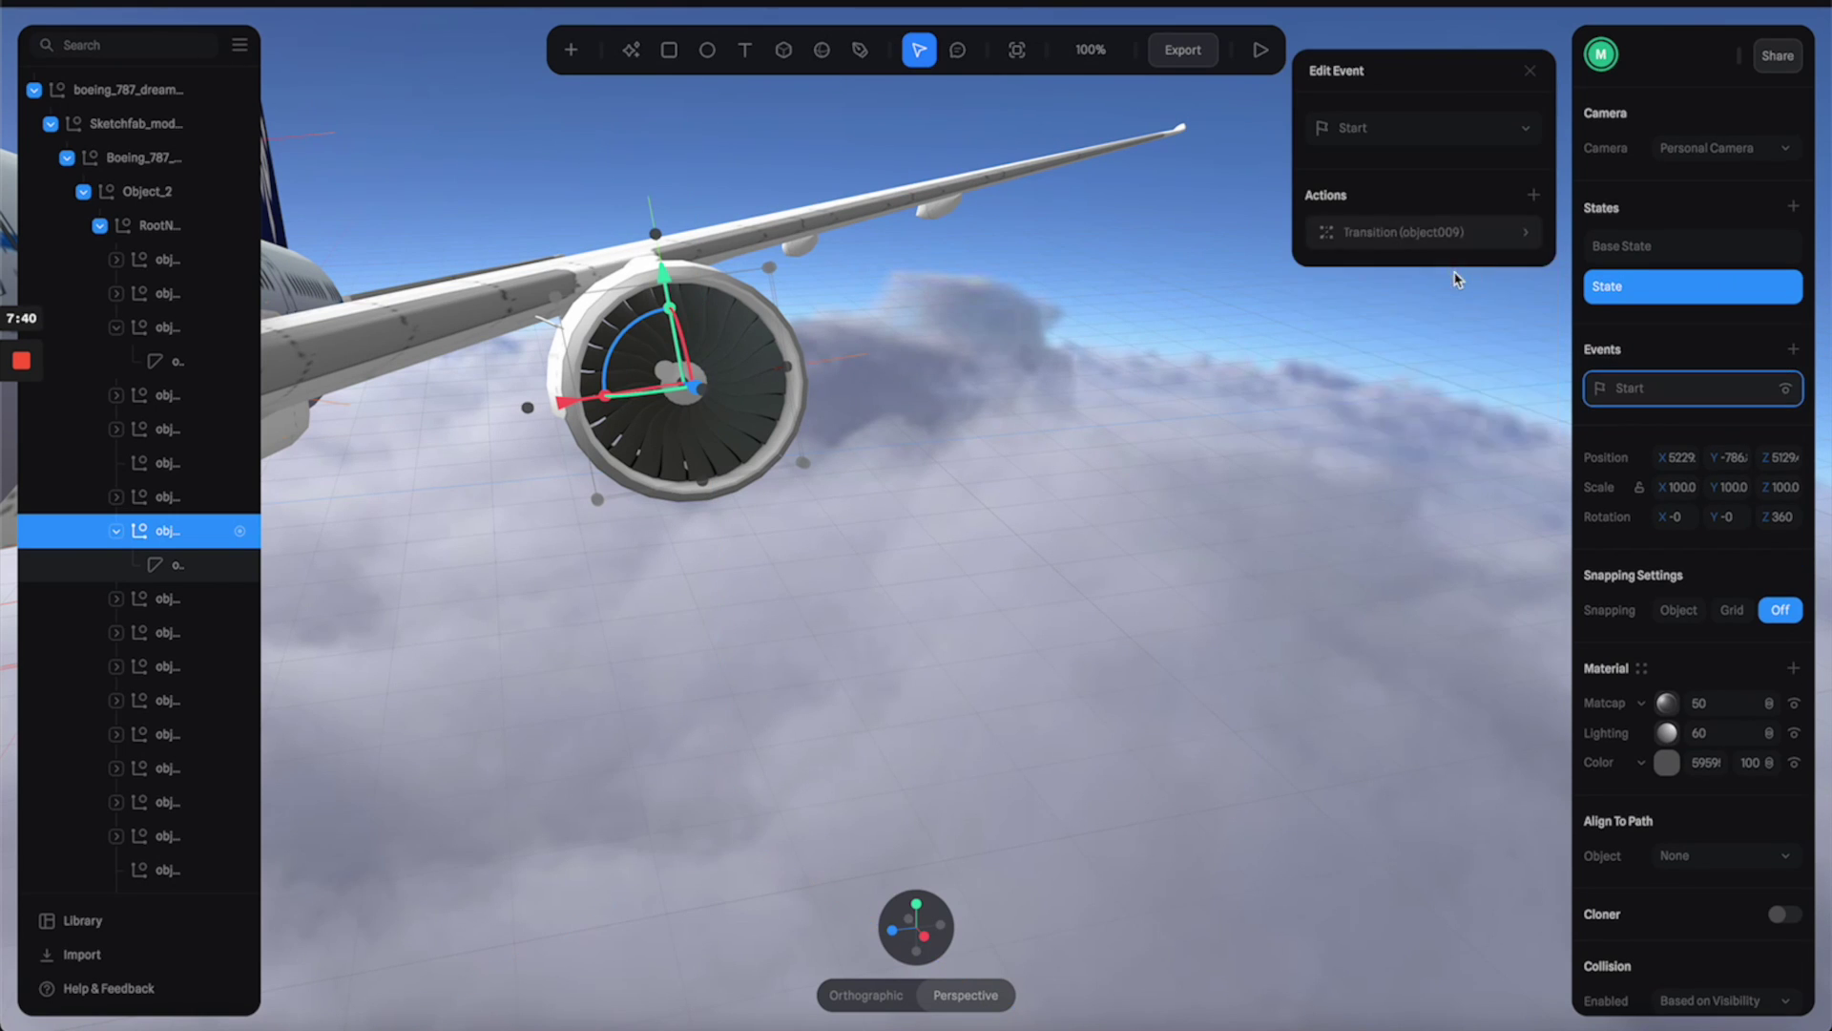
left_click(1485, 238)
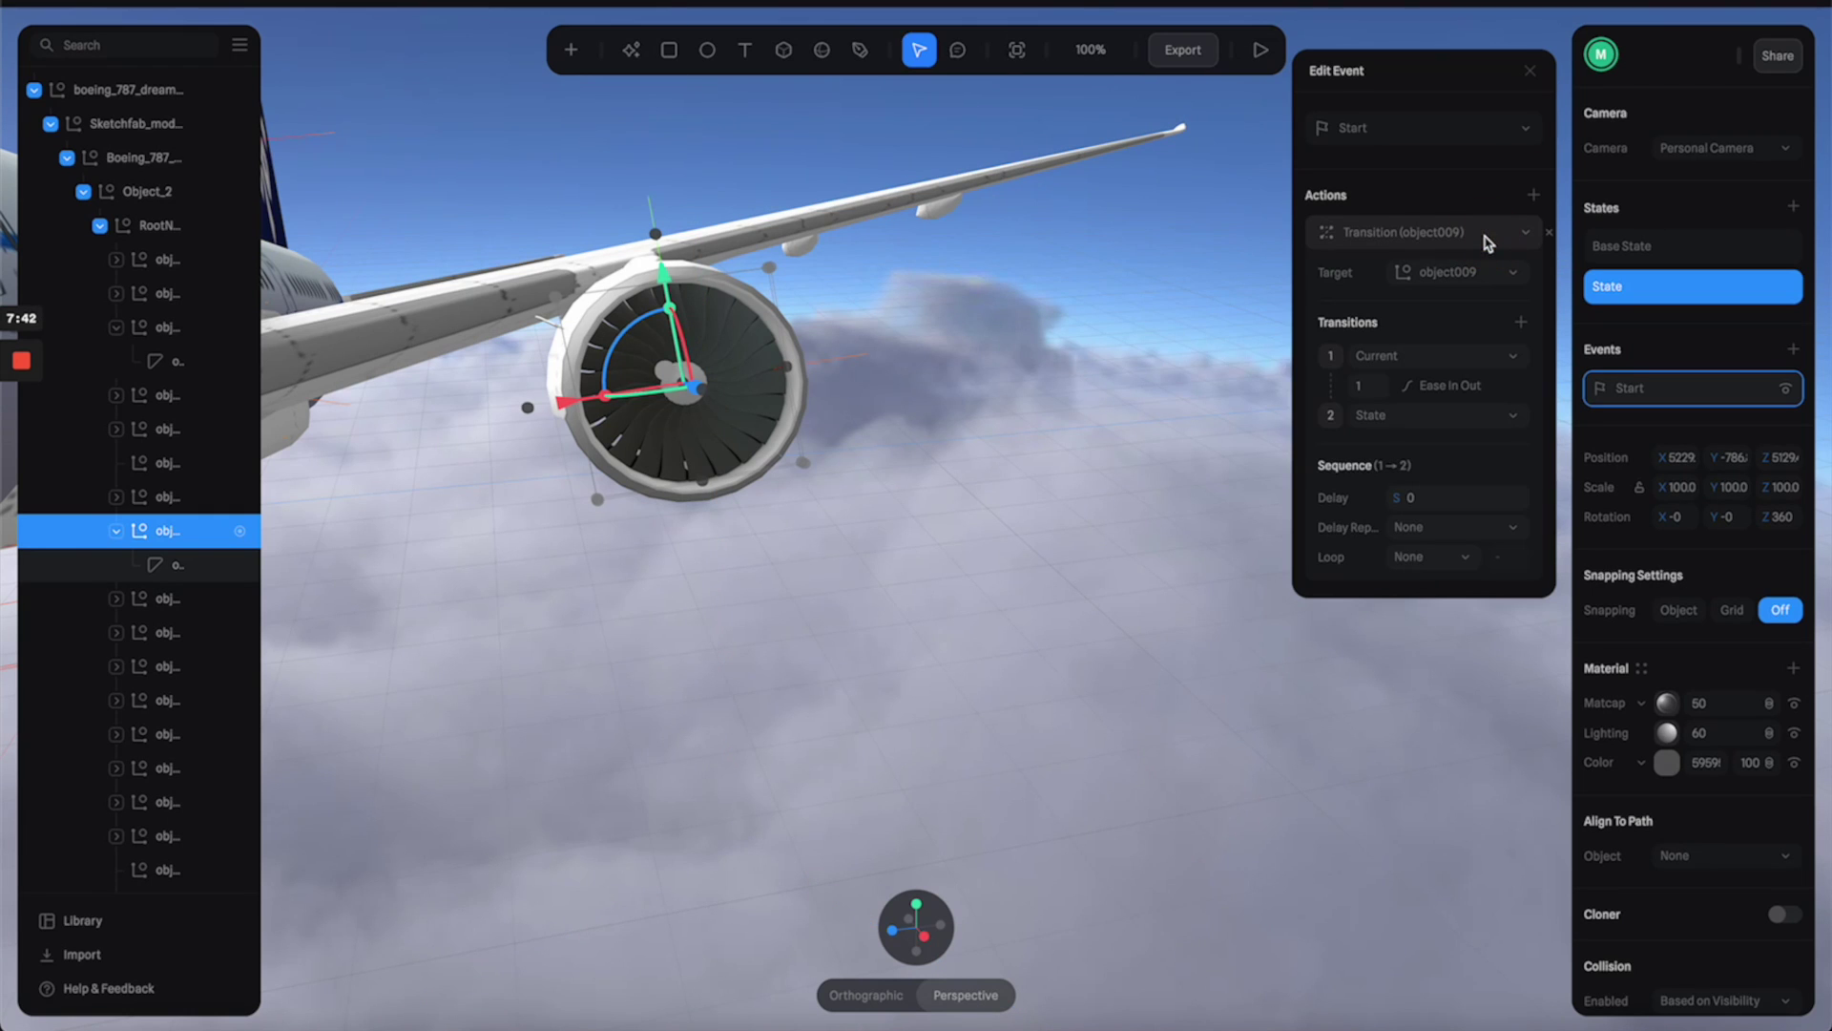
left_click(1425, 358)
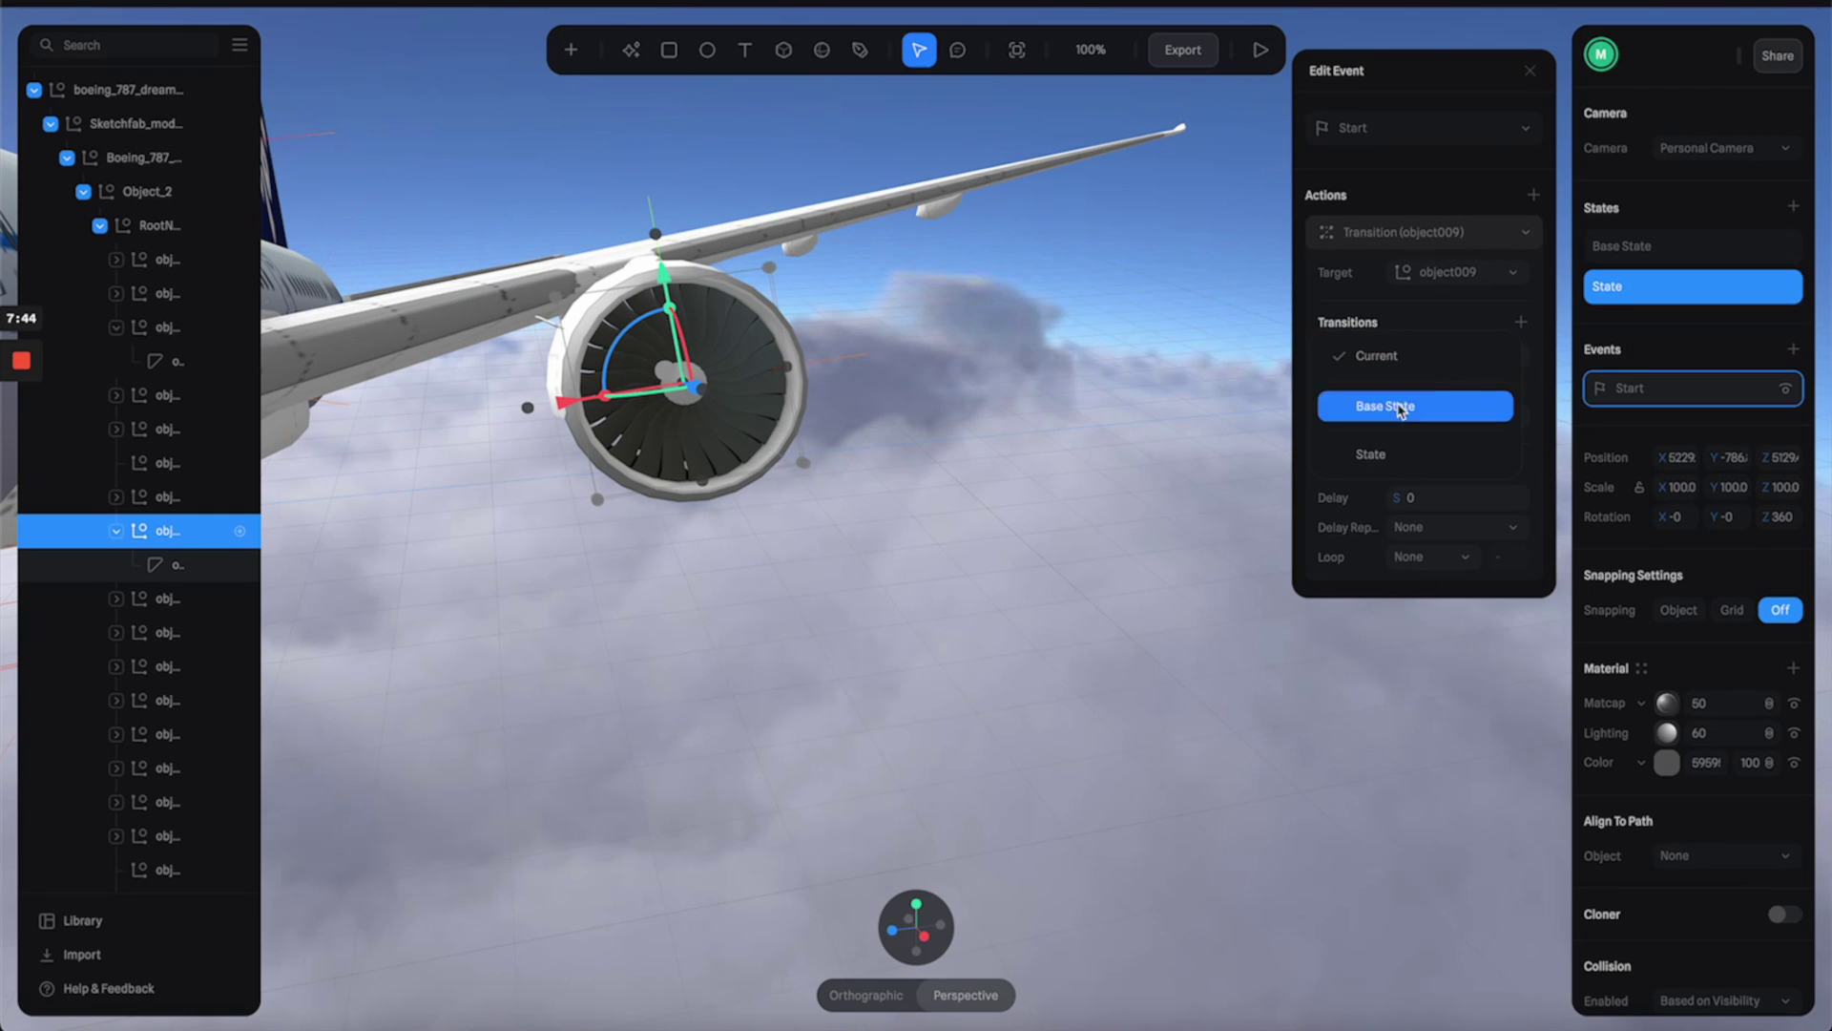
left_click(1425, 408)
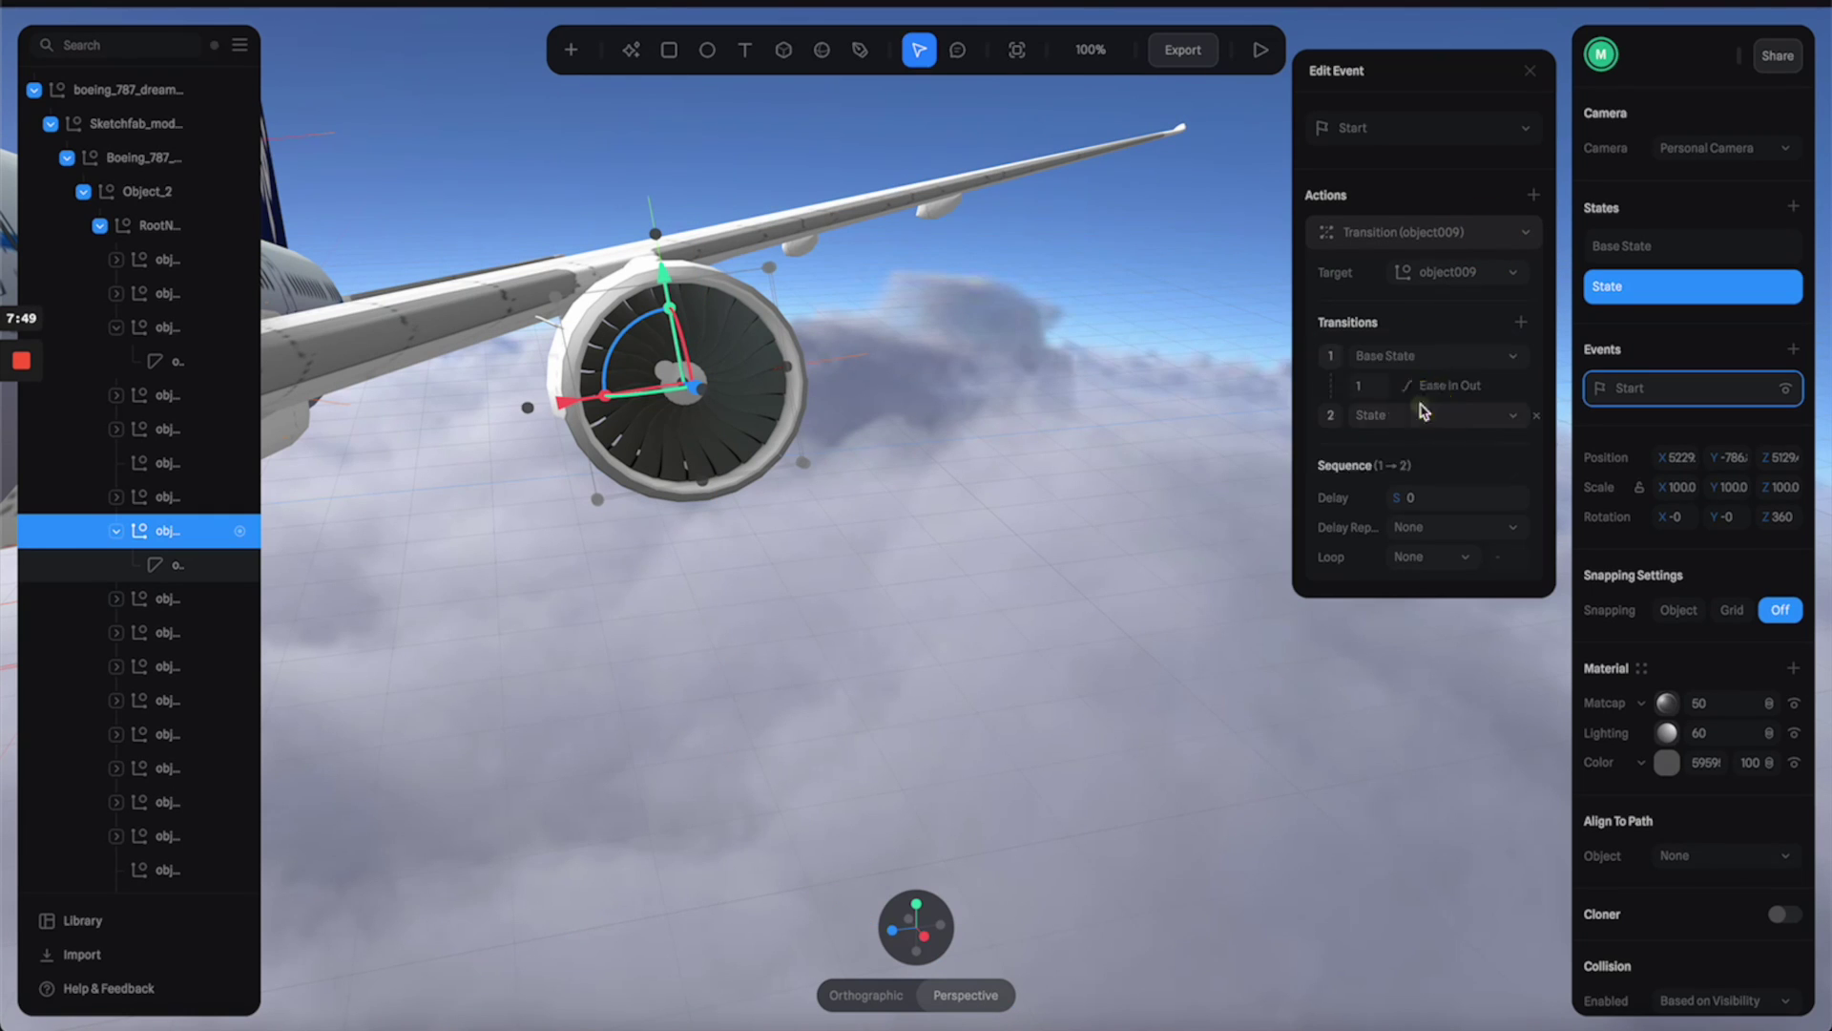
left_click(1422, 422)
left_click(1402, 414)
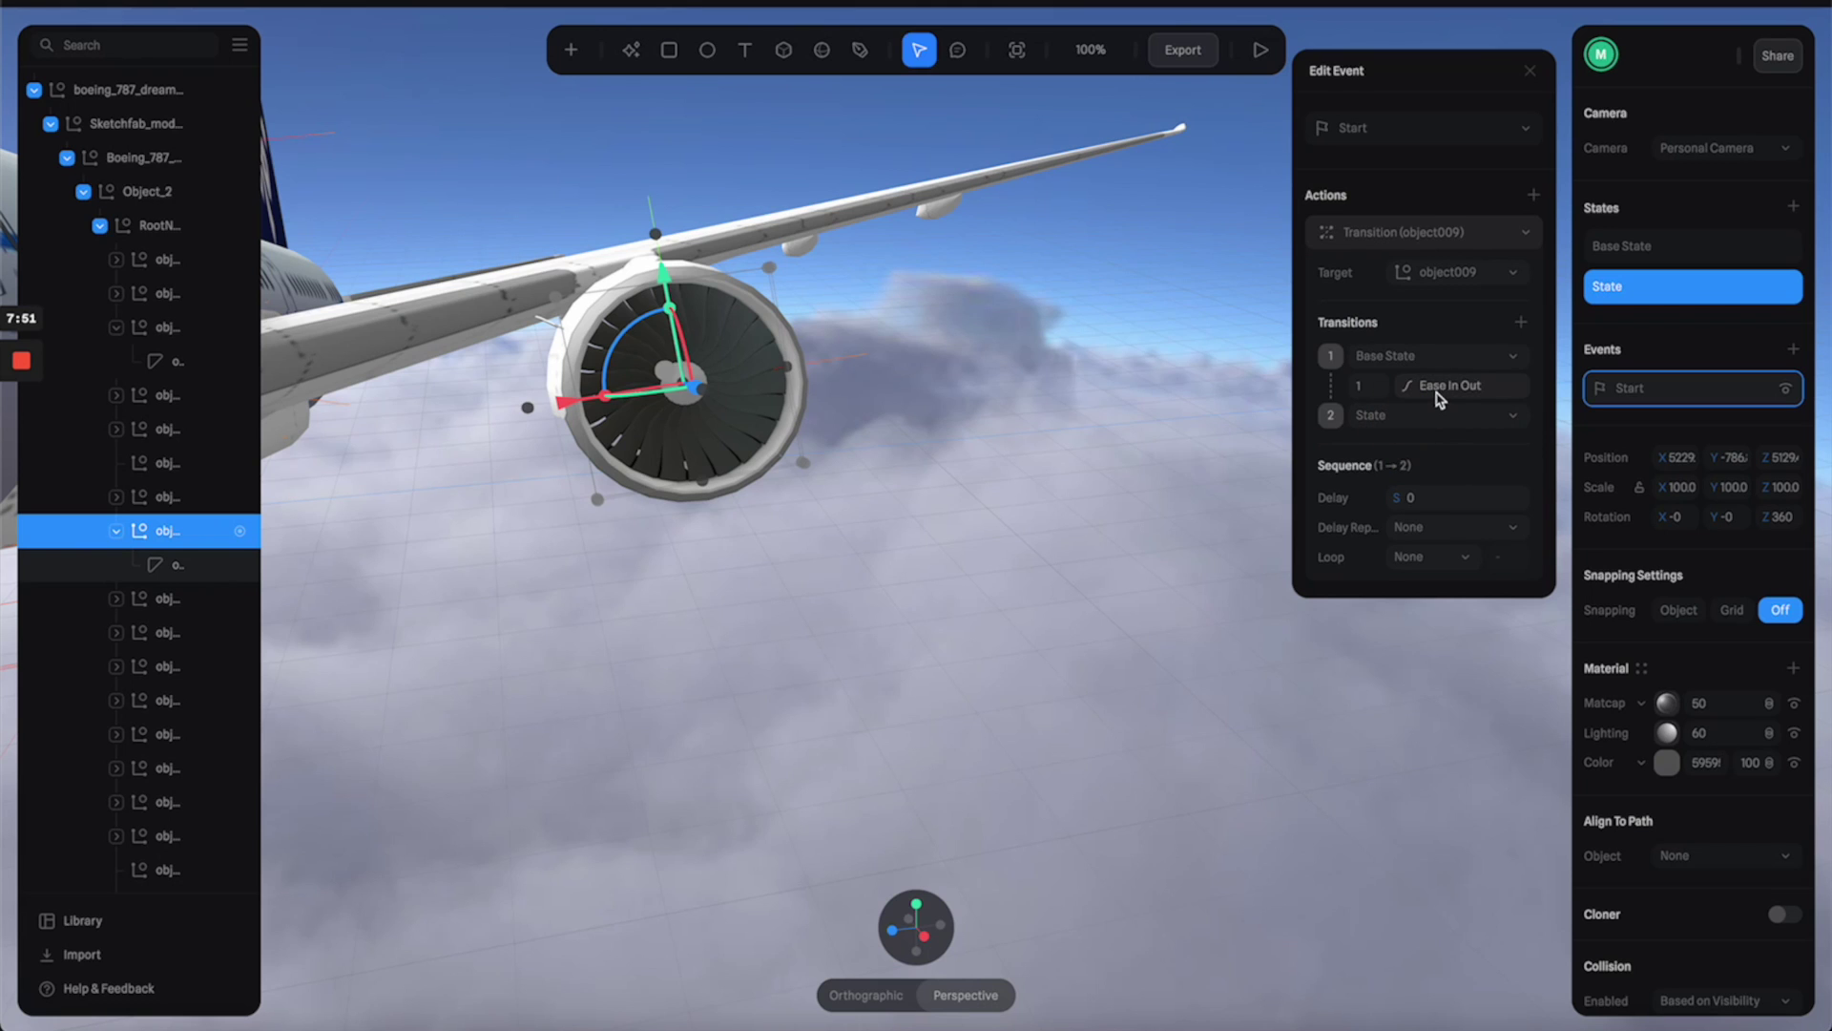
Step: Make the transition Linear over 2 seconds and loop it infinitely
left_click(1441, 386)
left_click(1429, 461)
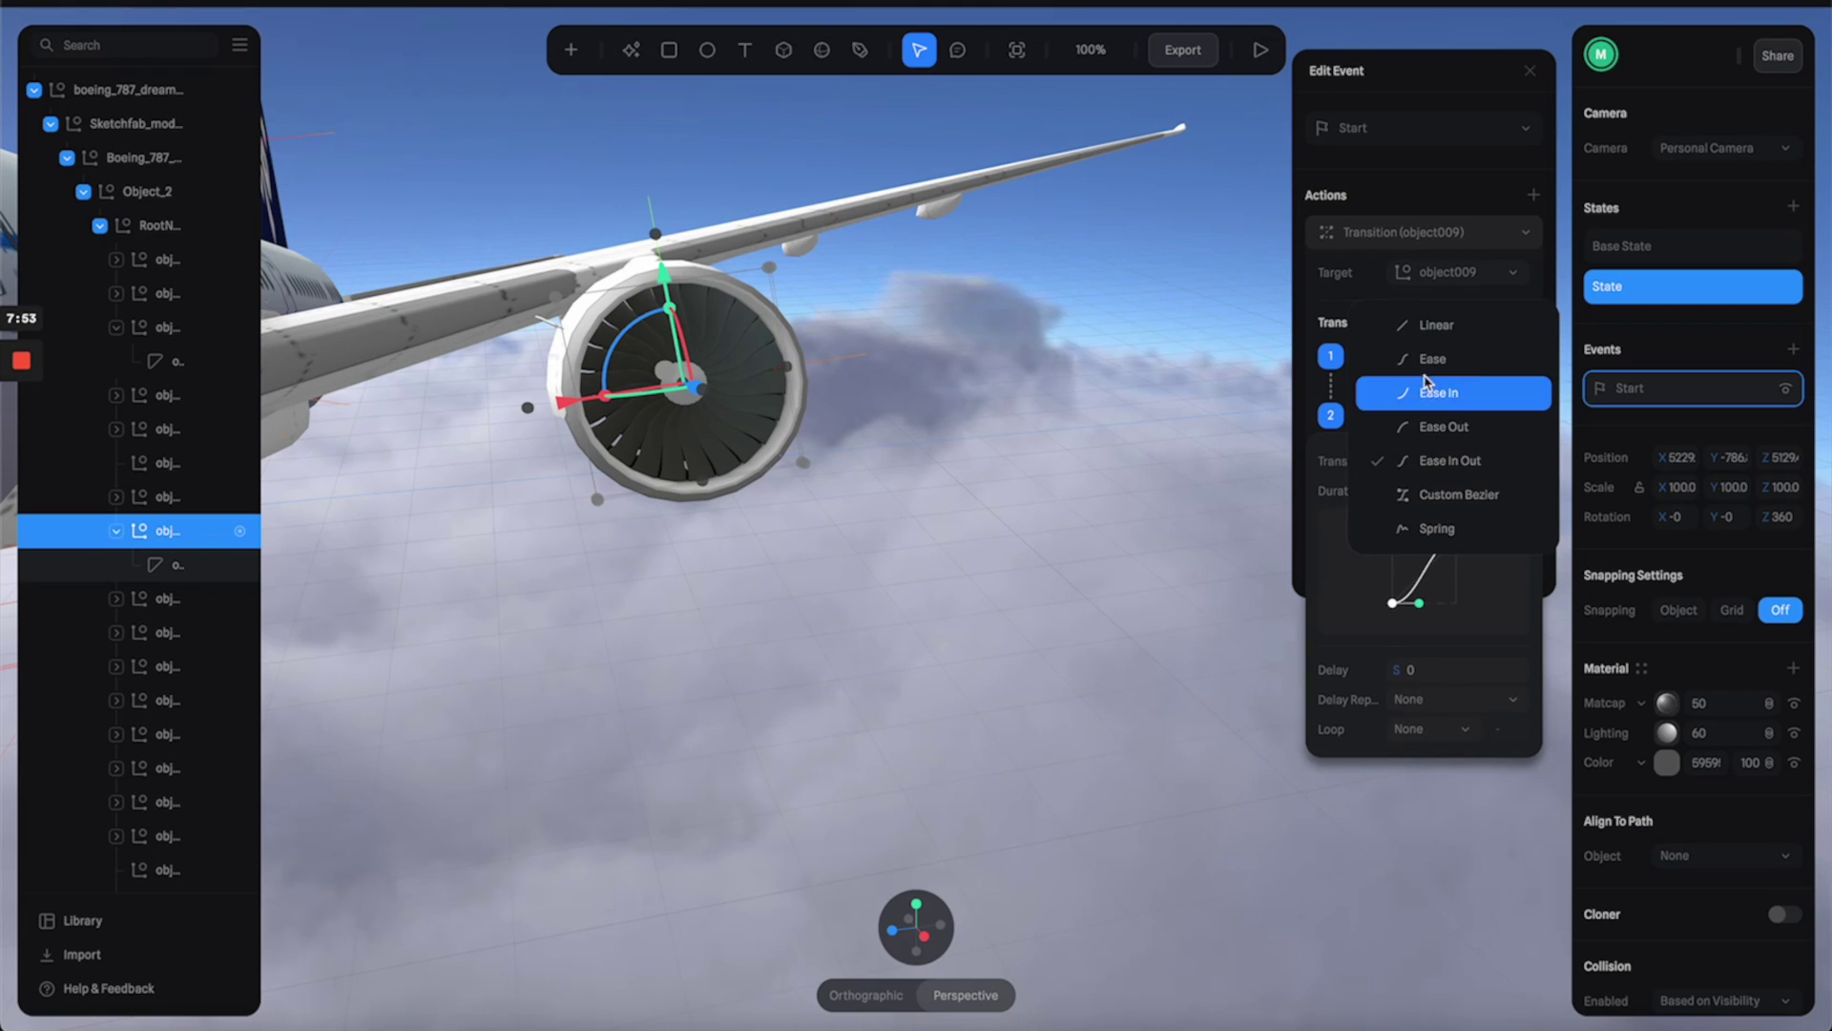
left_click(1431, 329)
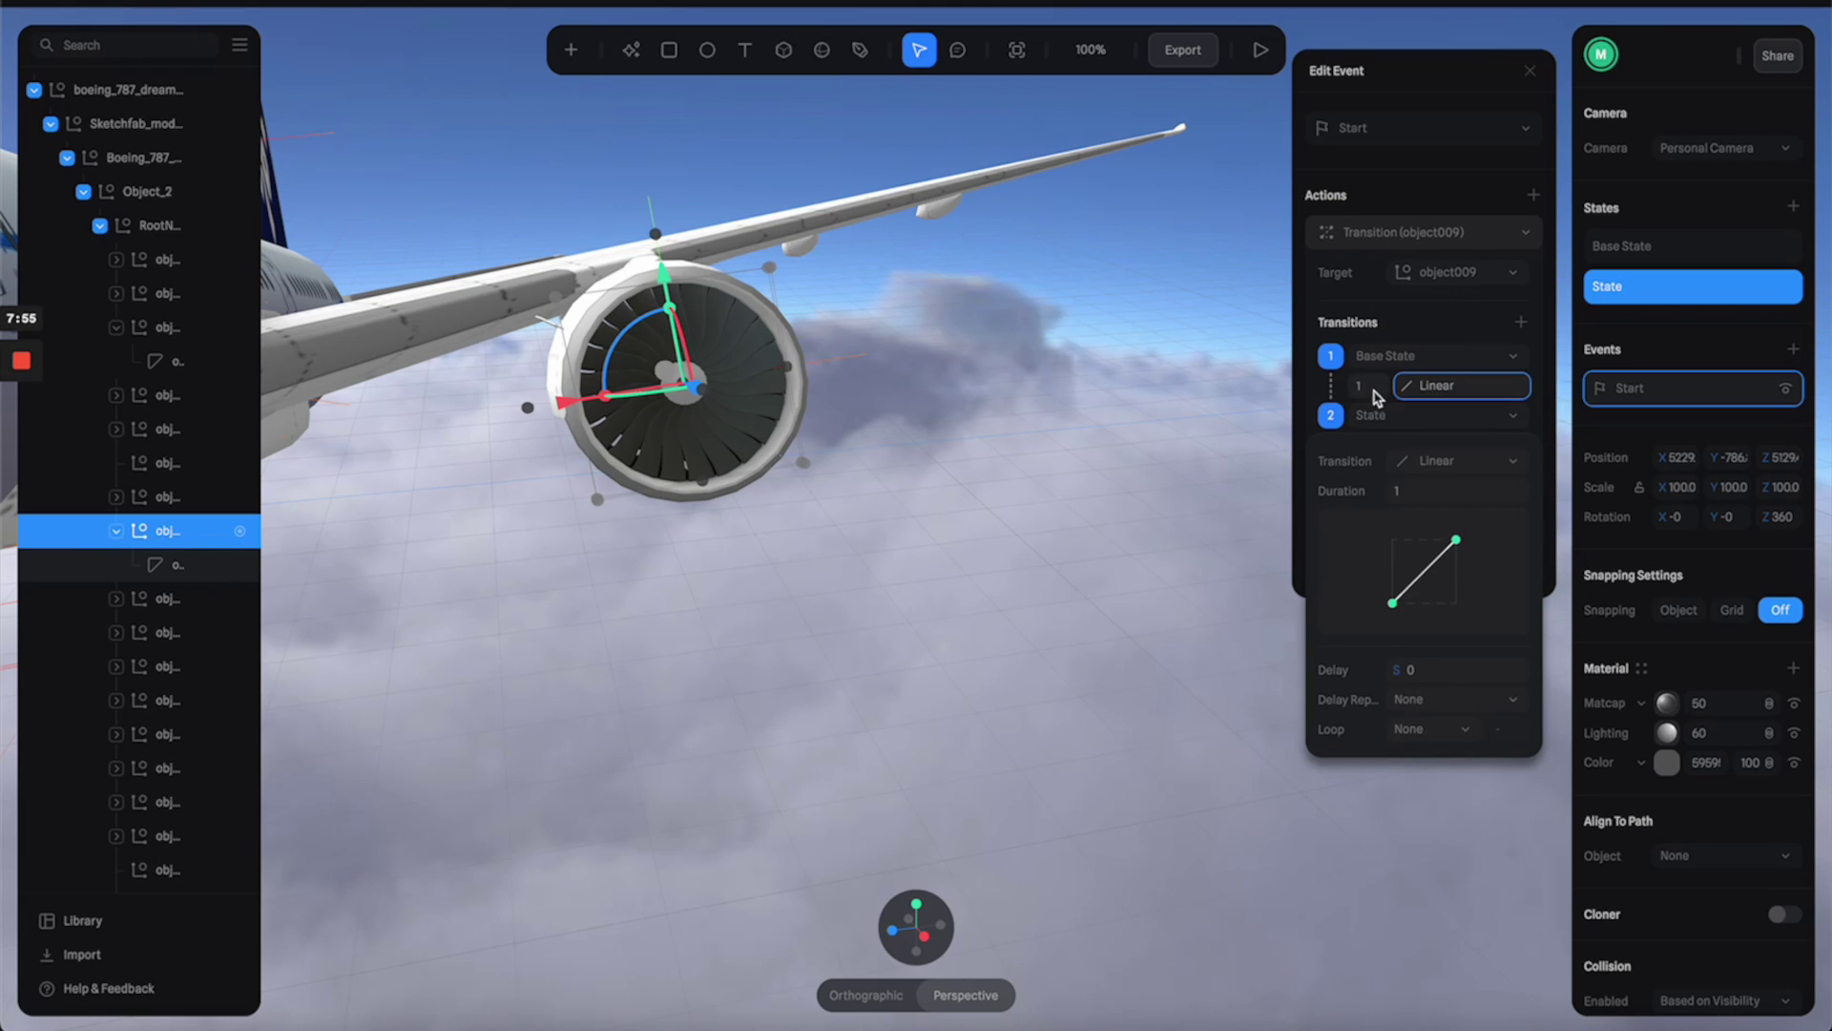
left_click(1372, 386)
type("2")
left_click(1474, 474)
left_click(1464, 556)
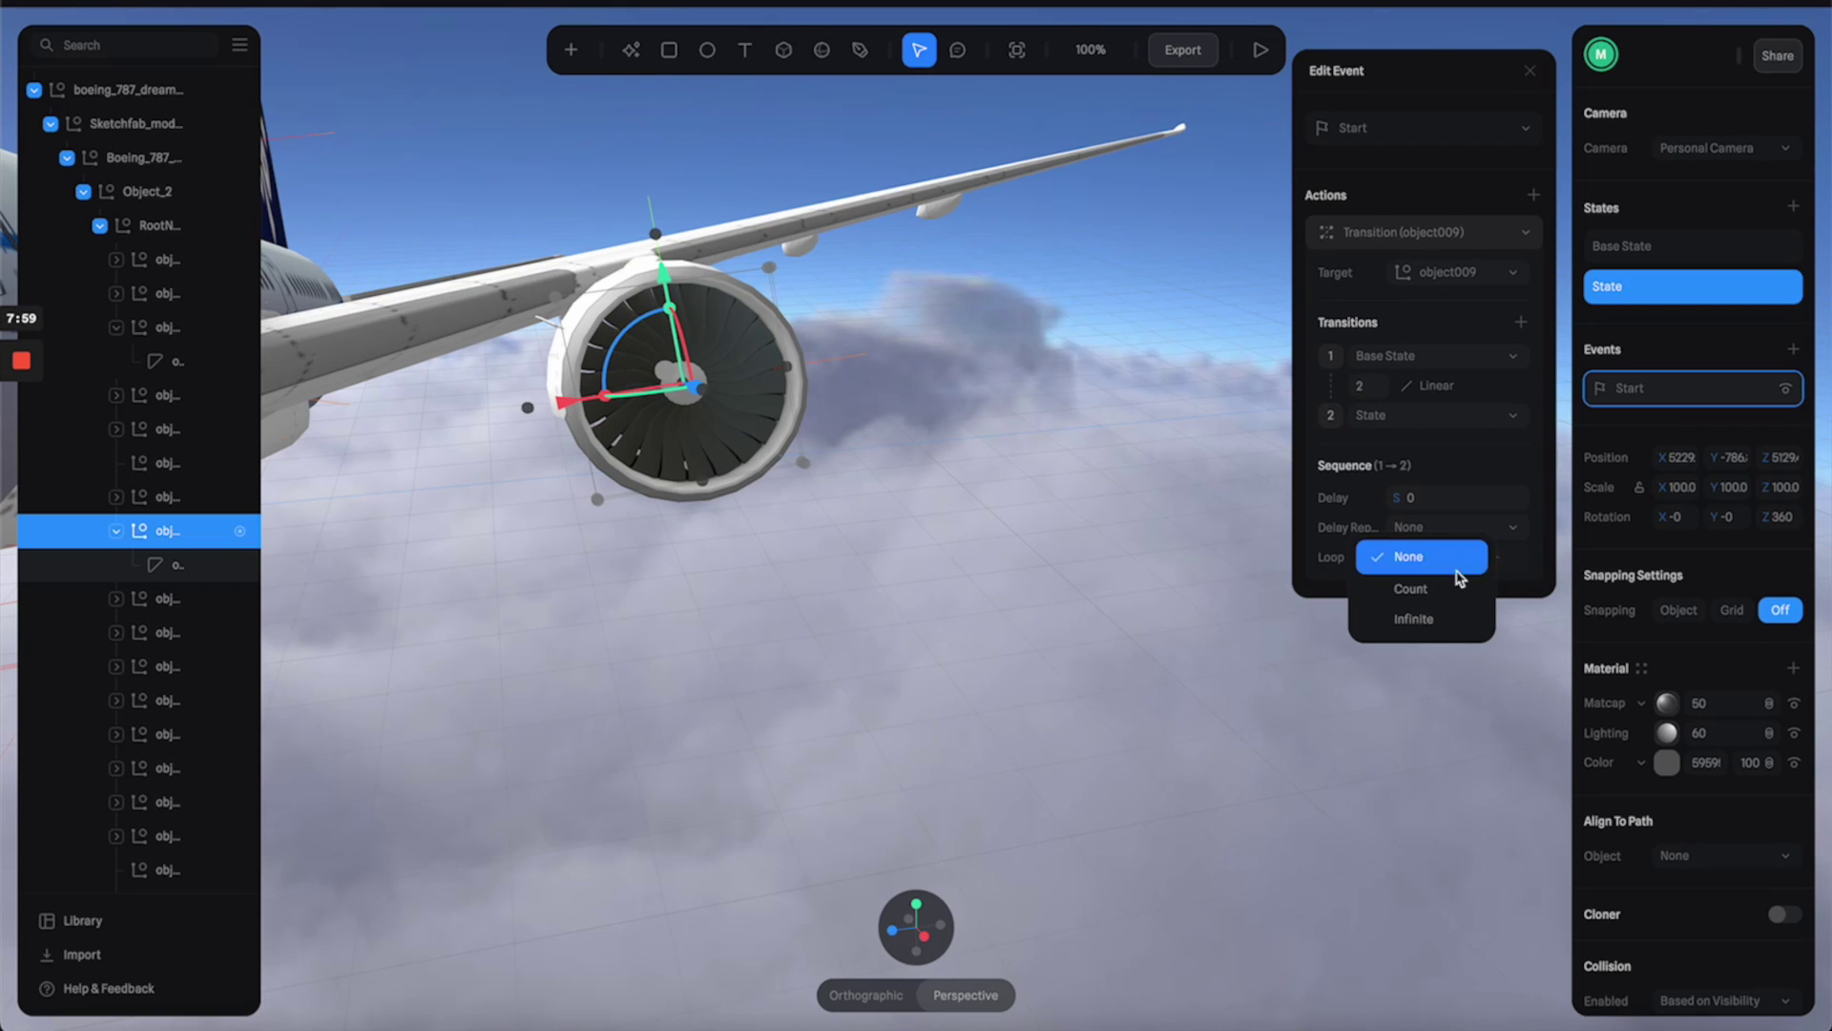
left_click(1443, 585)
Step: Play the scene and orbit the camera below, above and beside the 787
left_click(1261, 49)
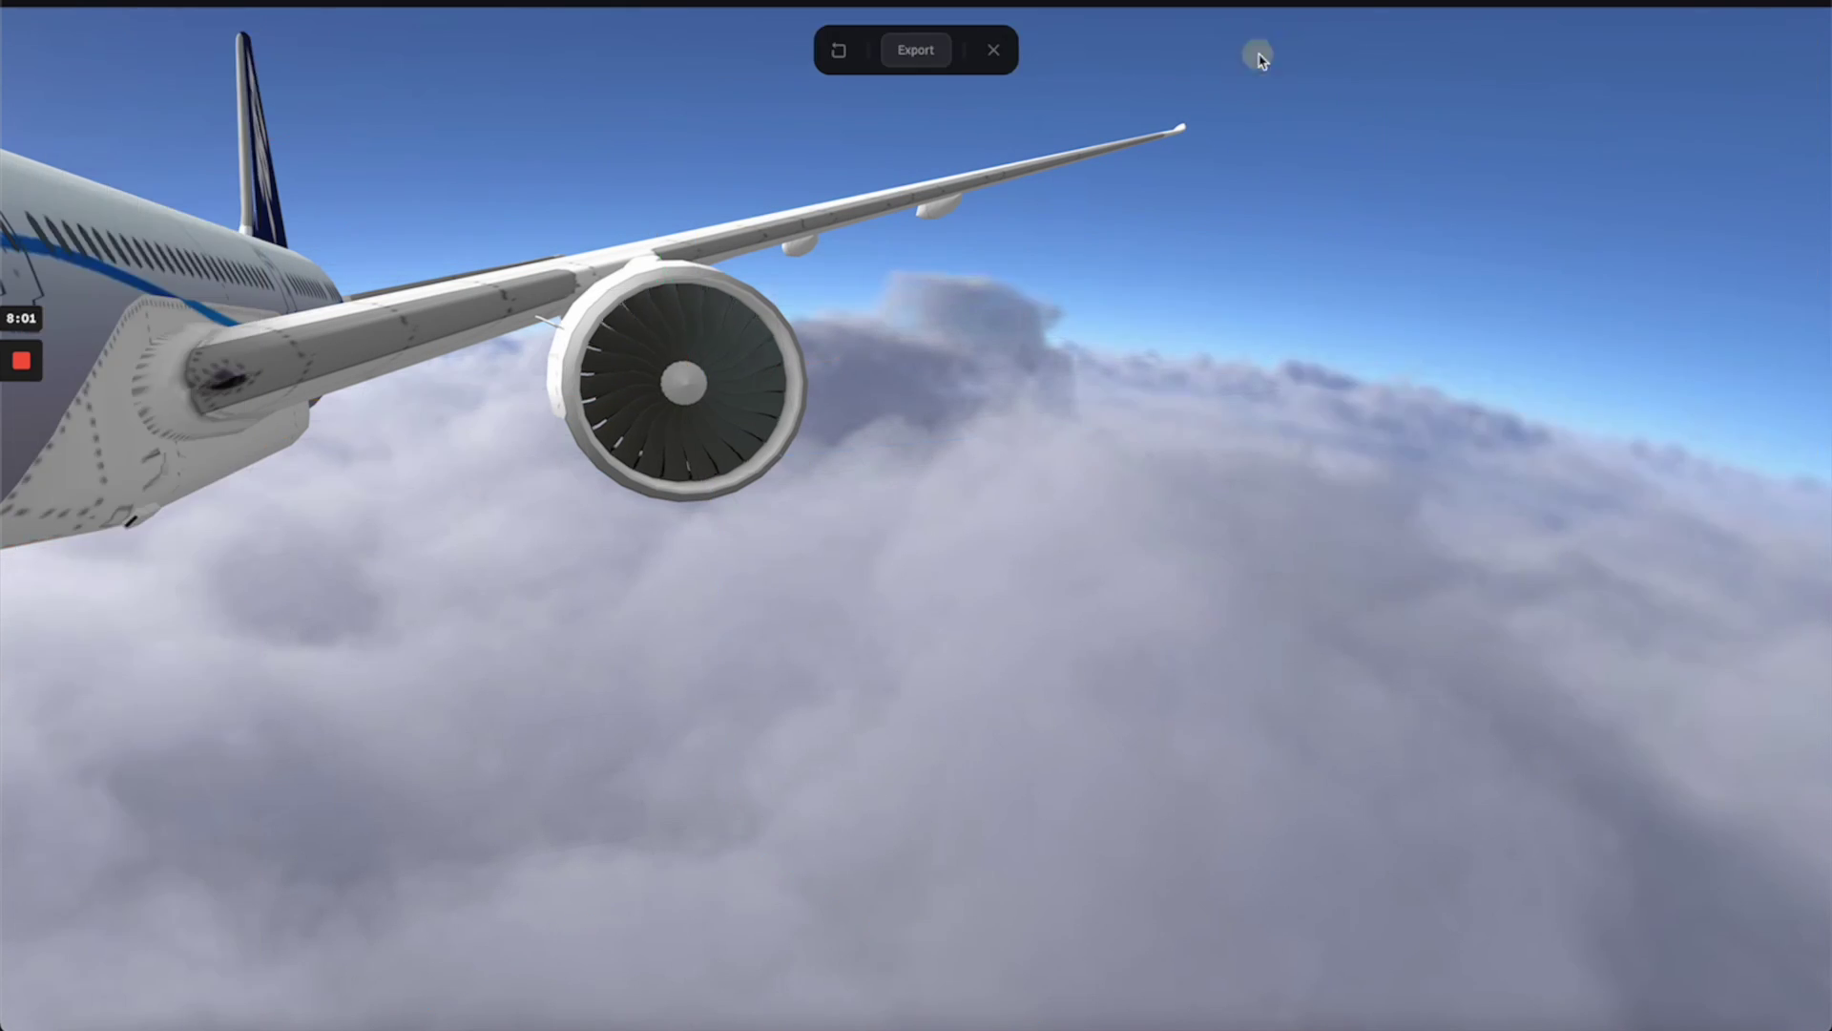
mouse_move(818, 437)
left_mouse_down()
mouse_move(757, 438)
mouse_move(818, 409)
mouse_move(811, 438)
left_mouse_up()
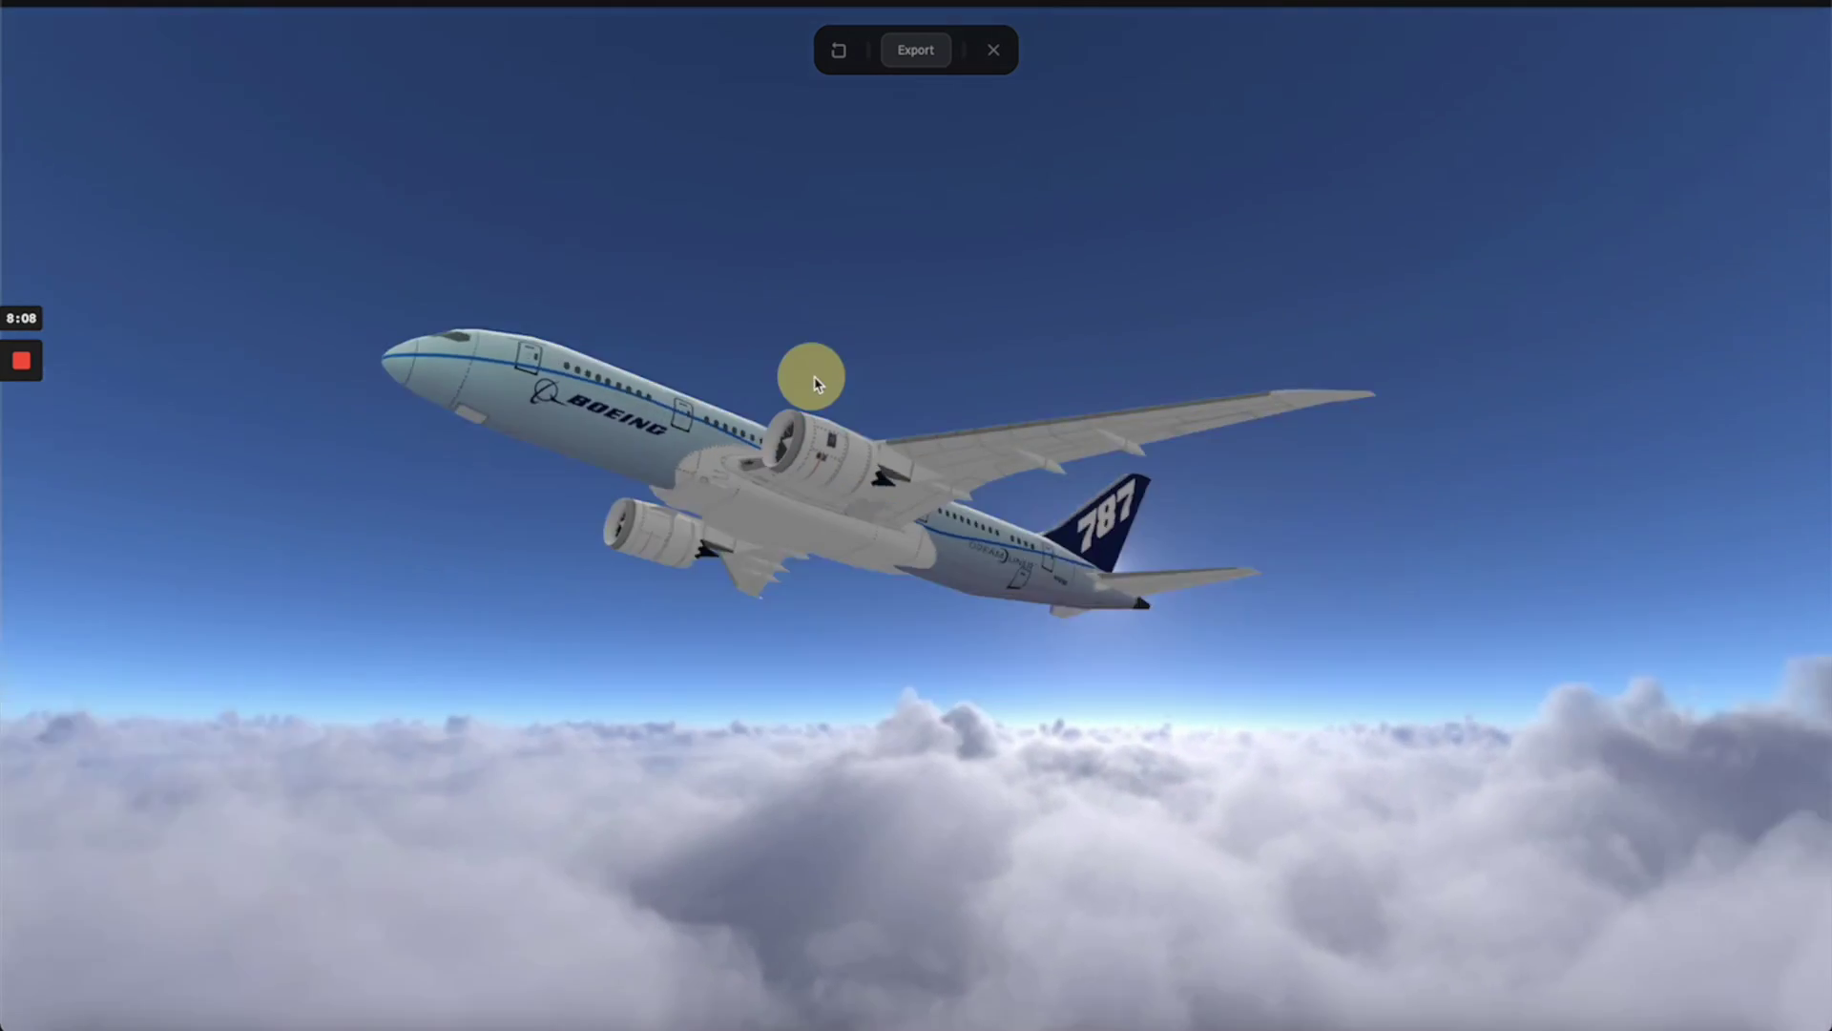
left_click_drag(814, 382, 817, 442)
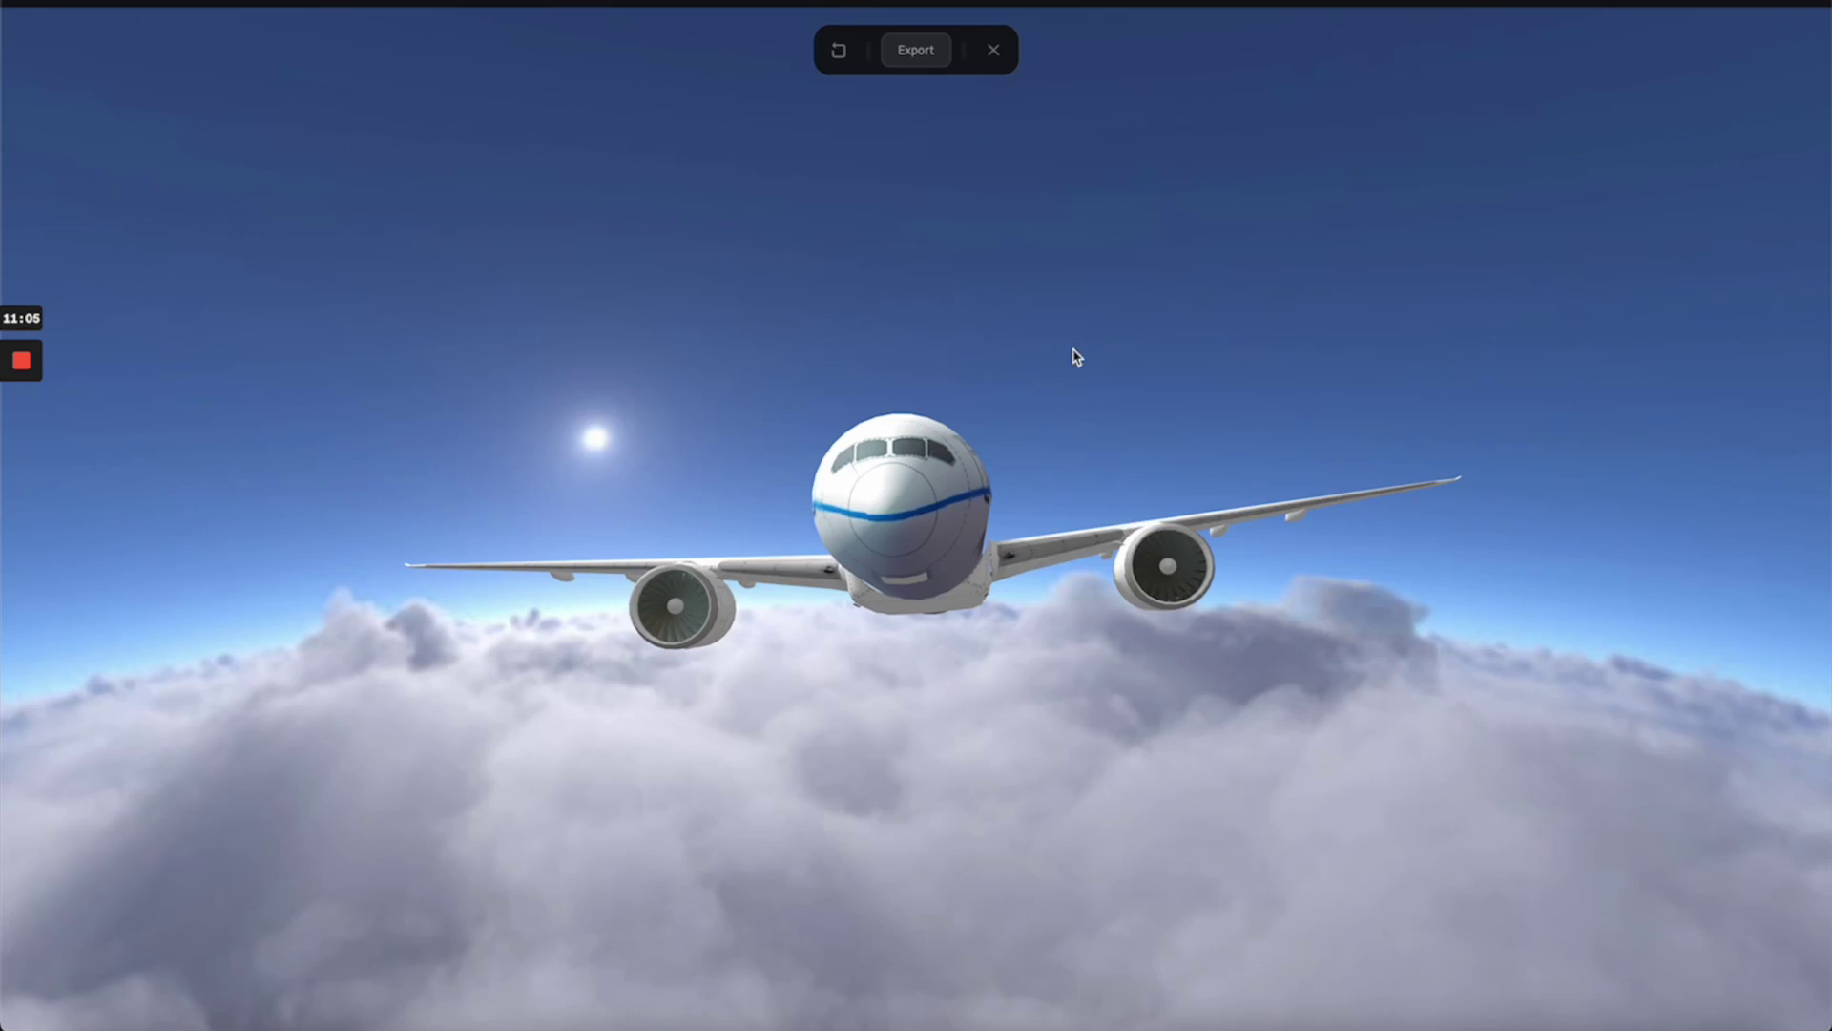
left_click_drag(1076, 357, 993, 368)
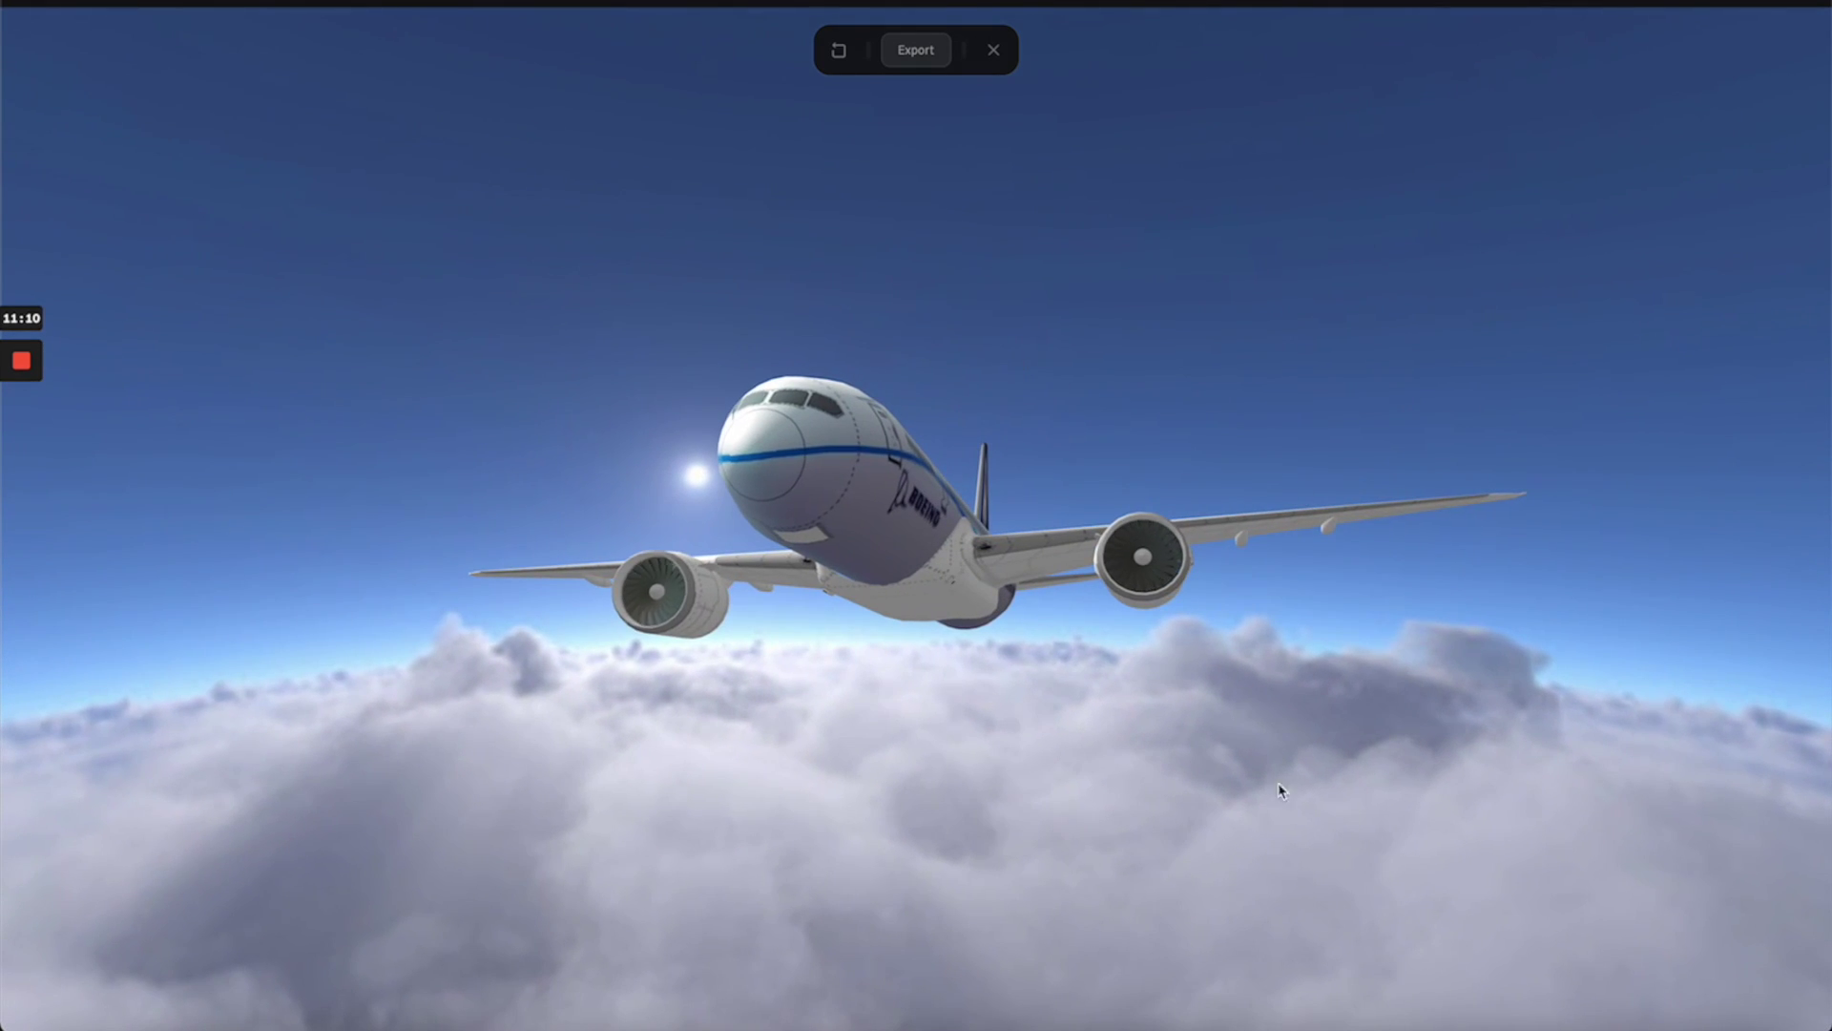
Step: In Export's Play Settings, set Logo, Pan, Zoom and Soft Orbit to No
left_click(995, 50)
left_click(1193, 55)
left_click(1085, 142)
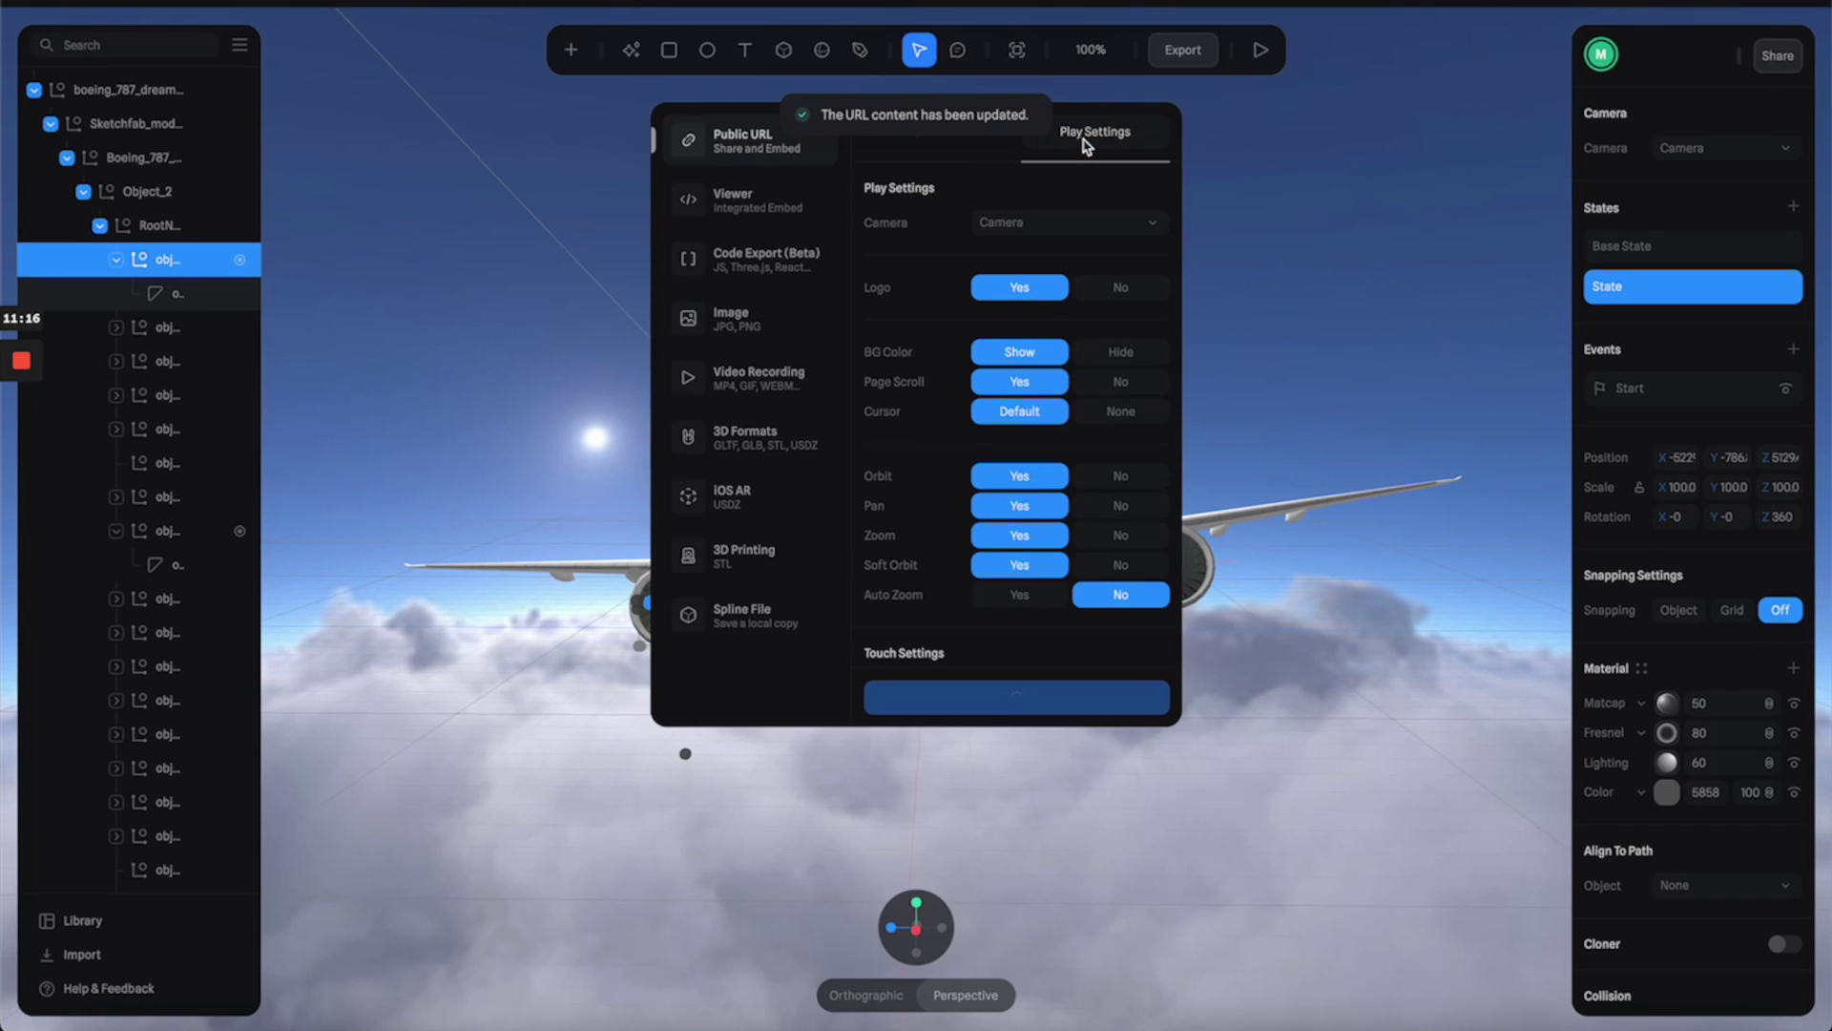
left_click(1122, 289)
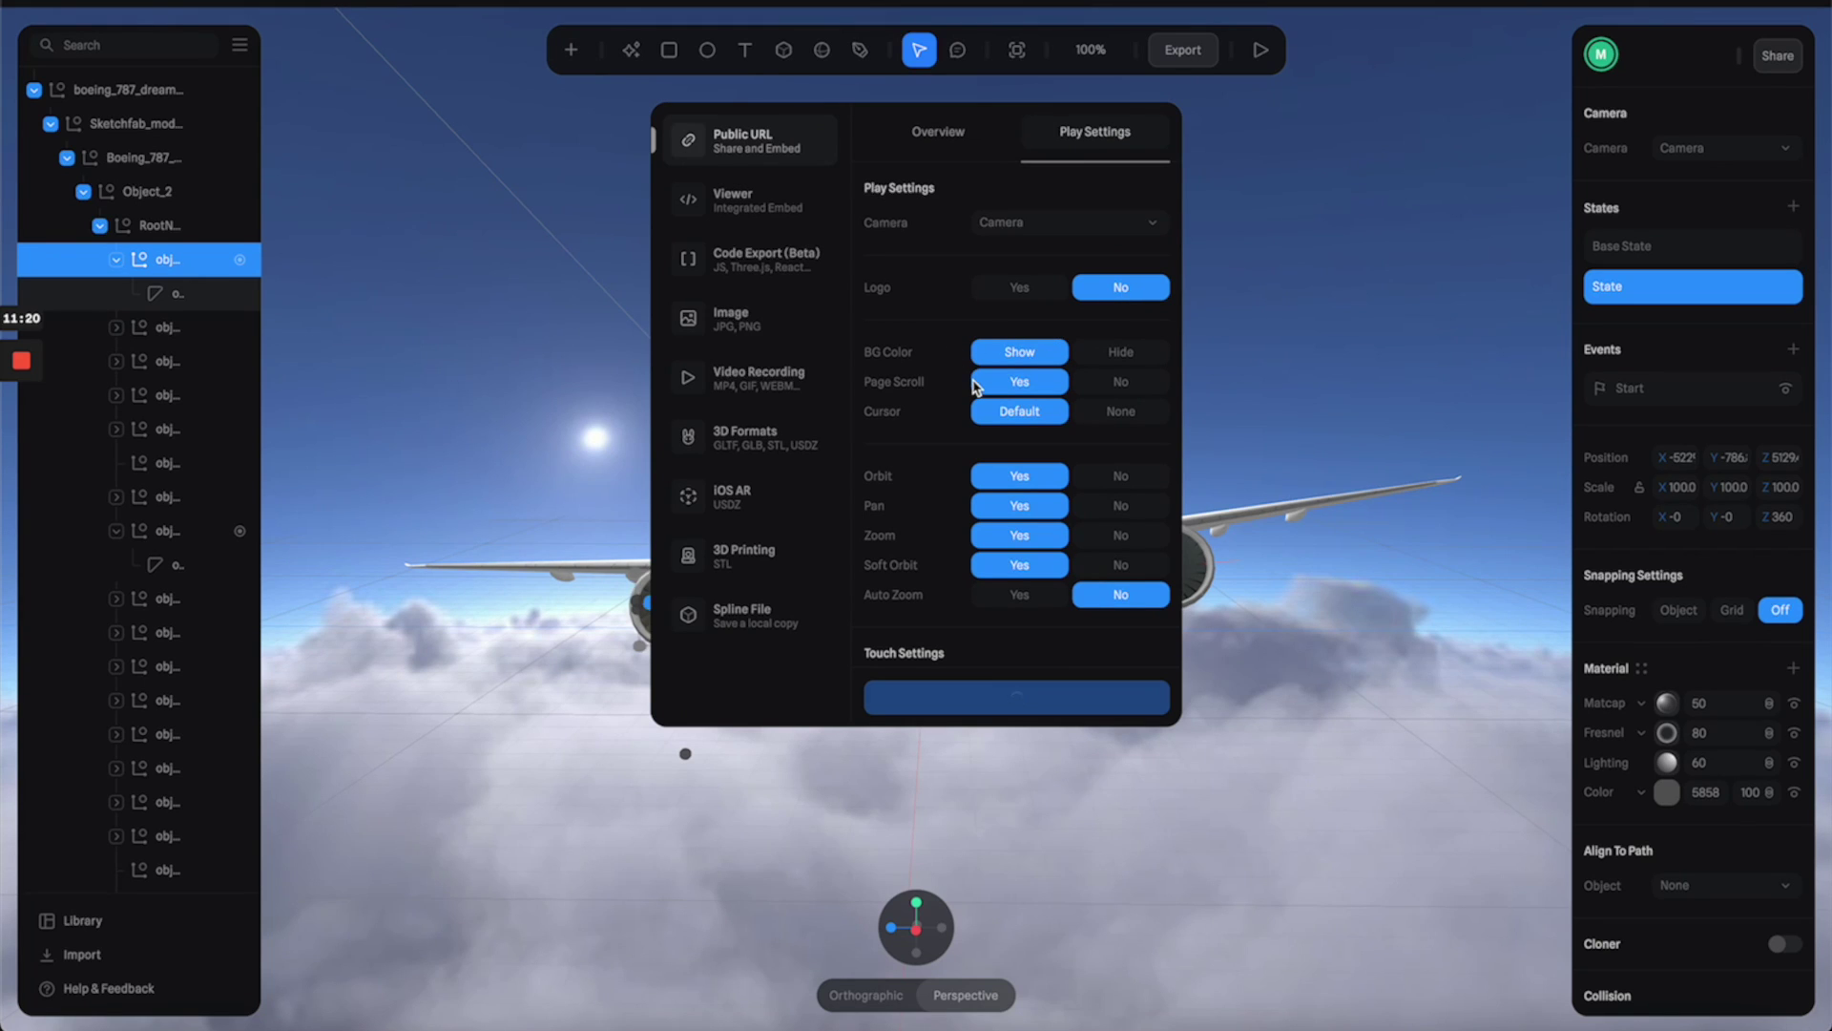
left_click(1126, 509)
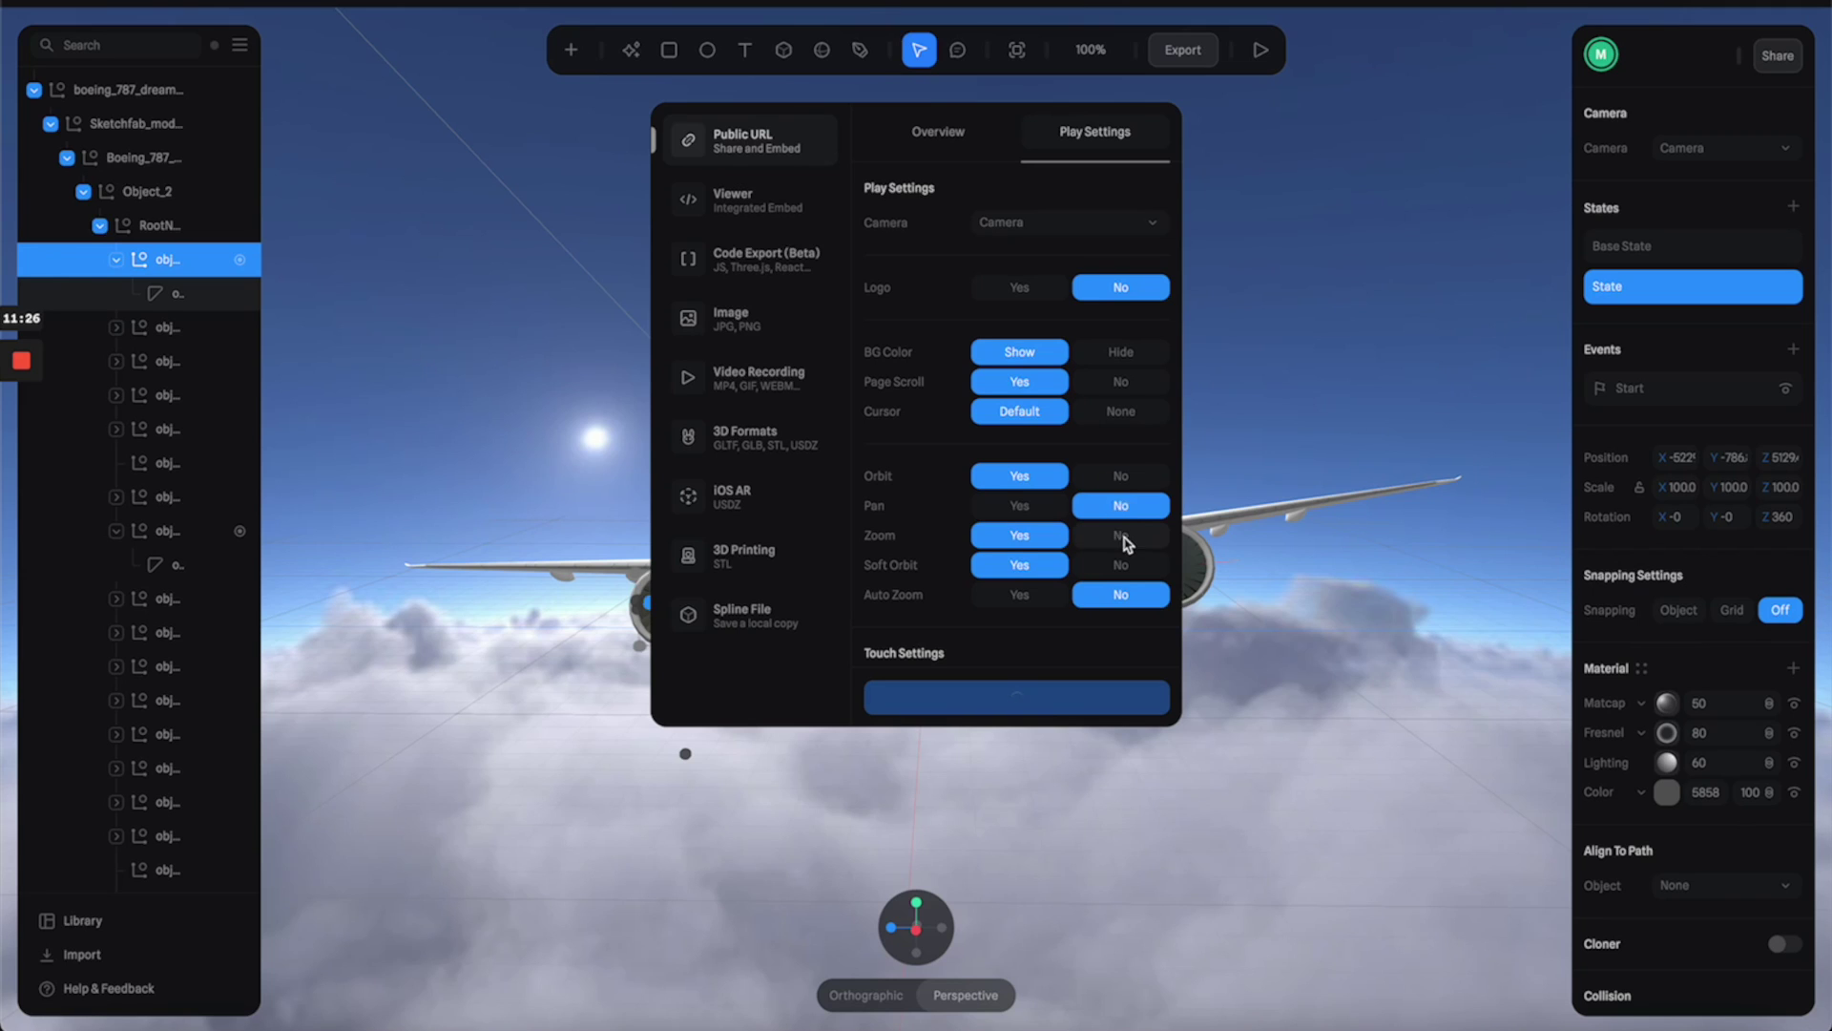
left_click(1125, 537)
left_click(1121, 567)
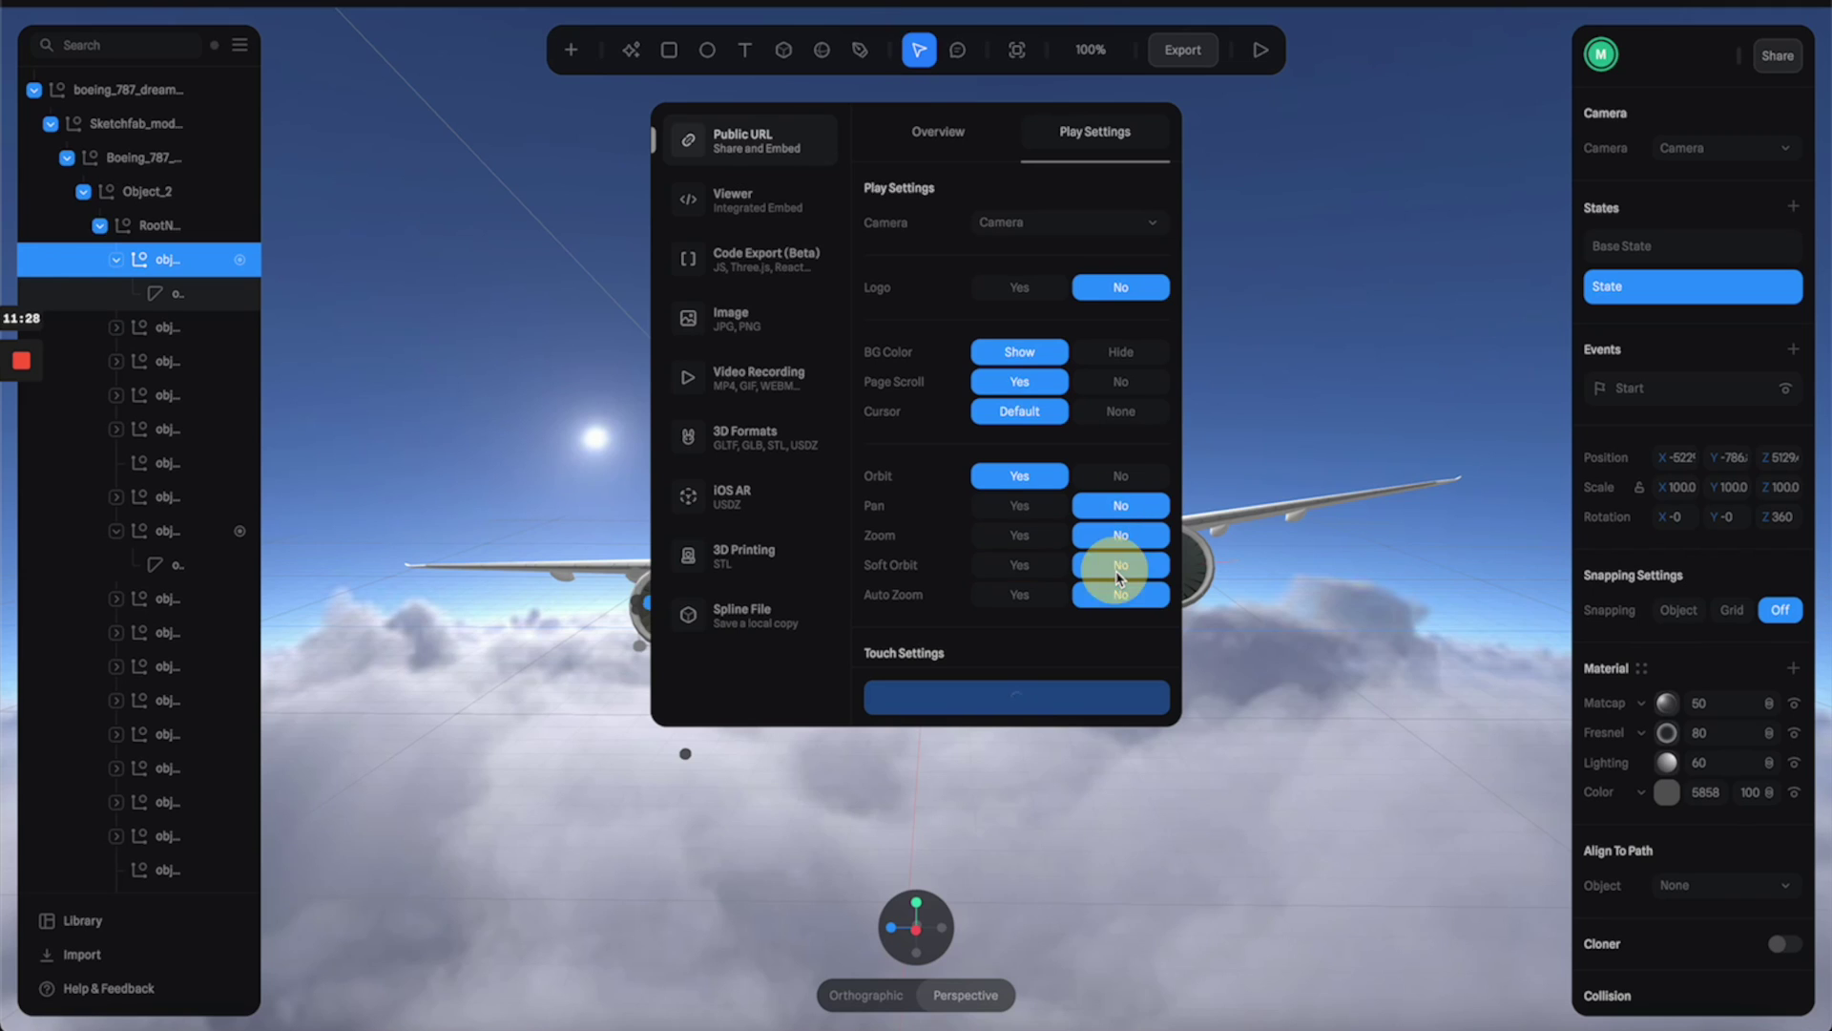
scroll(1120, 572, "down", 4)
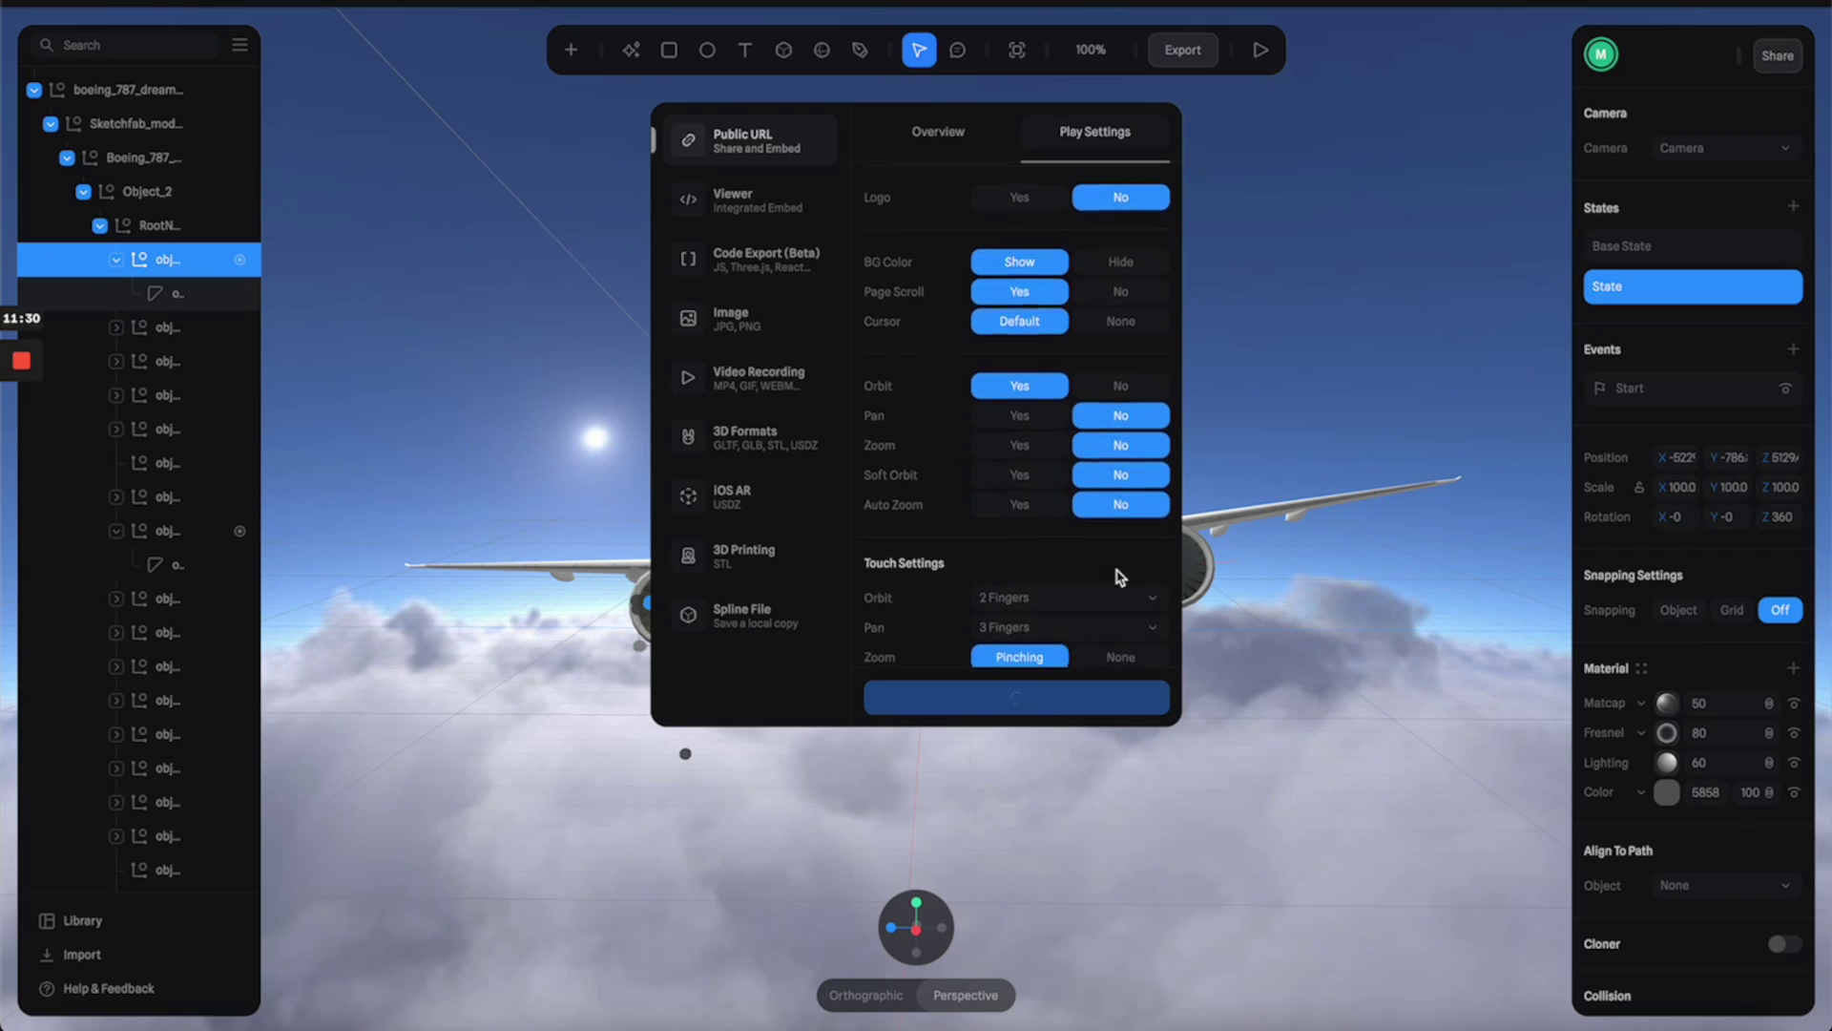
scroll(1051, 605, "down", 1)
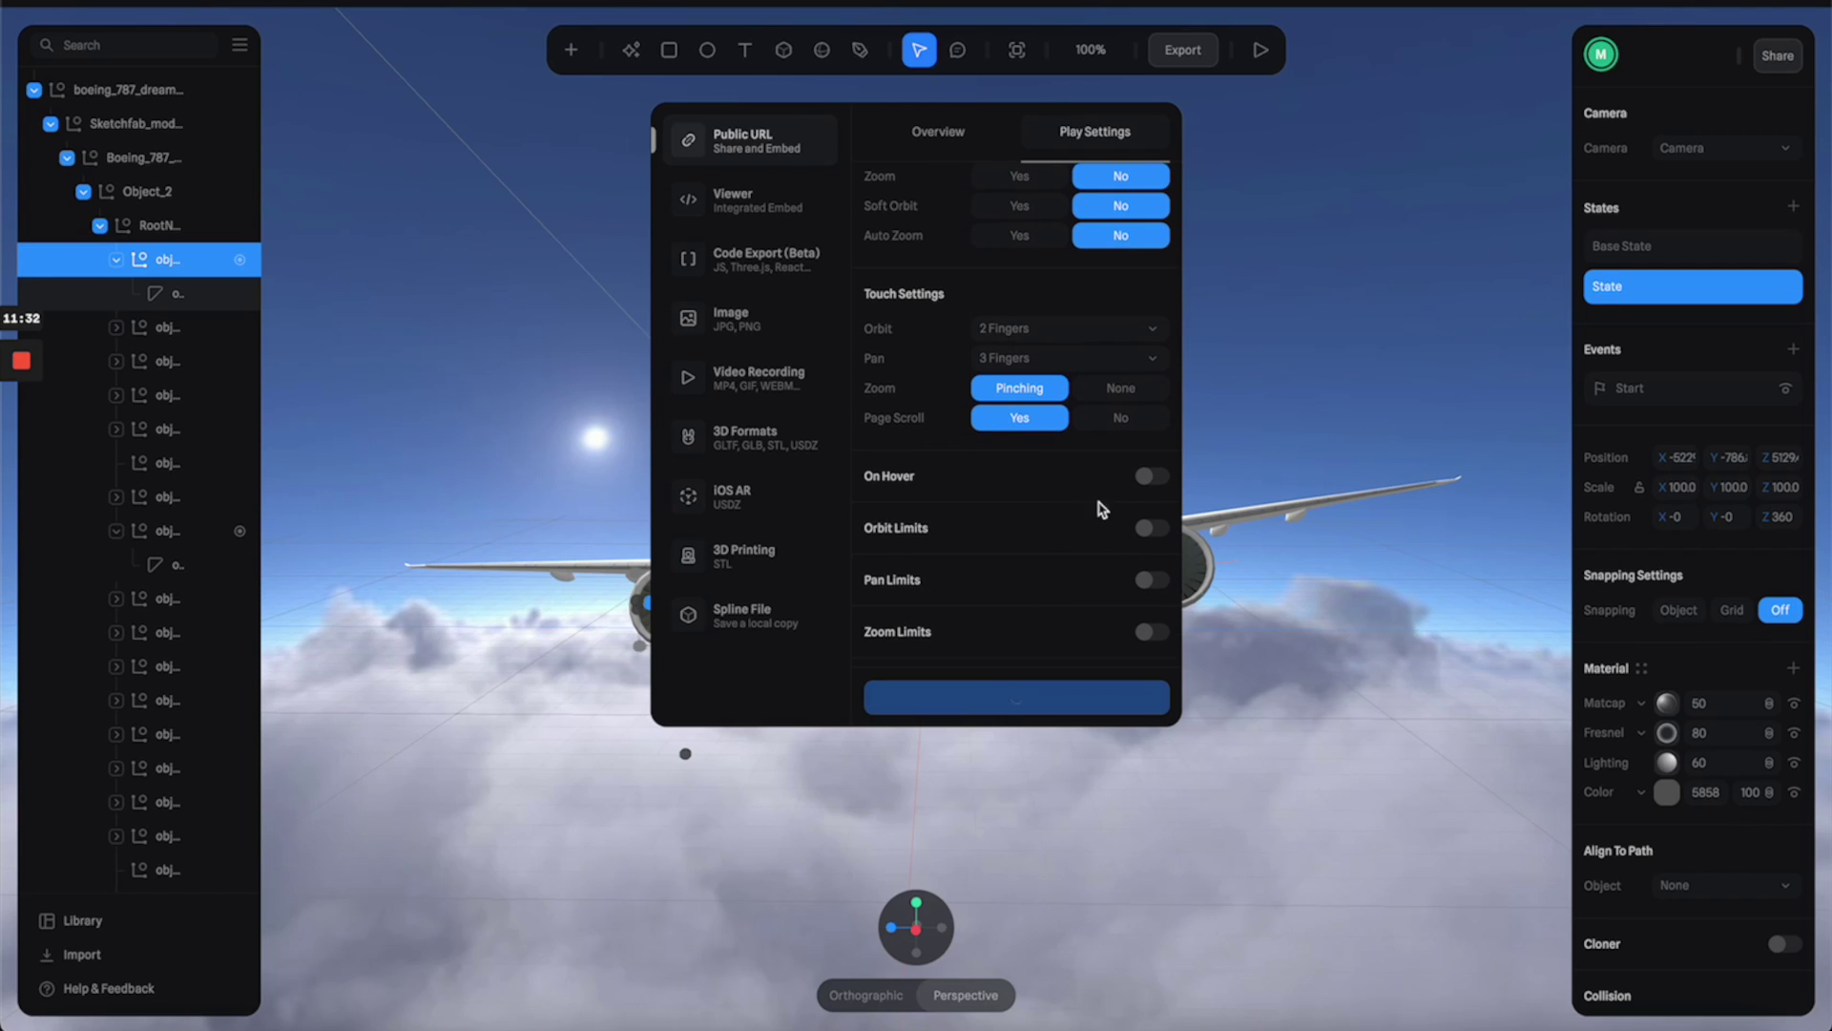
Step: Enable On Hover camera orbit at sensitivity 5 with No Reset, and play the scene preview
left_click(1151, 477)
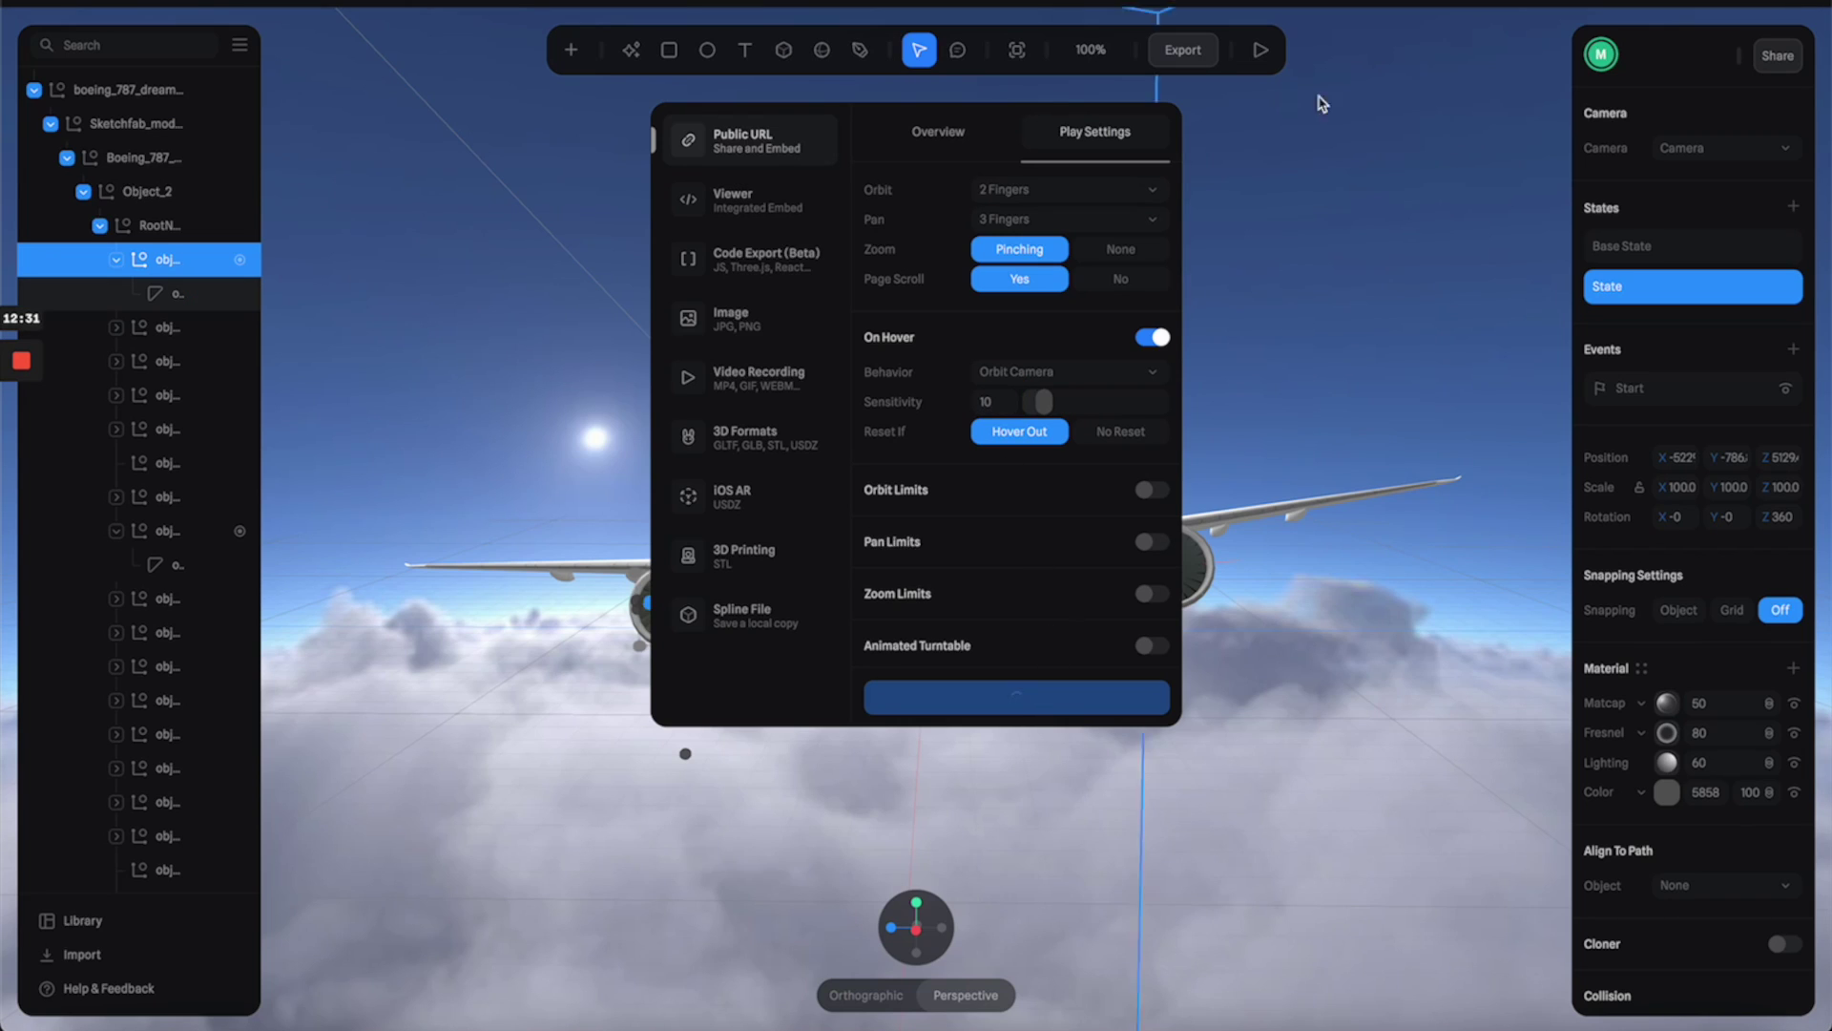
left_click(1261, 49)
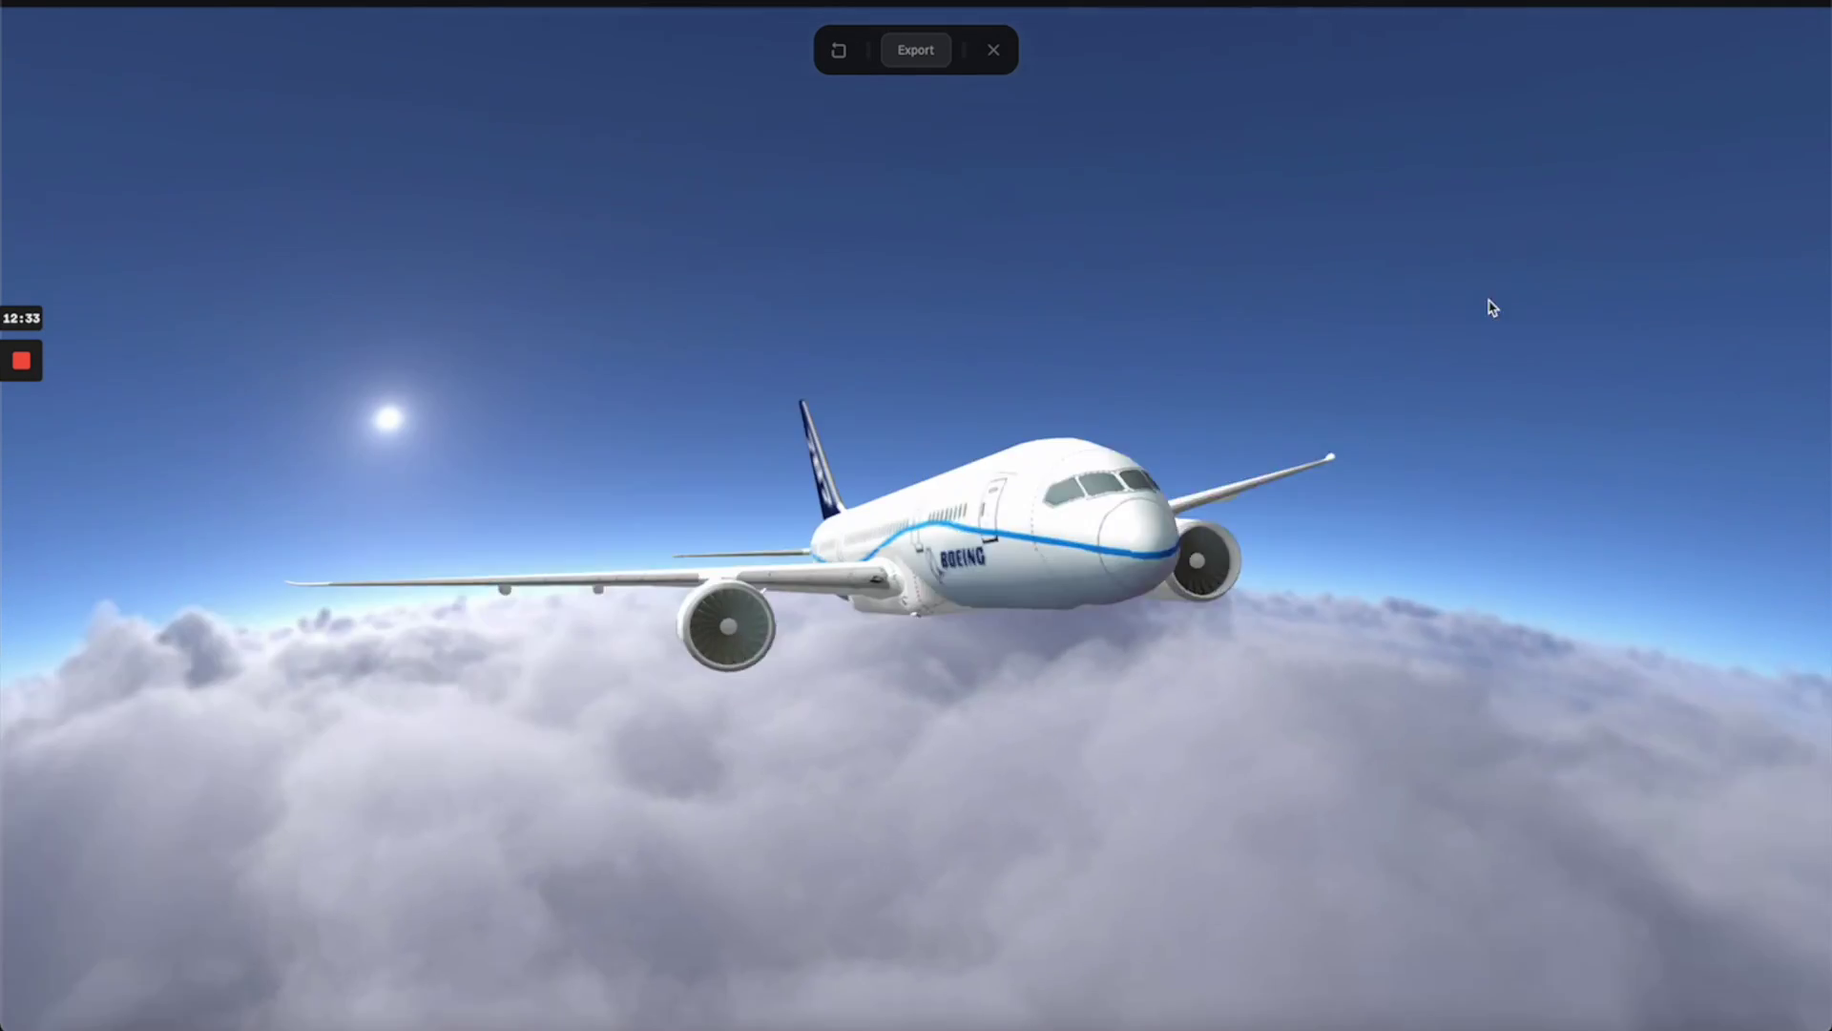
mouse_move(2, 334)
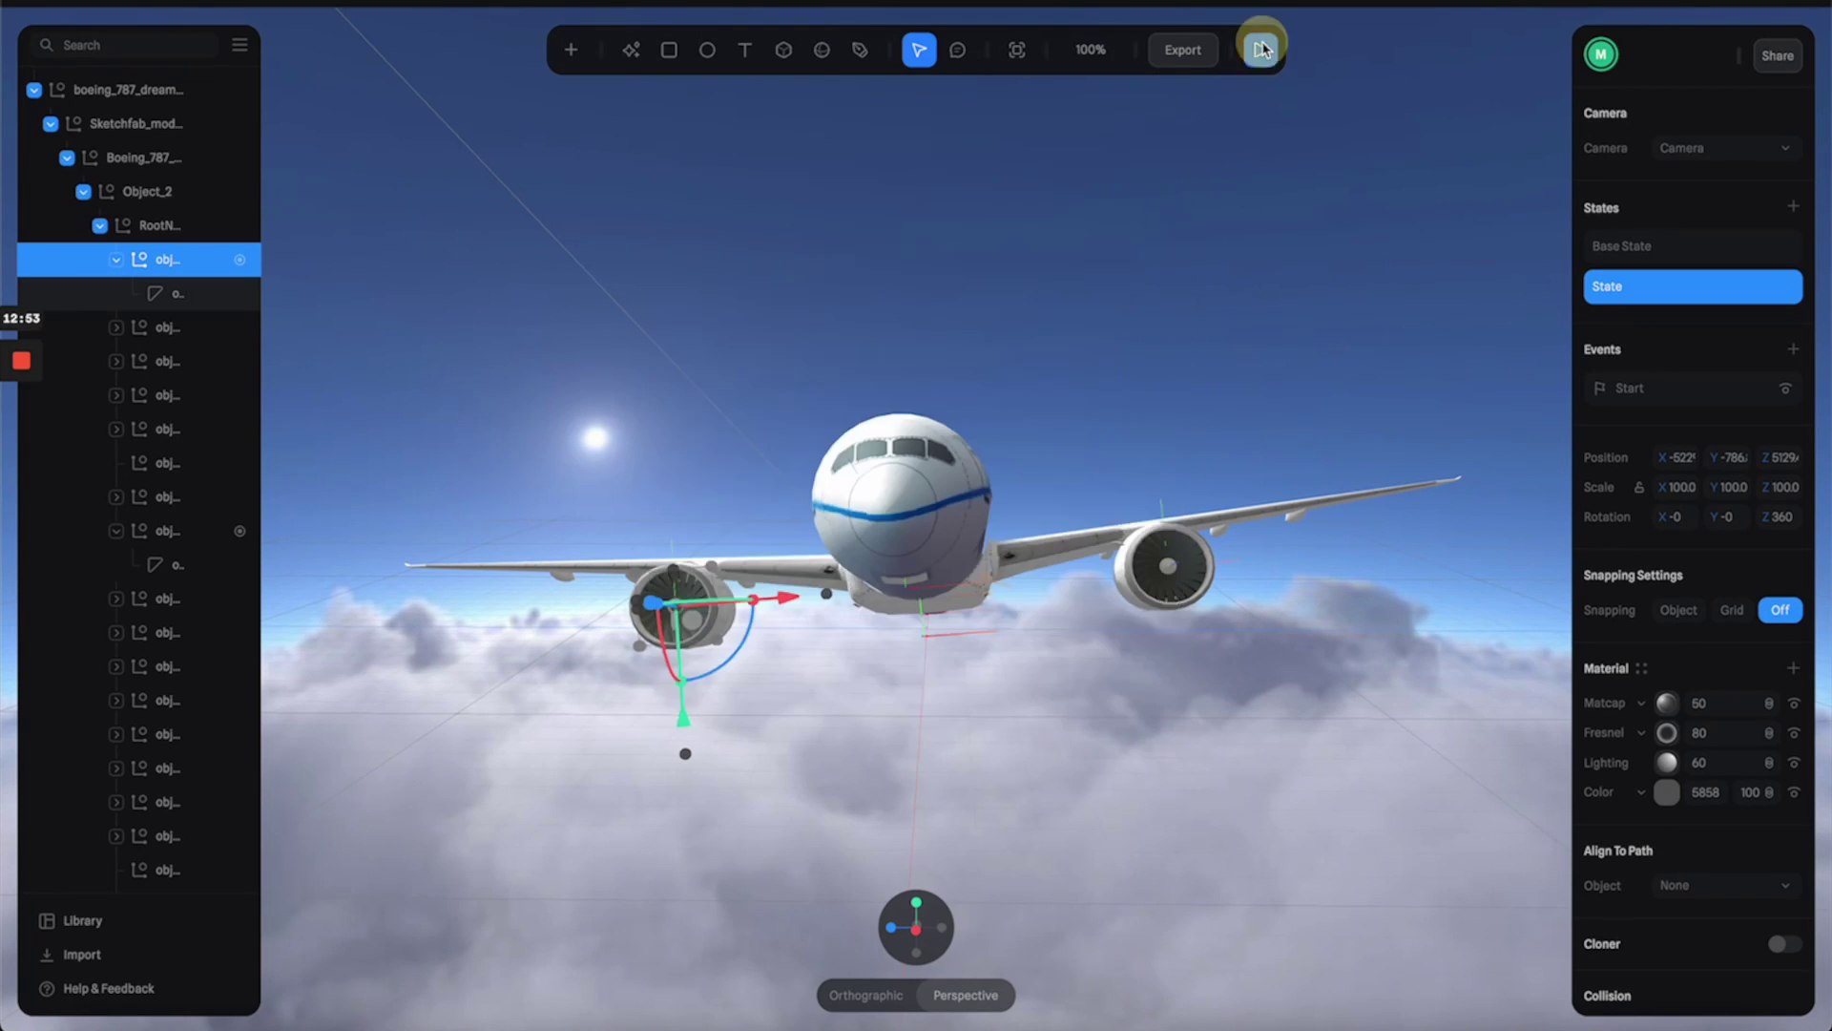
left_click(1261, 49)
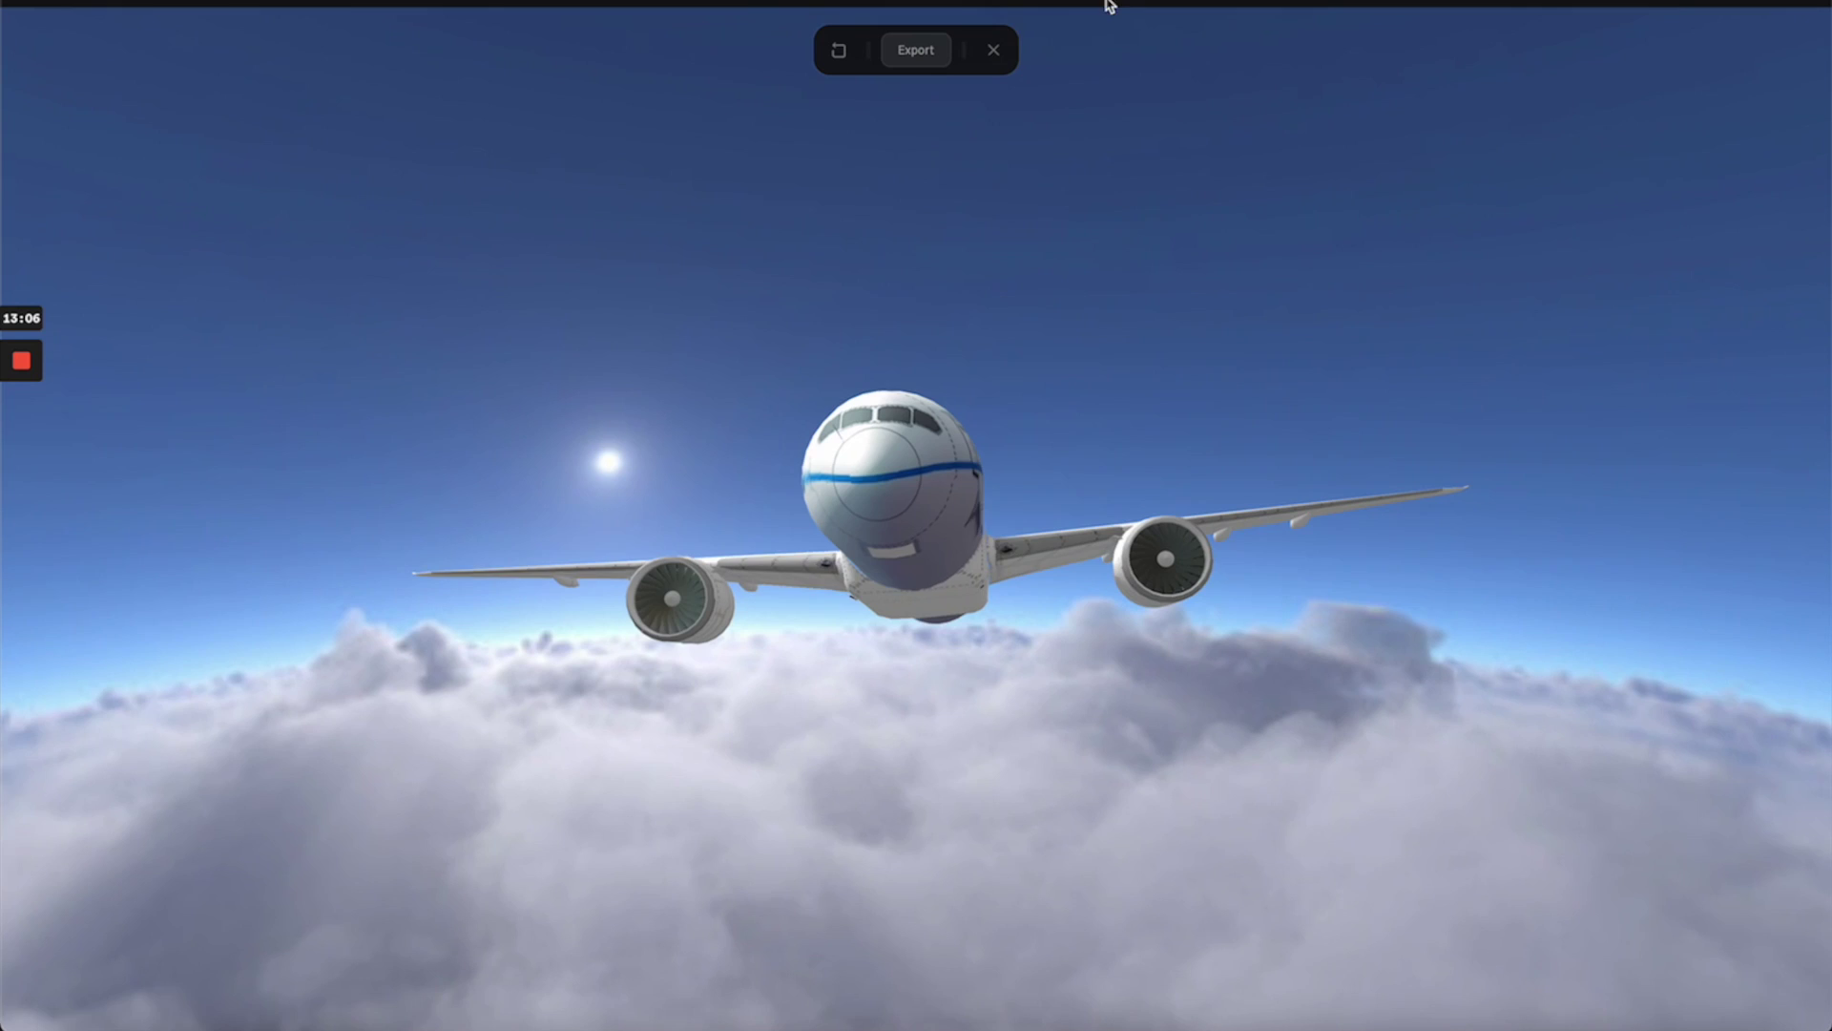
Step: Exit play mode and show the scene's Public URL in the Export Overview
left_click(994, 49)
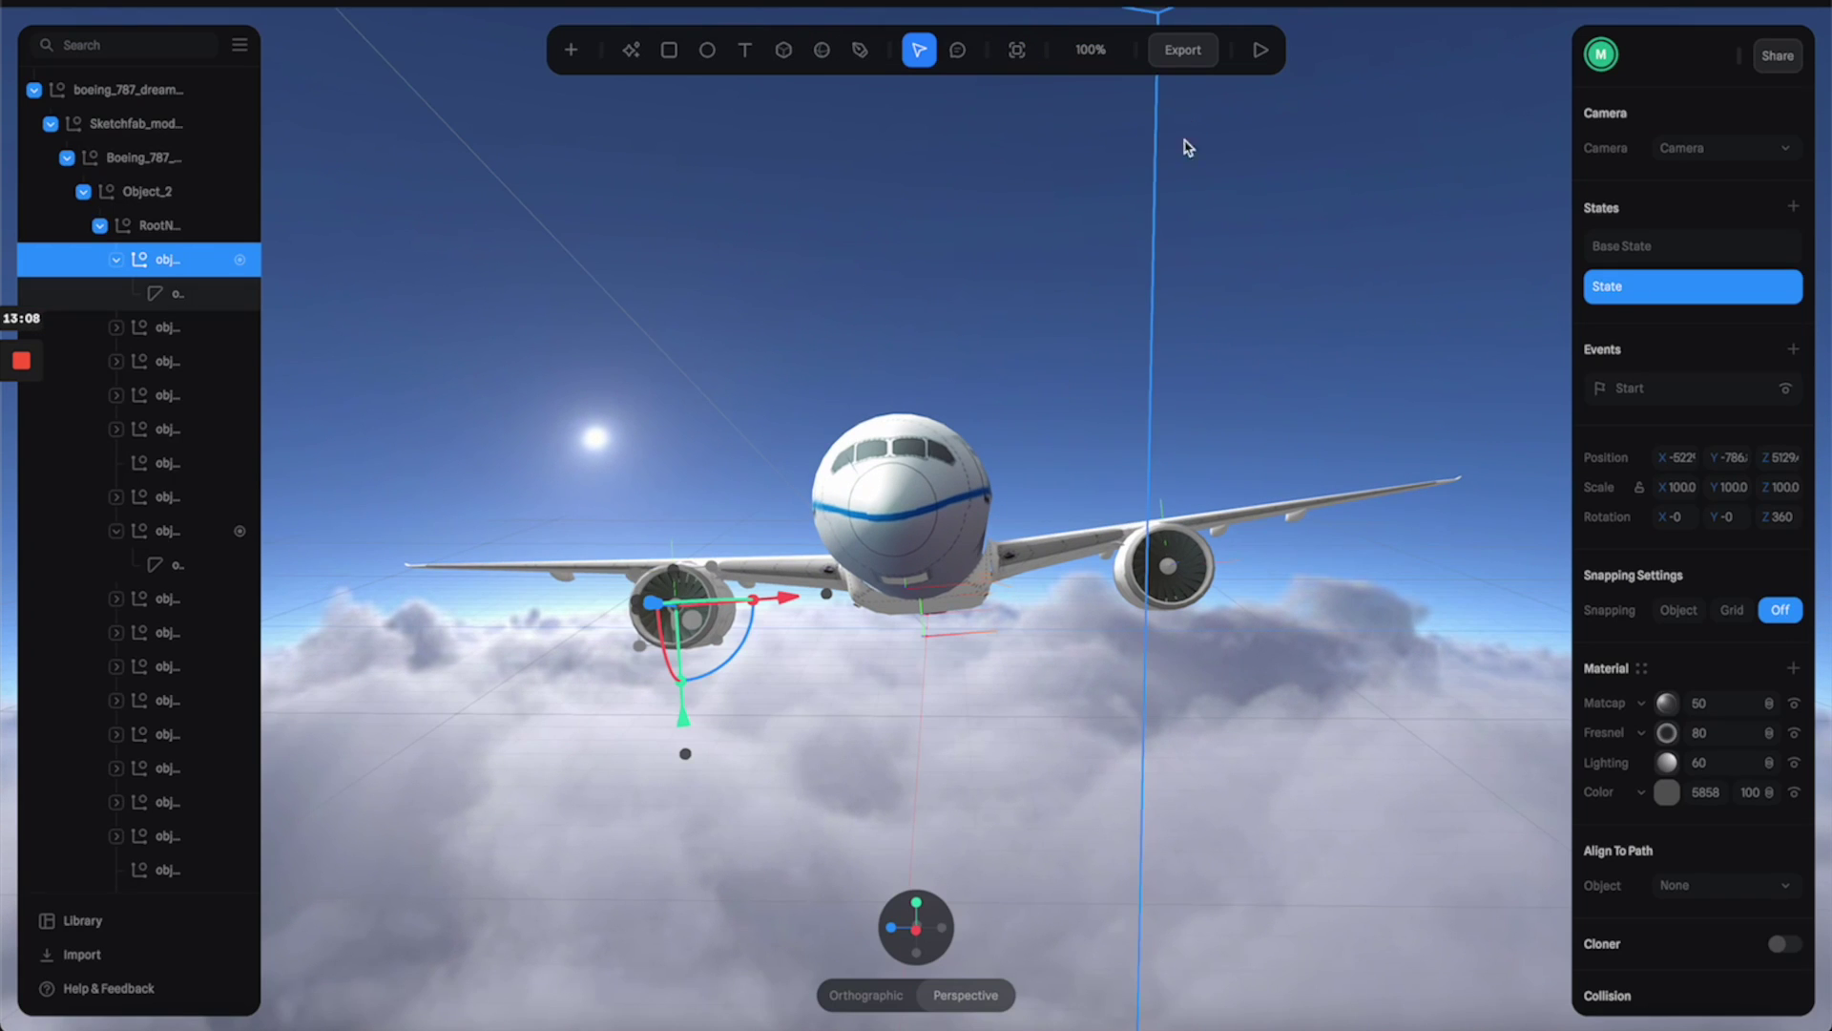
left_click(1183, 50)
left_click(1095, 134)
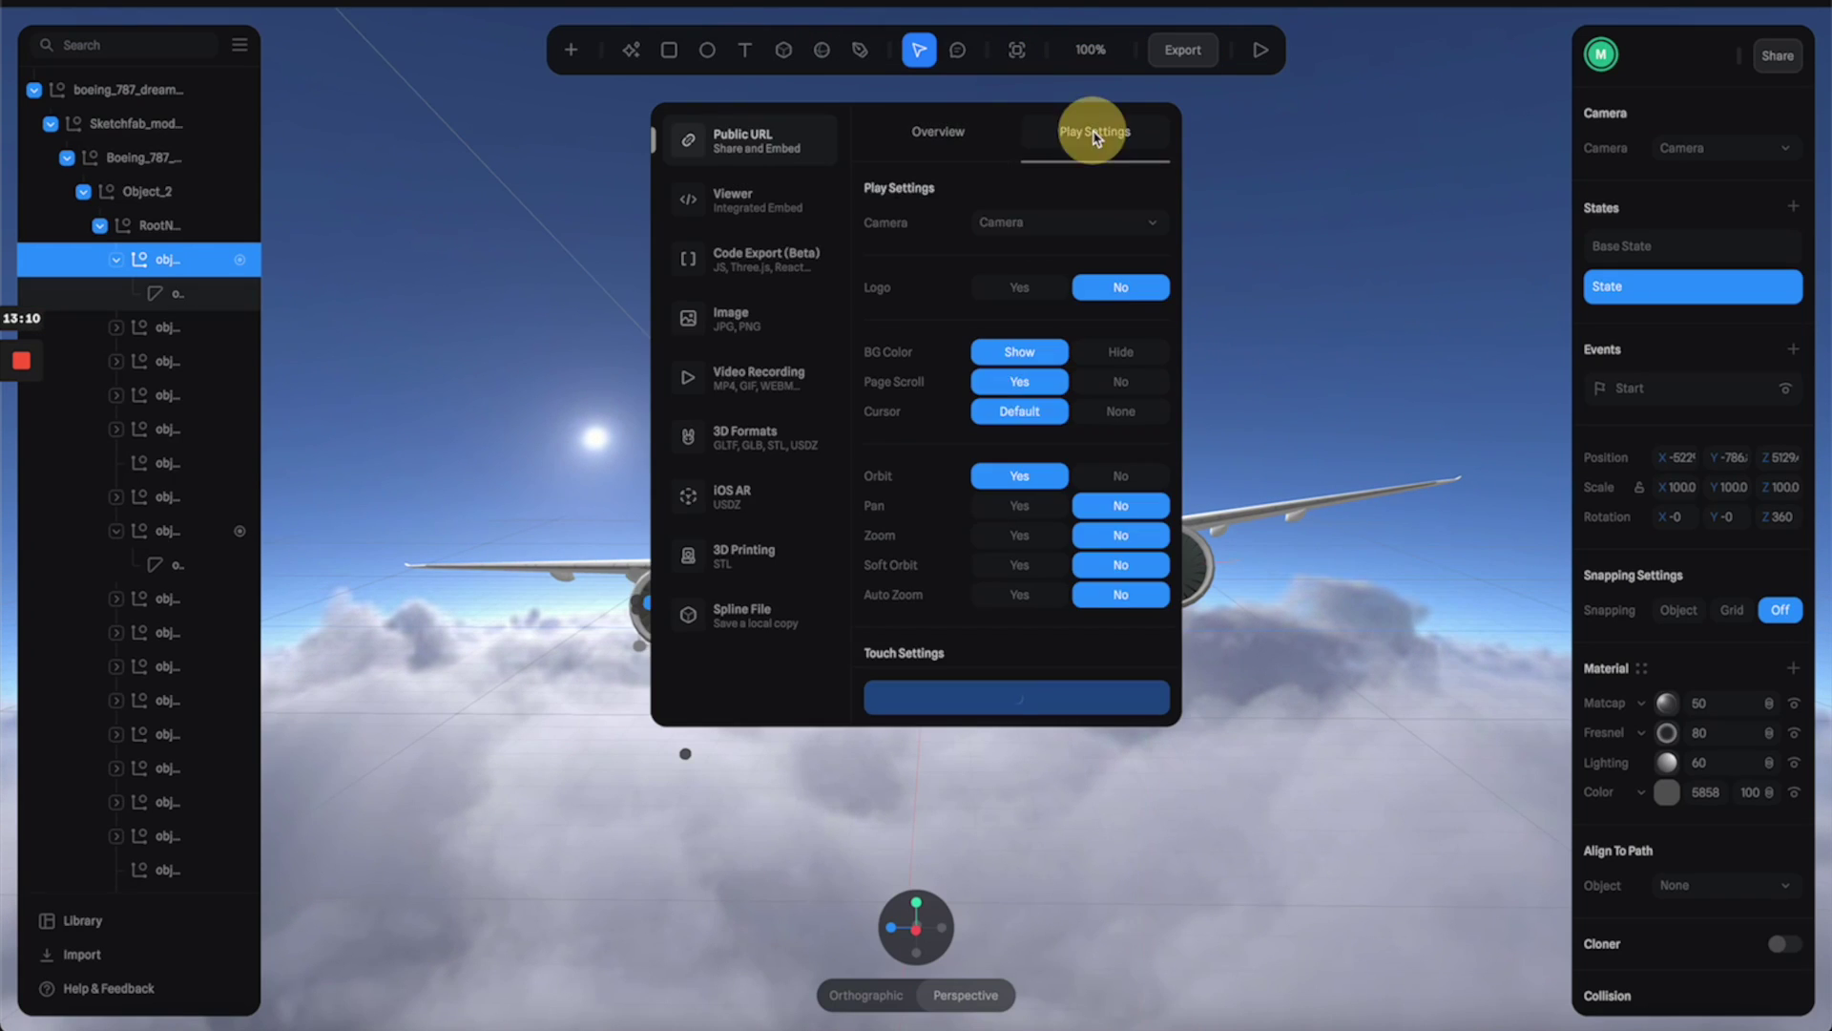
left_click(940, 134)
left_click(750, 138)
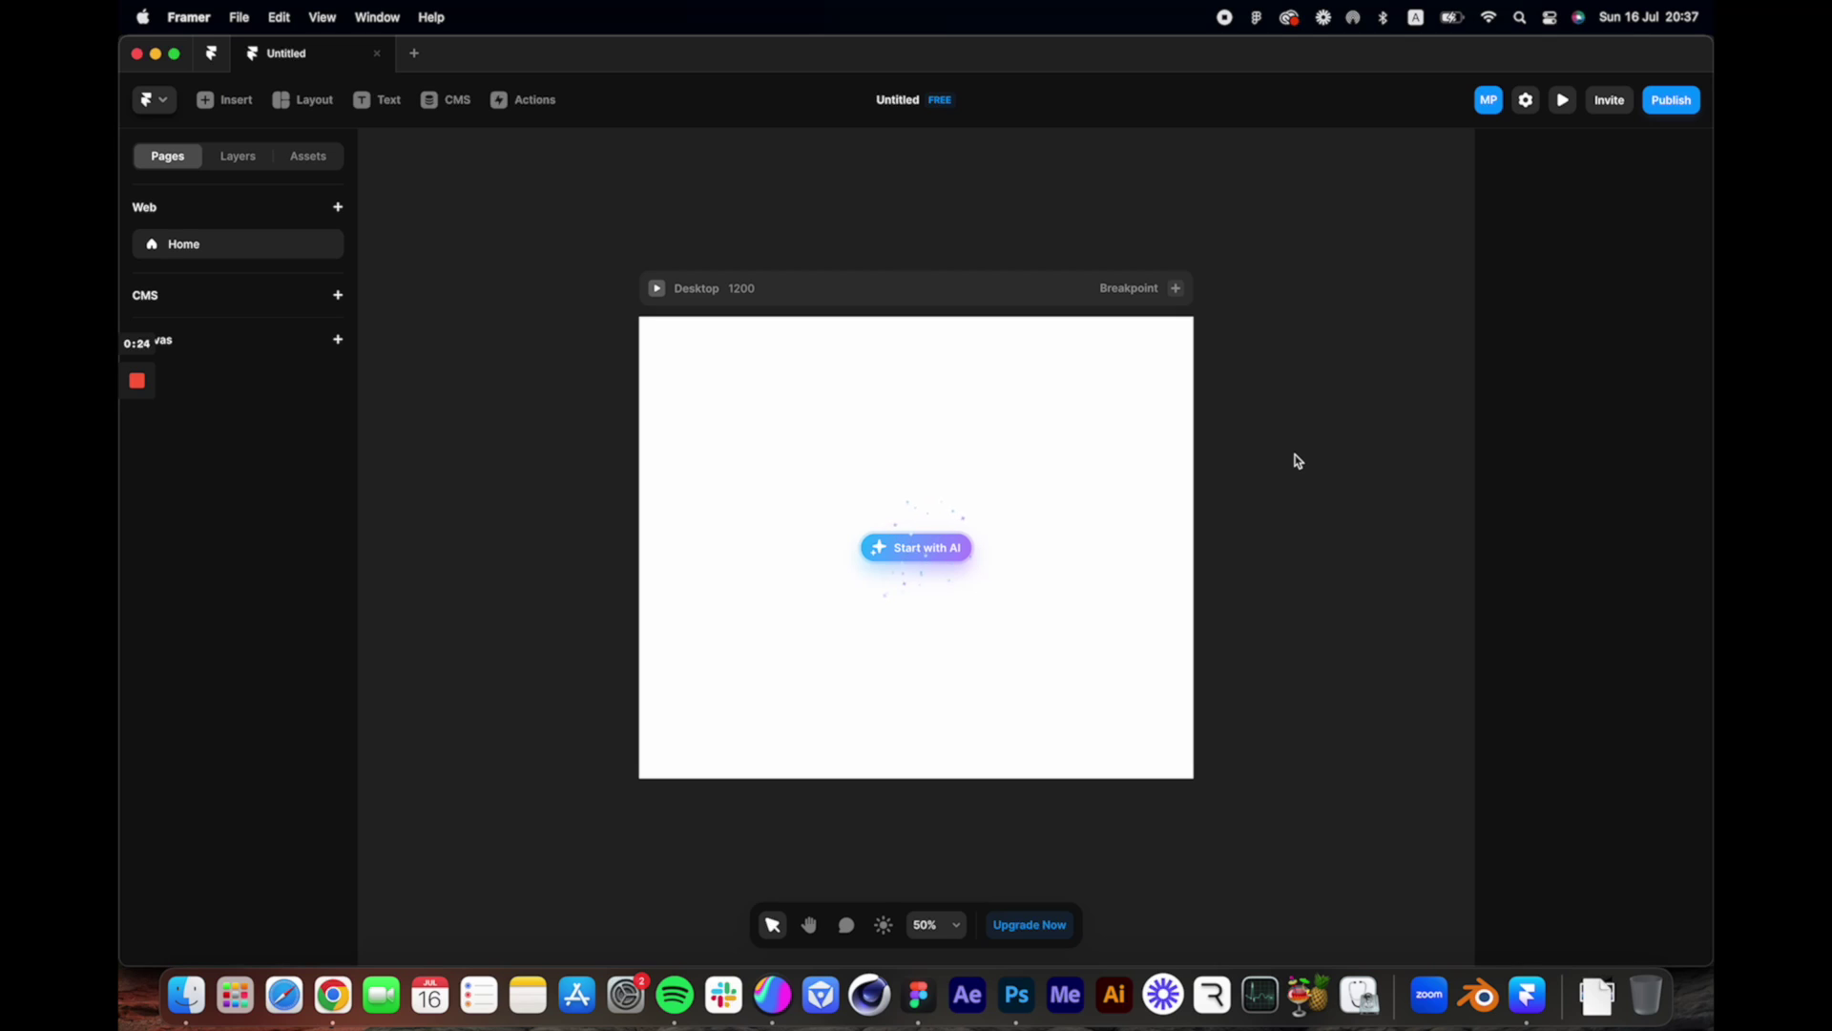
Step: Set the Desktop page frame's width to 1440
left_click(1051, 368)
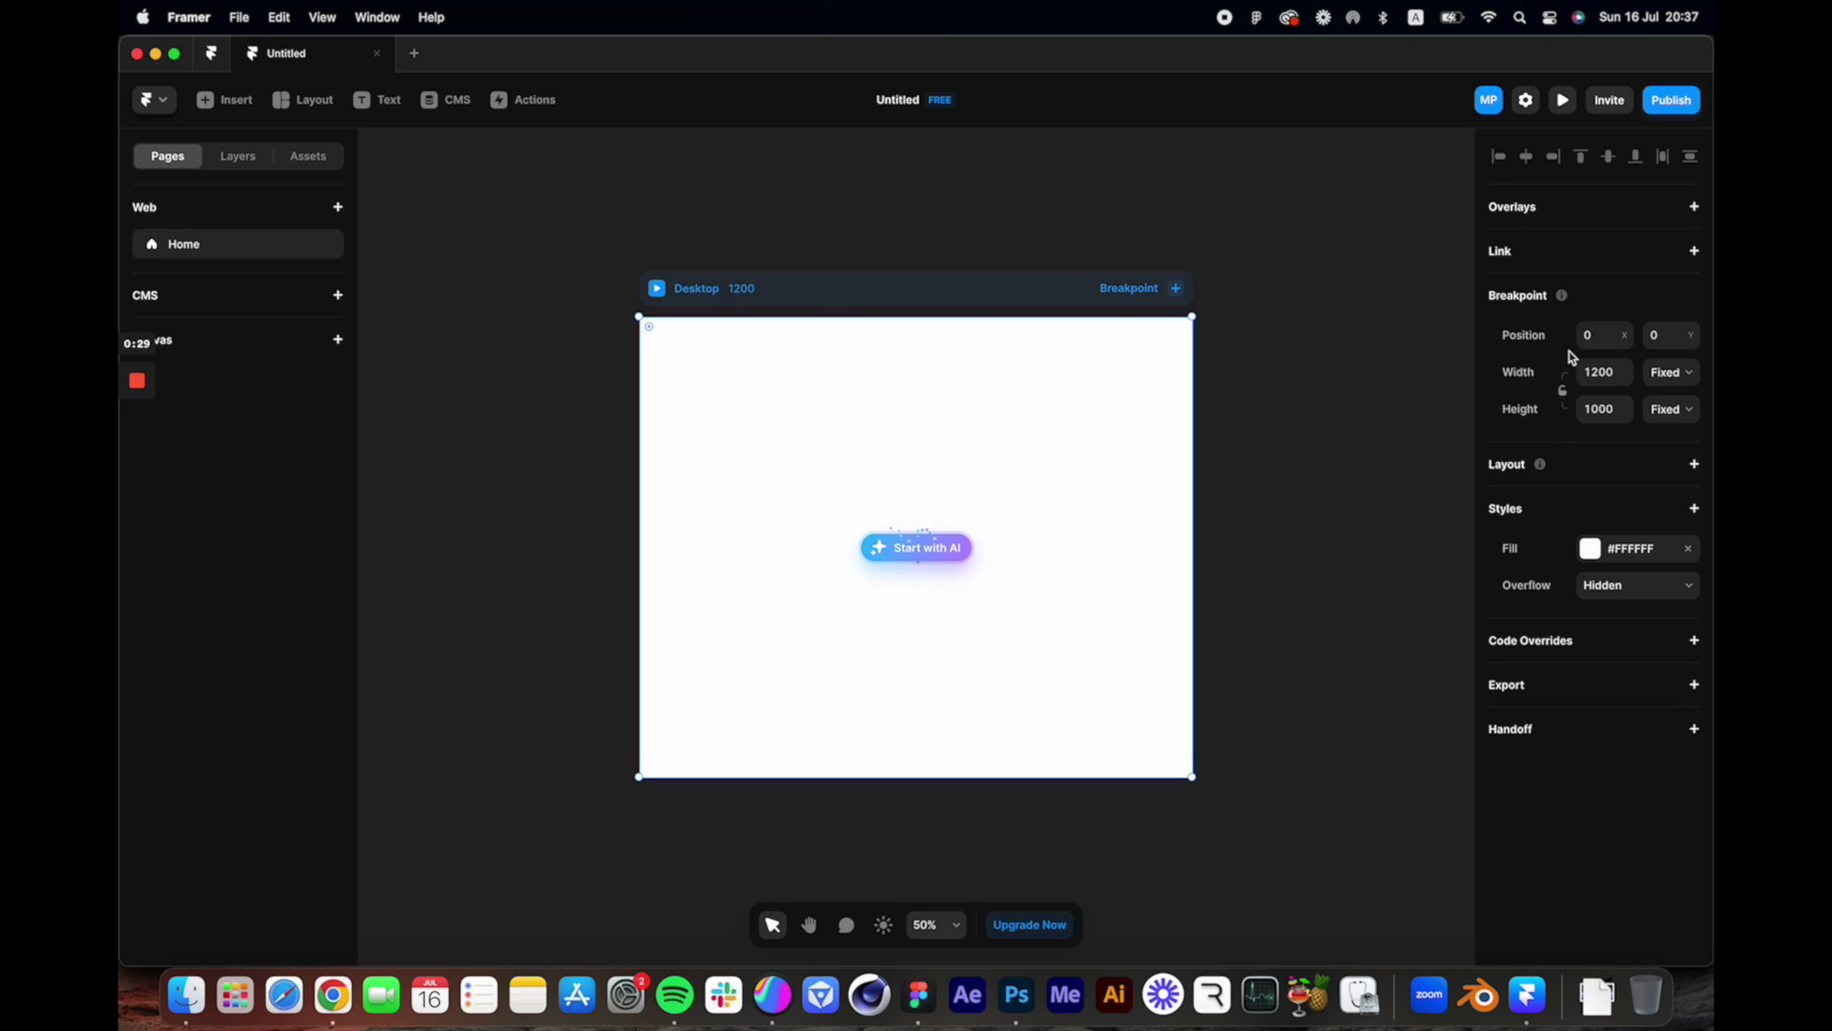
left_click(1606, 381)
key("Return")
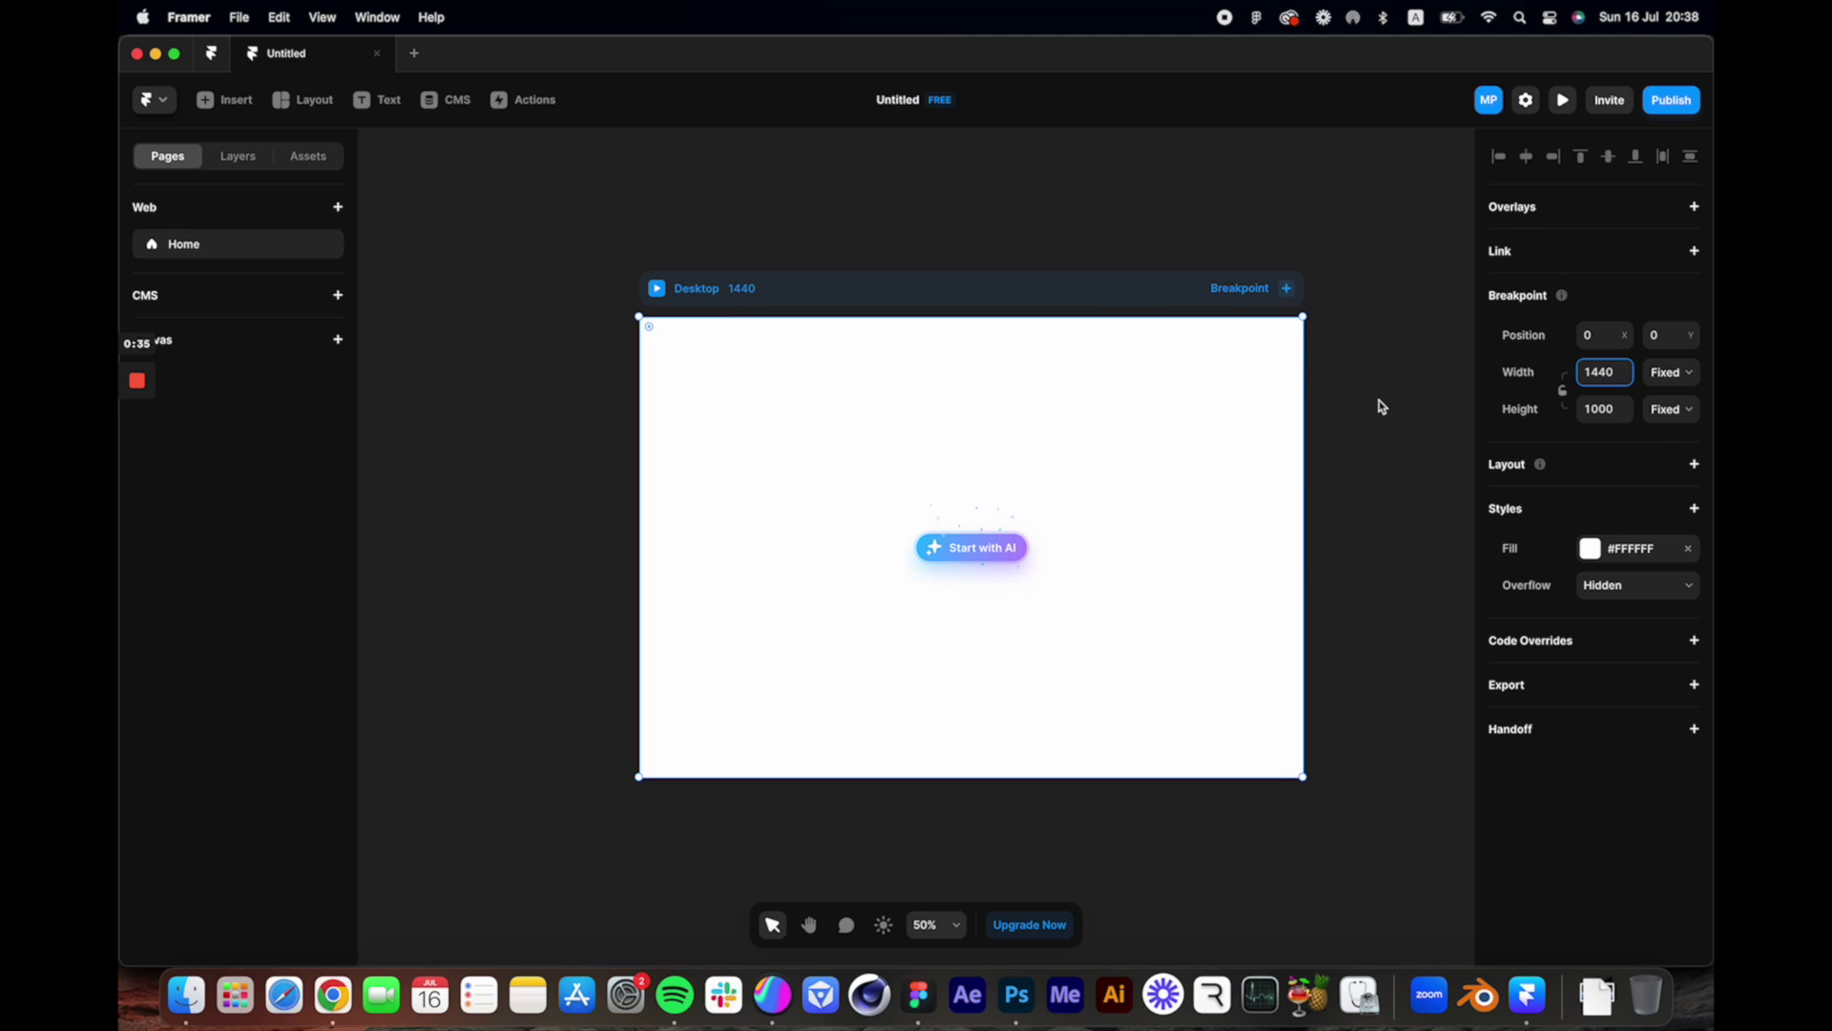
Step: Draw a frame across the page top and size its width Relative 100%
scroll(1253, 435, "down", 3, "ctrl")
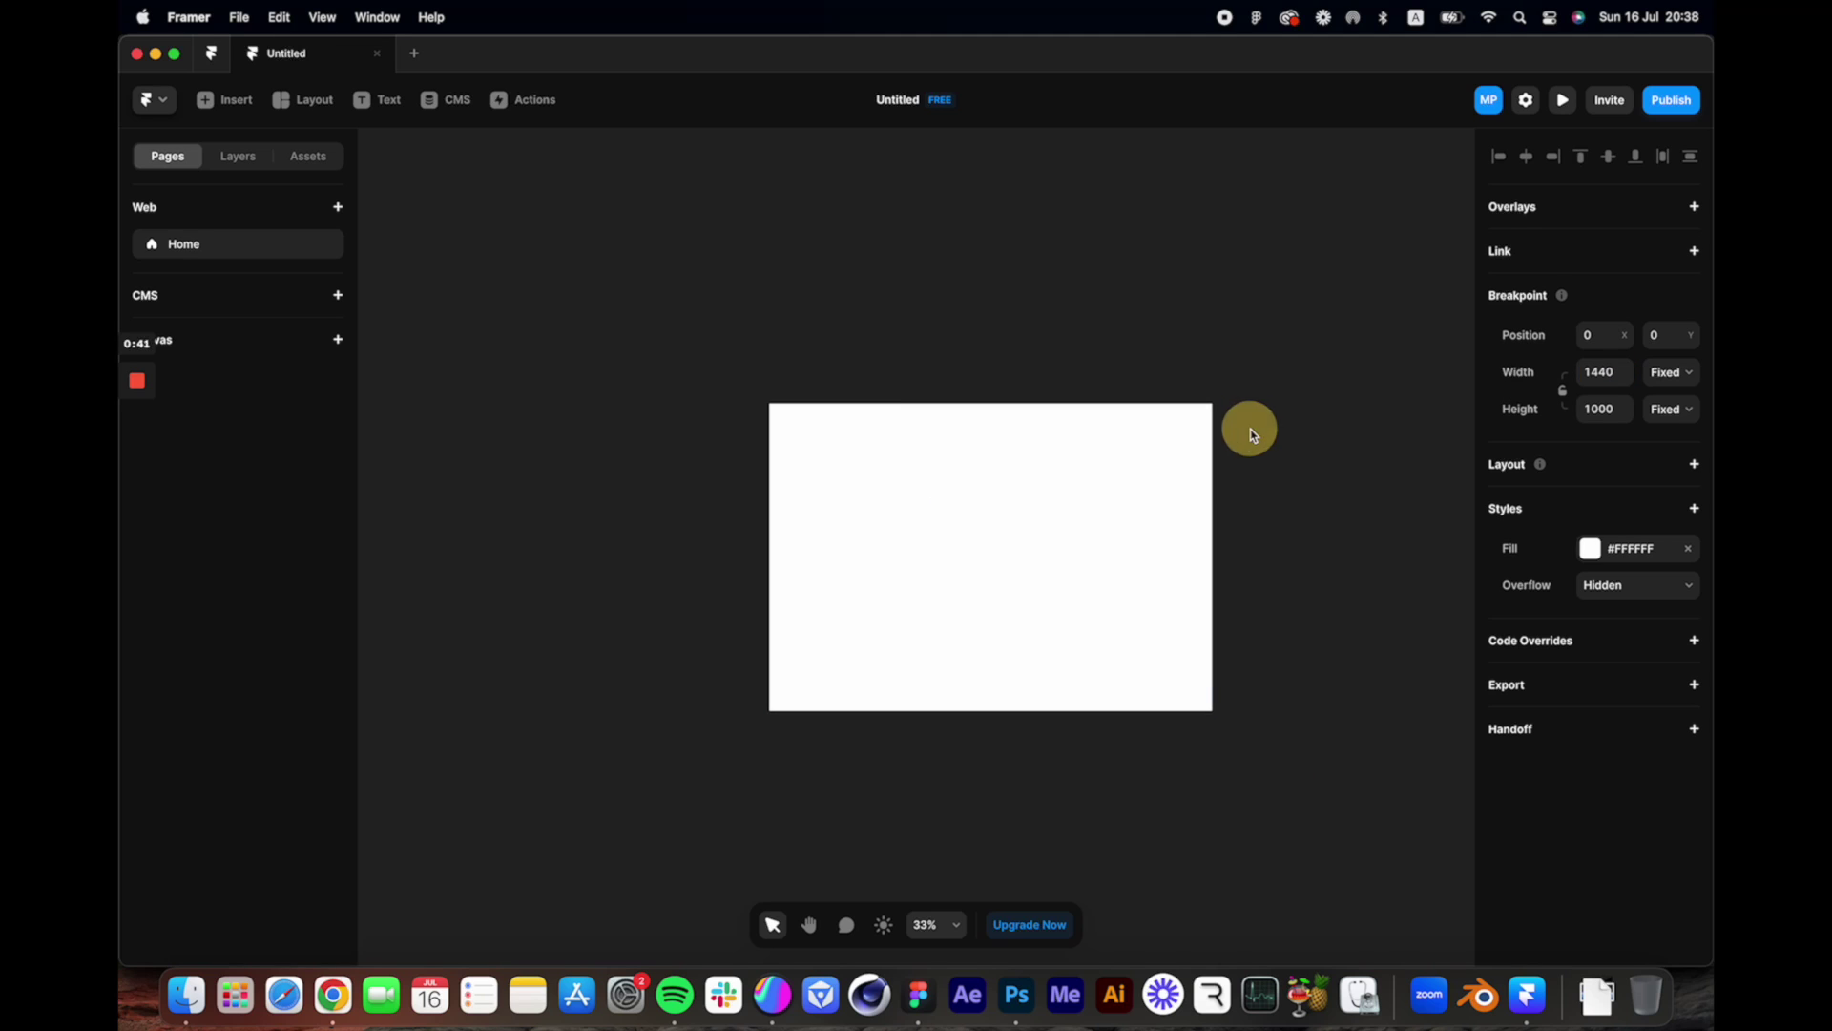
left_click(309, 100)
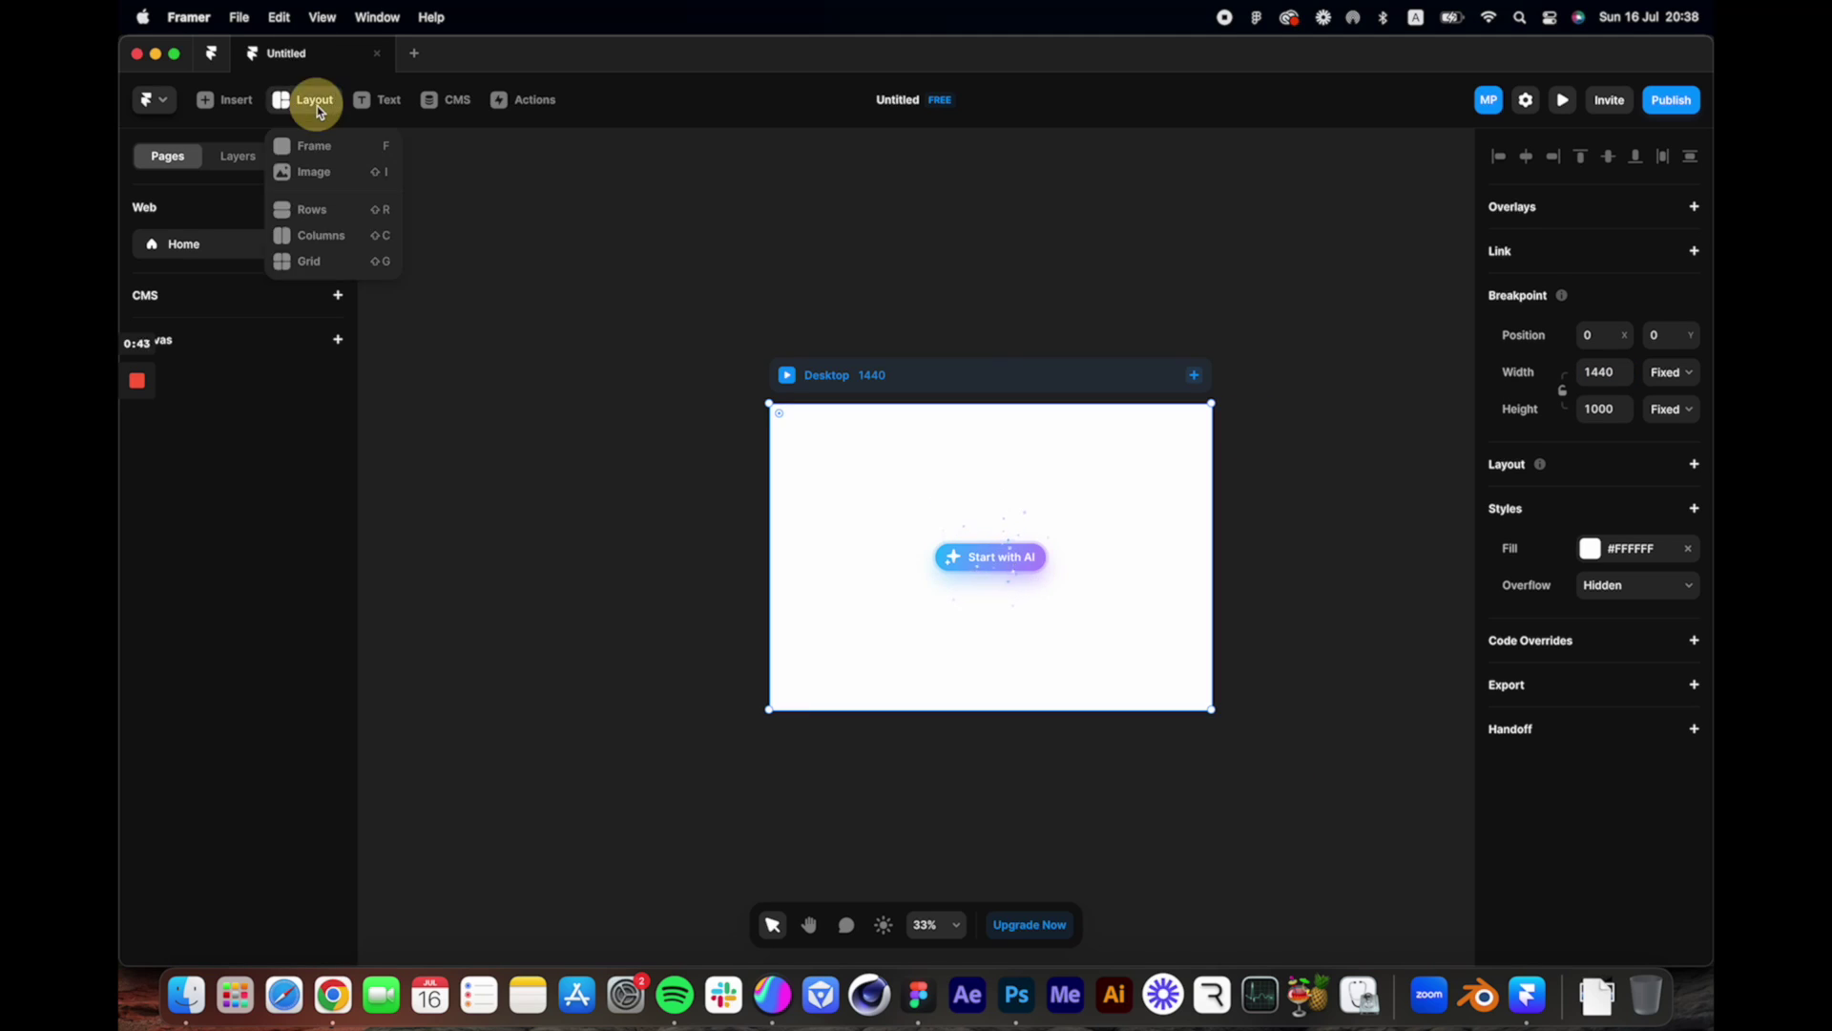
left_click(319, 155)
left_click_drag(782, 414, 1182, 626)
left_click(1669, 570)
left_click(1657, 589)
left_click(1660, 573)
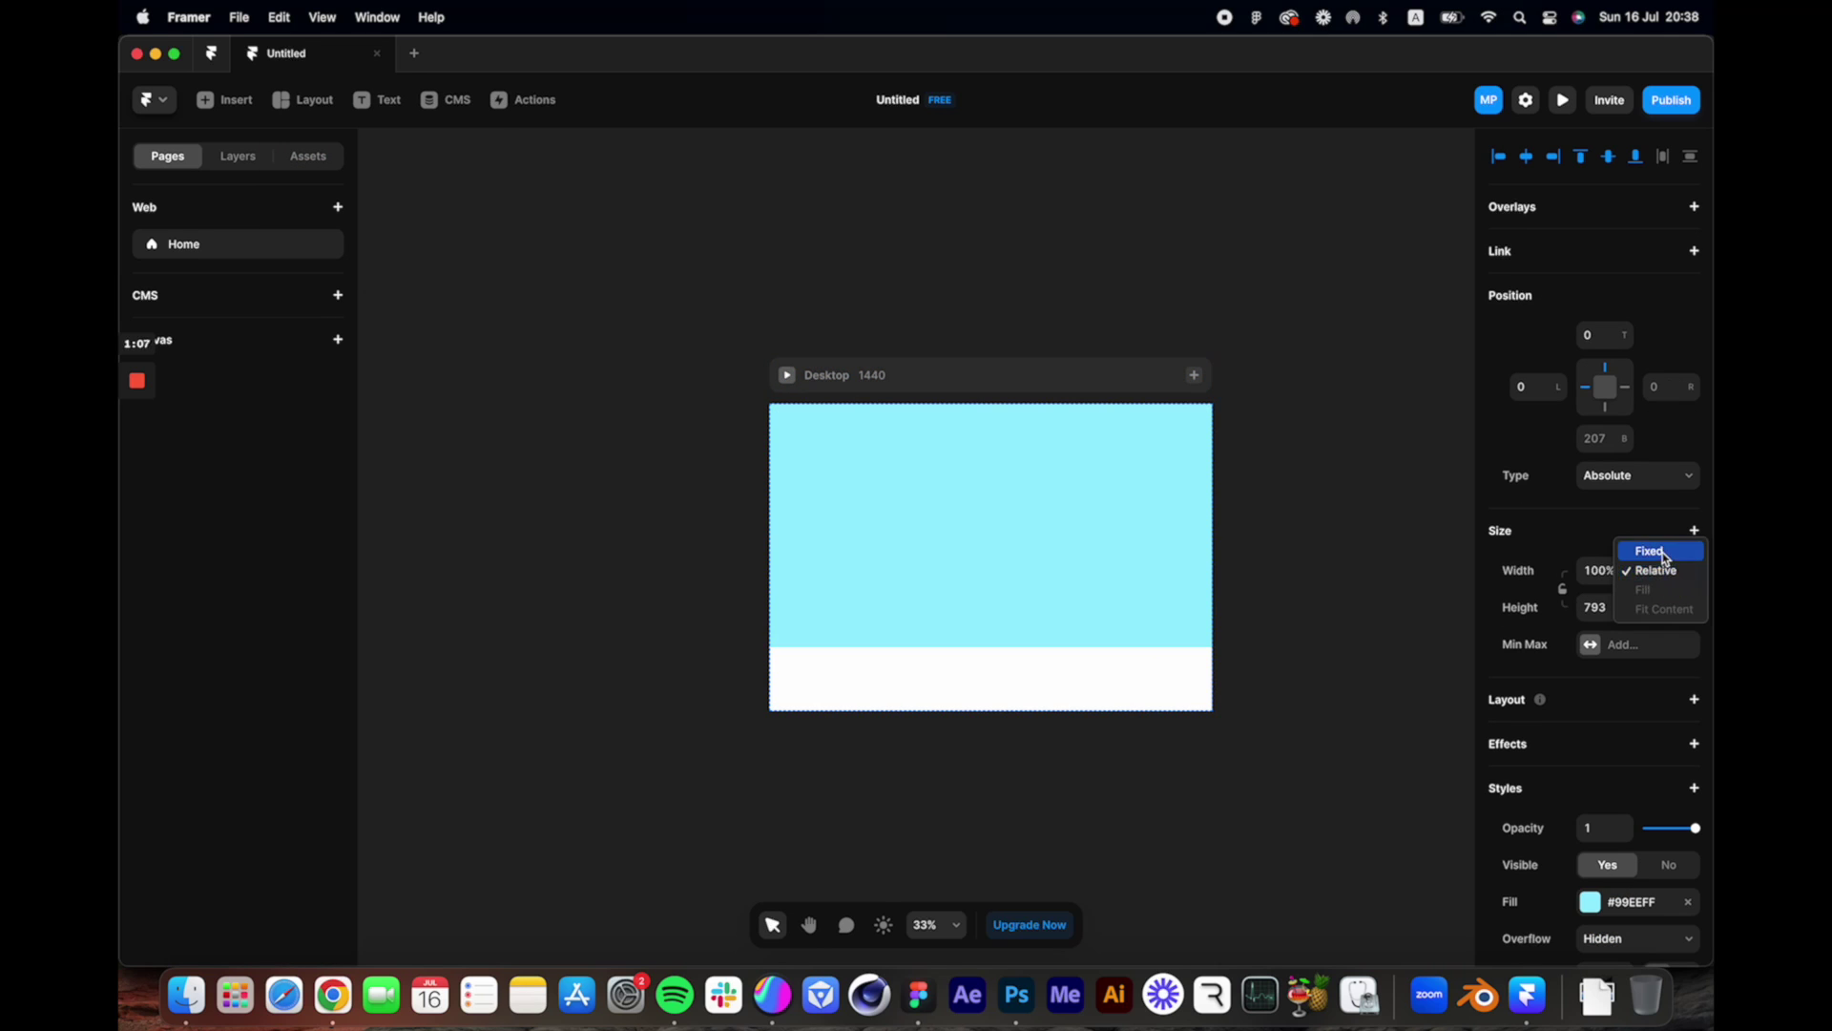
left_click(1652, 576)
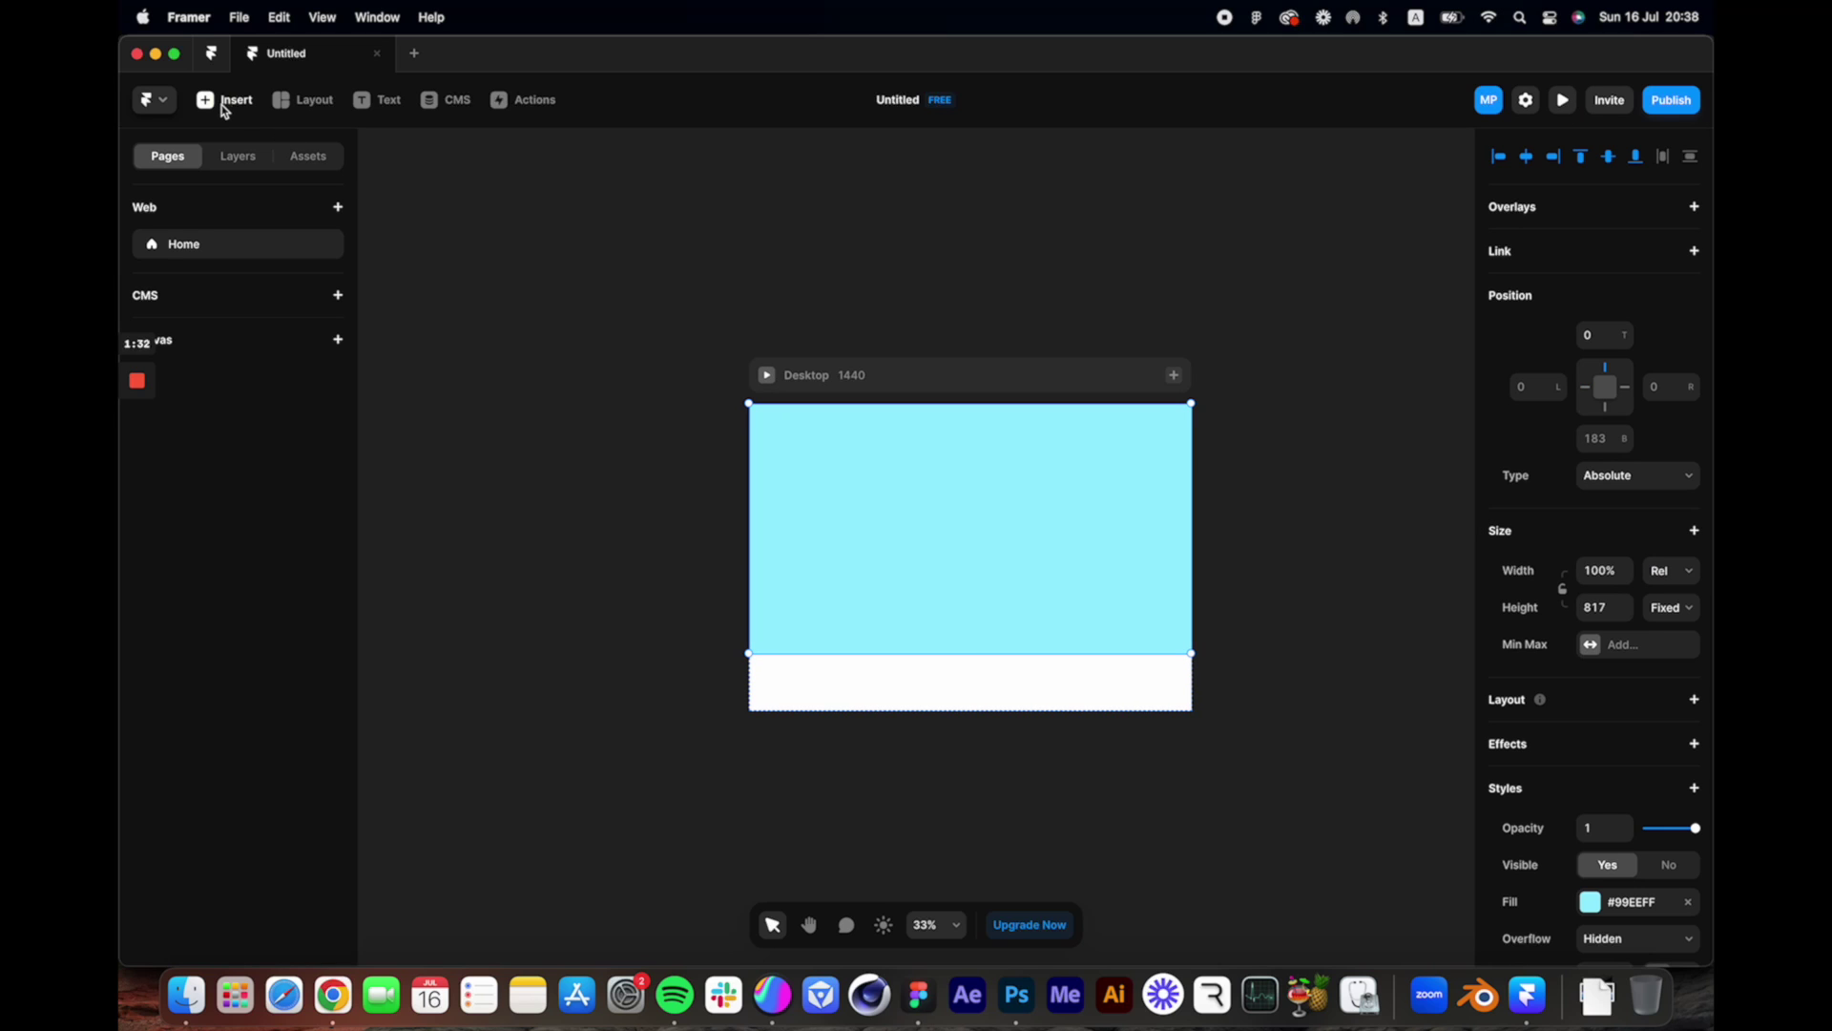
Step: Insert an Embed element into the cyan frame
left_click(223, 103)
type("embed")
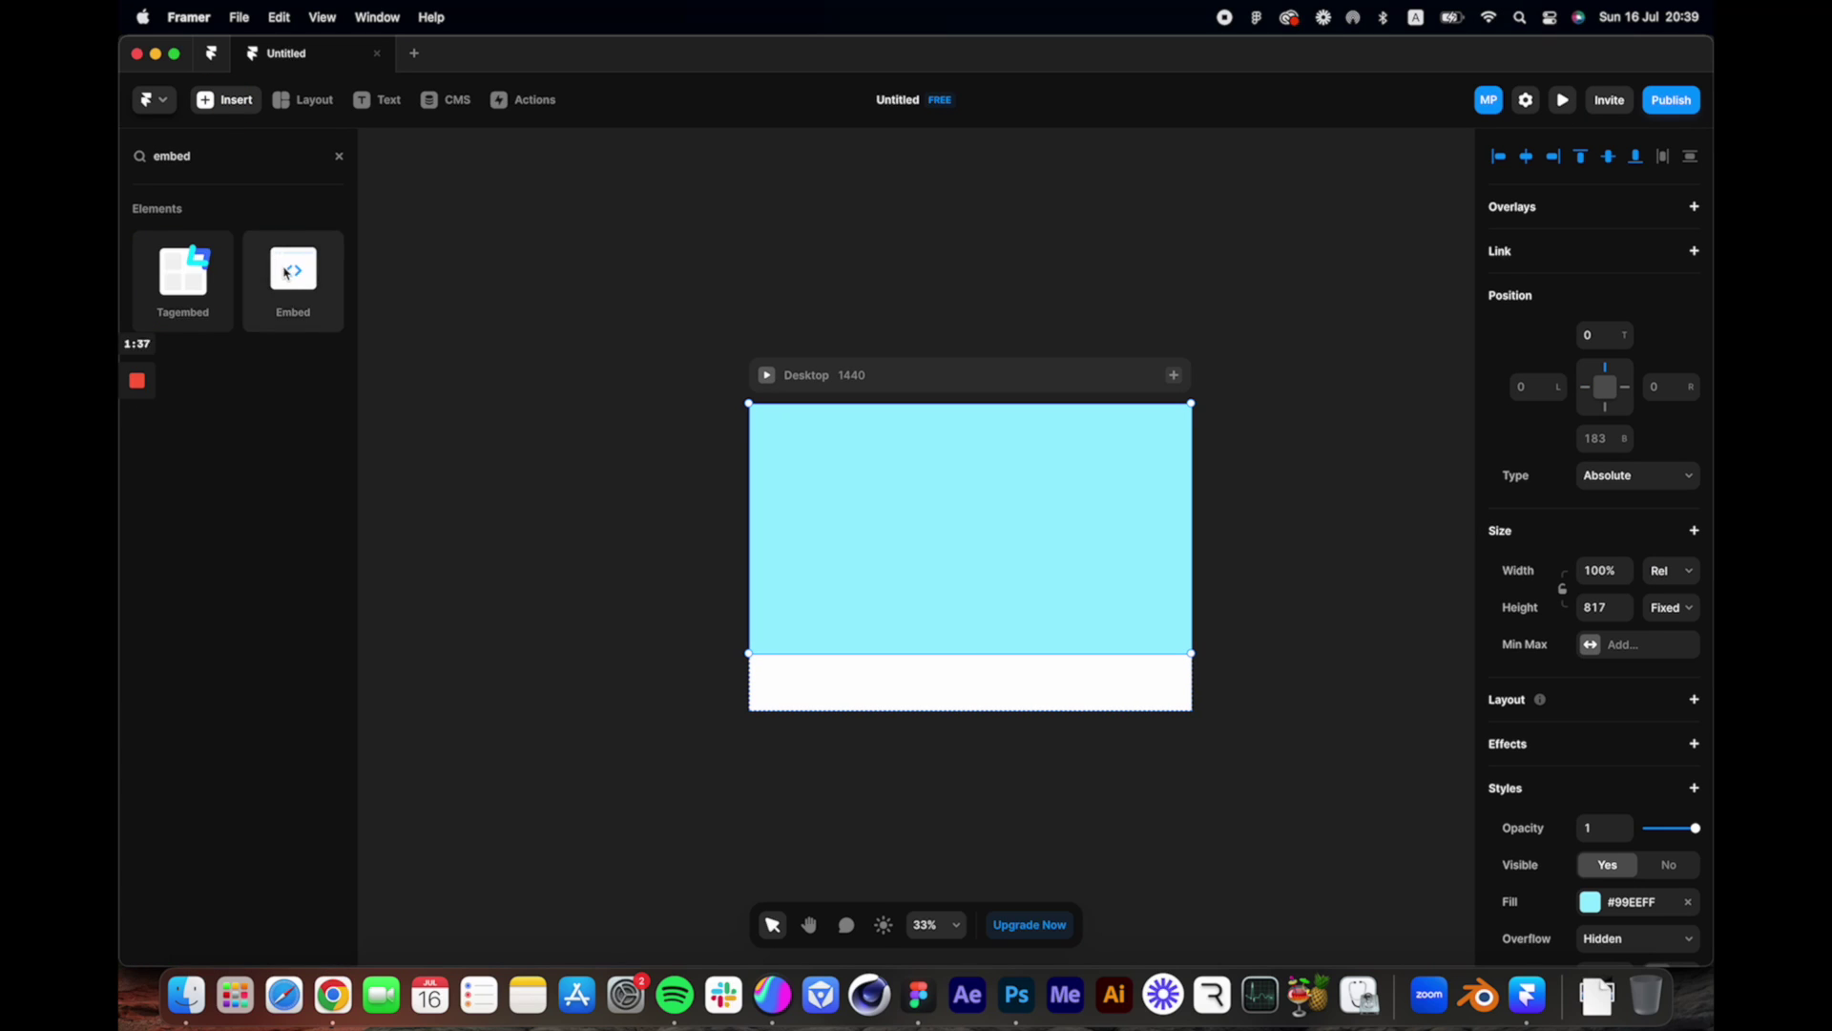
left_click_drag(286, 274, 836, 467)
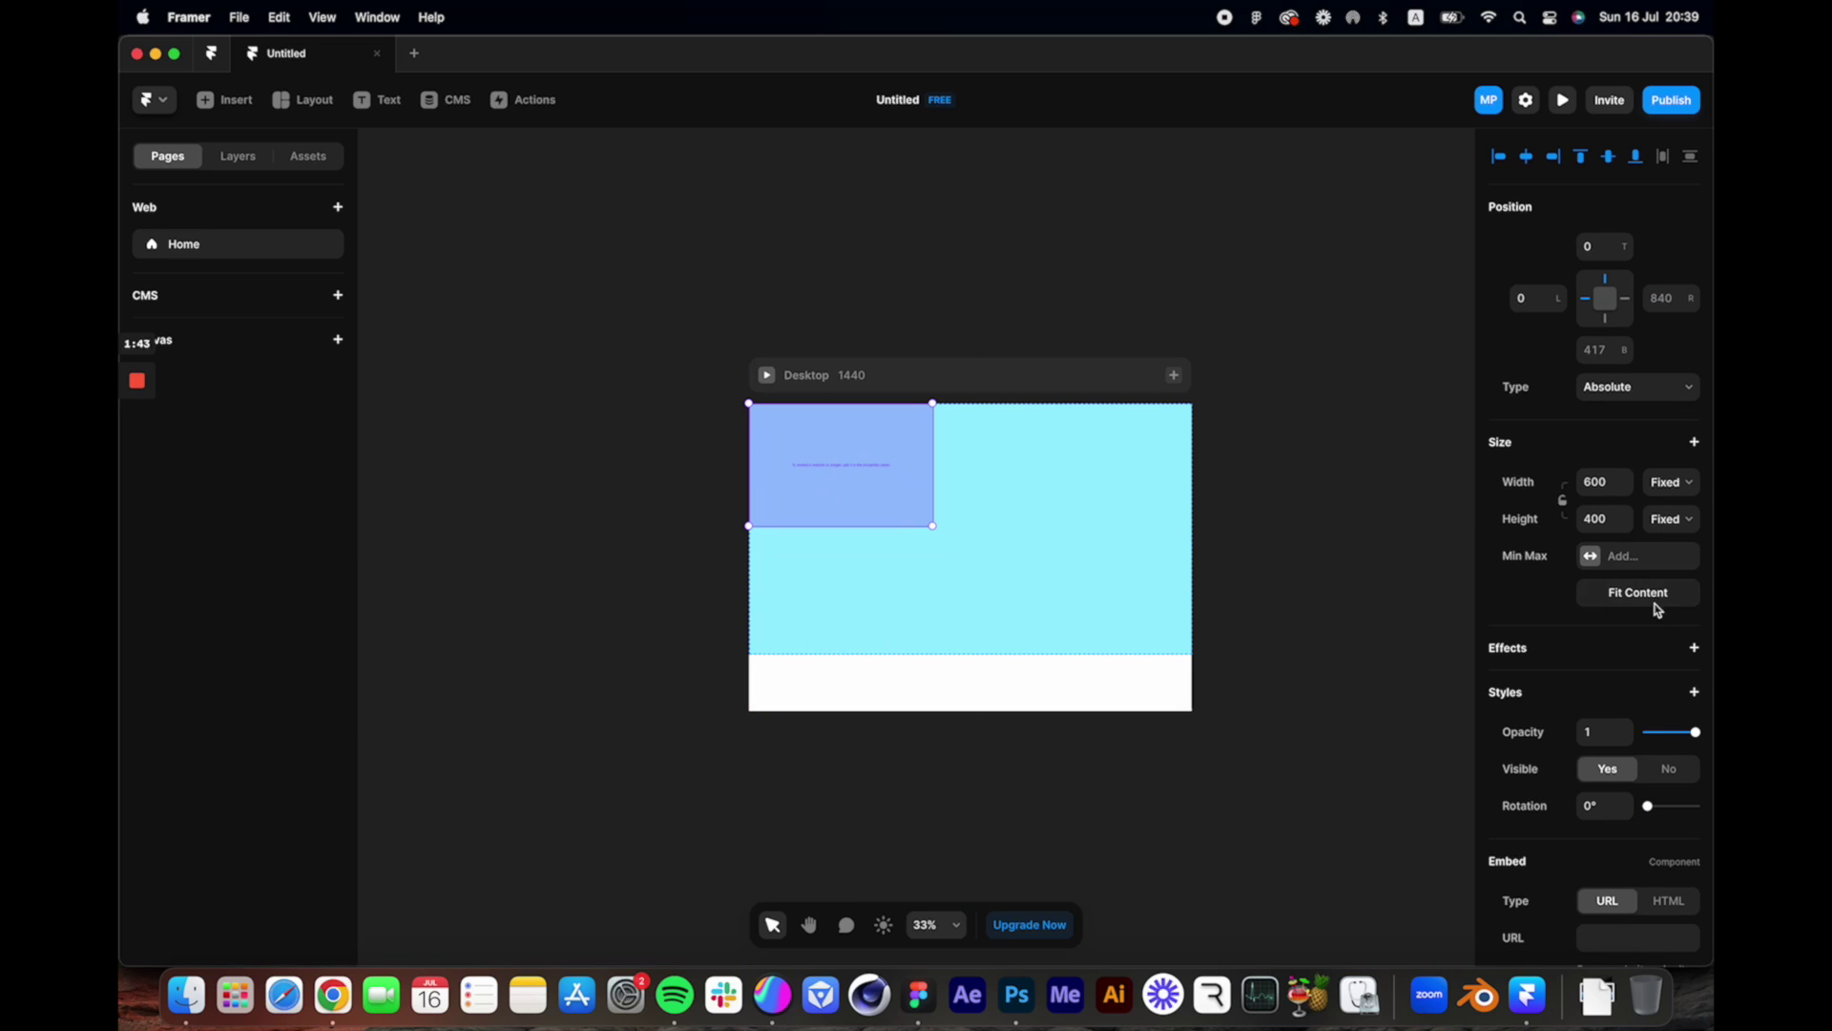
Step: Make the embed 100% relative width and 817 px tall, then return to Spline
left_click(1665, 484)
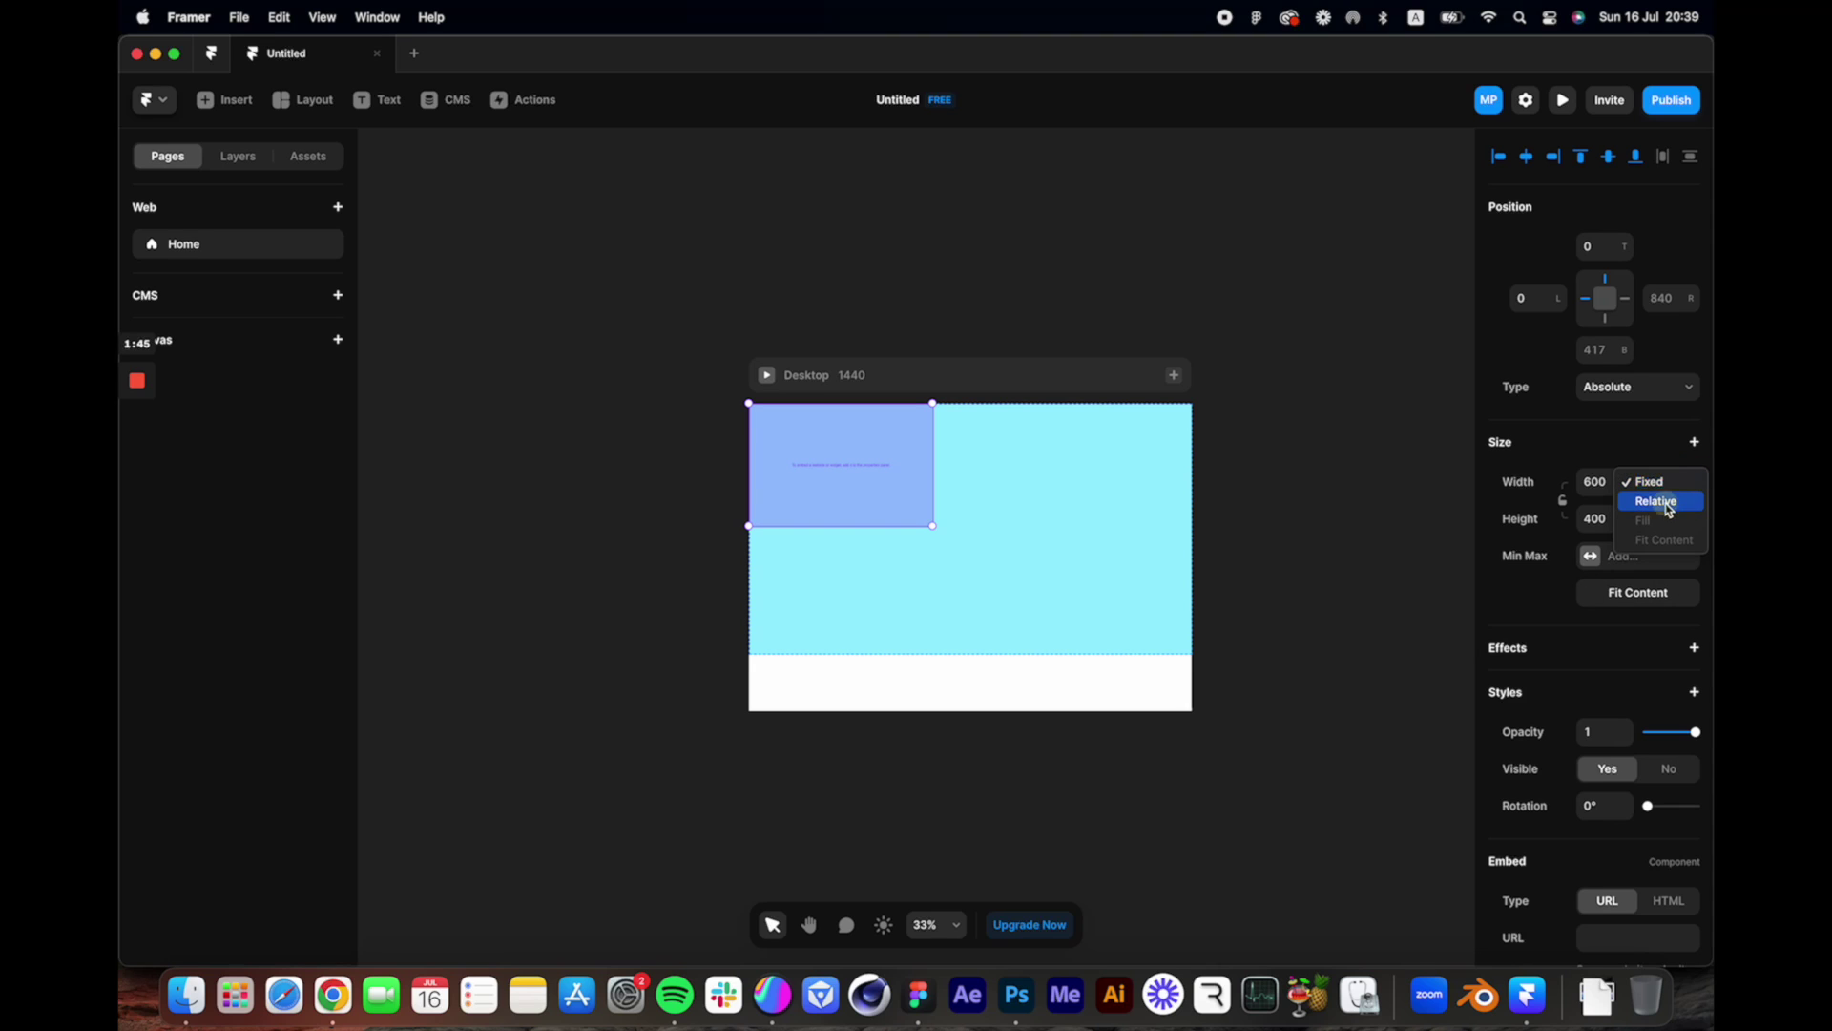
left_click(1666, 503)
left_click(1623, 489)
key("Return")
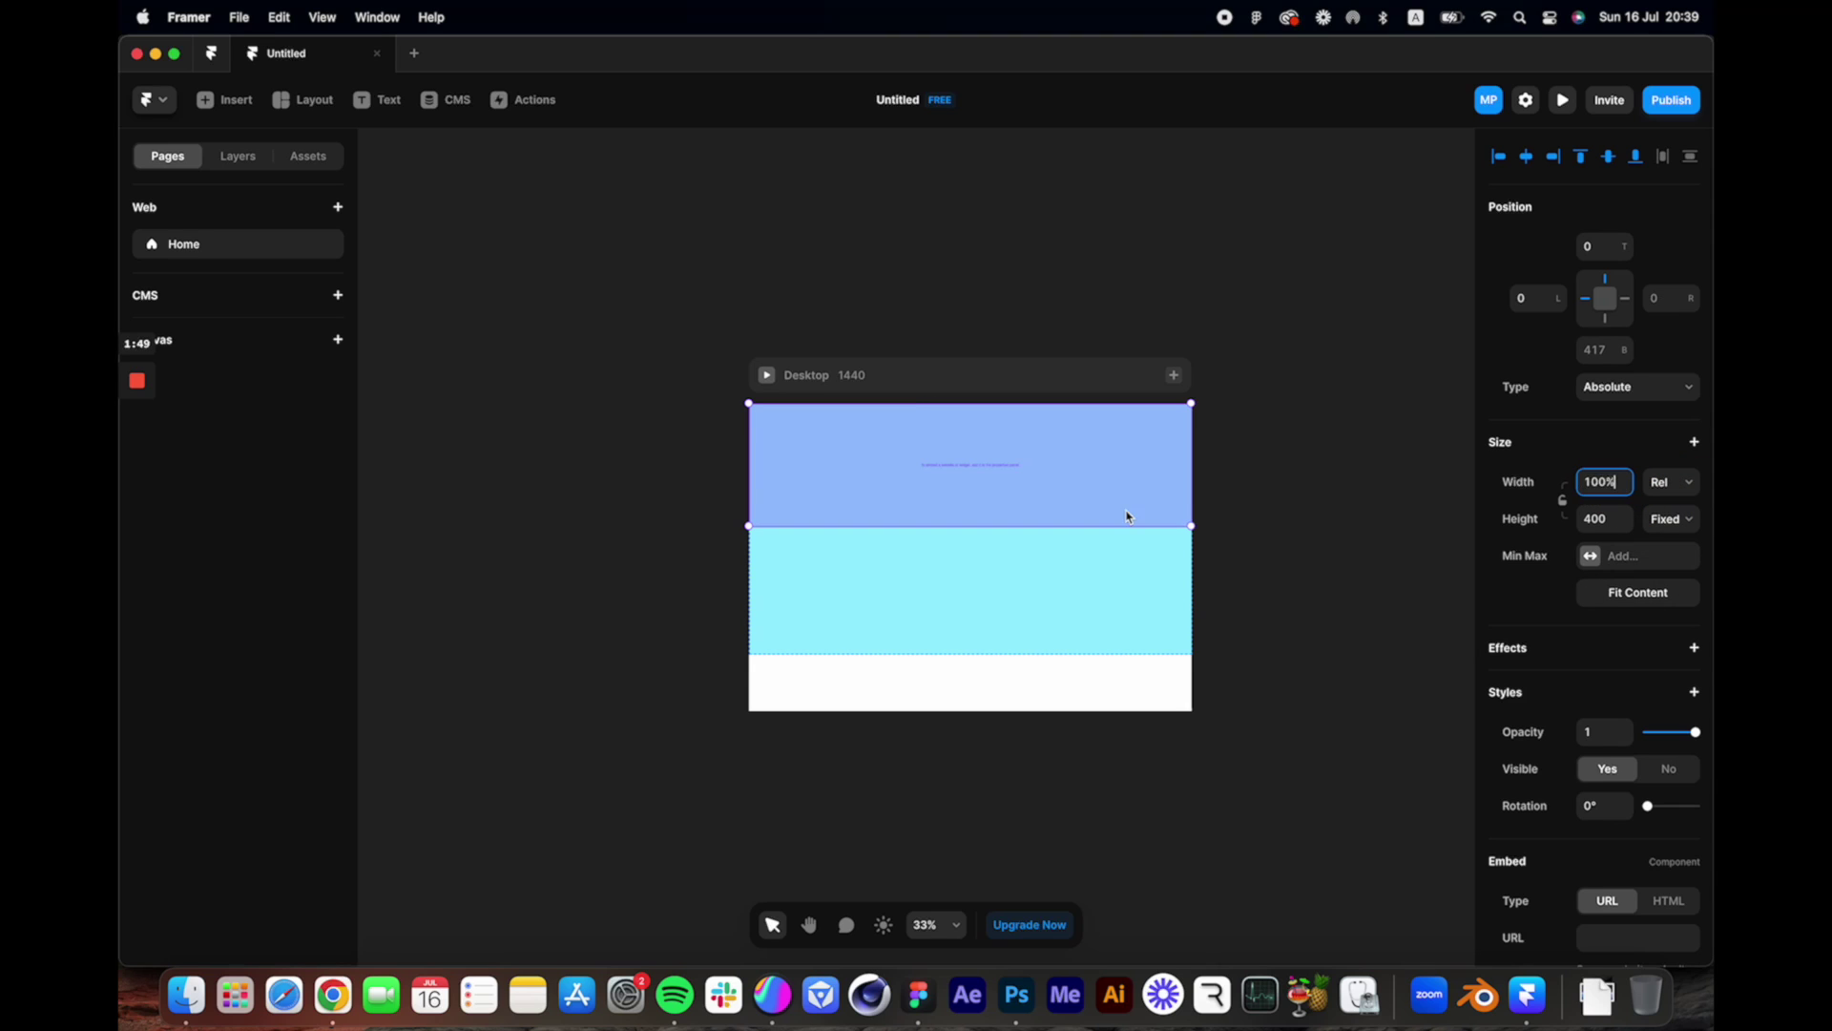
left_click_drag(1081, 531, 1081, 658)
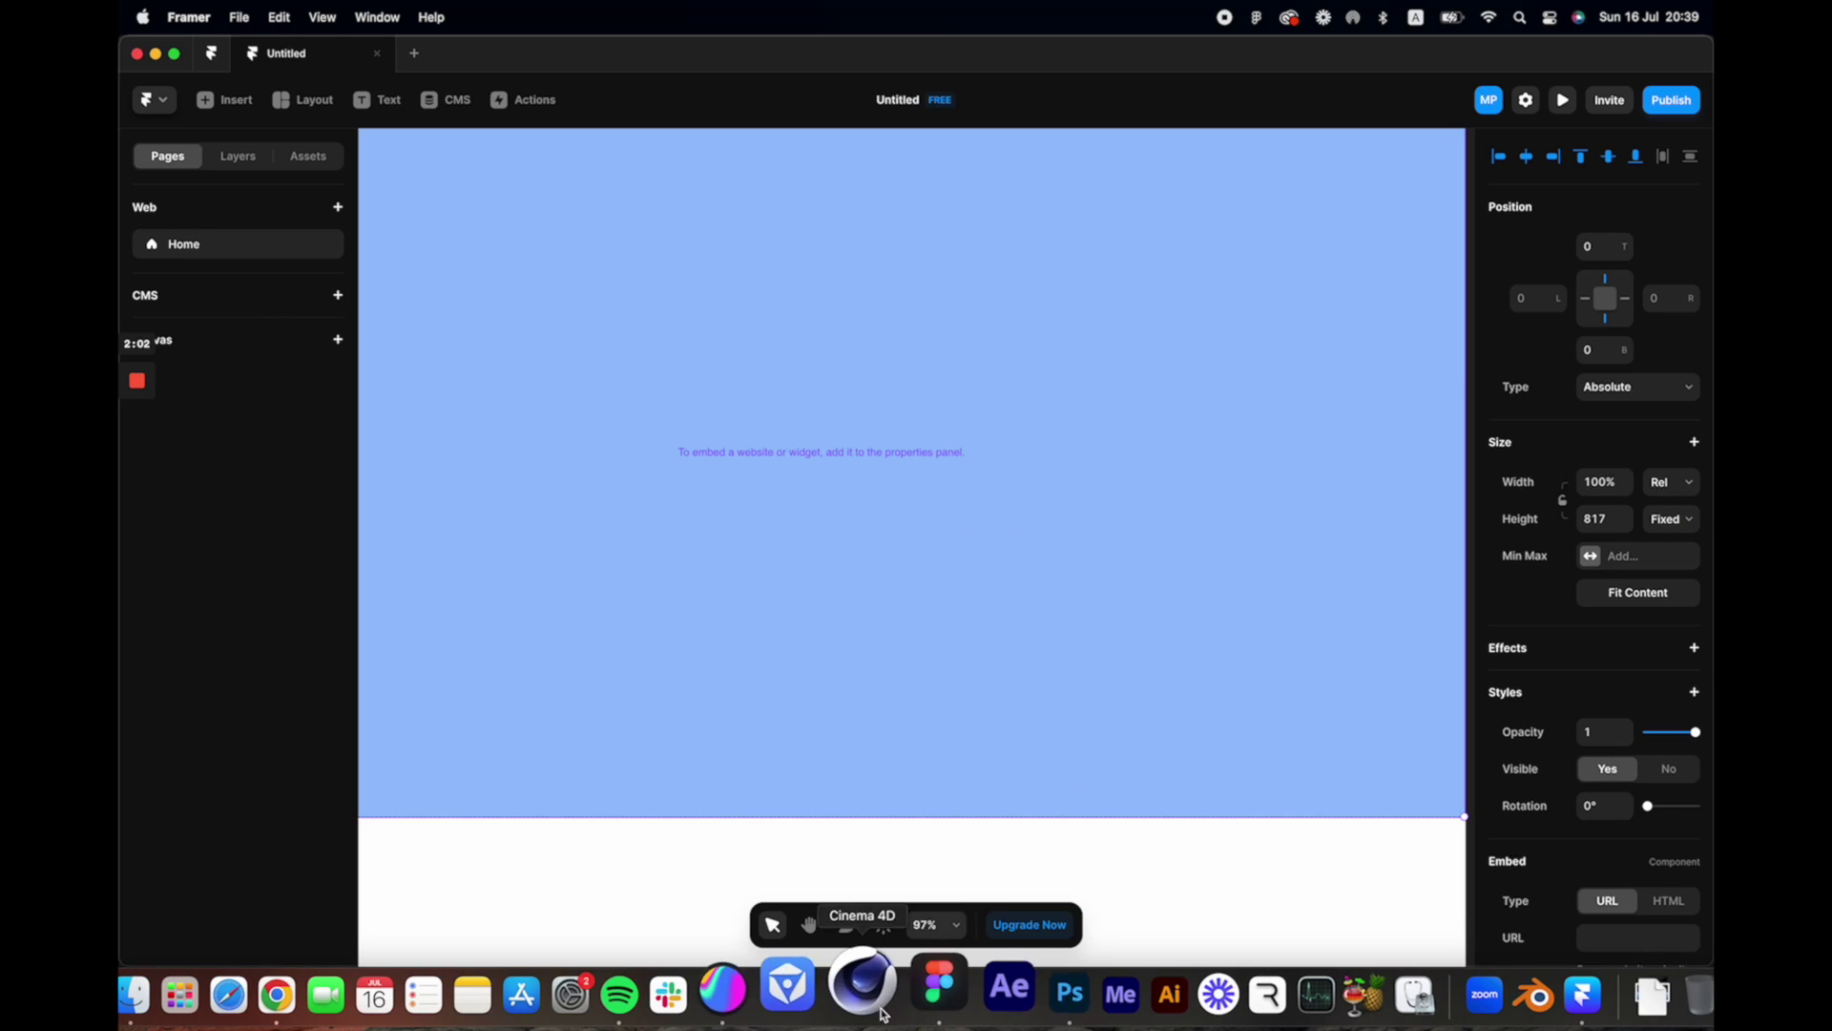
scroll(1543, 783, "down", 3)
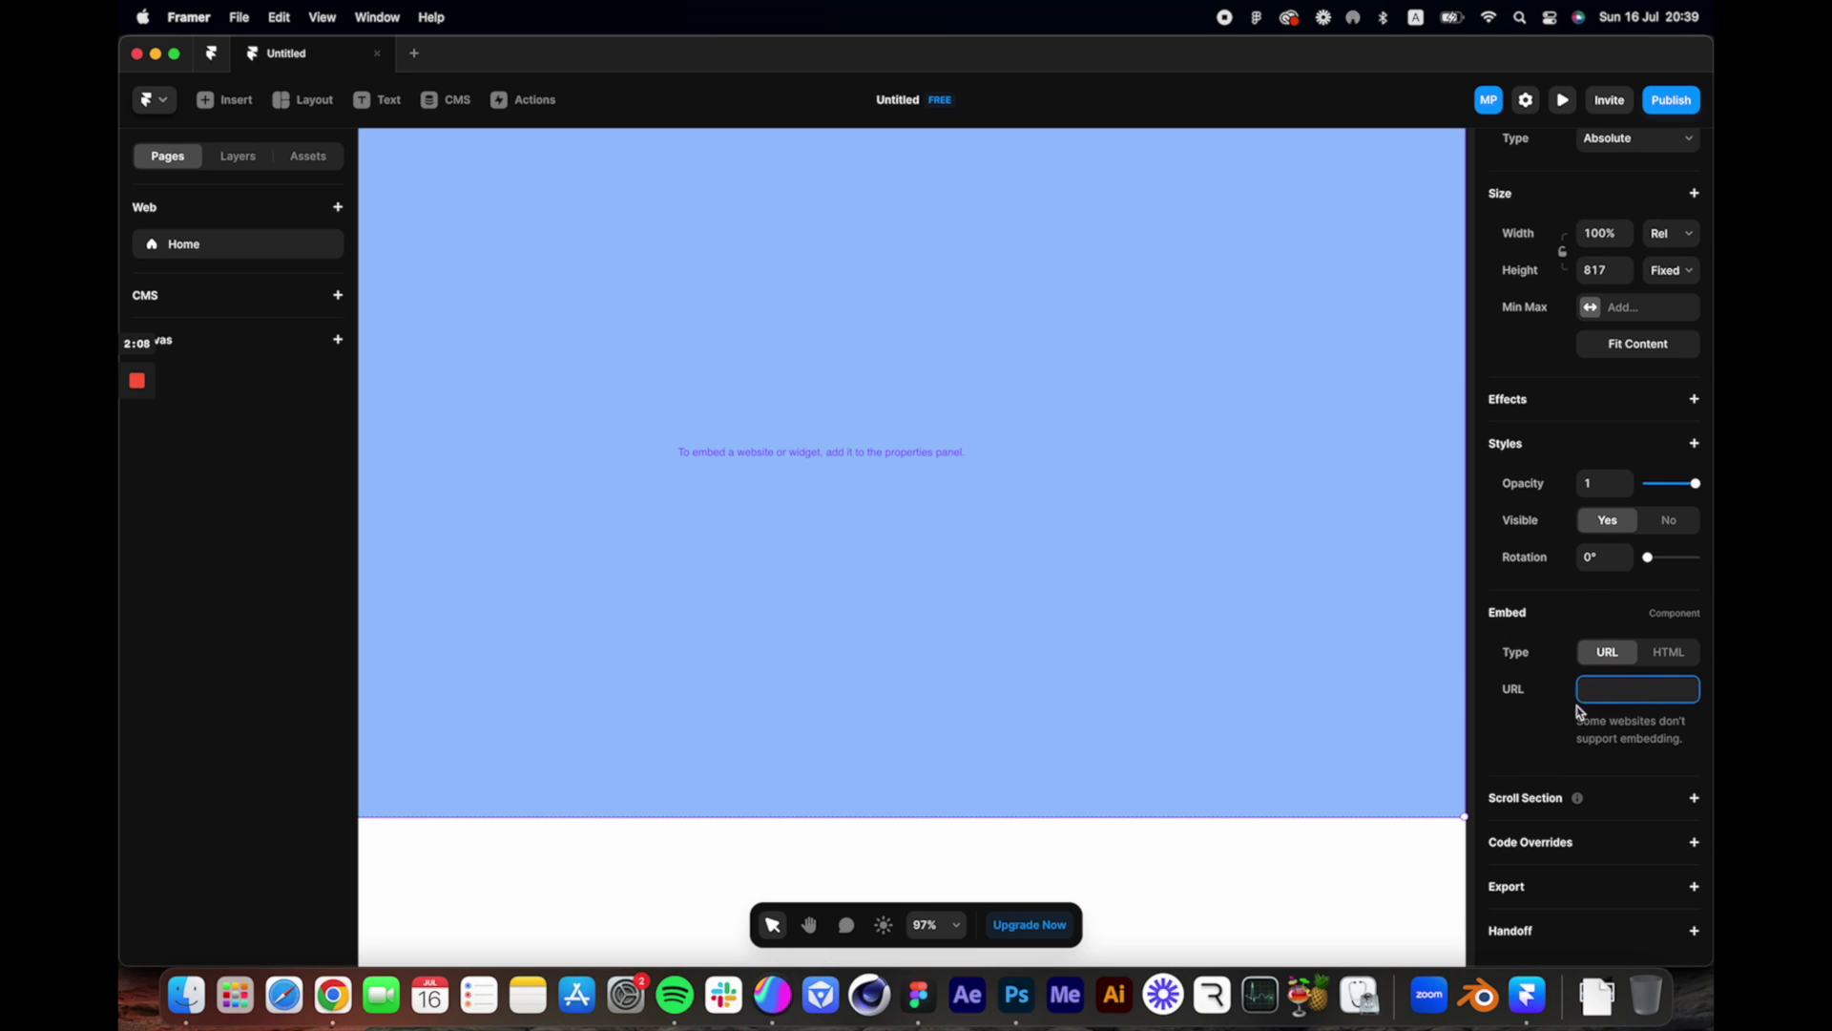
left_click(773, 995)
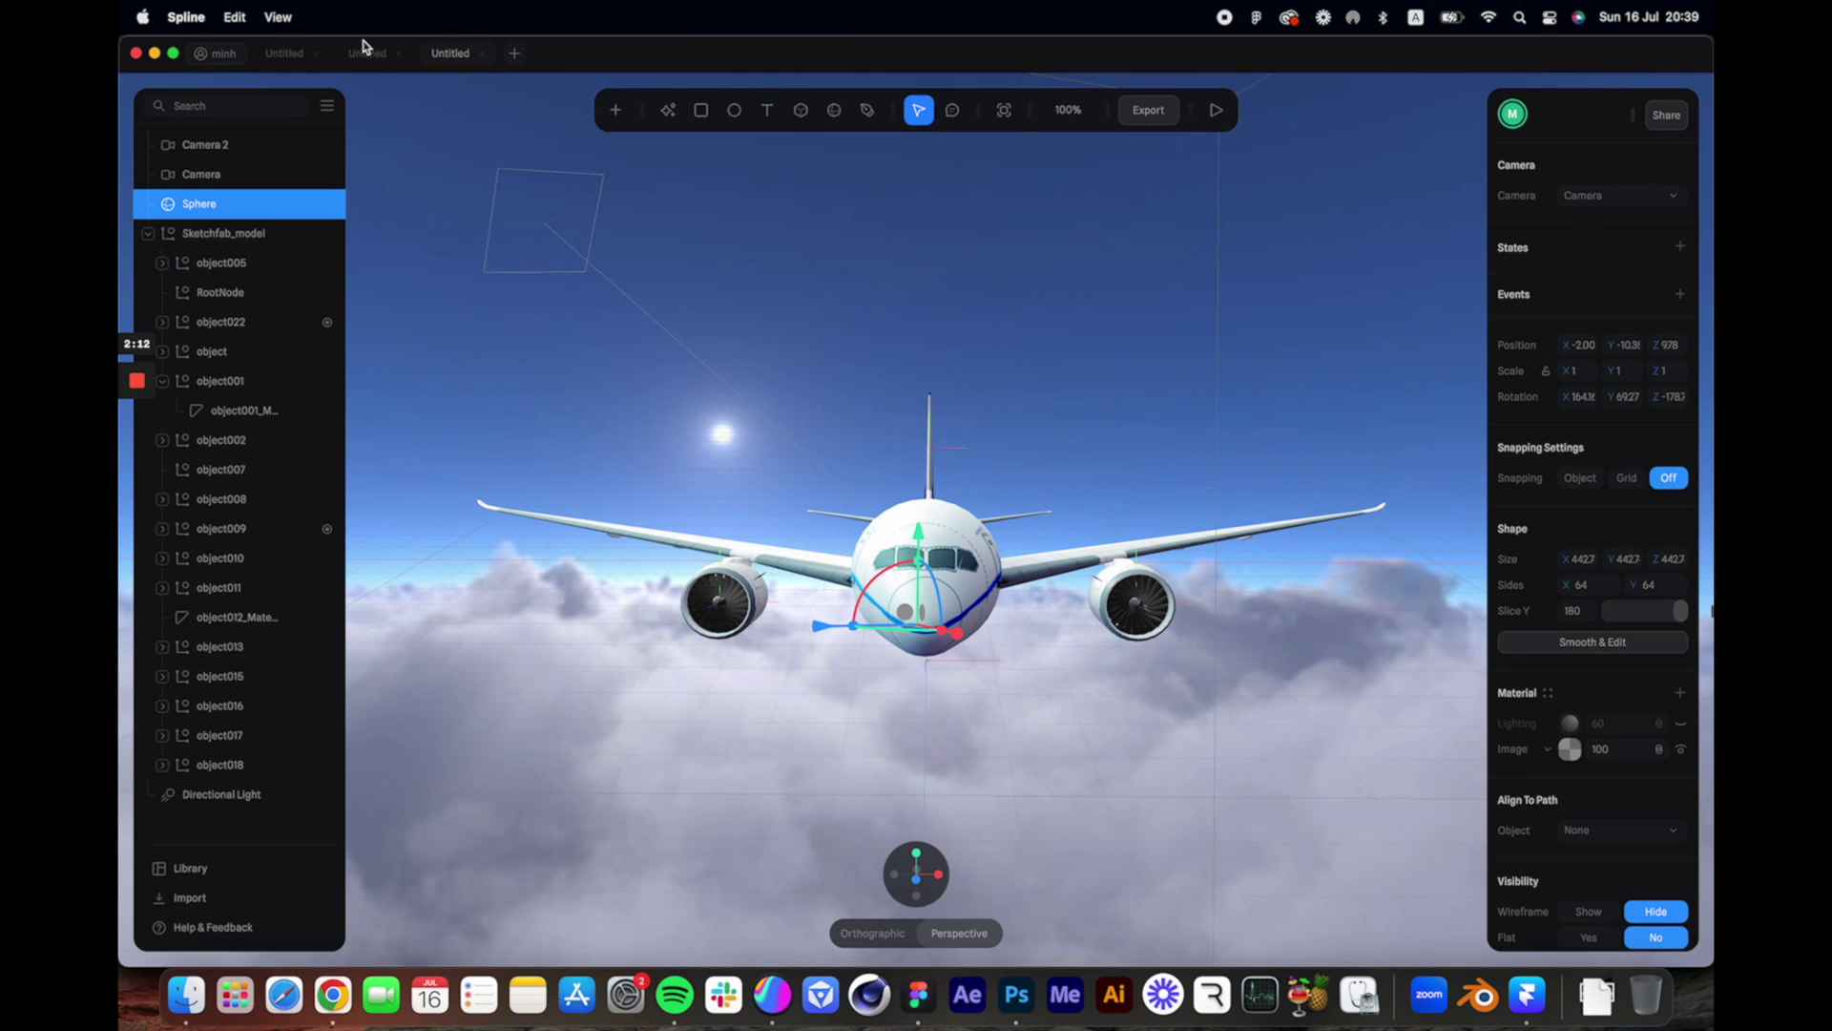
Step: Copy the 787 scene's Public URL link from the Export panel
left_click(1160, 116)
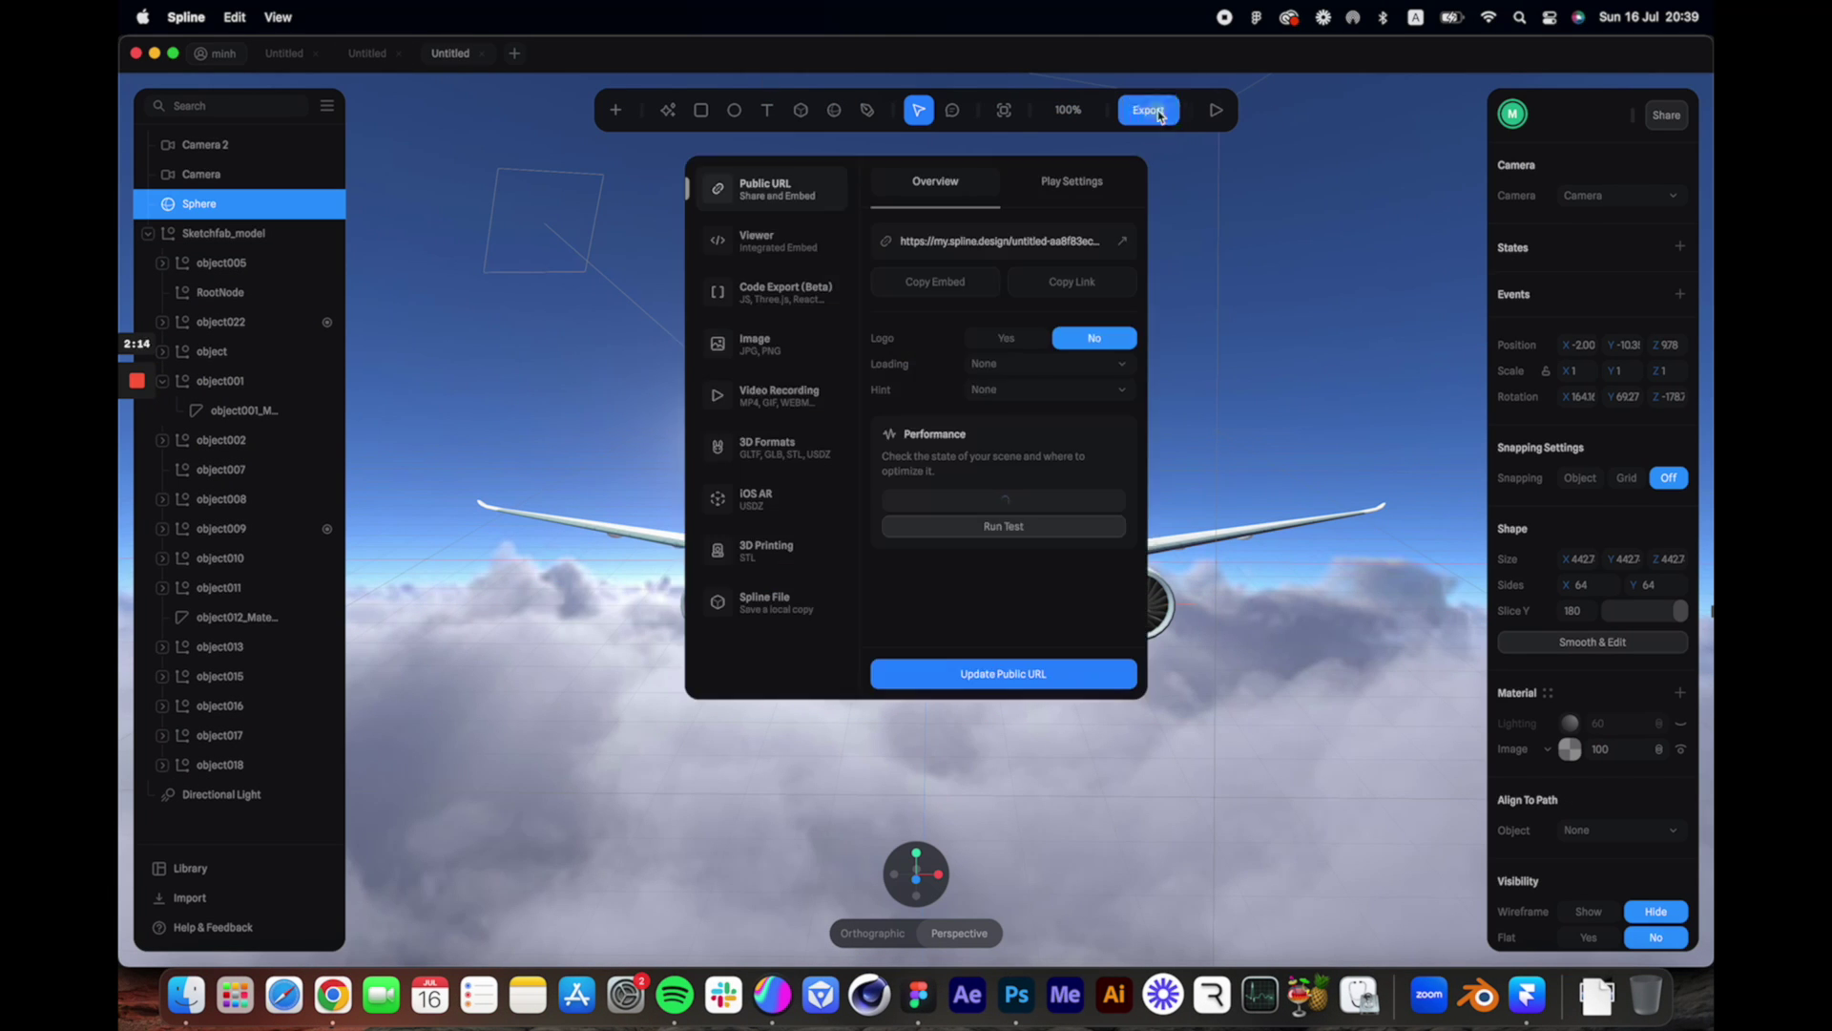
left_click(1070, 285)
Step: Back in Framer with the Spline link embedded, deselect and zoom out to the whole page
key("super+Tab")
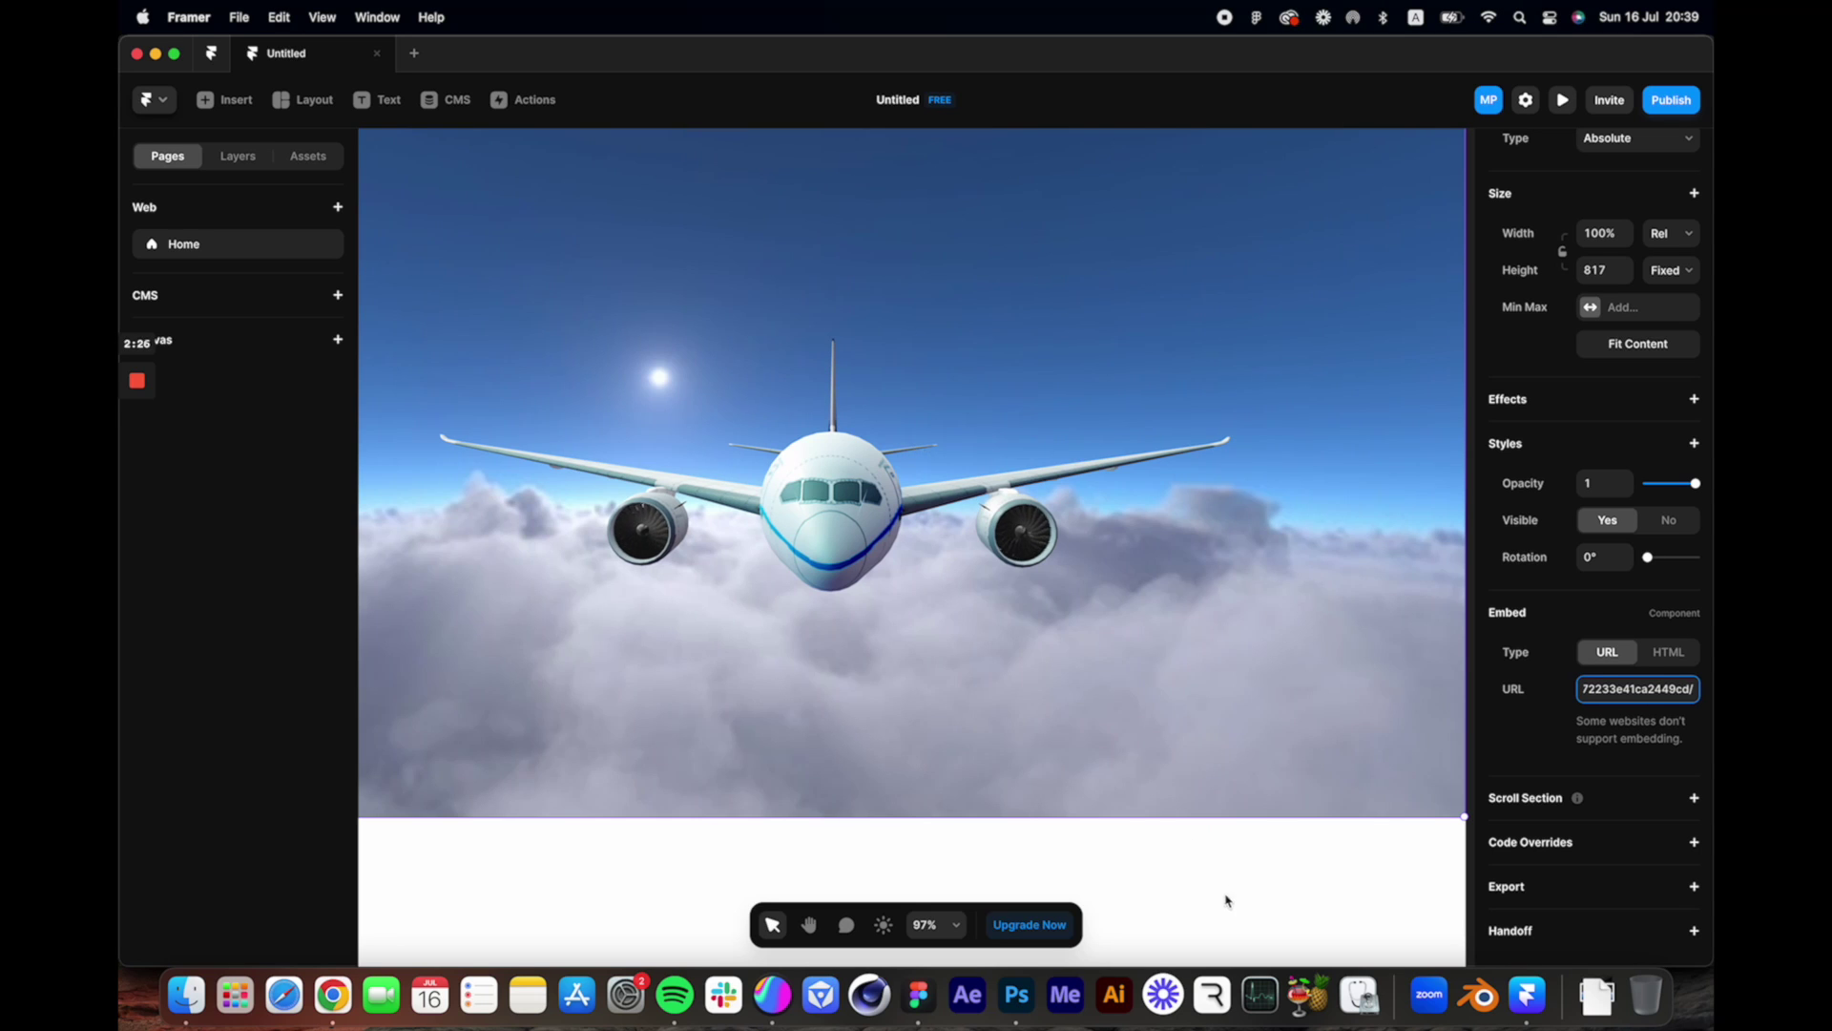
key("Escape")
key("shift+1")
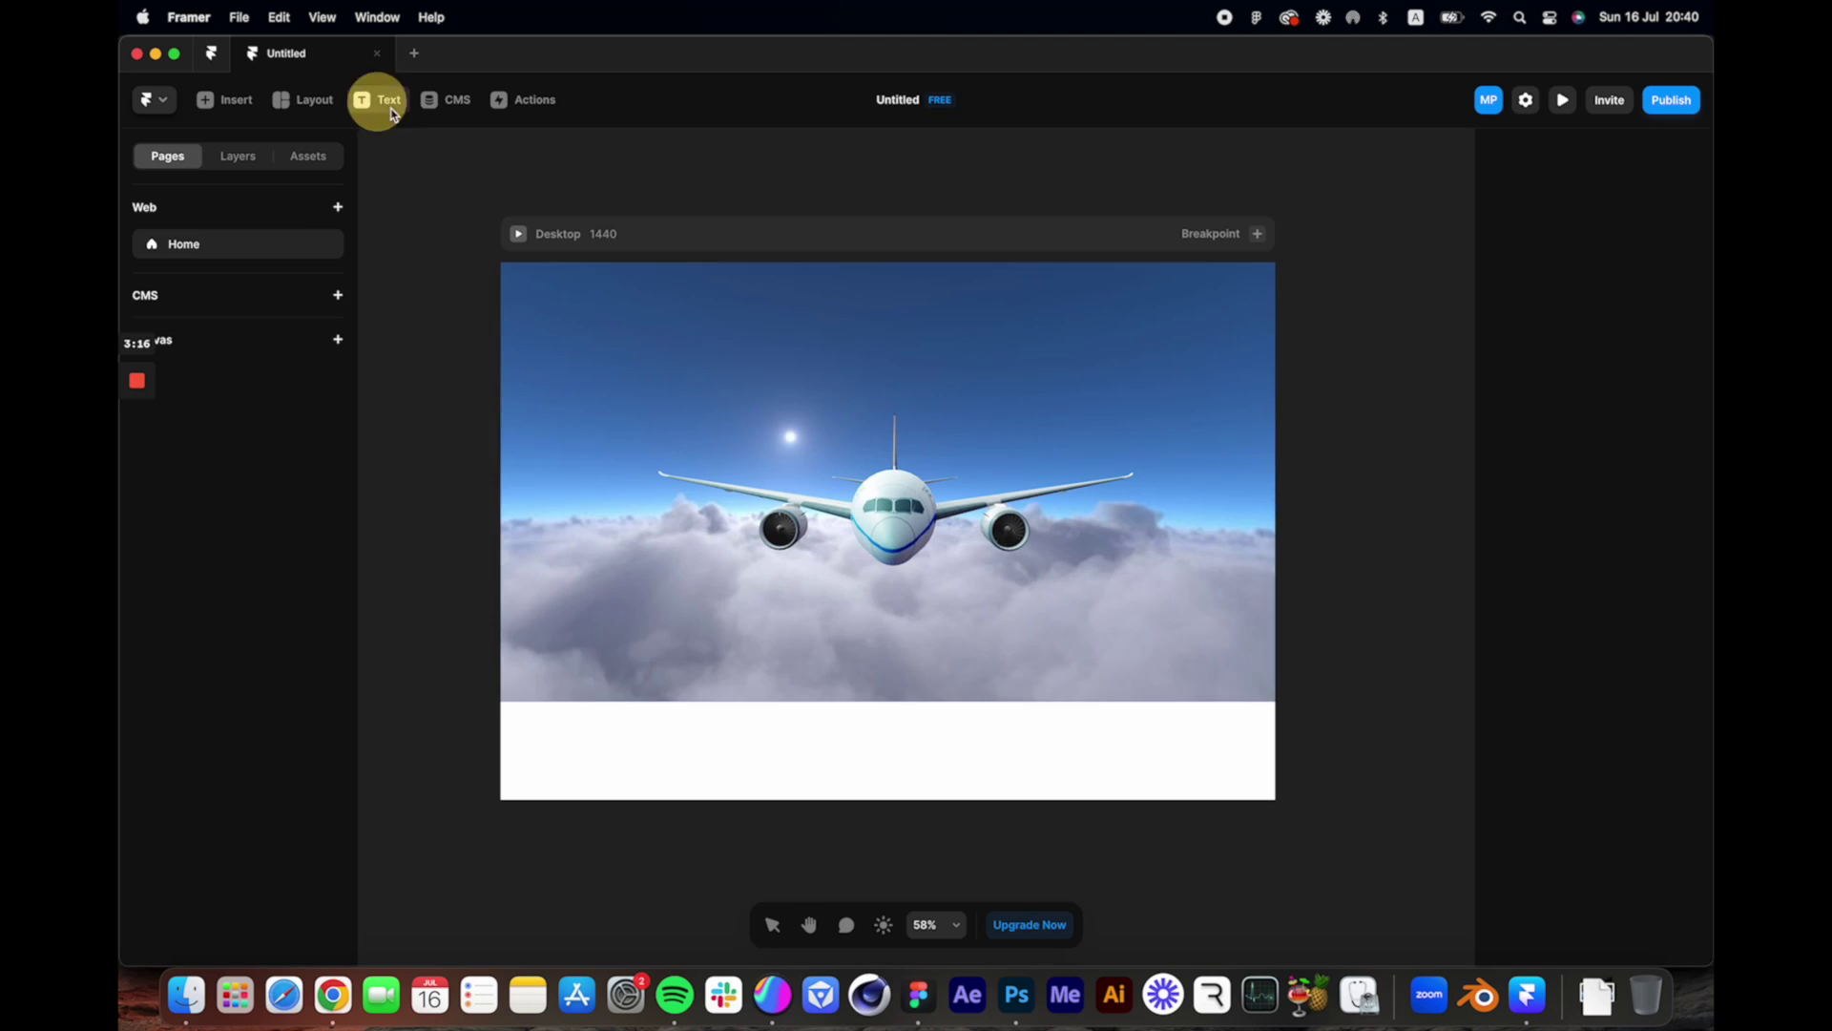
Step: Add a 'Dreamliner' text heading on the hero at 160 px size
left_click(391, 113)
left_click(792, 420)
key("Escape")
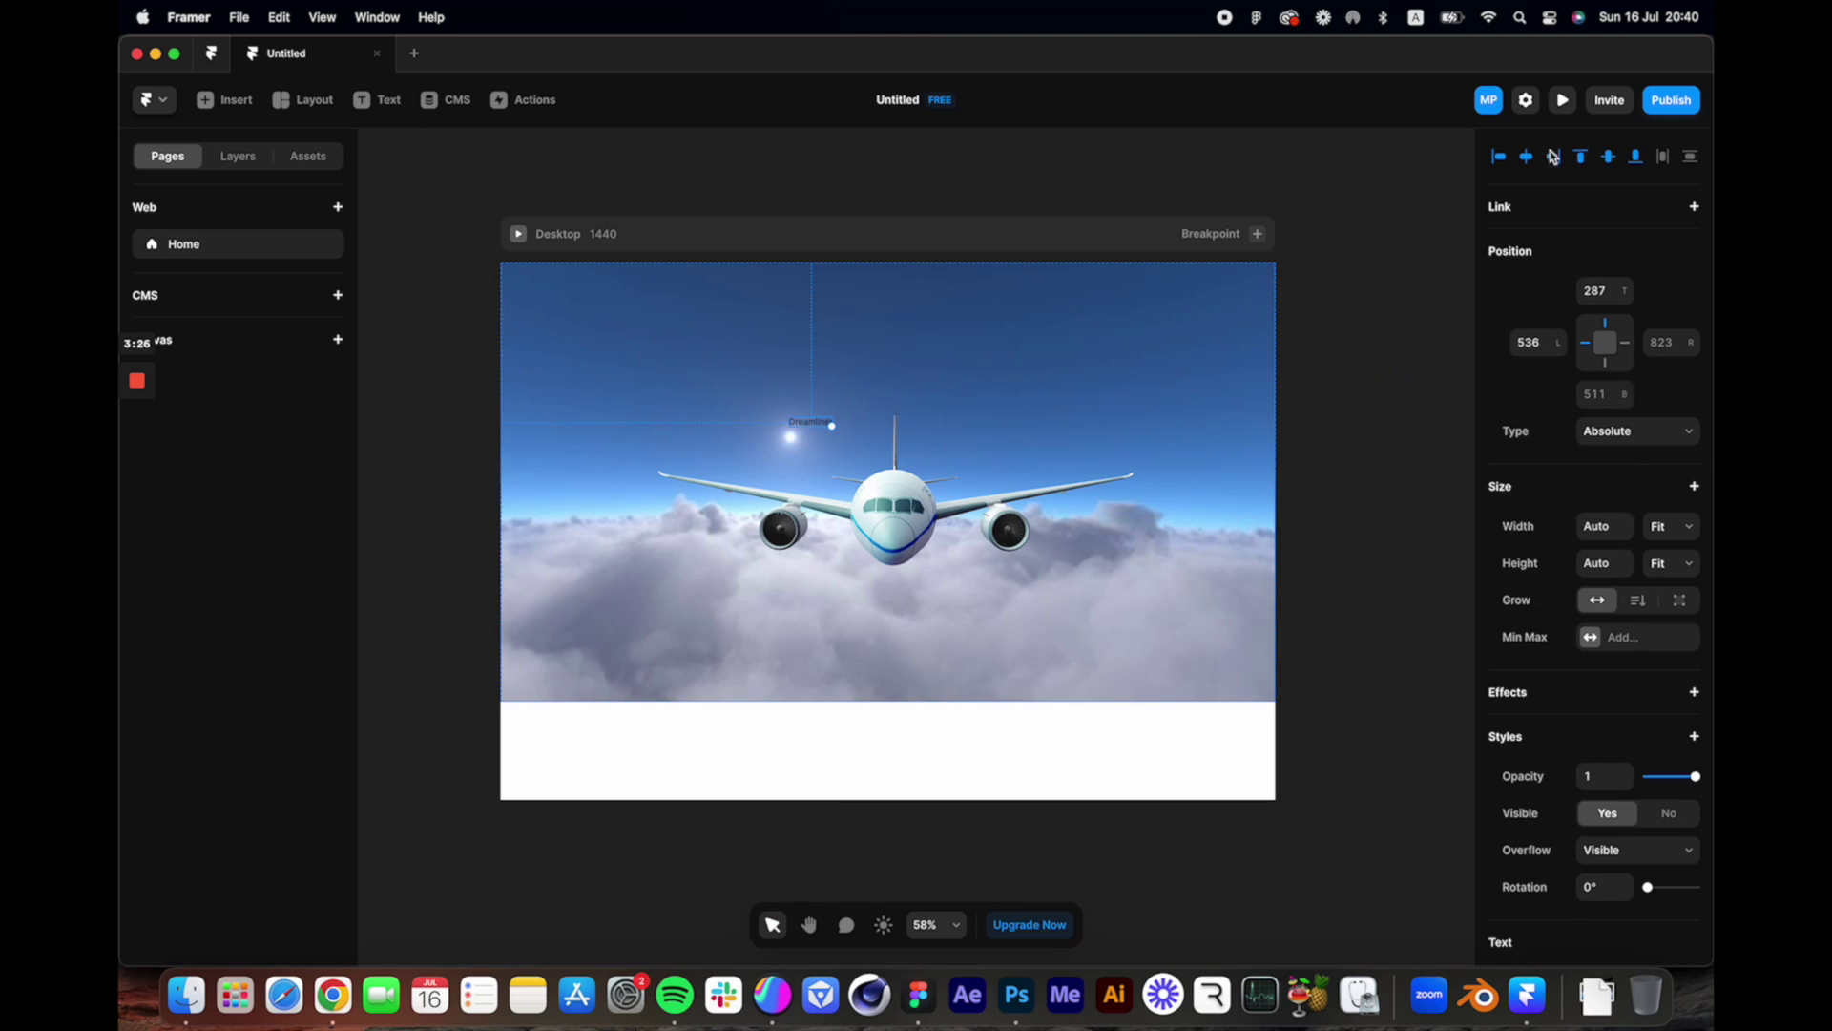
scroll(1617, 488, "down", 5)
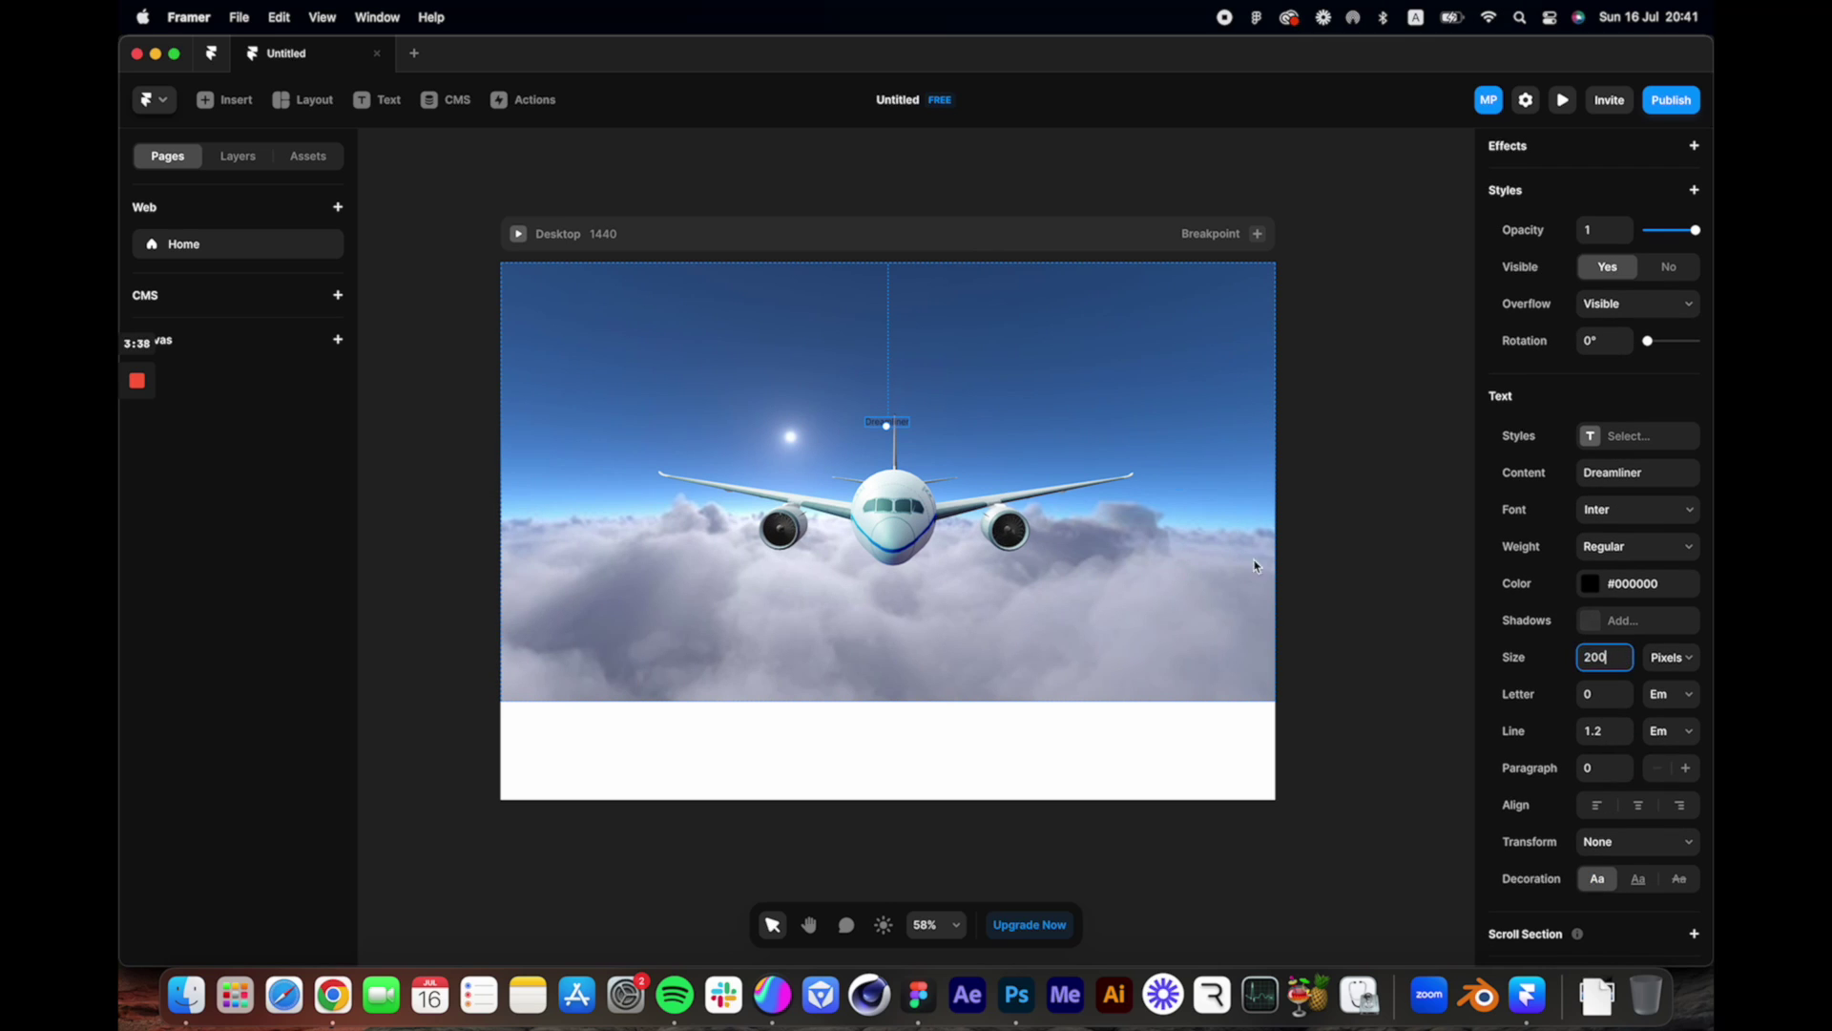
left_click(995, 426)
left_click(1608, 656)
type("160")
key("Return")
Step: Upload and apply the Montserrat Bold 700.ttf font to the heading
left_click(1693, 517)
left_click(1339, 865)
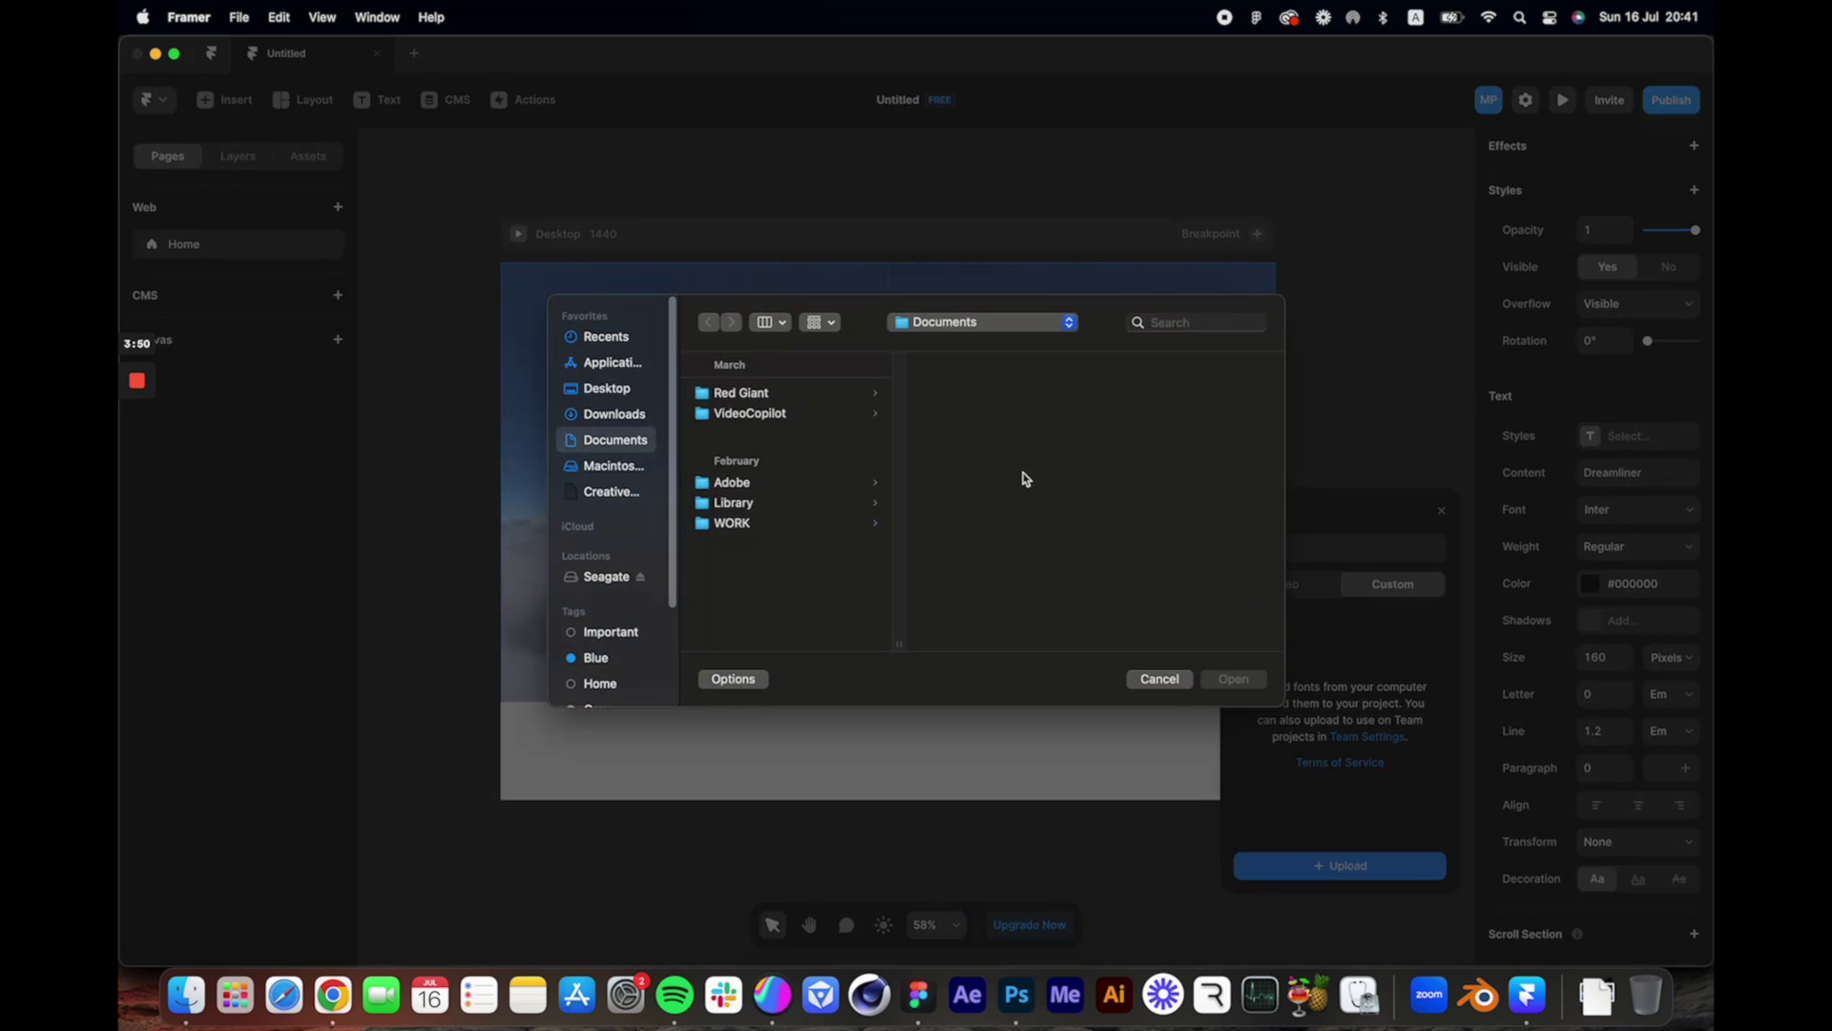
type("mon")
scroll(798, 516, "down", 5)
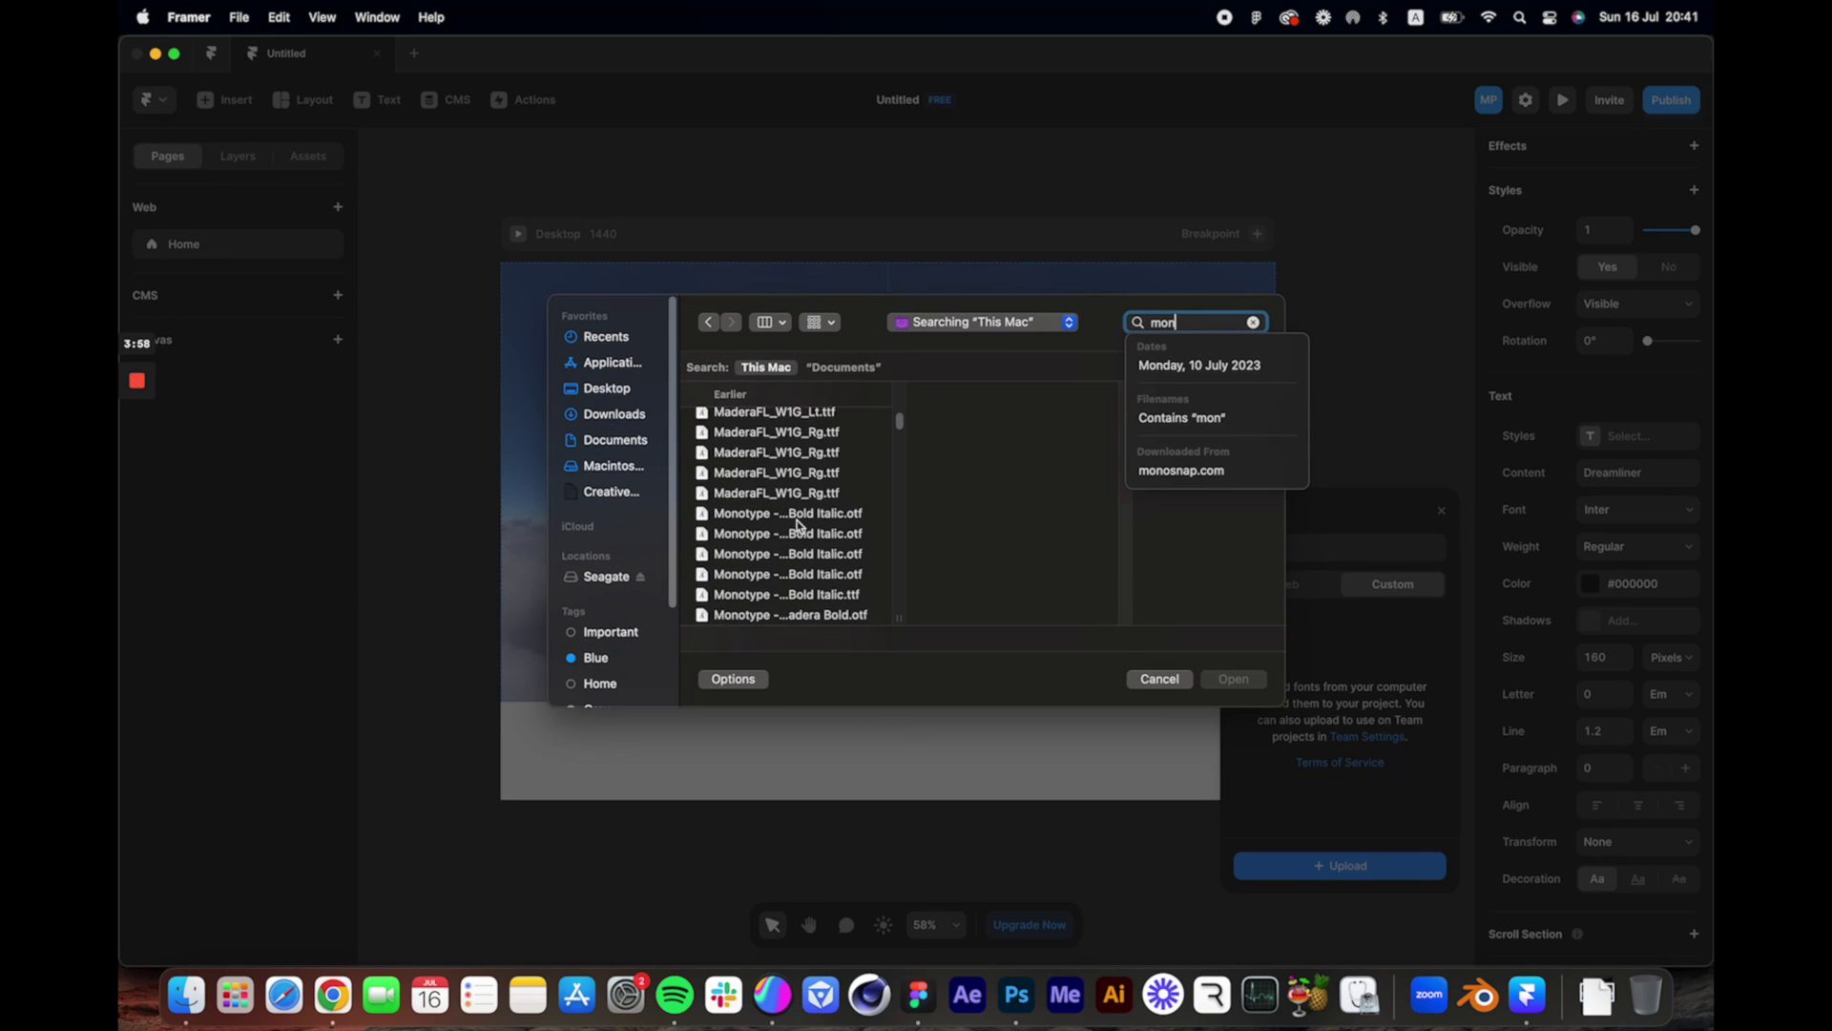
type("t")
left_click(775, 577)
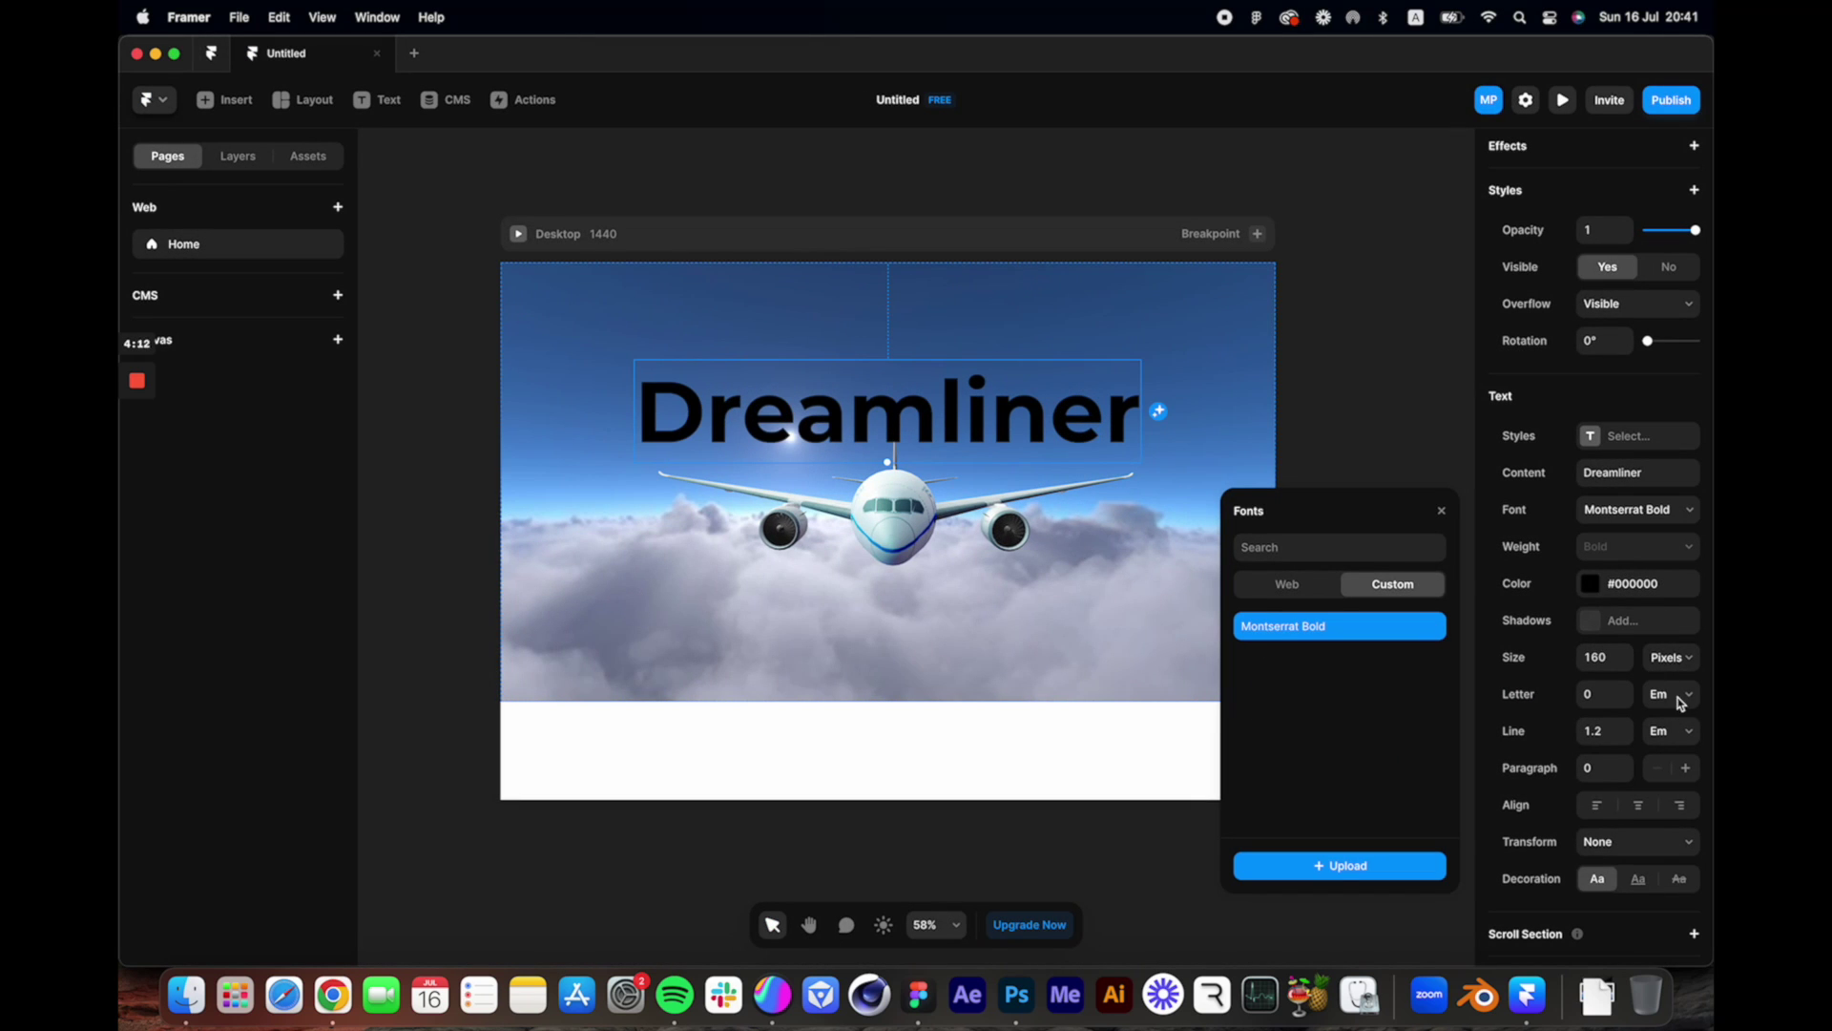
left_click(1670, 693)
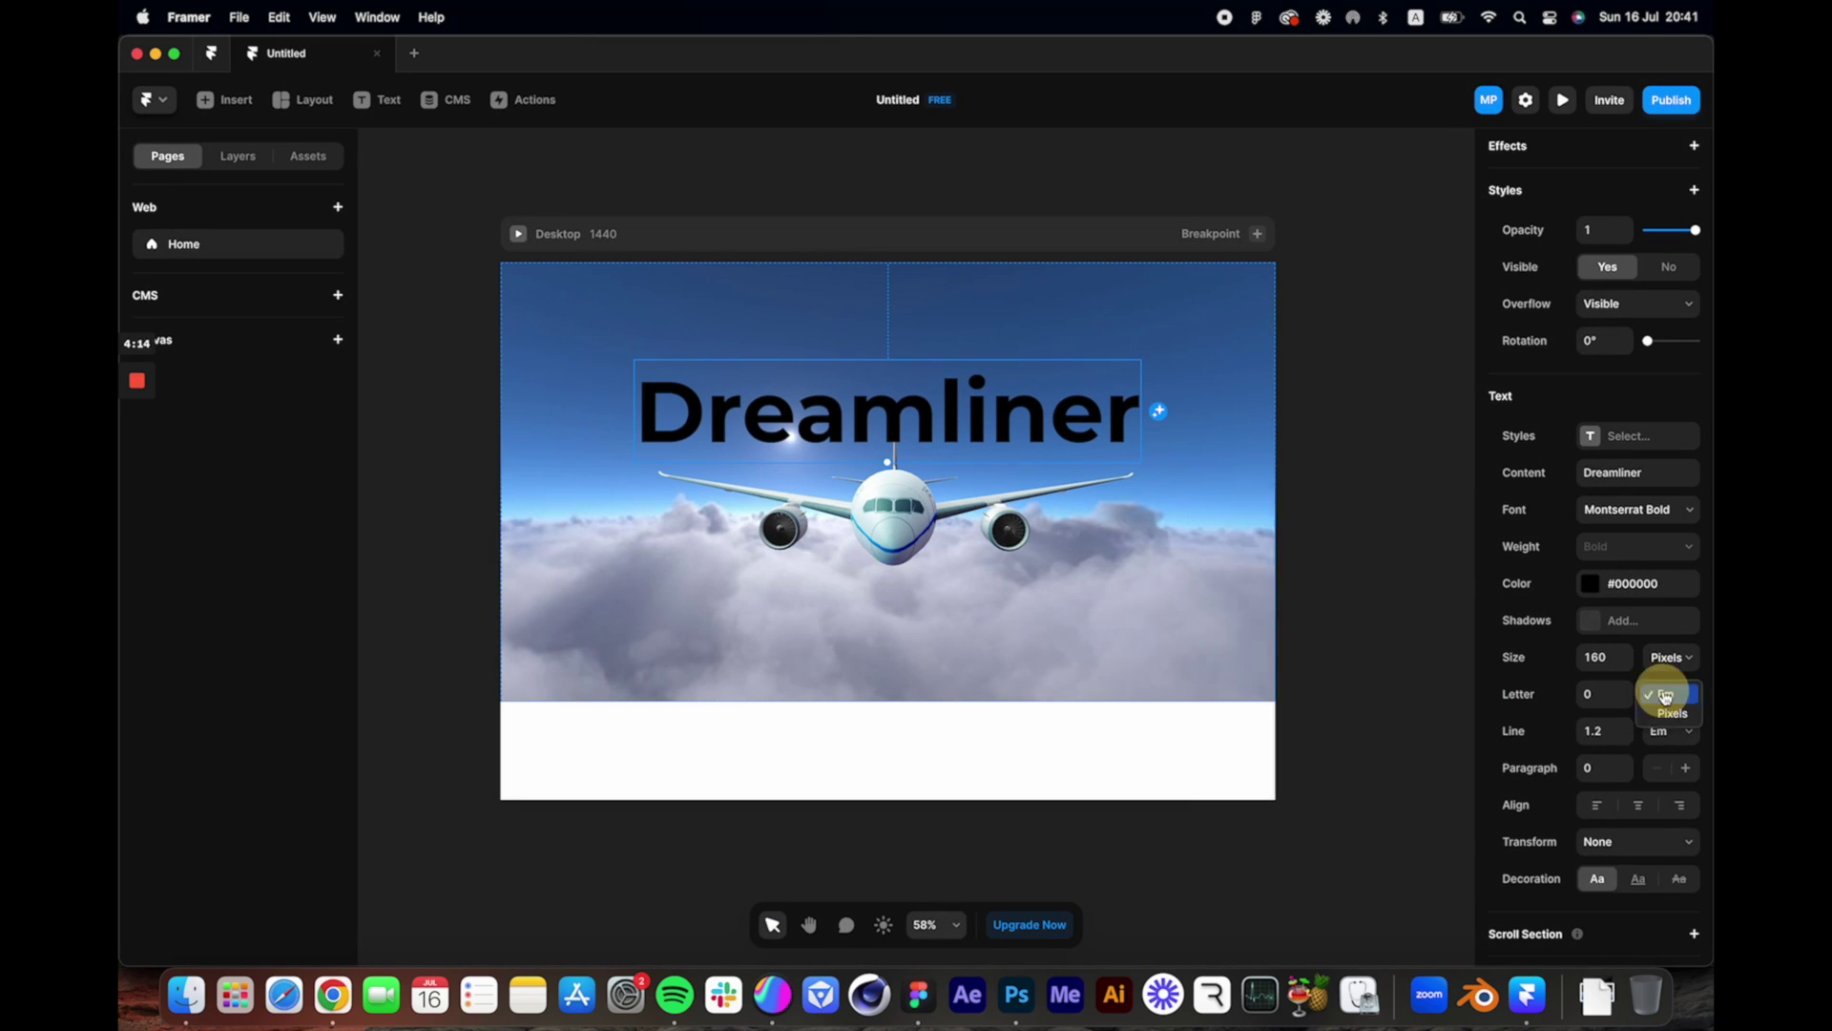
Step: Give the heading -9.7 px letter spacing and a linear #94DAFF gradient at 161°
left_click(1670, 713)
left_click_drag(1613, 694, 1623, 776)
left_click(1590, 583)
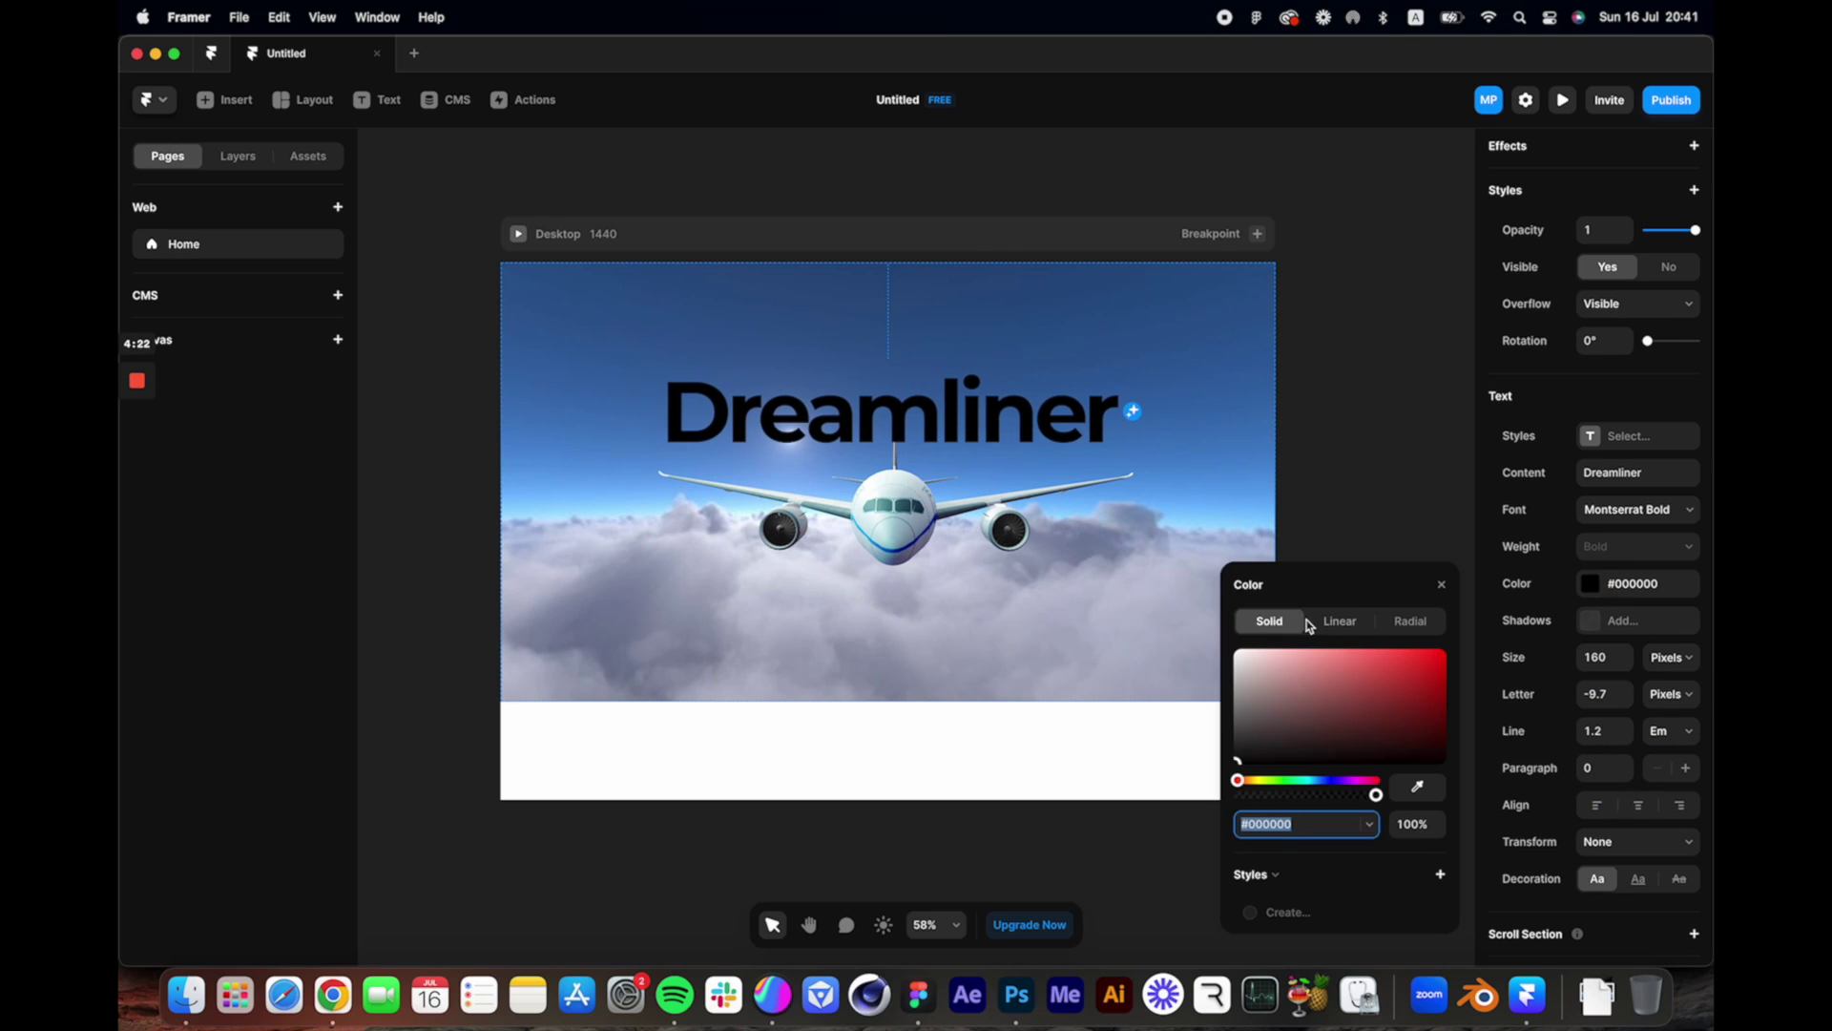
left_click(1340, 622)
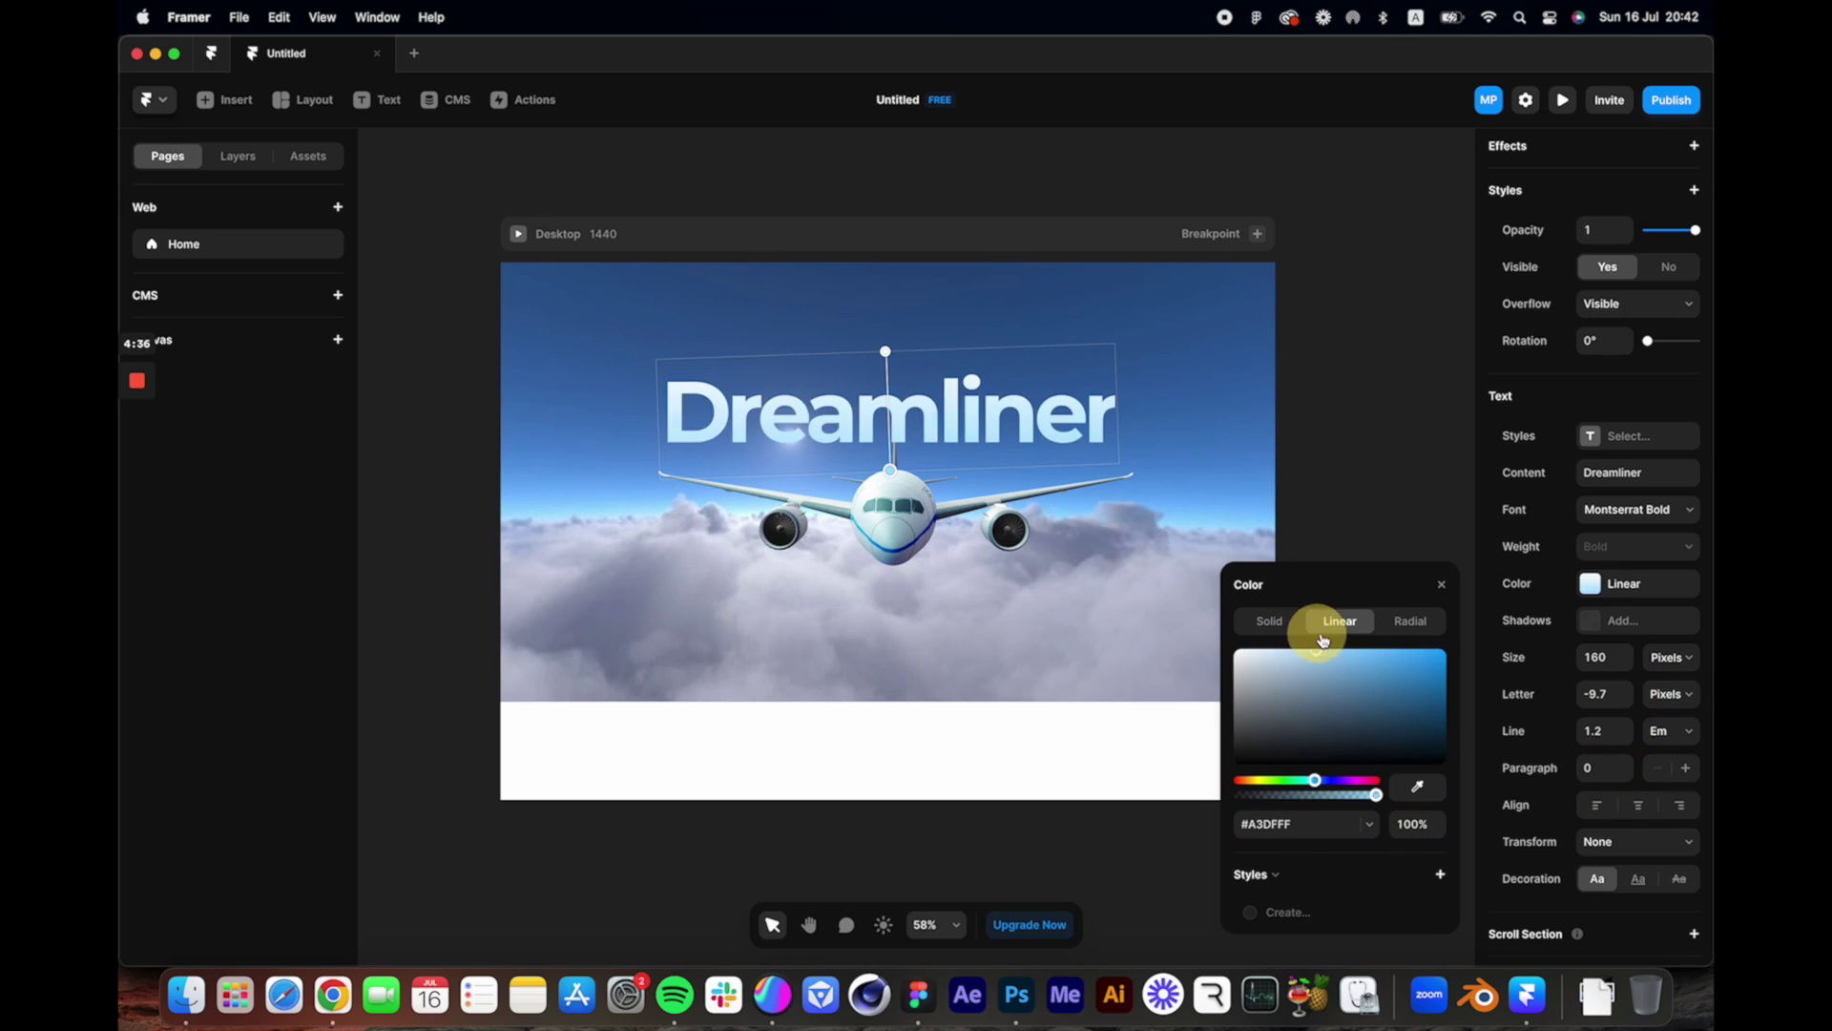
left_click_drag(891, 470, 920, 537)
left_click(1441, 585)
Step: Resize the Dreamliner heading to 140 and reposition it
left_click_drag(888, 412, 955, 439)
type("140")
scroll(1632, 351, "up", 3)
left_click(1358, 372)
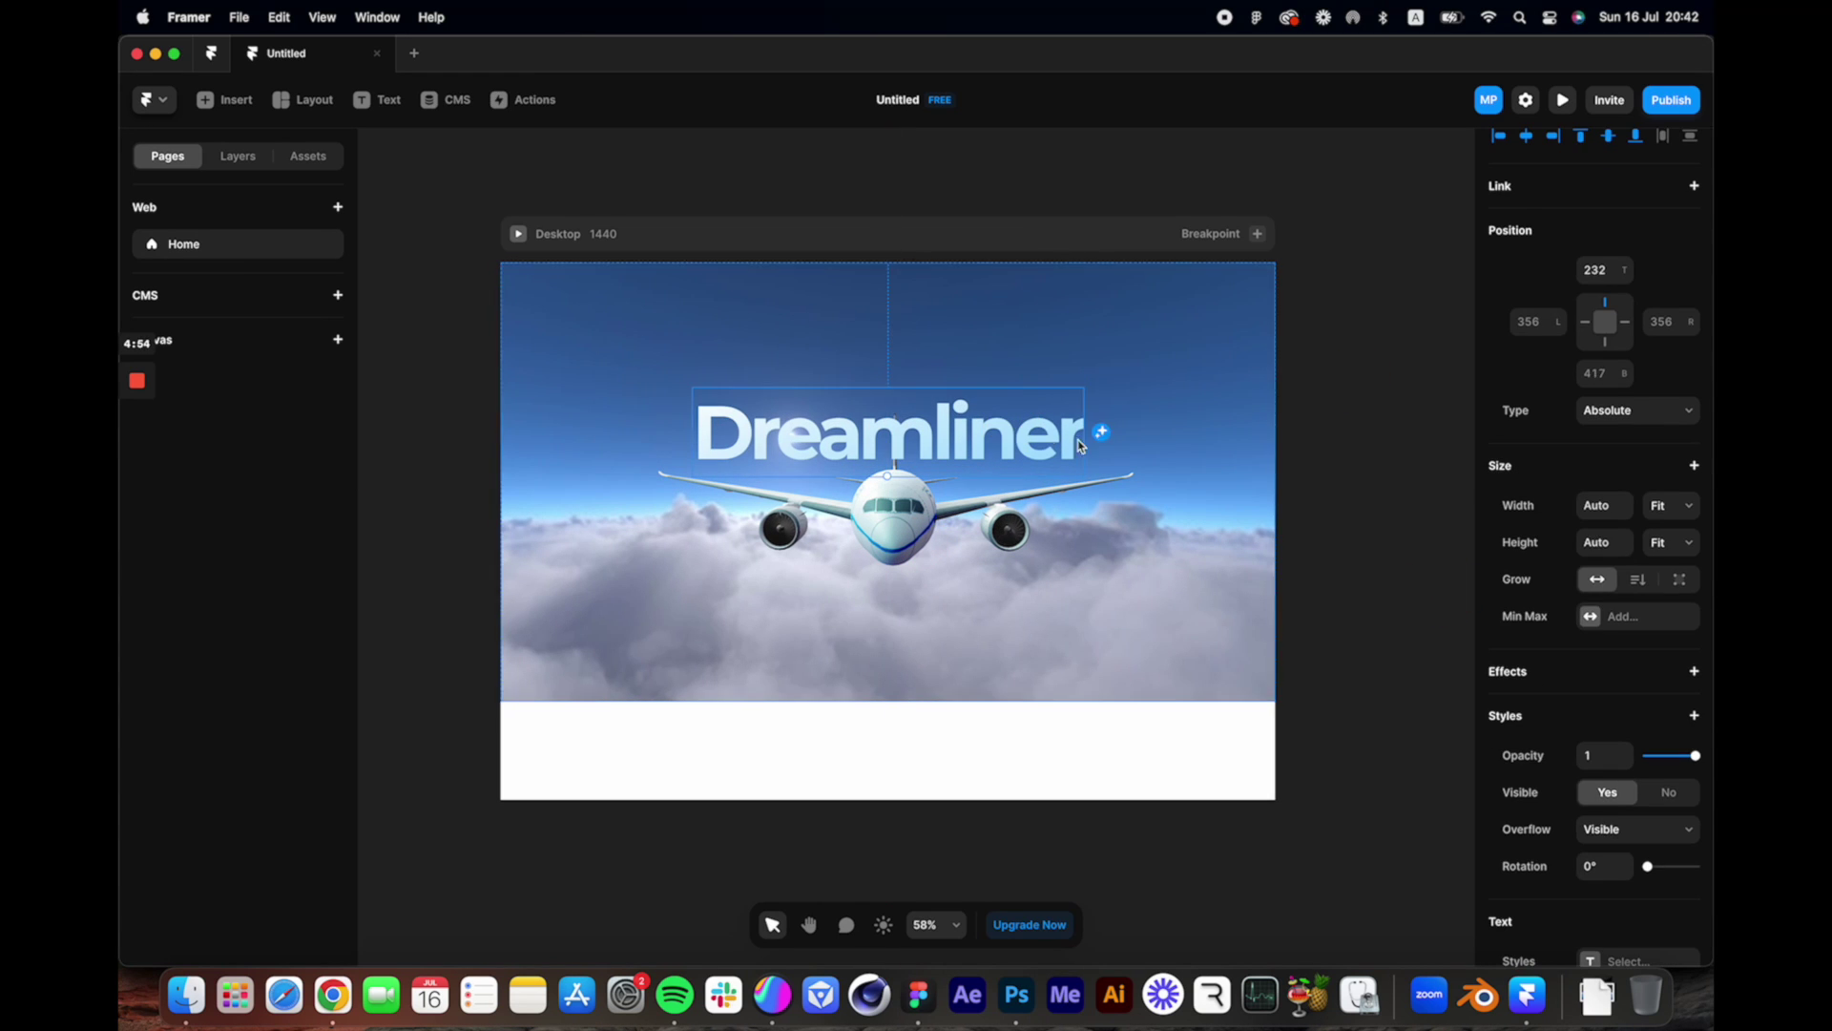
Step: Add a 'Welcome to' text line above the heading at 20 px
left_click(387, 100)
left_click(859, 374)
type("Welcome to")
scroll(1611, 668, "down", 5)
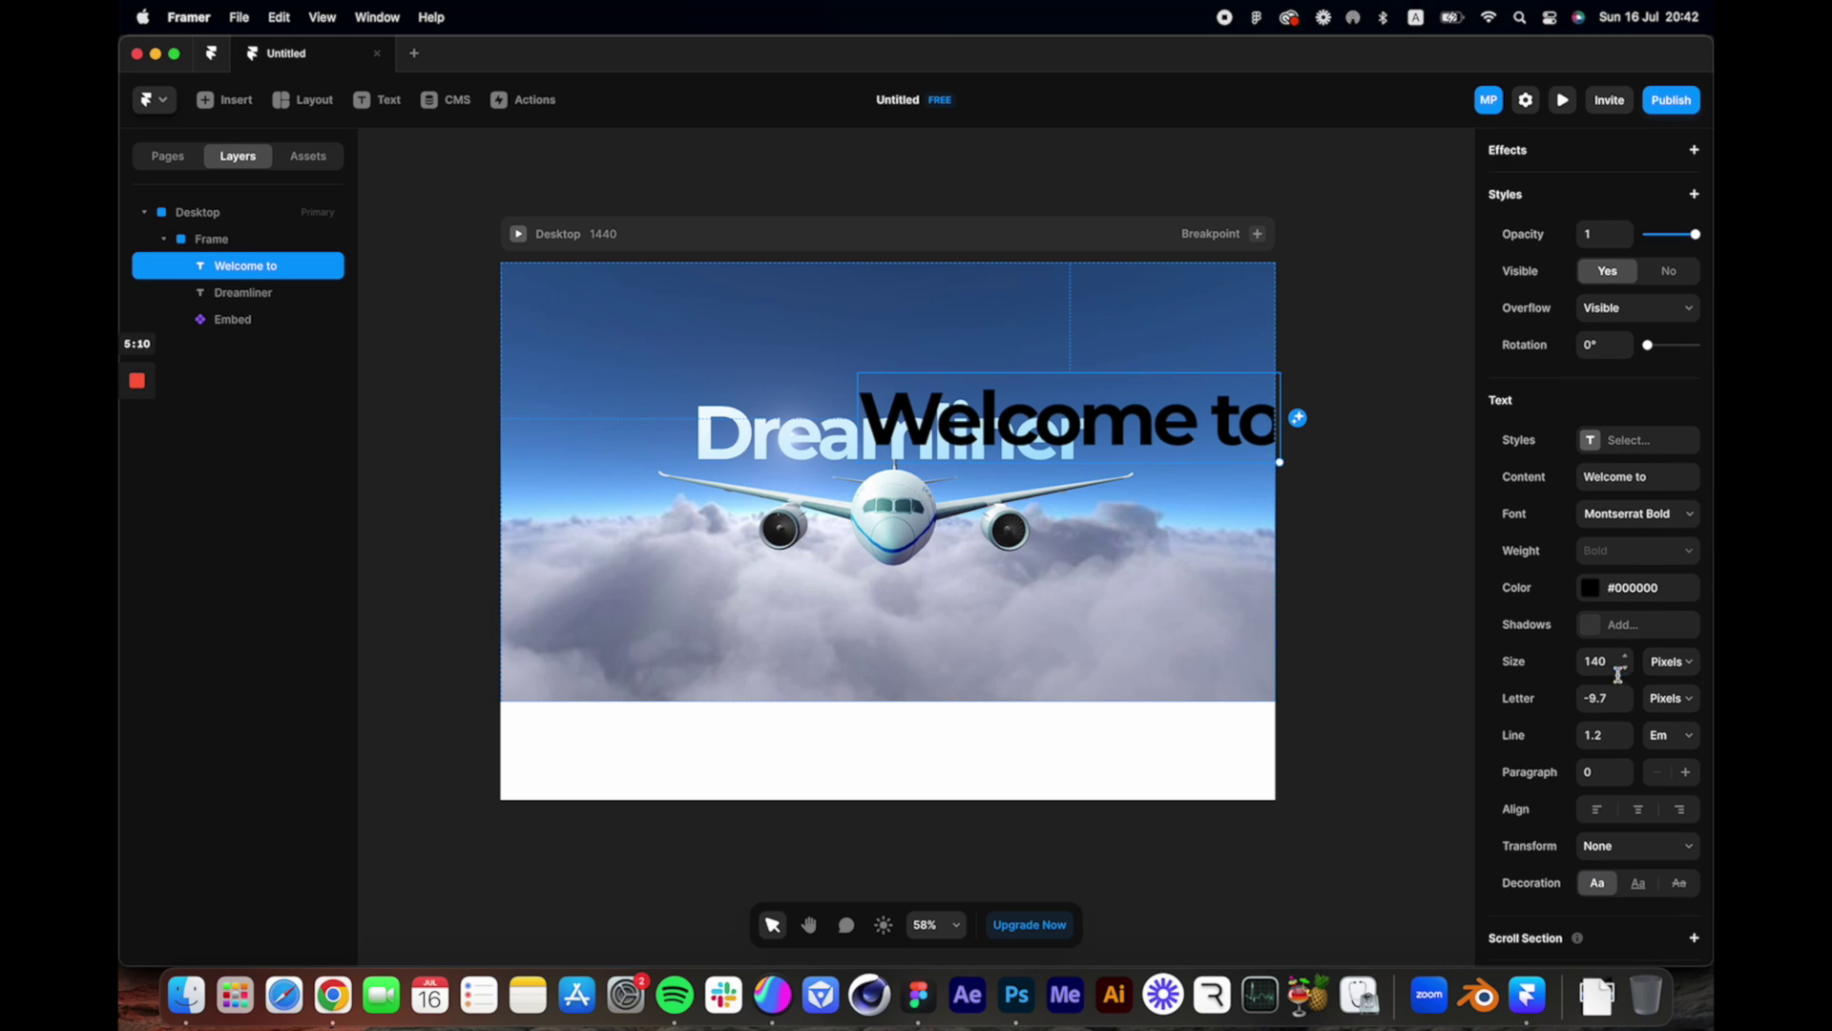
left_click(1611, 657)
type("20")
key("Return")
Step: Adjust the 'Welcome to' text colour and preview the page
left_click(1590, 587)
left_click(892, 386)
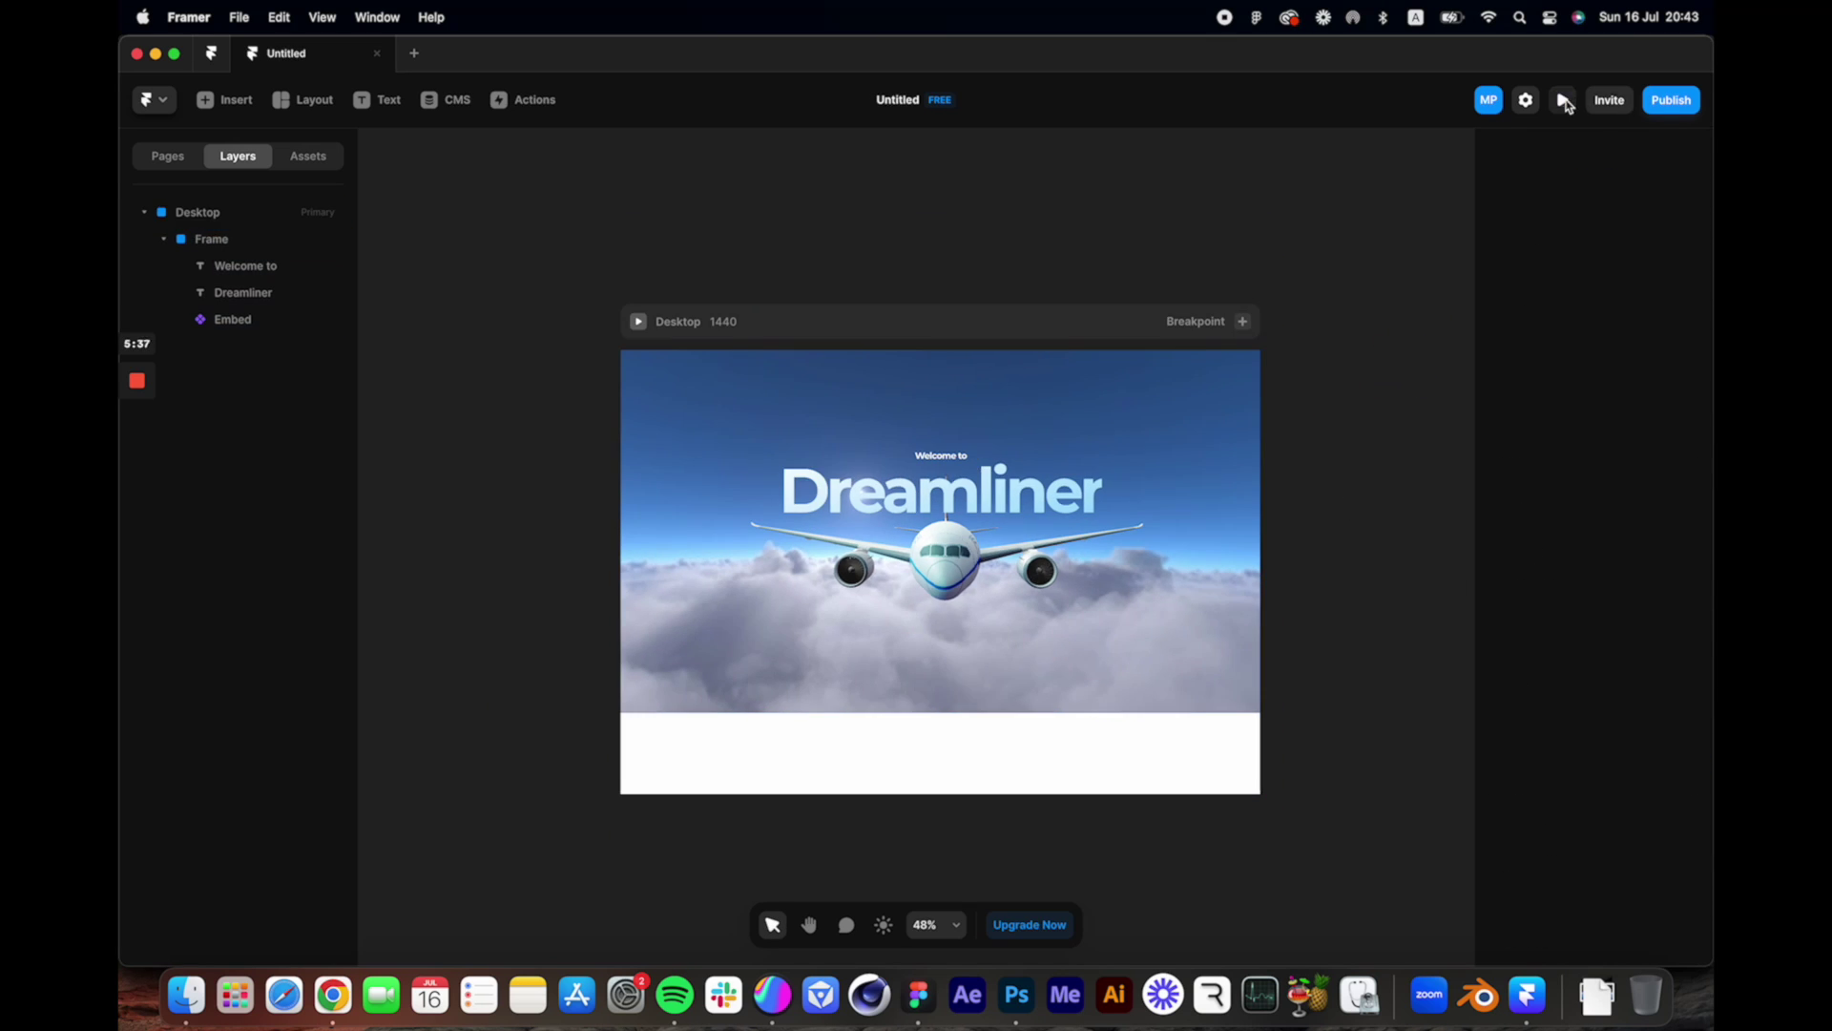
left_click(1565, 102)
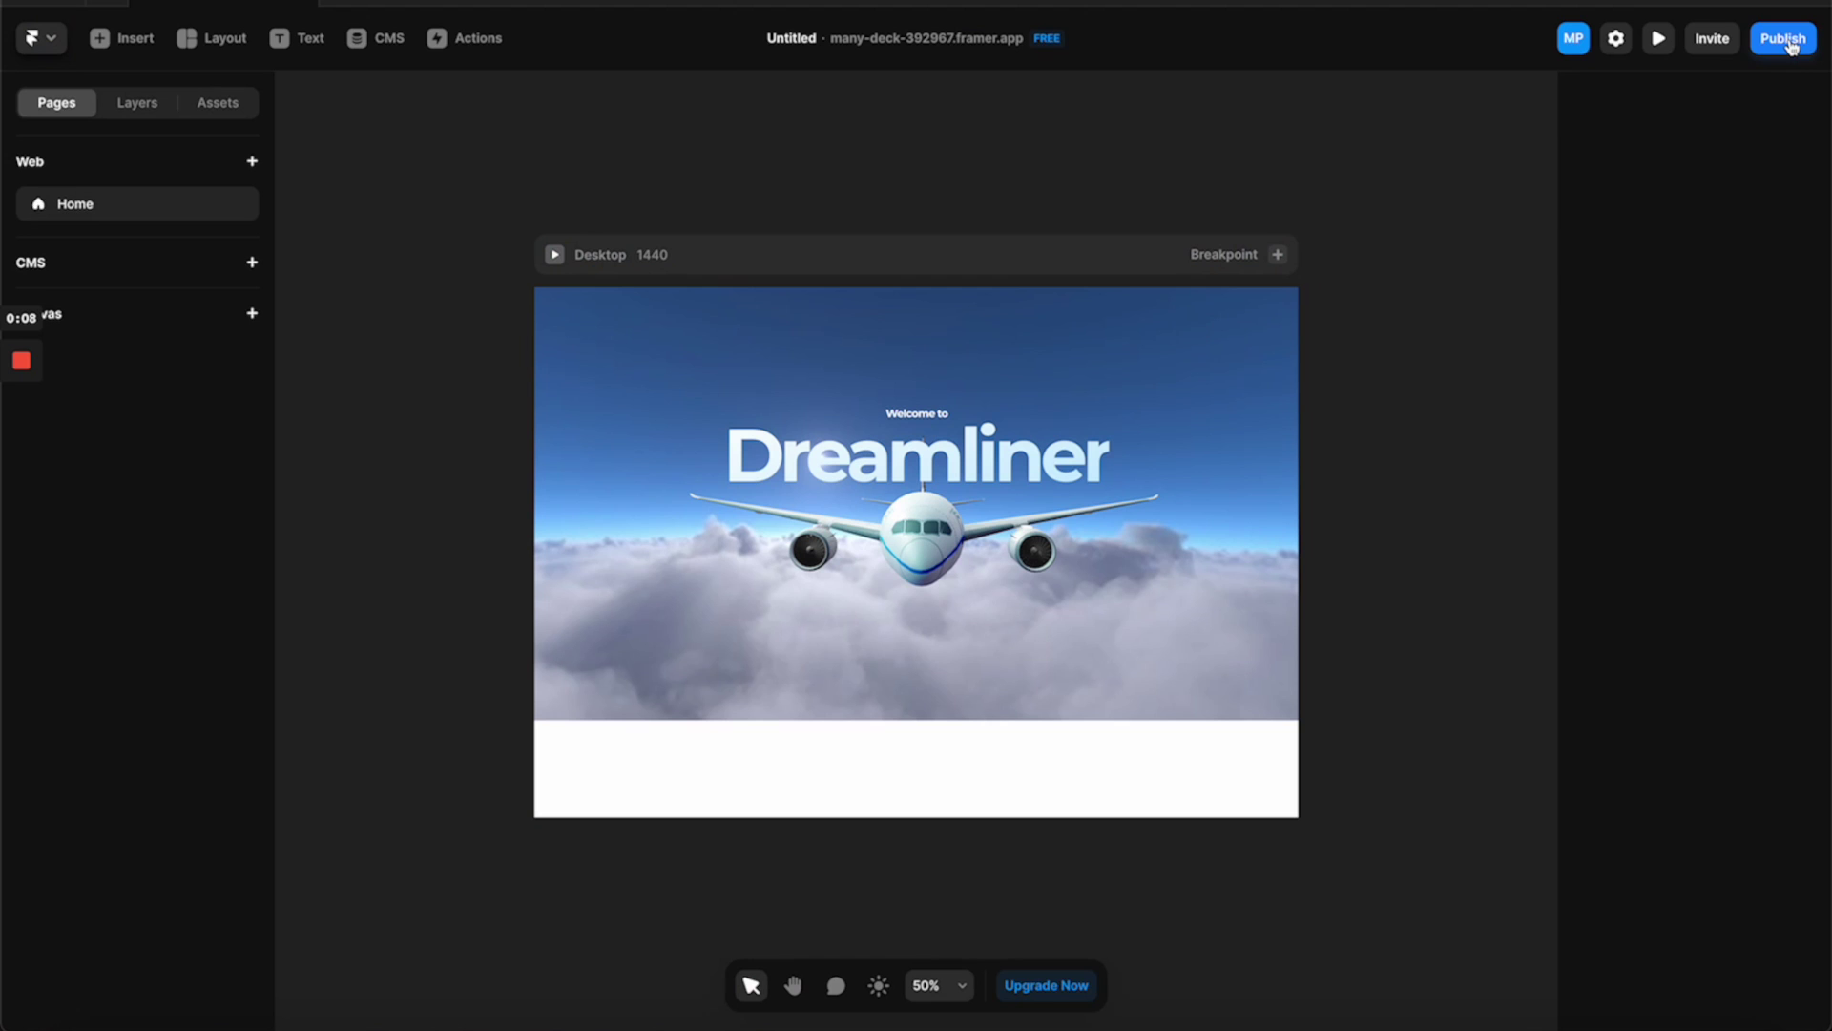
Step: Publish the site and open its framer.app domain in a new tab
left_click(1783, 38)
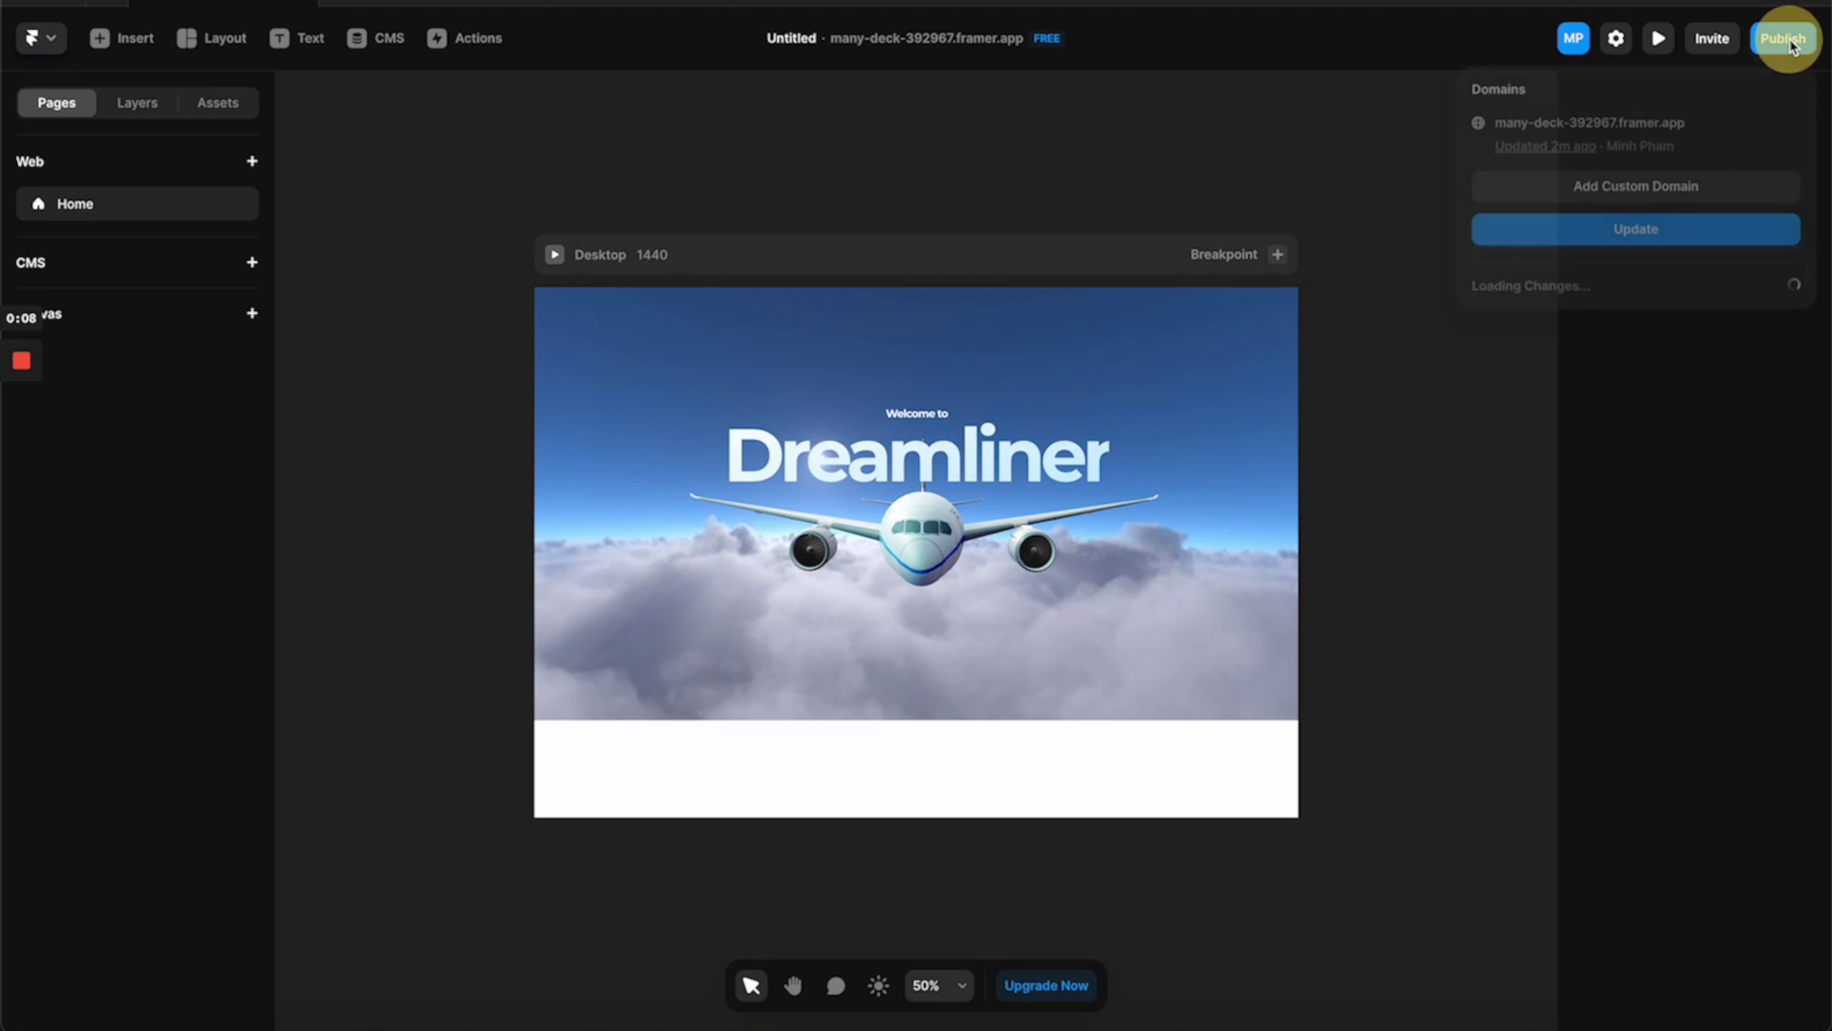
left_click(1563, 134)
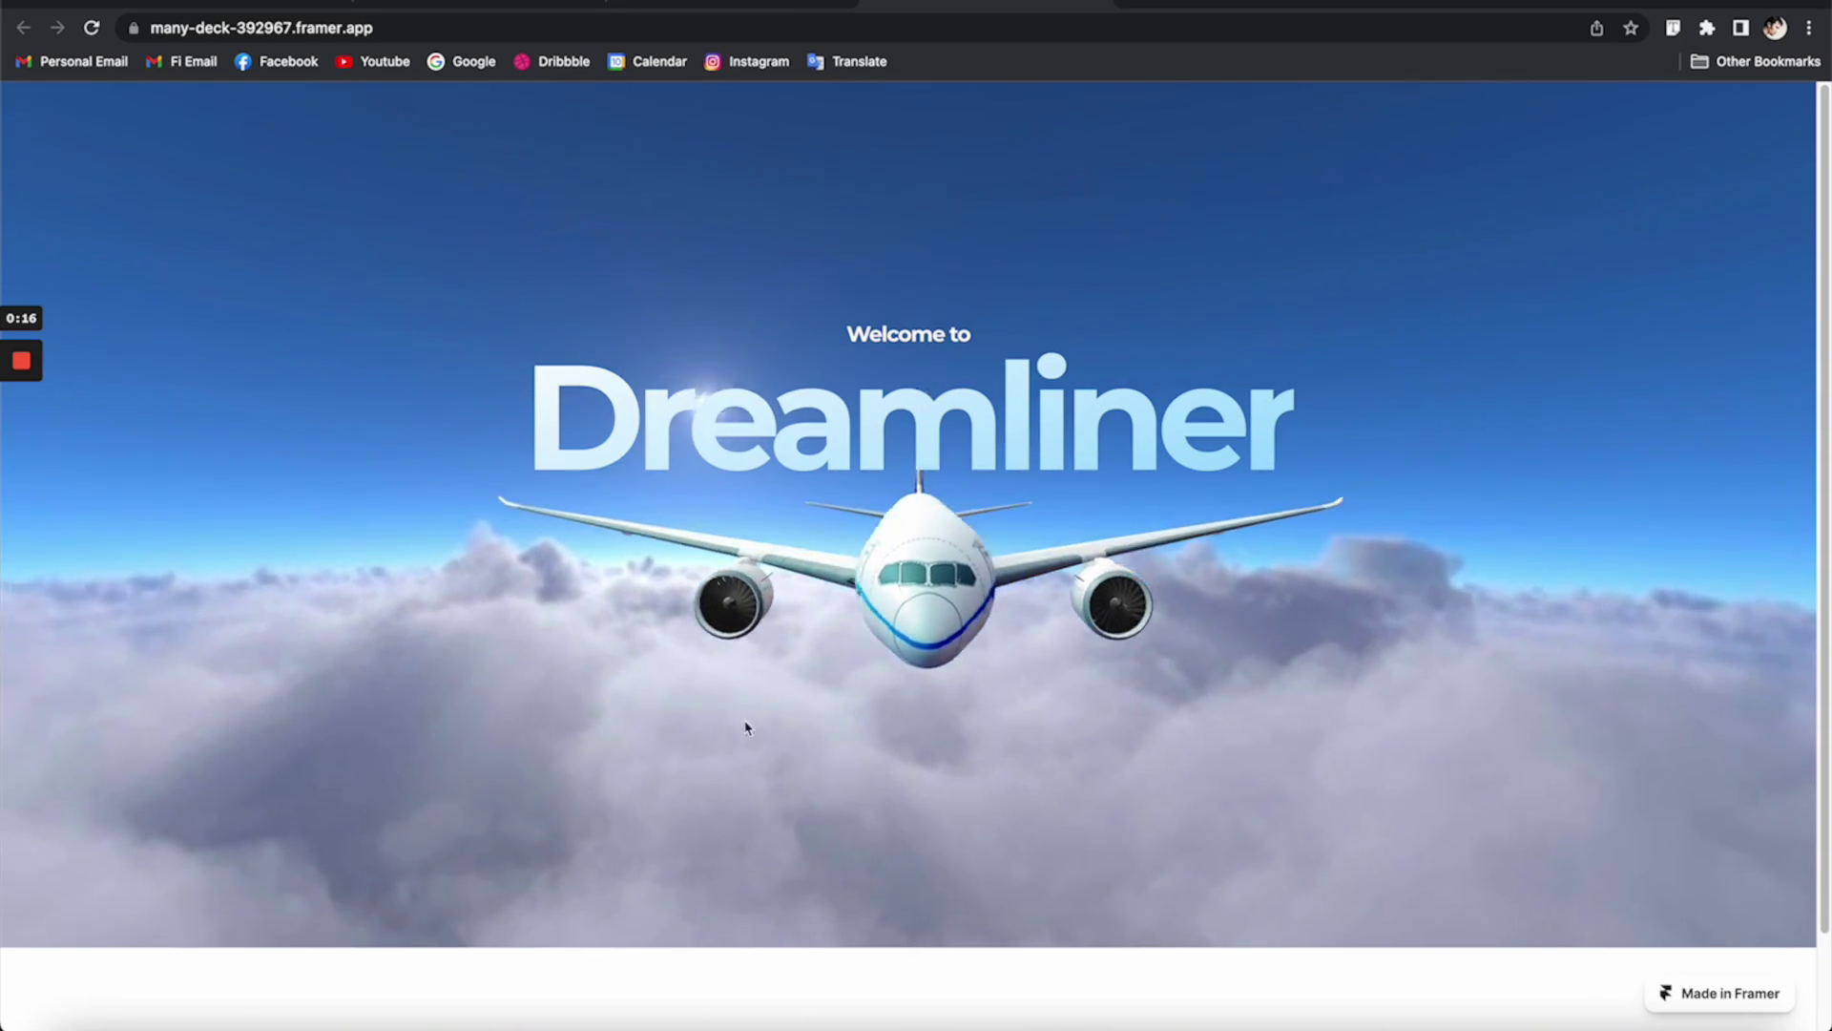
Step: Cycle the hero's camera views and rotate the 787 to see it from beneath
left_click(873, 657)
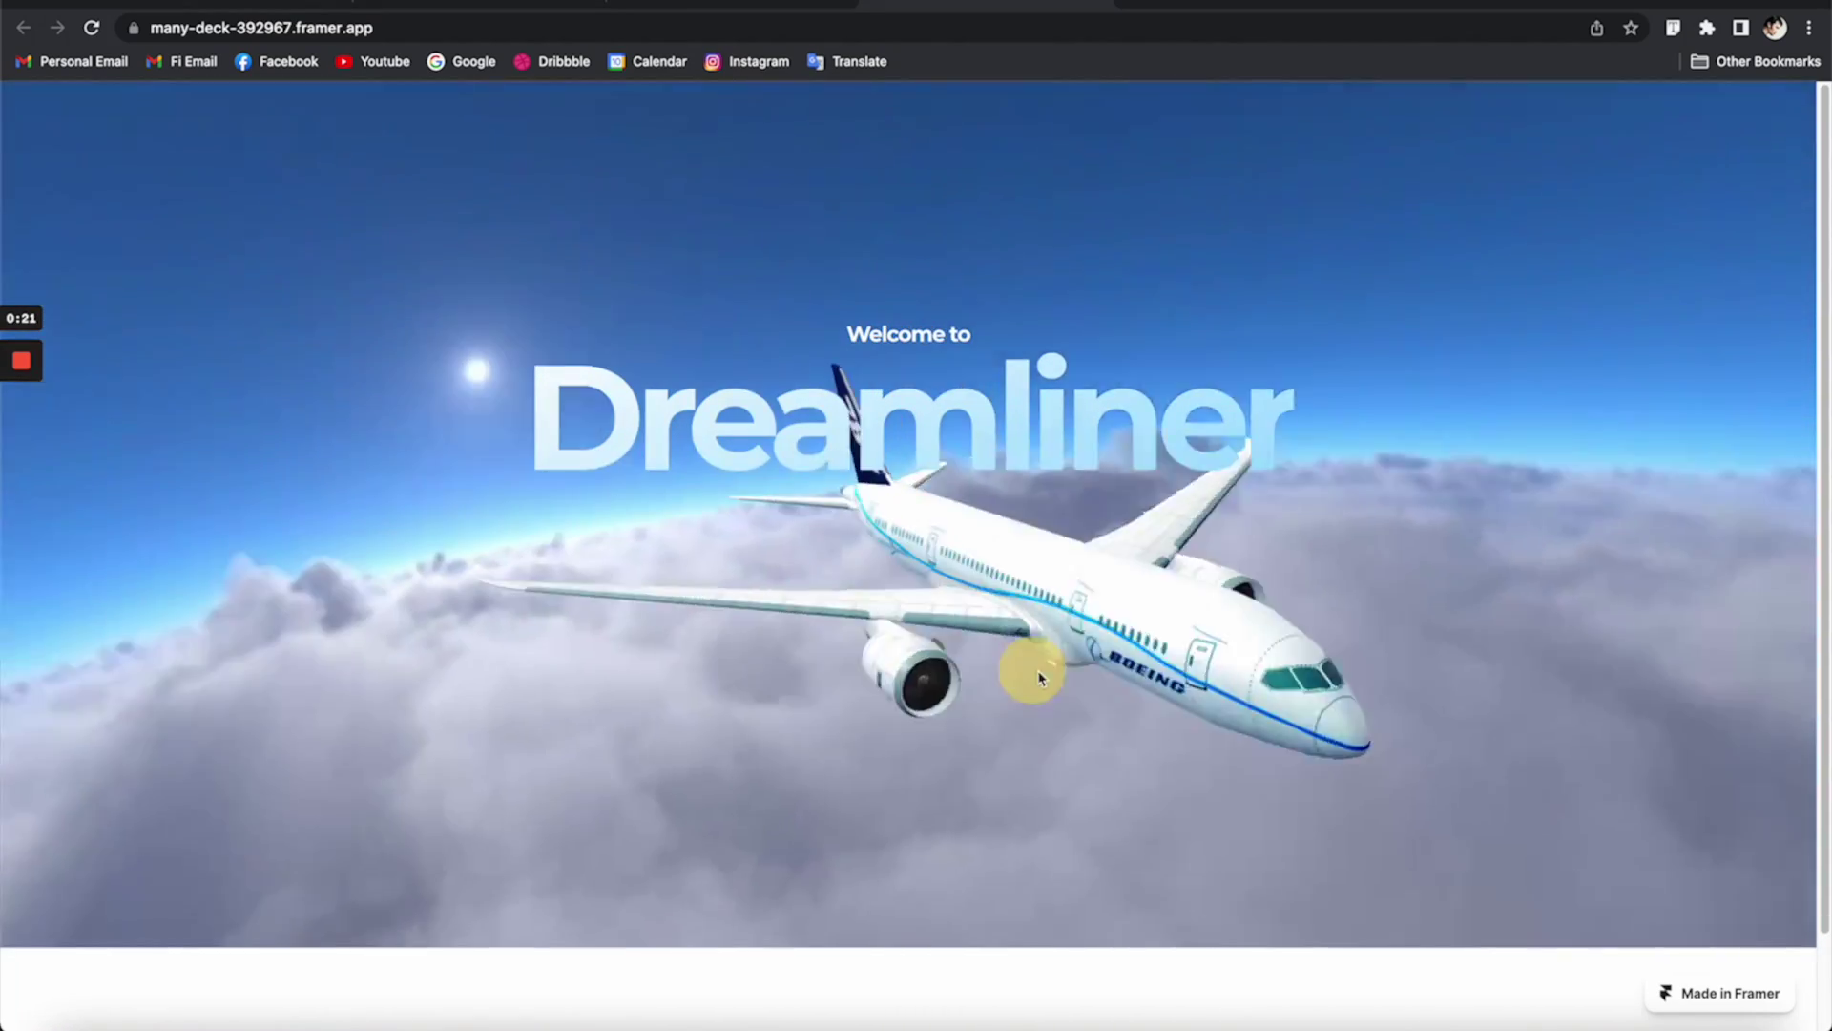
left_click(1040, 678)
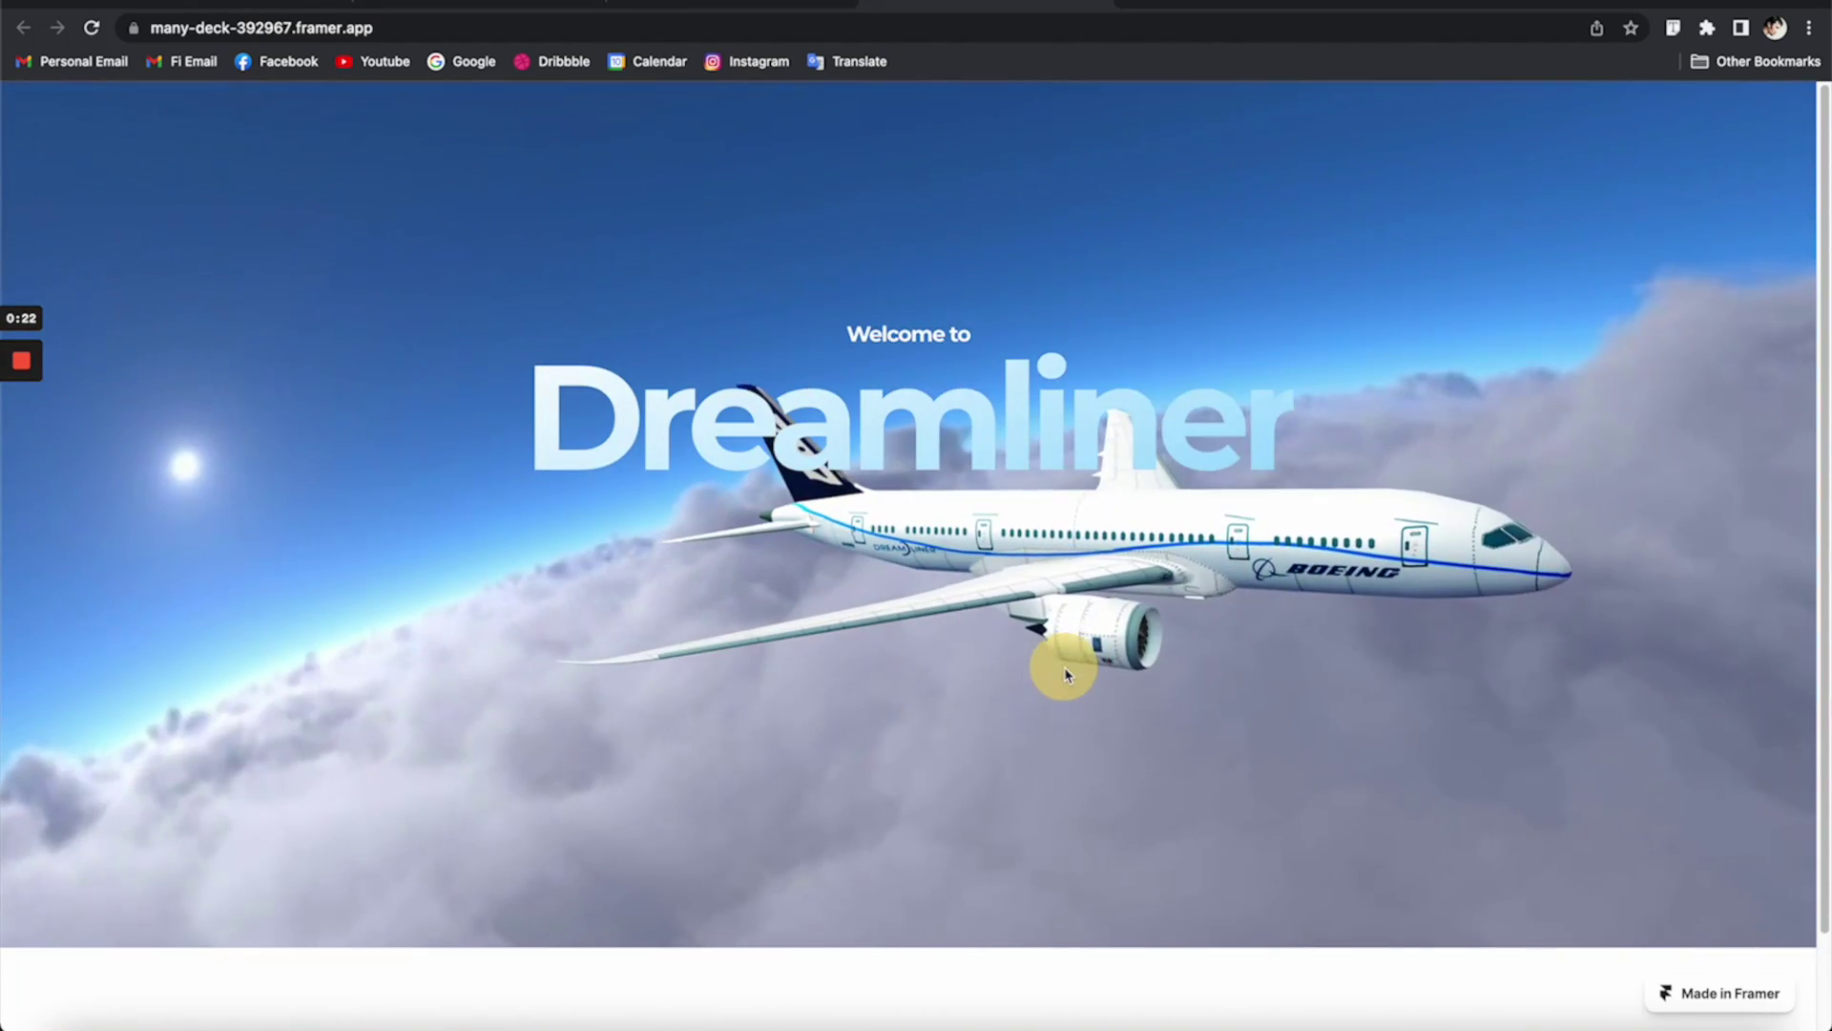
left_click_drag(1241, 706, 798, 409)
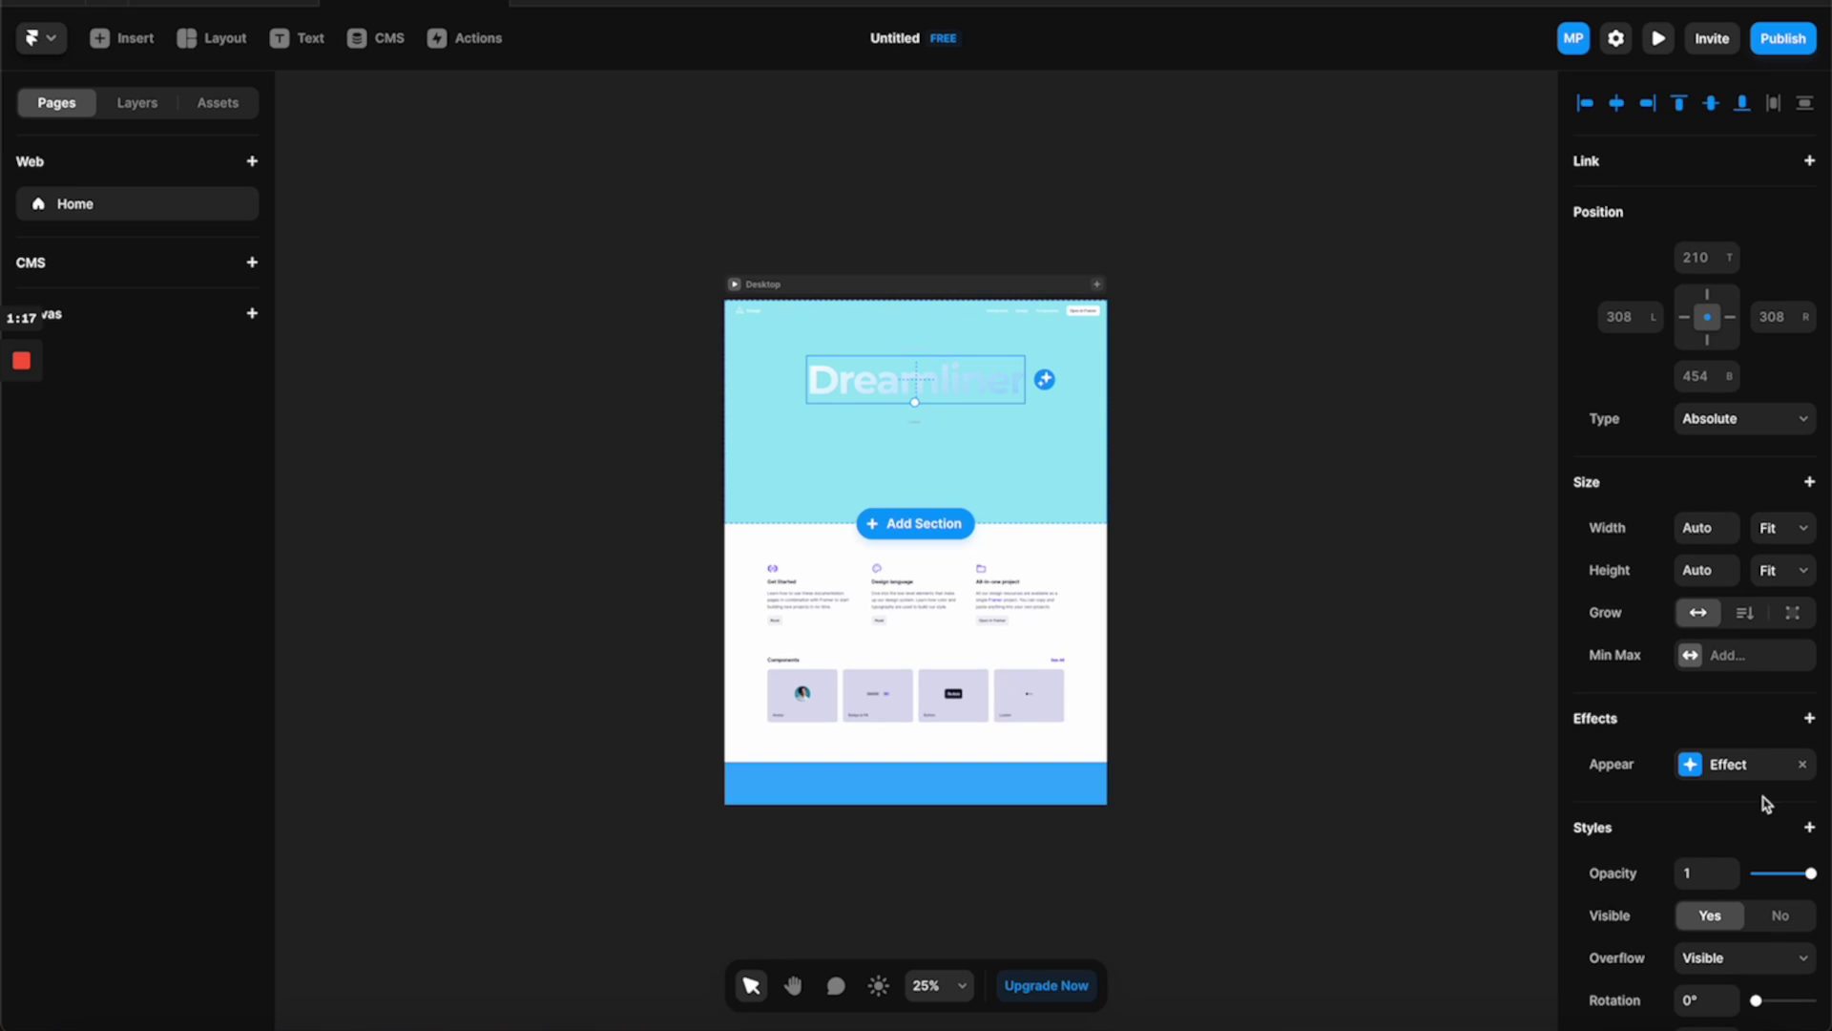
Step: Scroll the live indigo-directions-421619.framer.app site past the hero to its Get Started and Components cards
scroll(1767, 803, "down", 7)
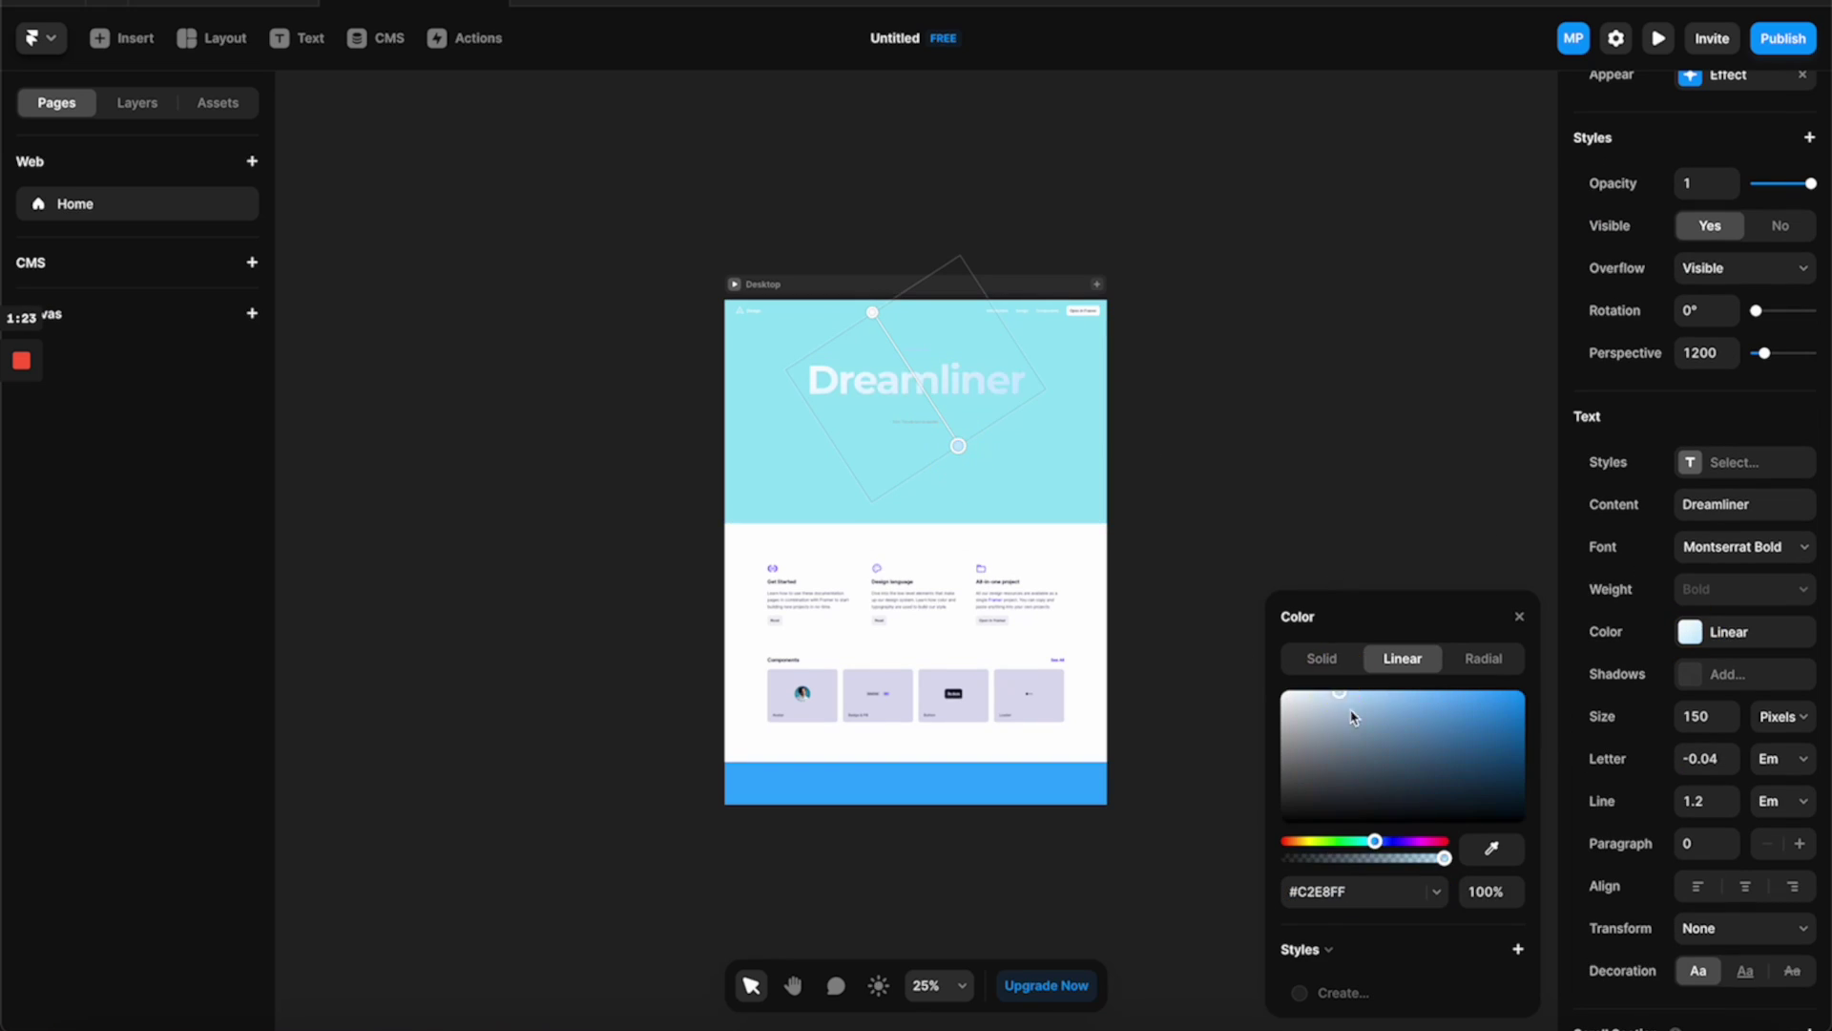
left_click(1520, 627)
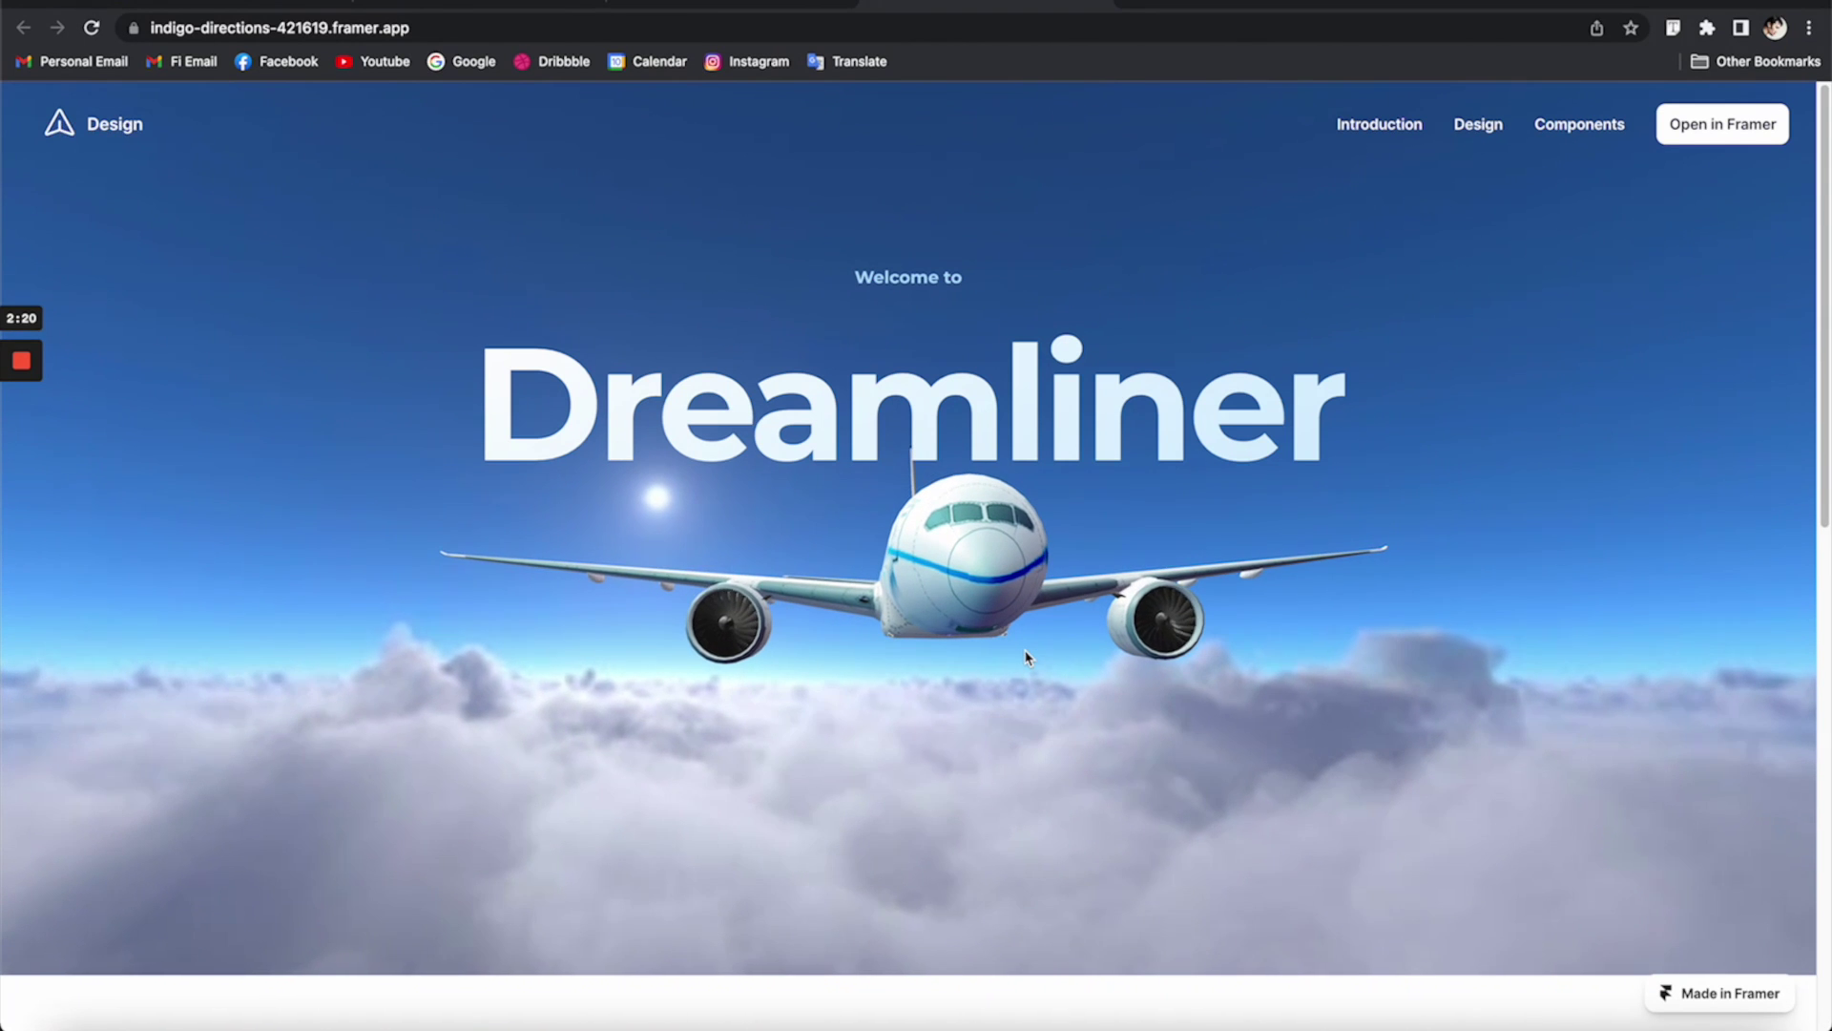
scroll(1027, 655, "down", 5)
scroll(1027, 656, "down", 6)
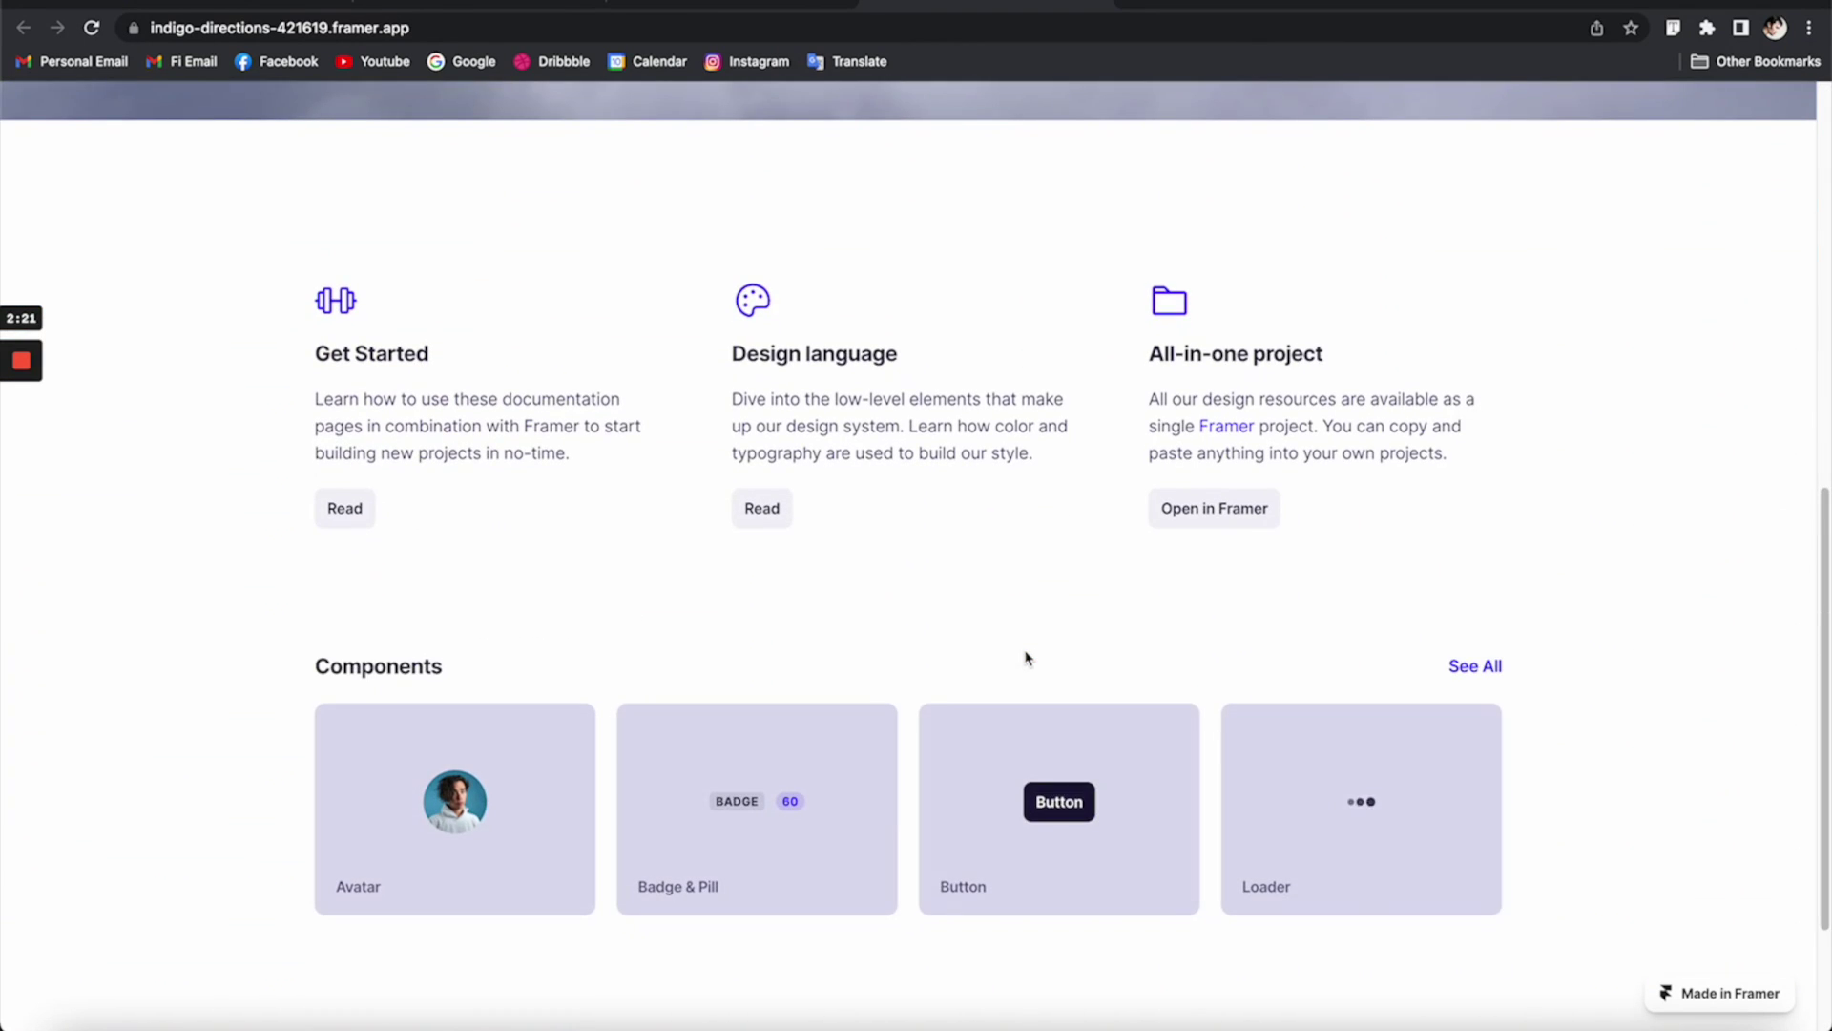
scroll(1027, 657, "up", 10)
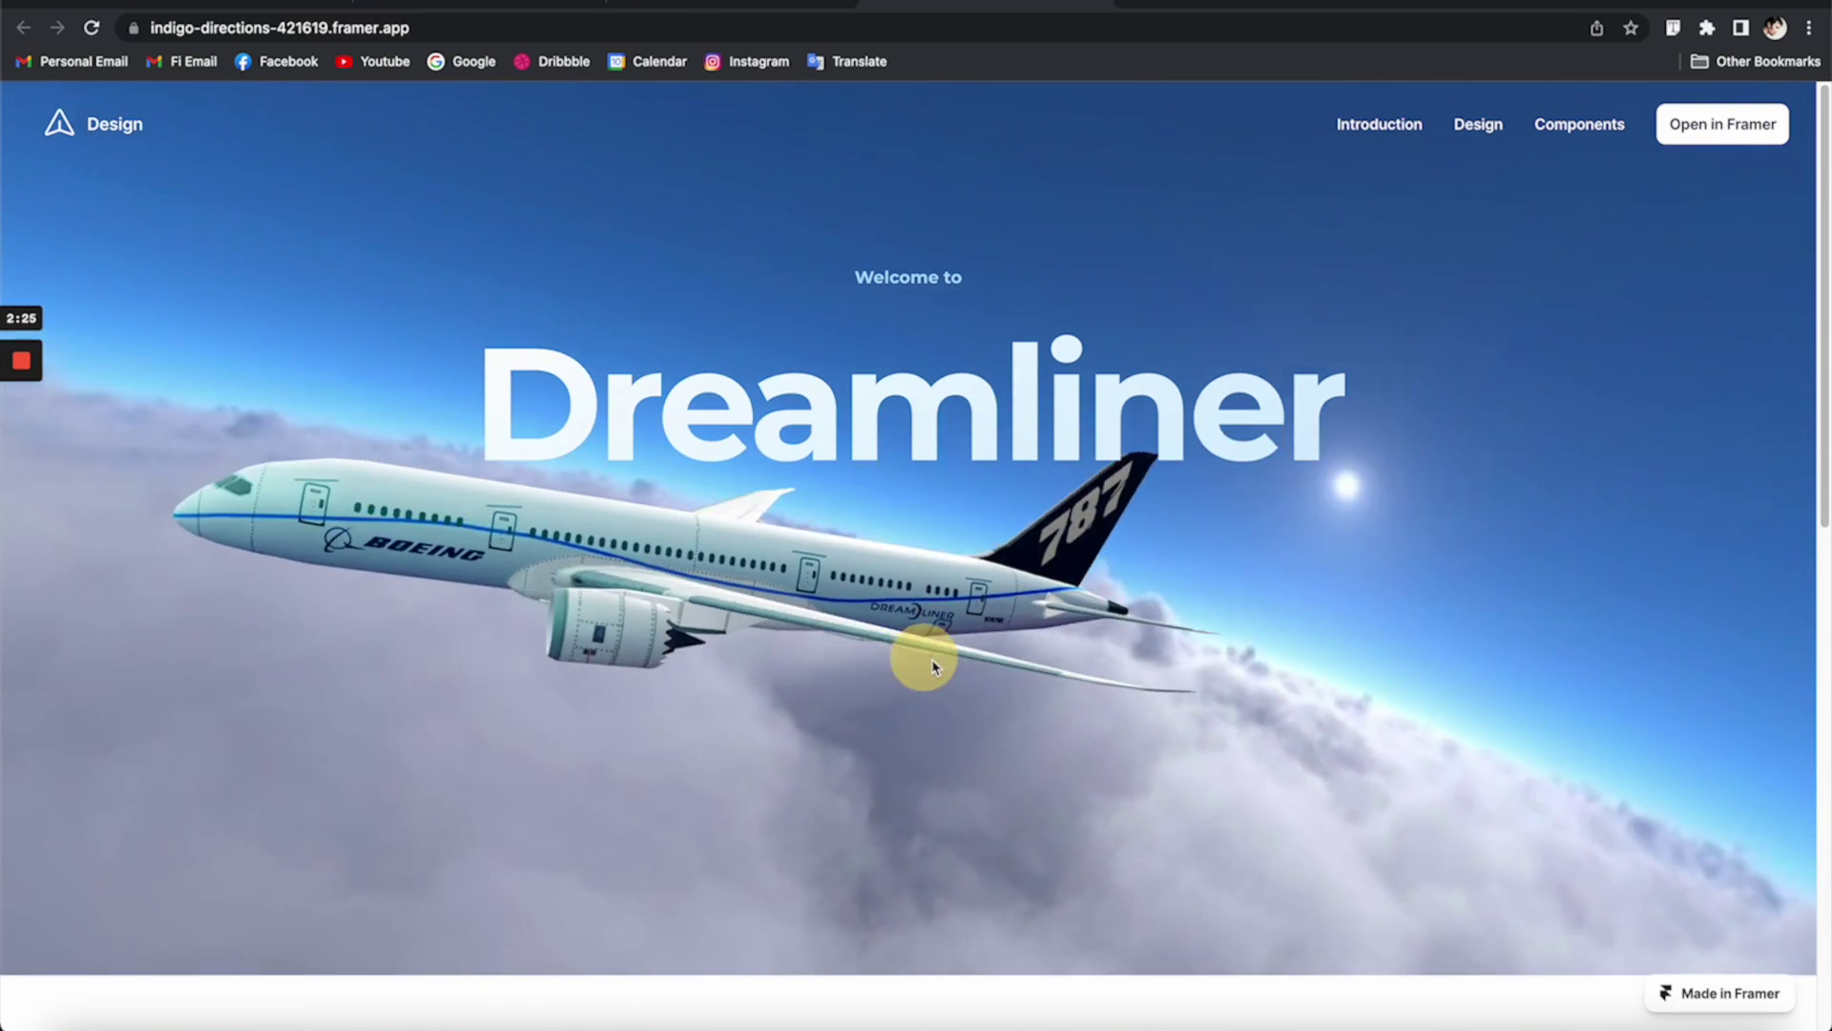
scroll(1106, 673, "down", 3)
scroll(1099, 673, "down", 7)
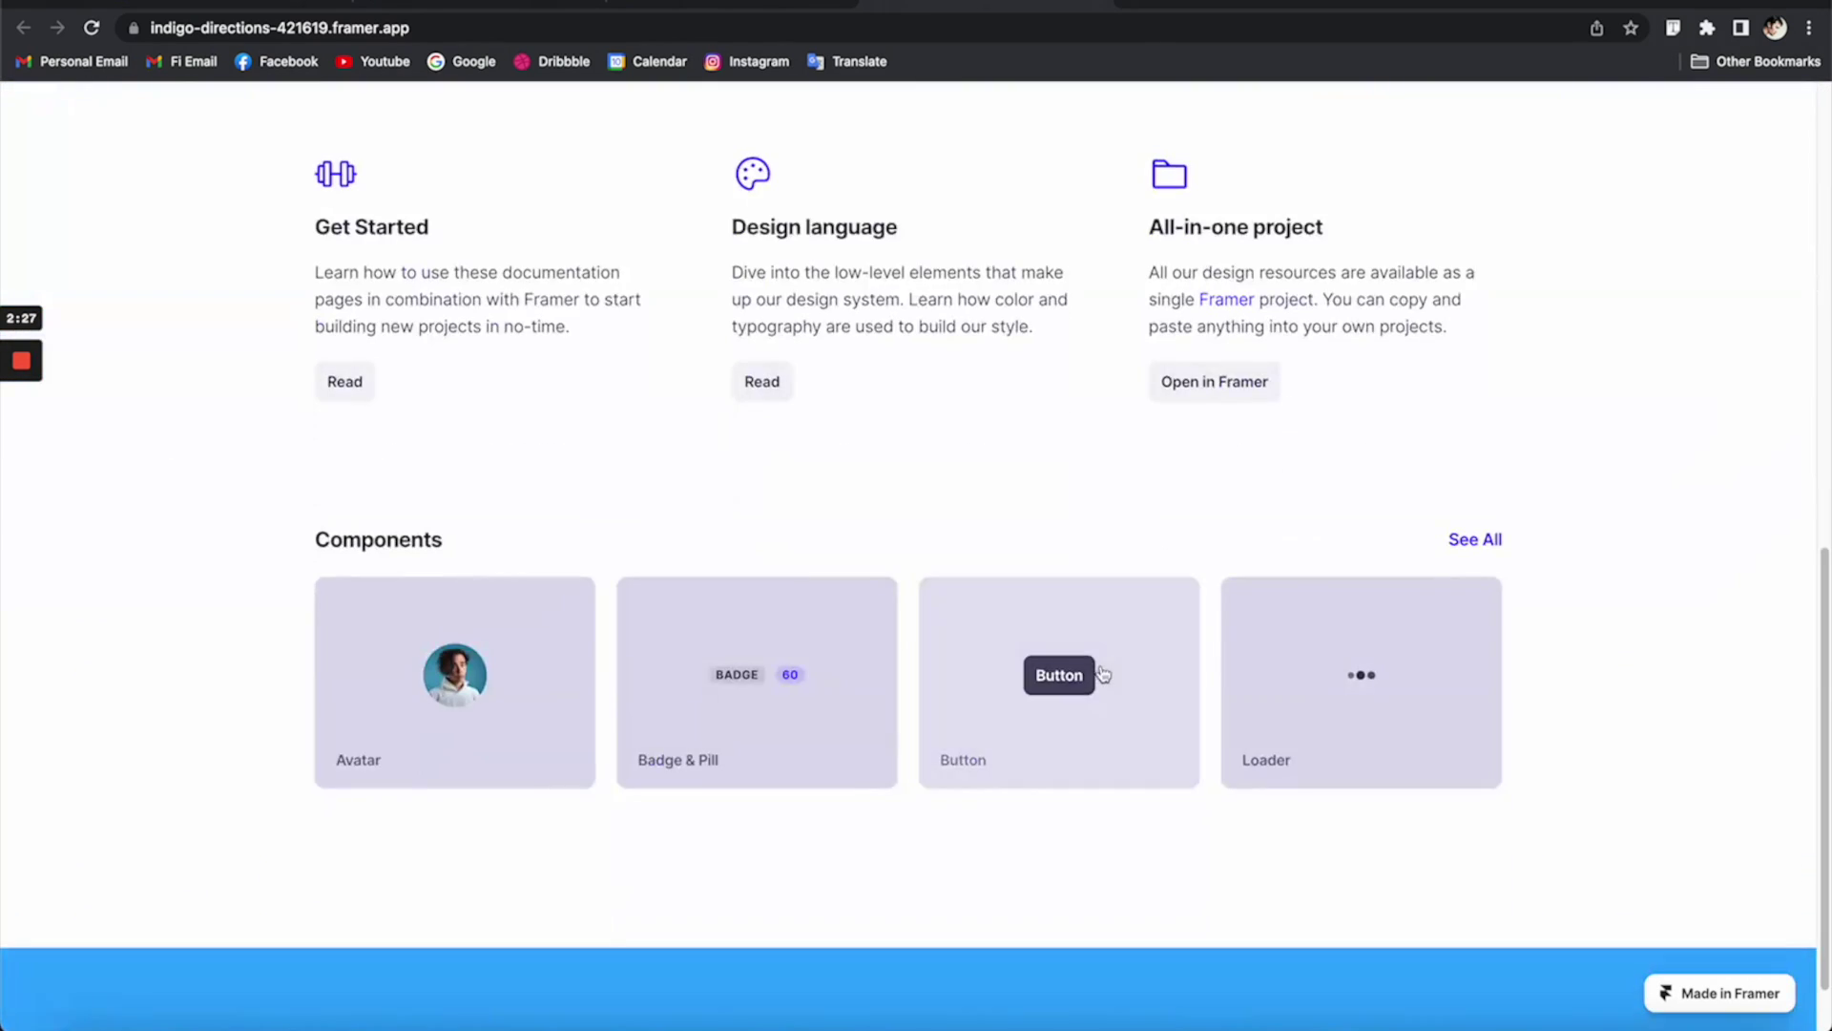